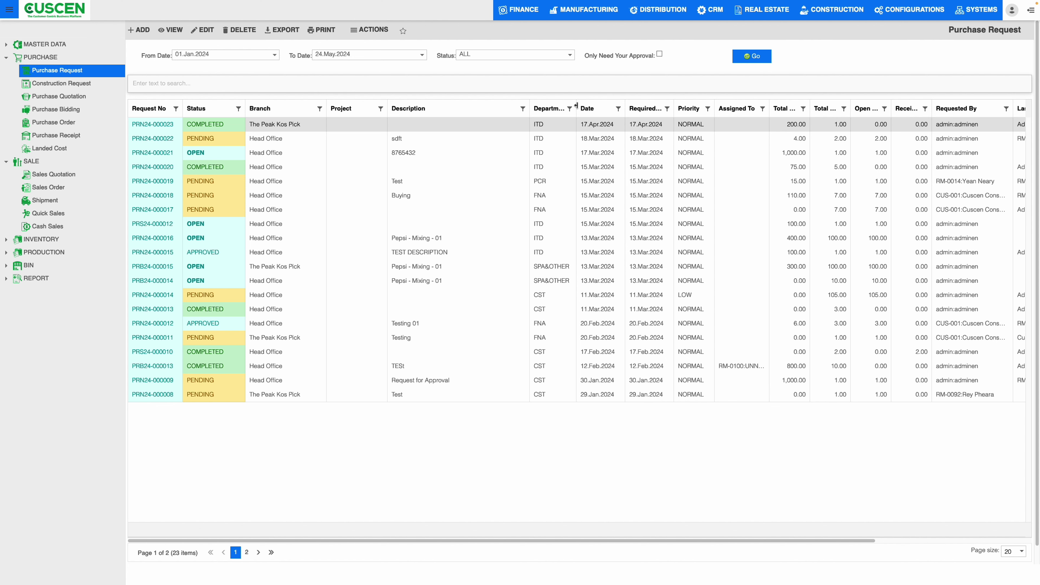
Widen the Department, Open Qty and Receipt Qty columns in the purchase request list and view its approval columns.
drag(576, 109, 586, 107)
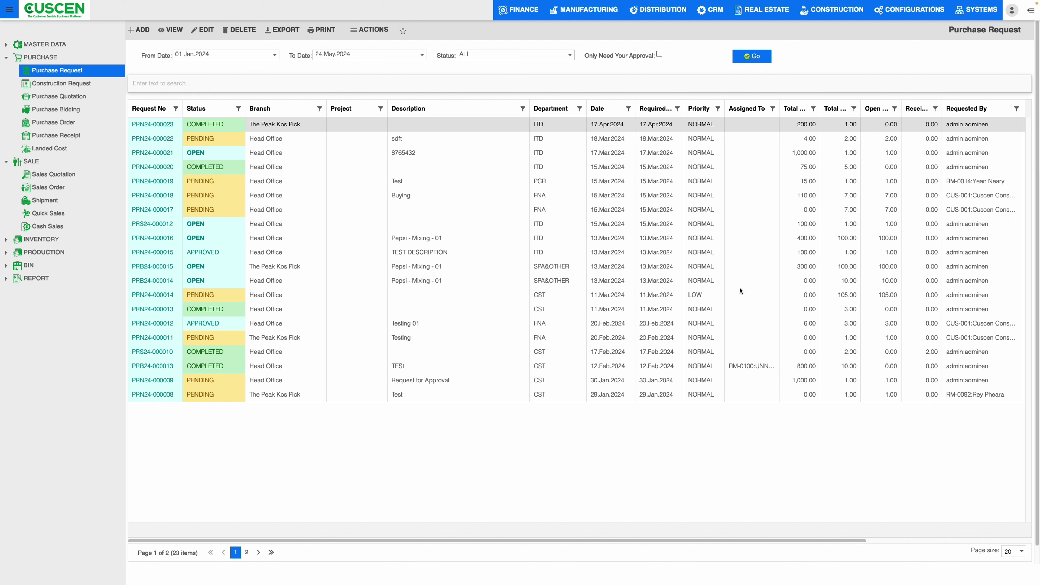
drag(901, 103, 1004, 103)
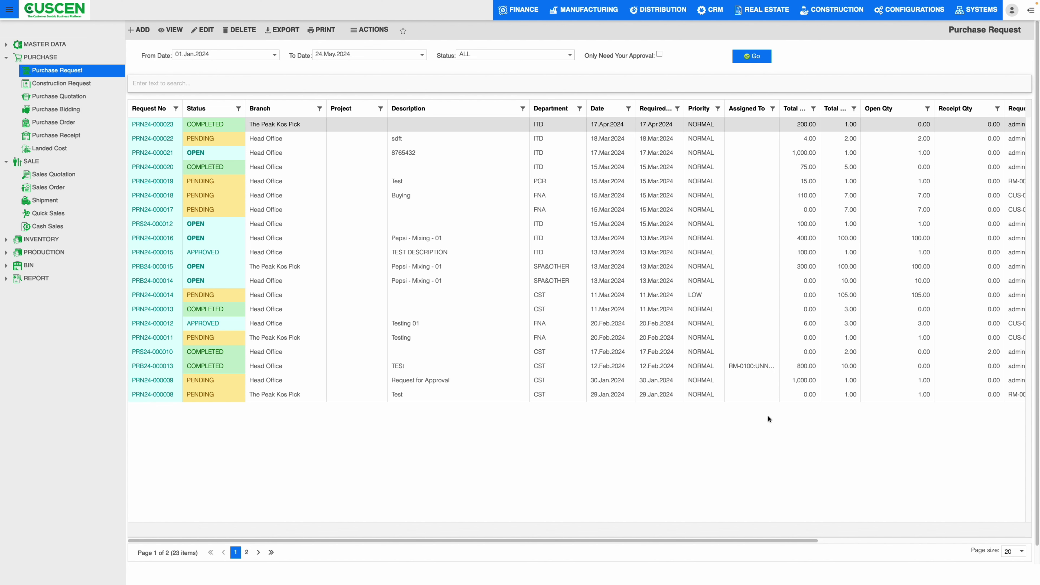
drag(760, 537, 823, 536)
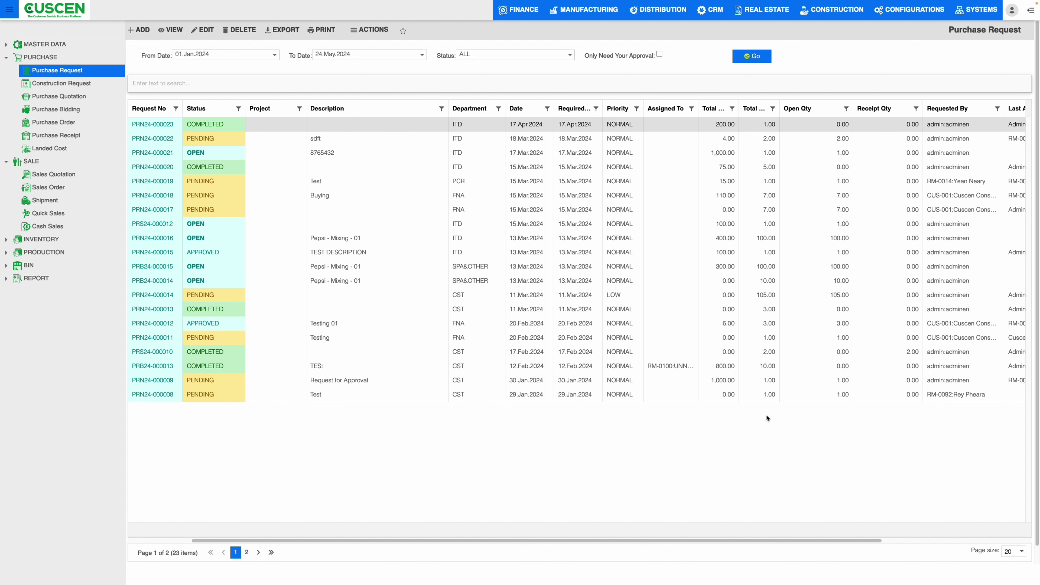
drag(781, 541, 911, 535)
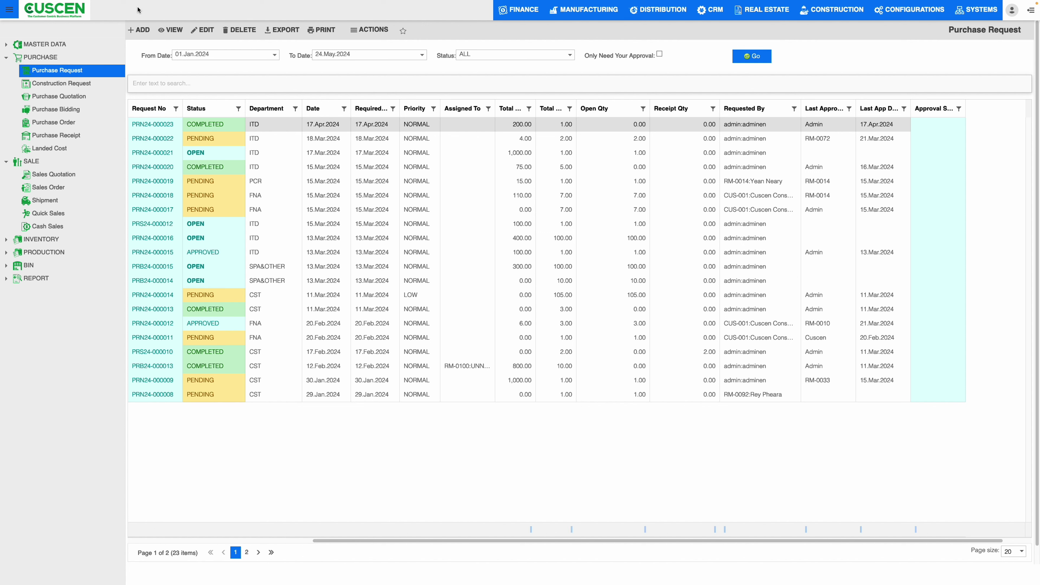
Create a new purchase request and choose PR -Budget as its request type.
click(141, 30)
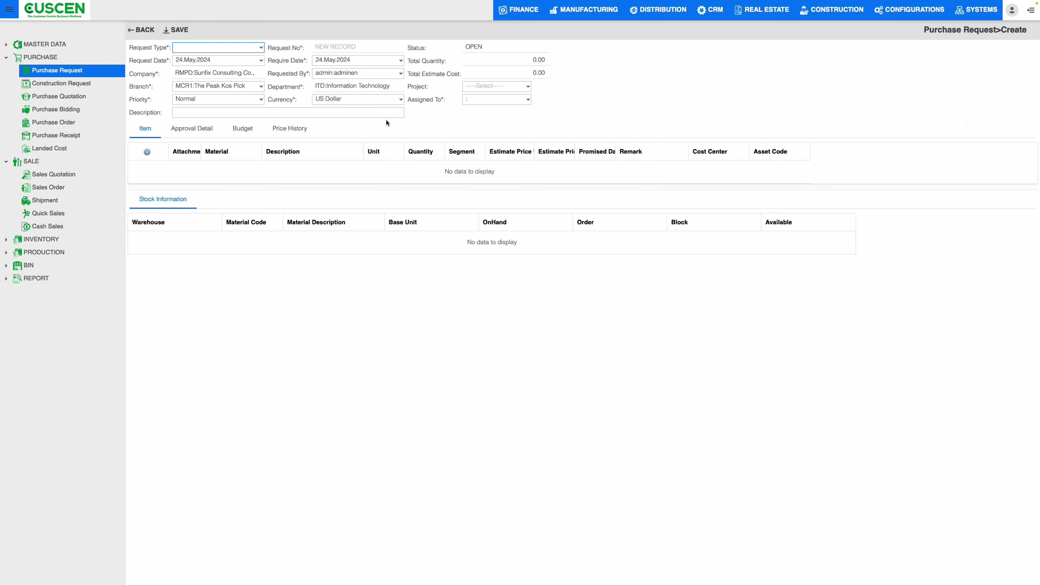
click(260, 47)
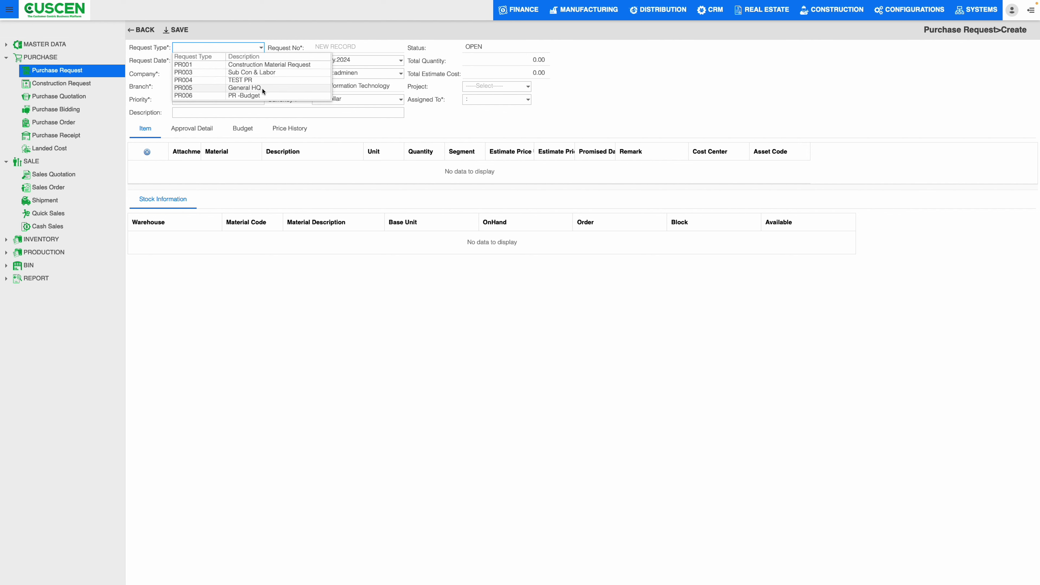
click(258, 95)
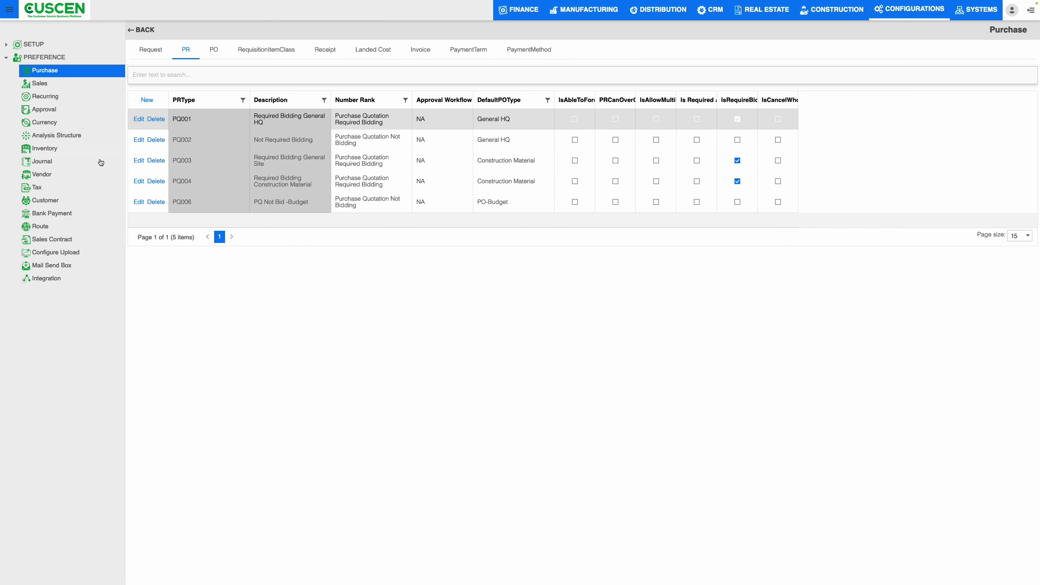
Examine the purchase request types in the Purchase preferences, checking PR001's description, number rank and default PR.
click(6, 58)
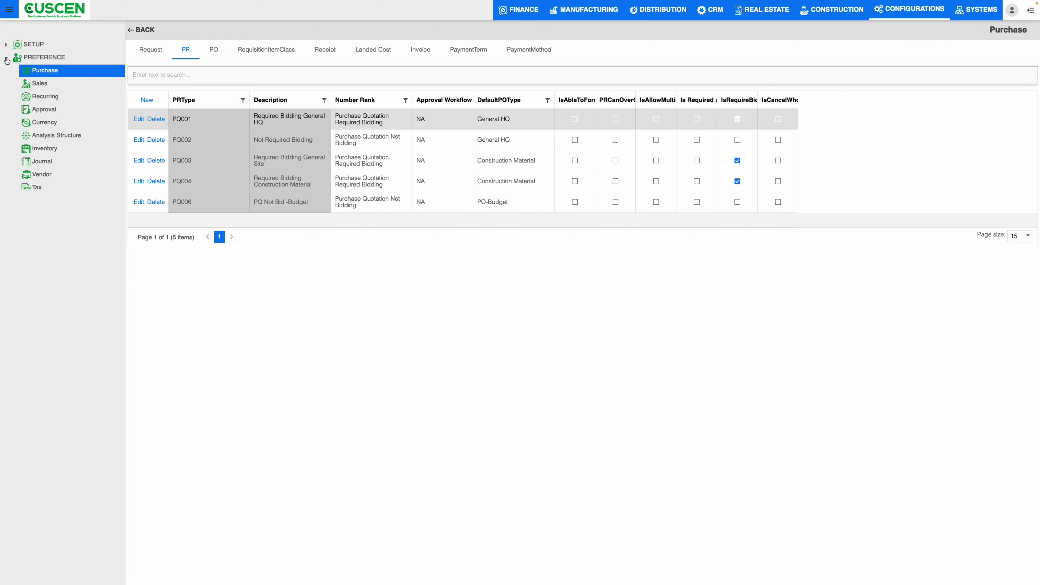
click(7, 60)
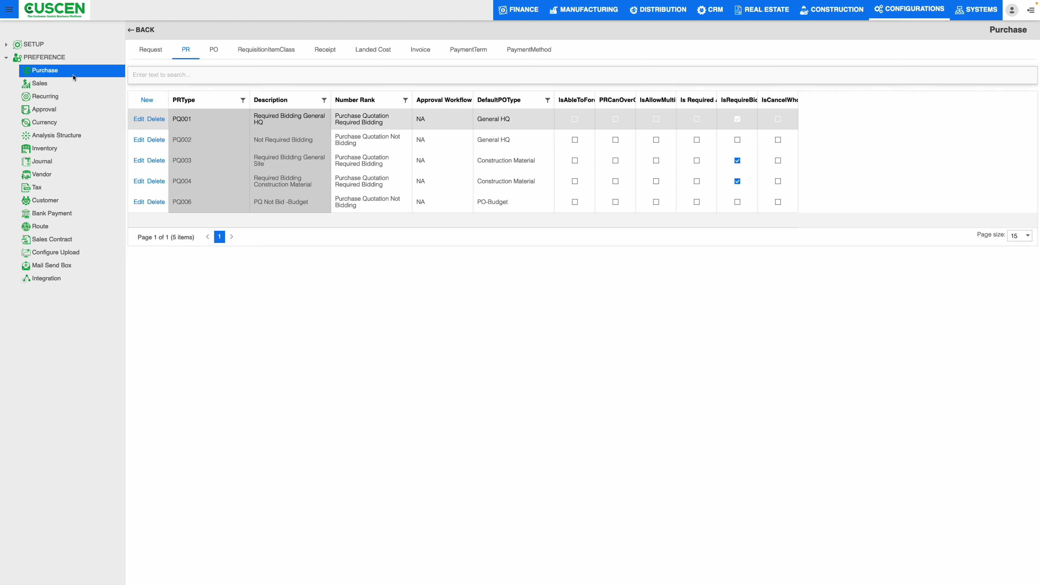
click(149, 54)
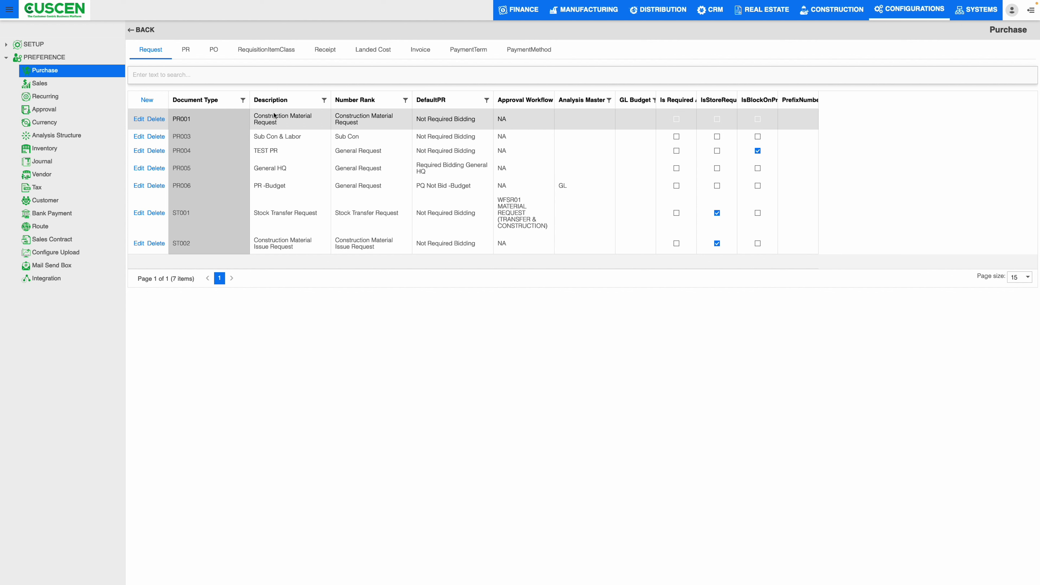
drag(201, 122, 172, 119)
drag(277, 124, 256, 116)
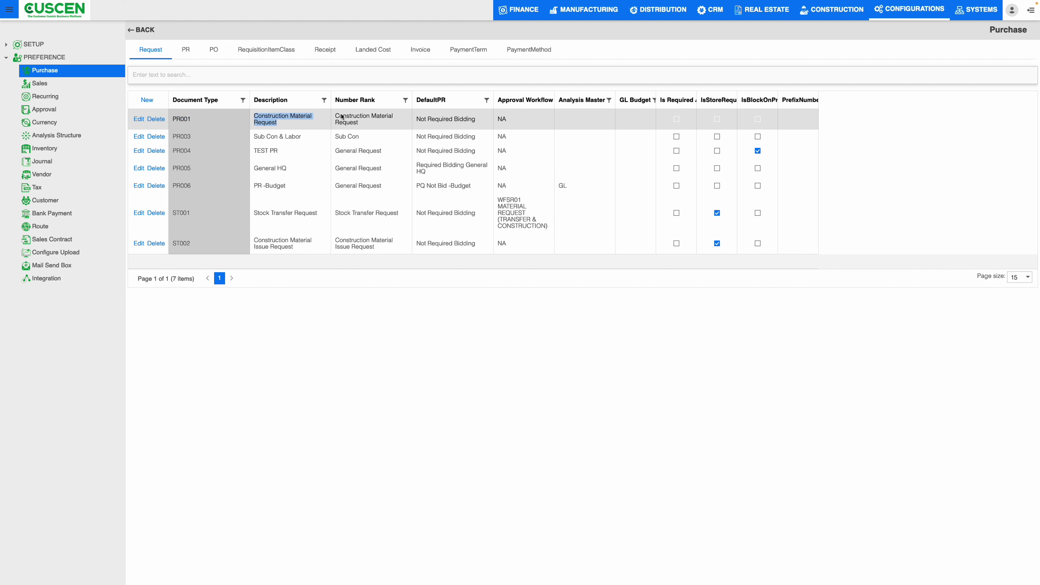
drag(336, 117, 395, 125)
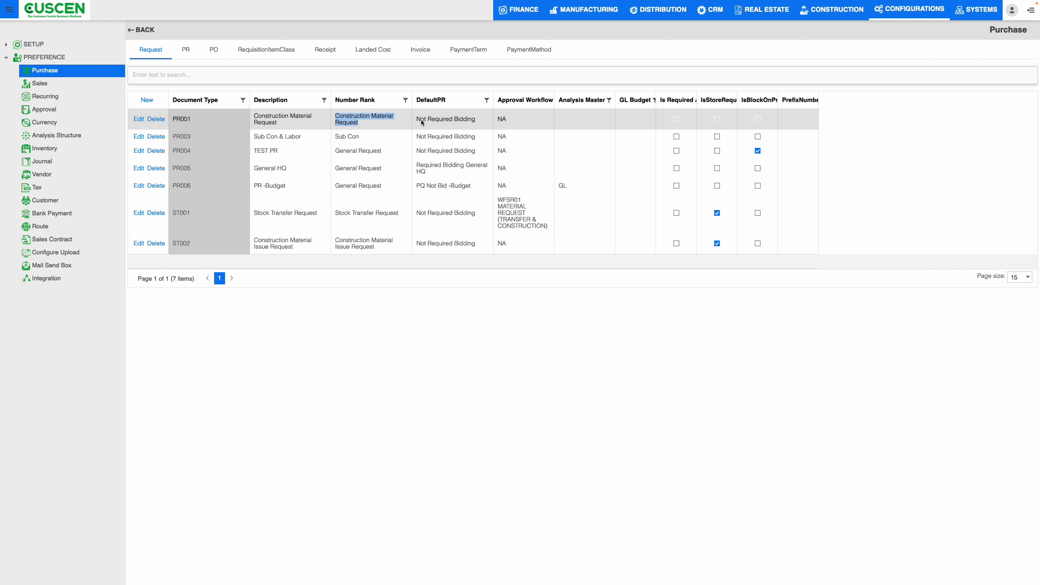
drag(422, 122, 477, 122)
click(477, 121)
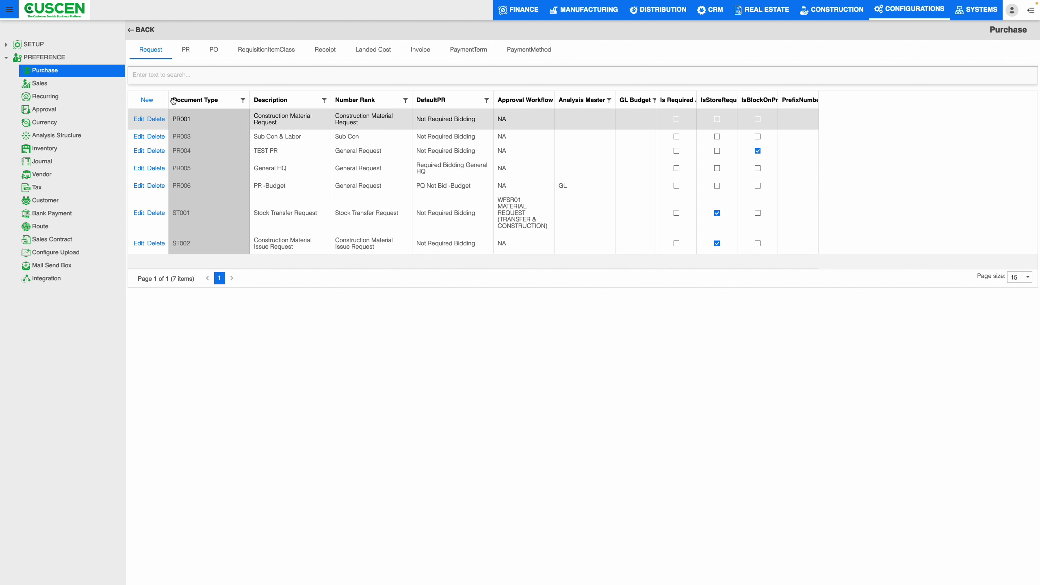
Review the PR types and the PO types, checking PO001's description, number rank and default receipt type.
click(186, 51)
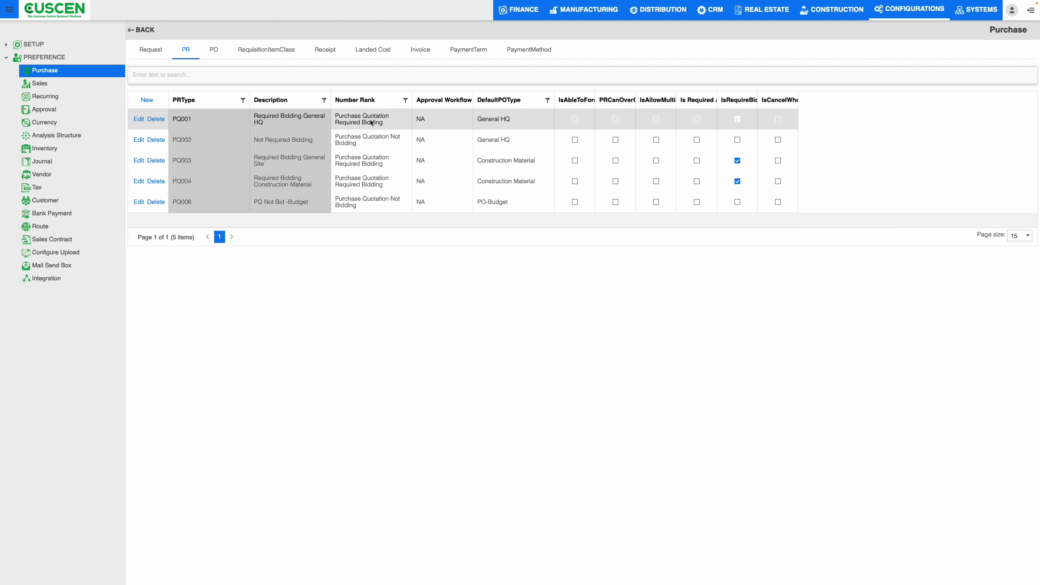
click(218, 53)
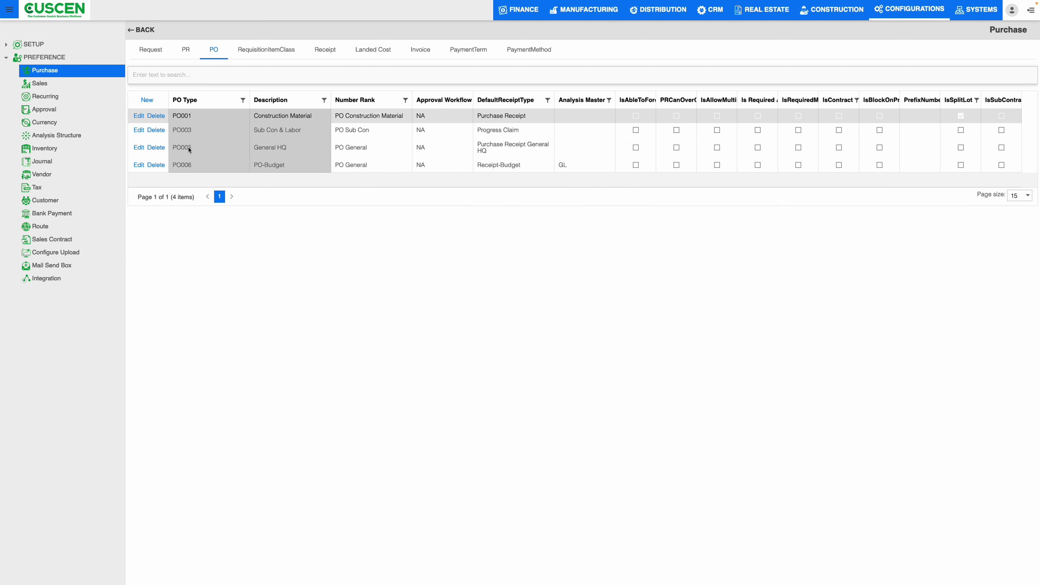
triple_click(327, 118)
drag(350, 116, 412, 123)
drag(528, 116, 490, 118)
Inspect the document type and item class choices in a new requisition item class form and close it unsaved.
click(280, 56)
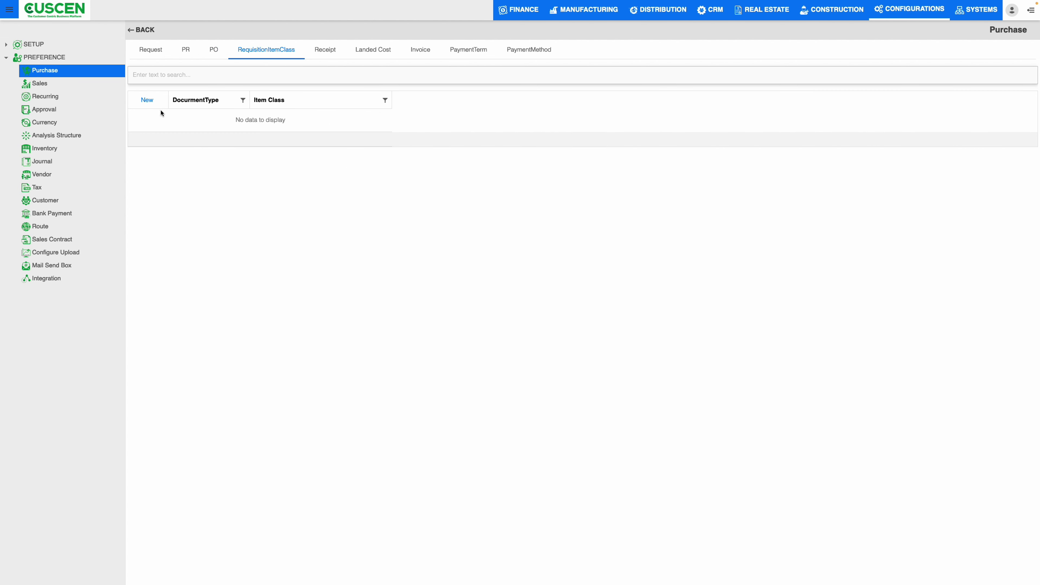
click(149, 101)
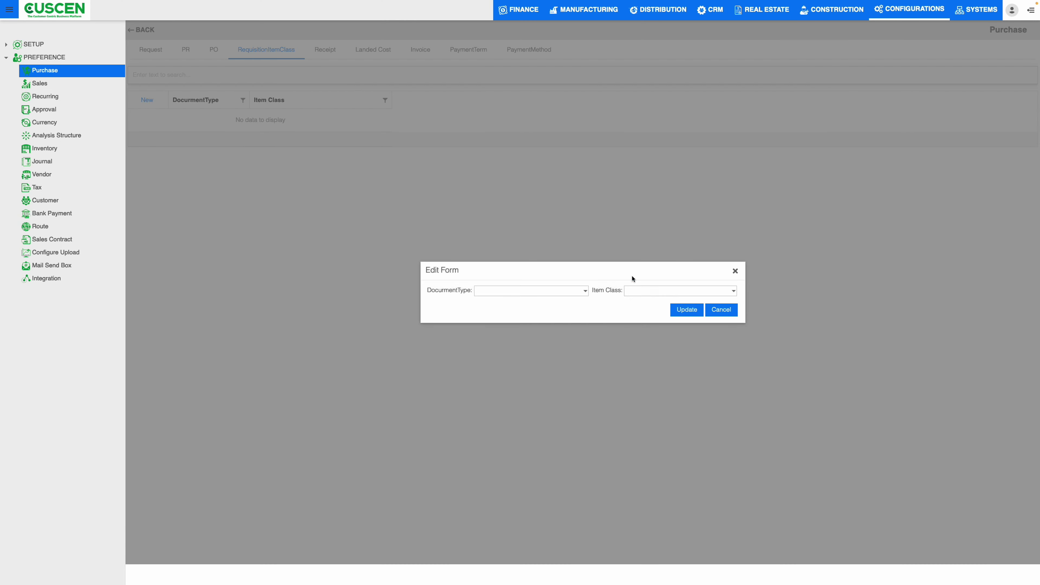
click(585, 290)
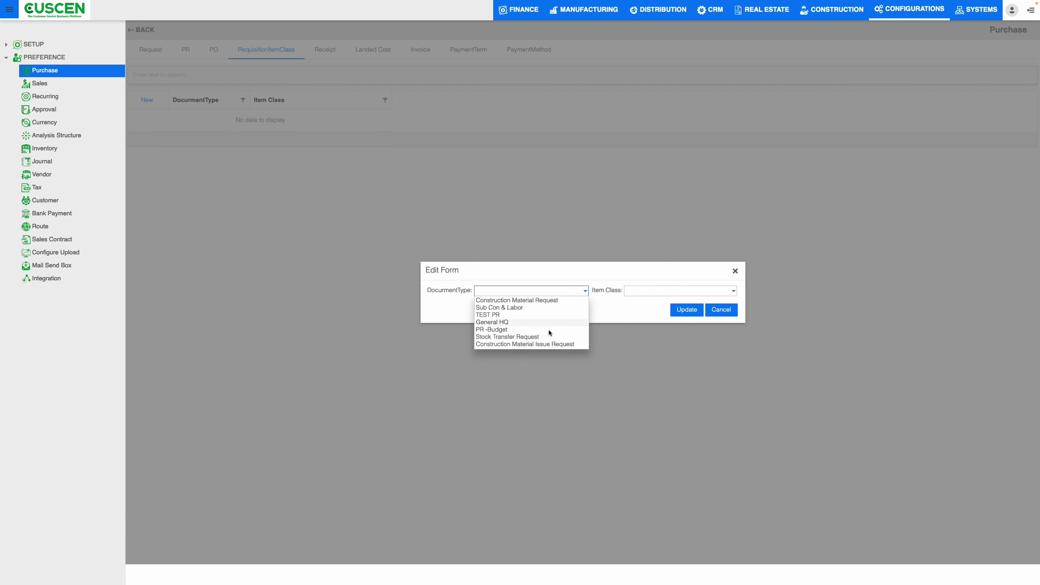
click(733, 290)
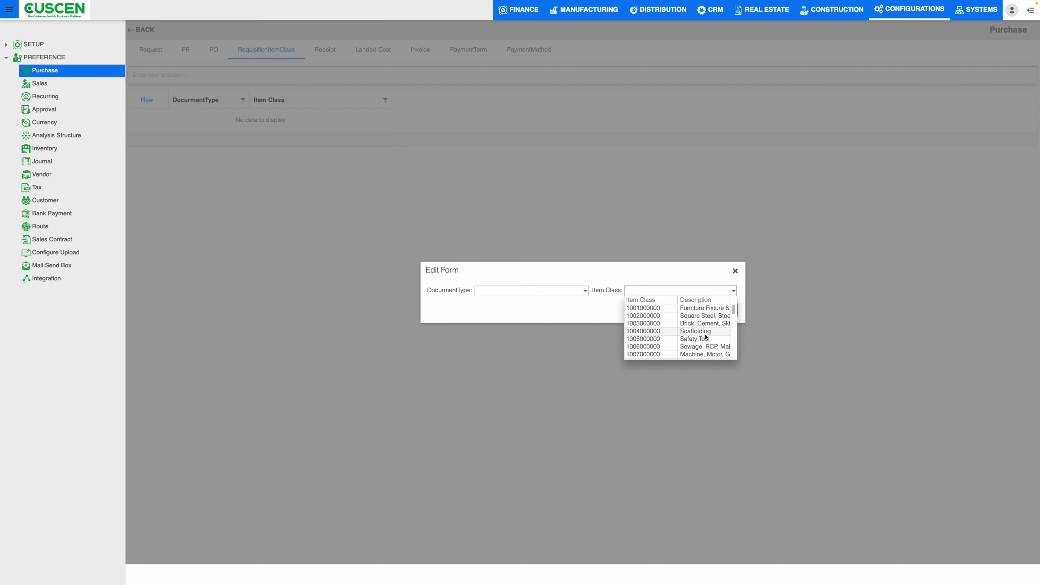
scroll(711, 322, down, 1)
scroll(711, 322, down, 2)
click(735, 271)
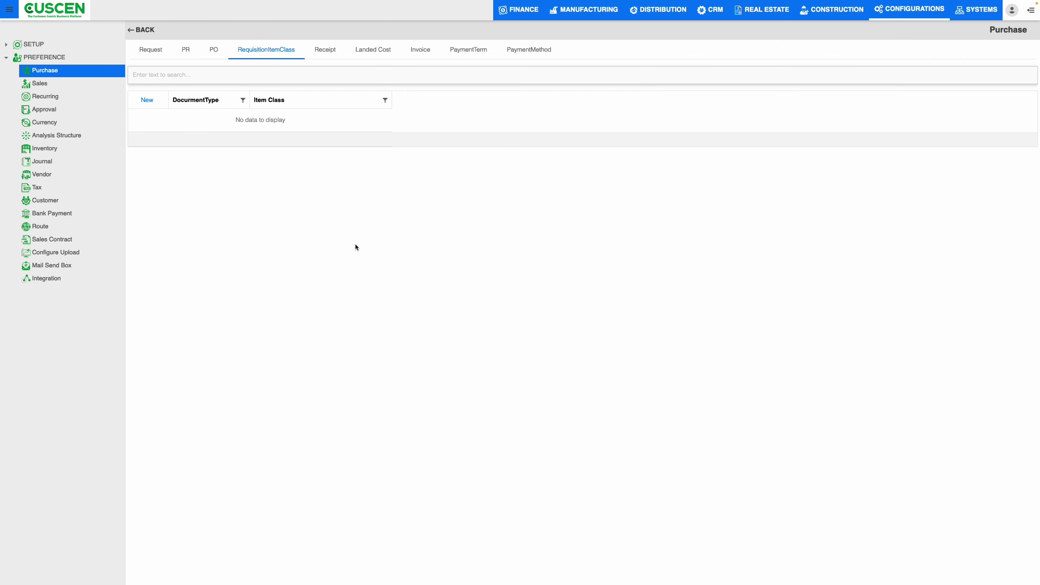
Review the receipt types and the landed cost type LC001 with its number rank.
click(324, 49)
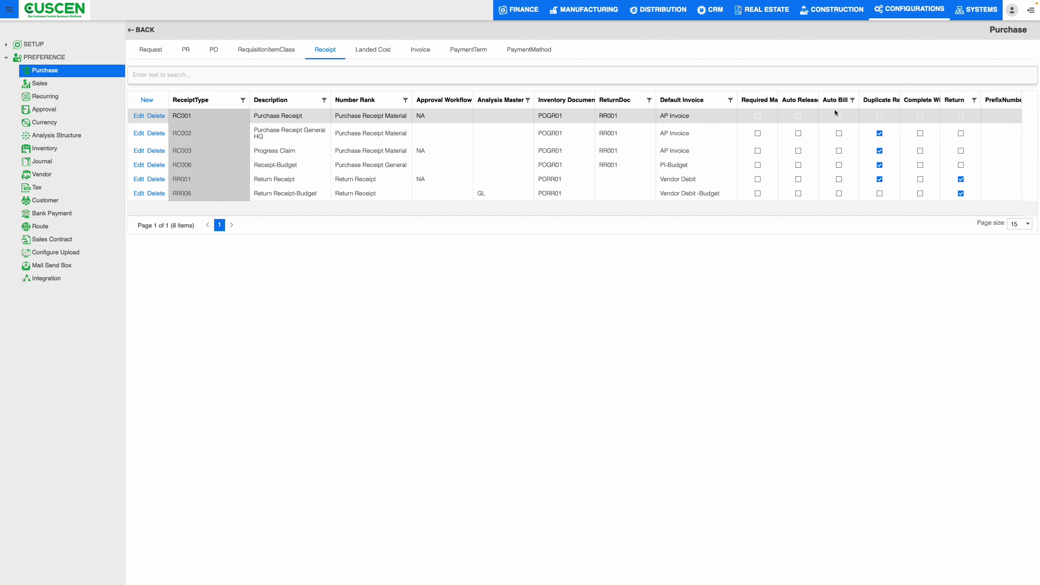
click(383, 54)
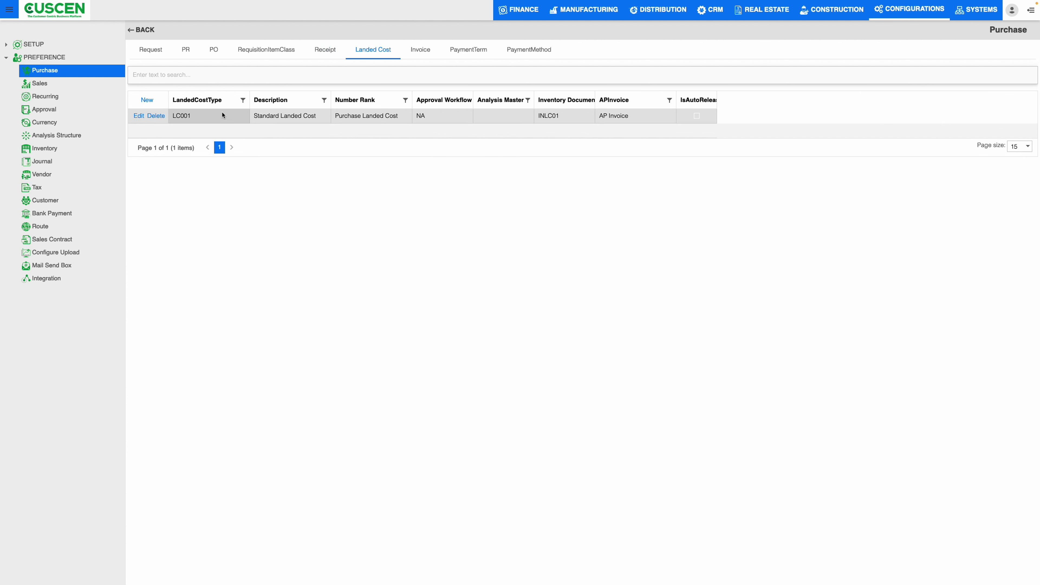
drag(191, 119, 179, 120)
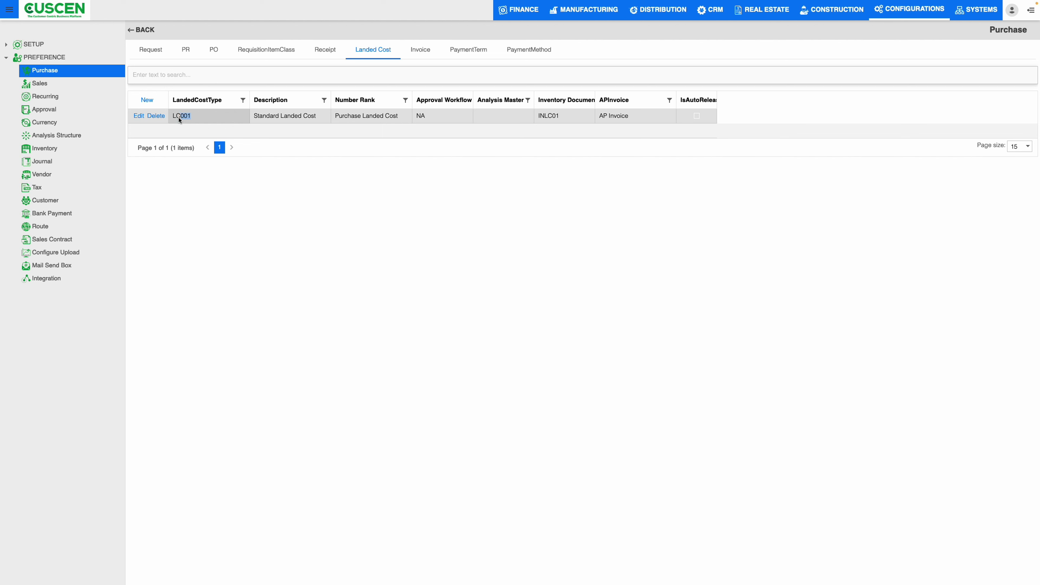
click(194, 119)
drag(398, 119, 366, 120)
Open the landed cost form and examine the choices for number rank, analysis master and AP invoice.
click(139, 116)
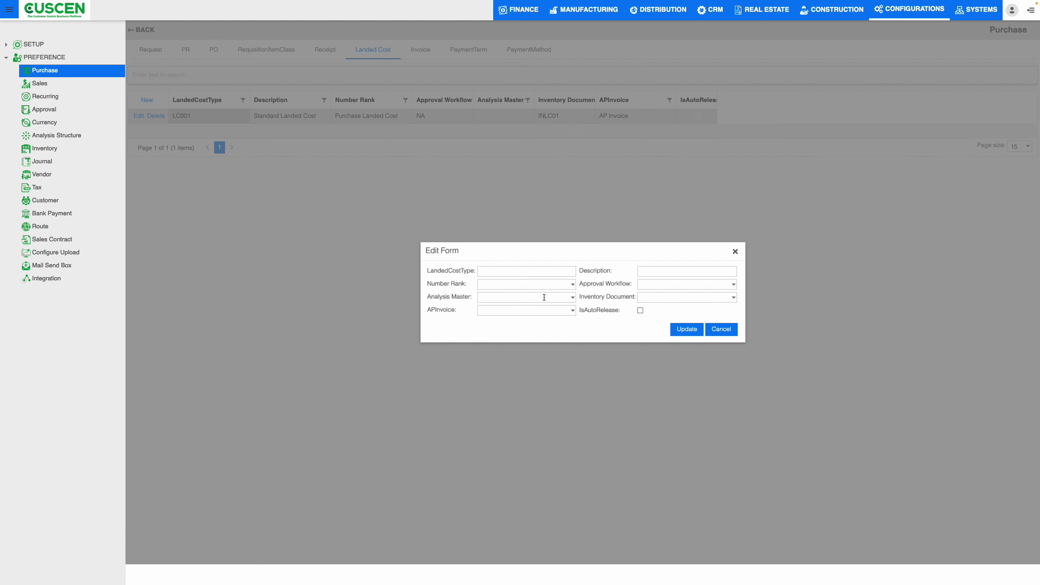
click(524, 271)
click(572, 284)
scroll(540, 305, down, 2)
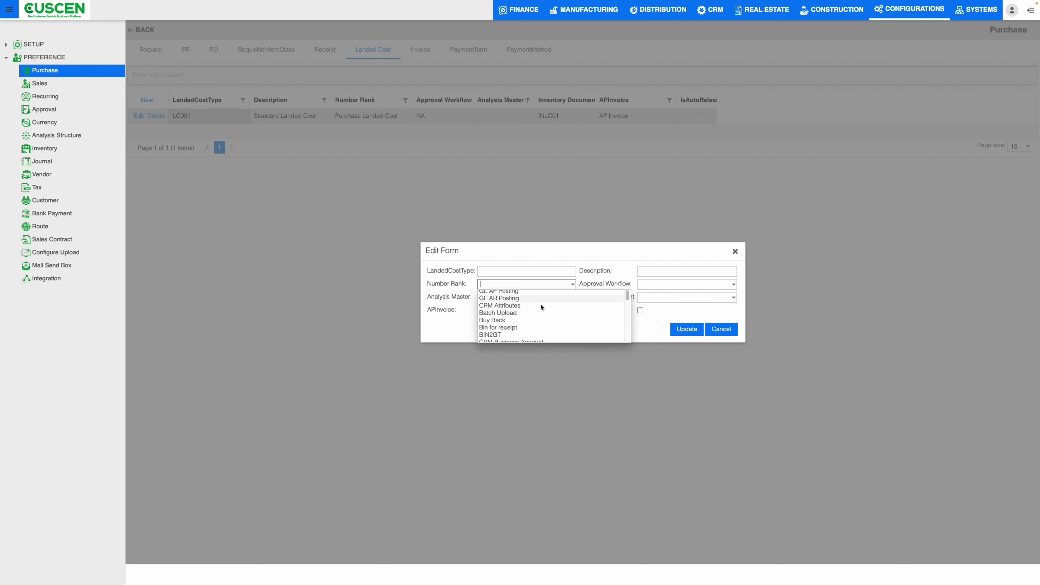
click(452, 309)
click(573, 299)
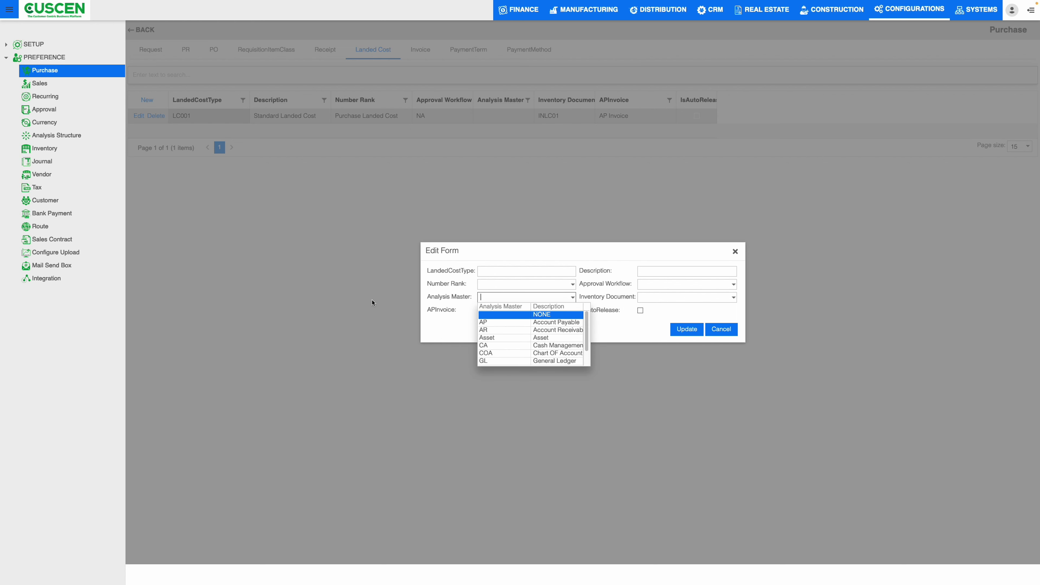
click(437, 299)
click(573, 312)
click(643, 330)
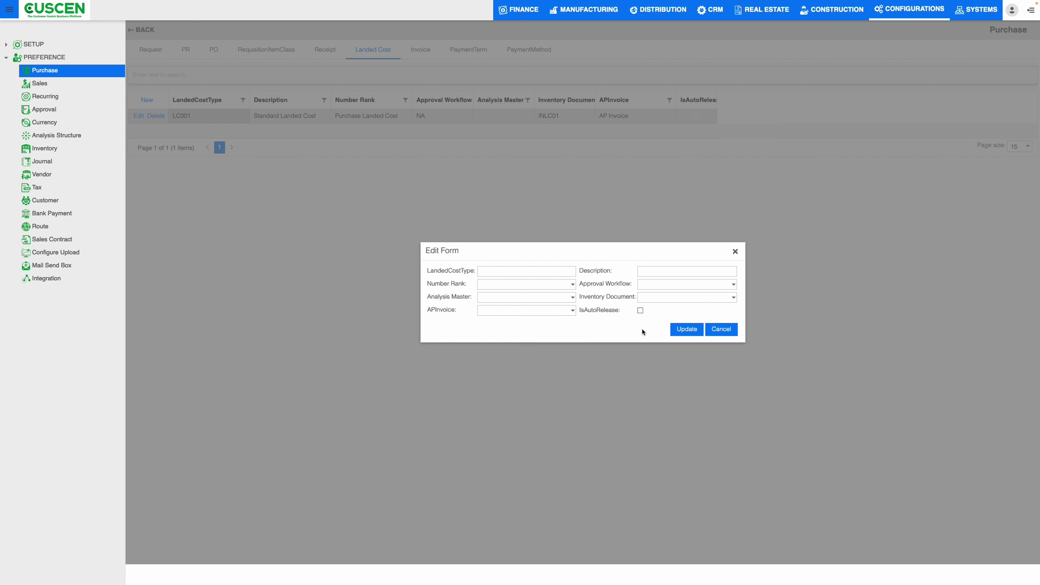
Try approval workflow WFAP01 AP PAYMENT, inventory document QCGISC and auto release in the landed cost form, and discard the entries.
click(733, 284)
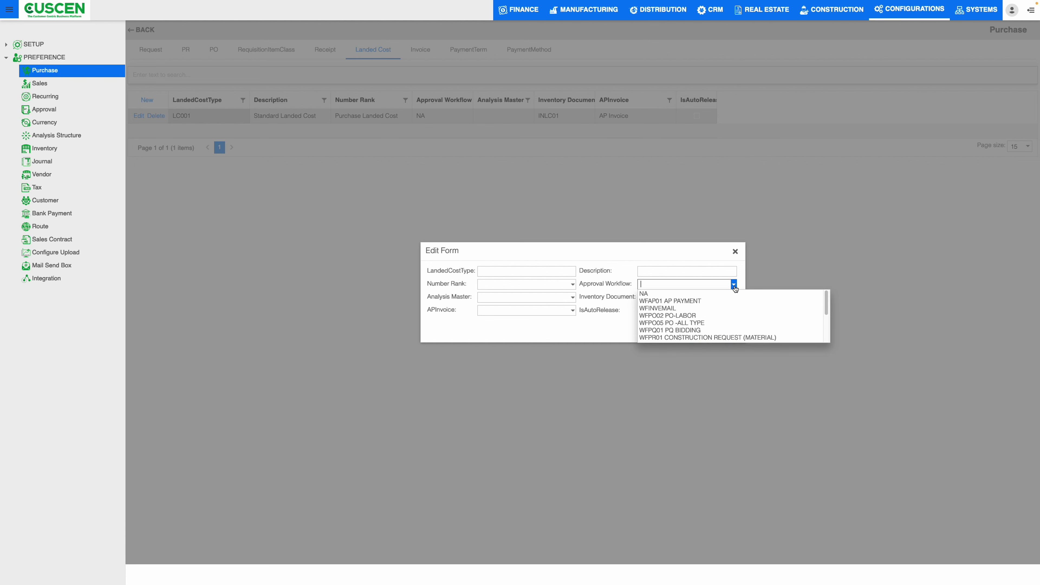
click(696, 301)
click(734, 297)
click(710, 317)
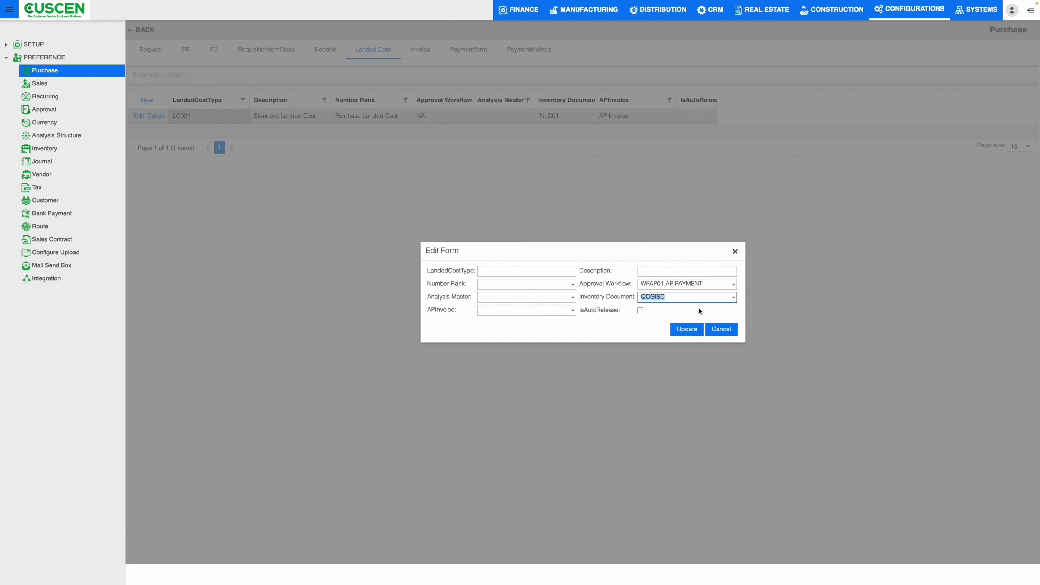
click(641, 311)
click(735, 251)
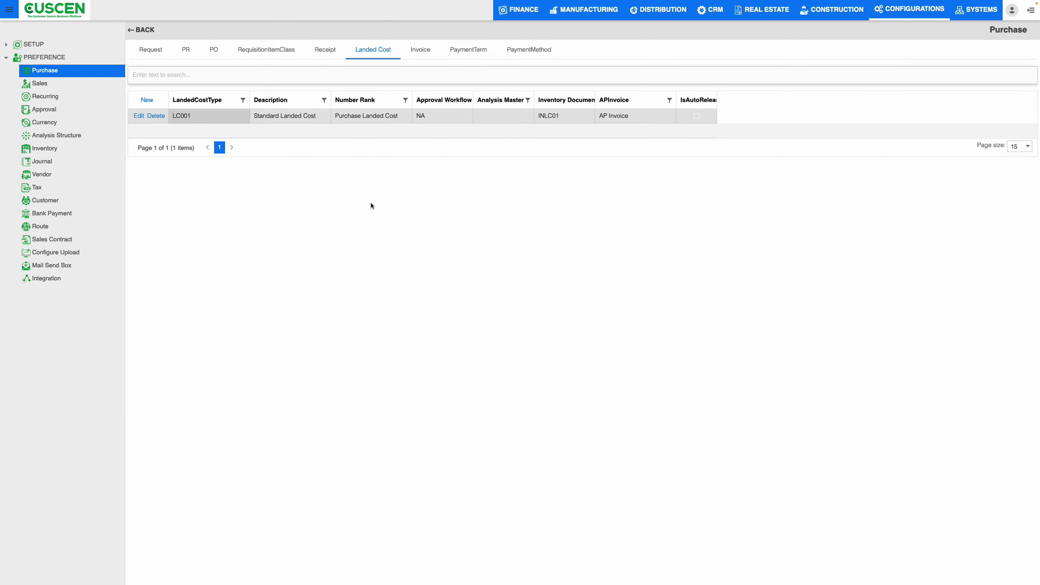
Review the invoice types, checking journal type, return document, and the credit note, debit note and duplicate settings.
click(421, 54)
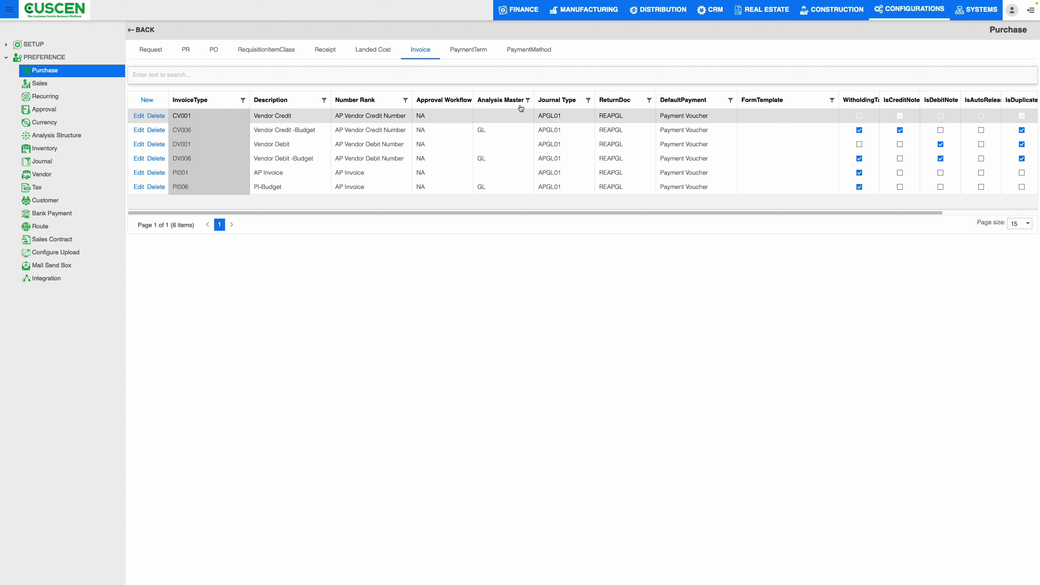
drag(544, 116, 557, 119)
drag(626, 118, 598, 119)
scroll(597, 221, right, 5)
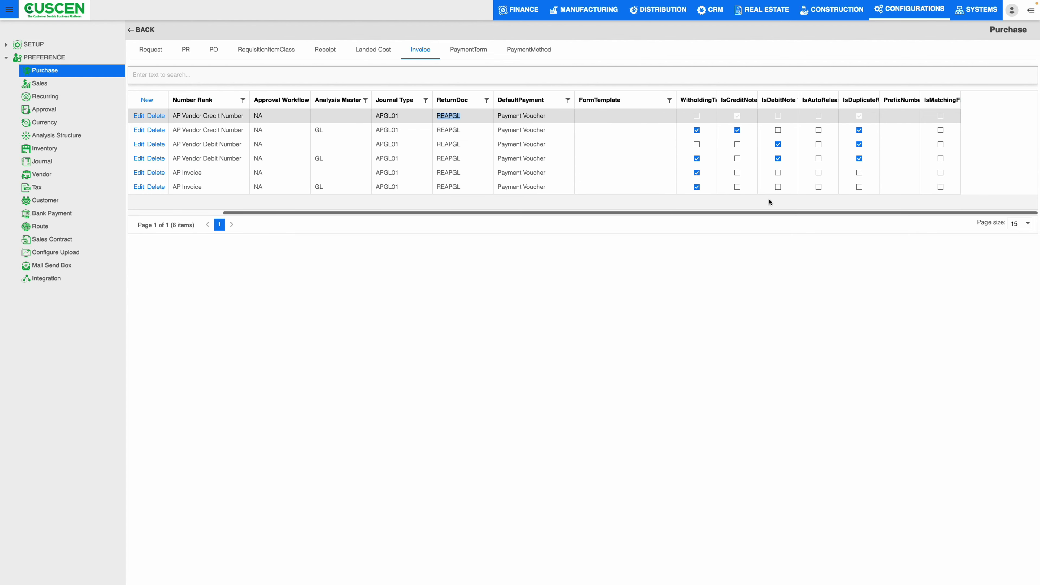
drag(717, 98, 758, 97)
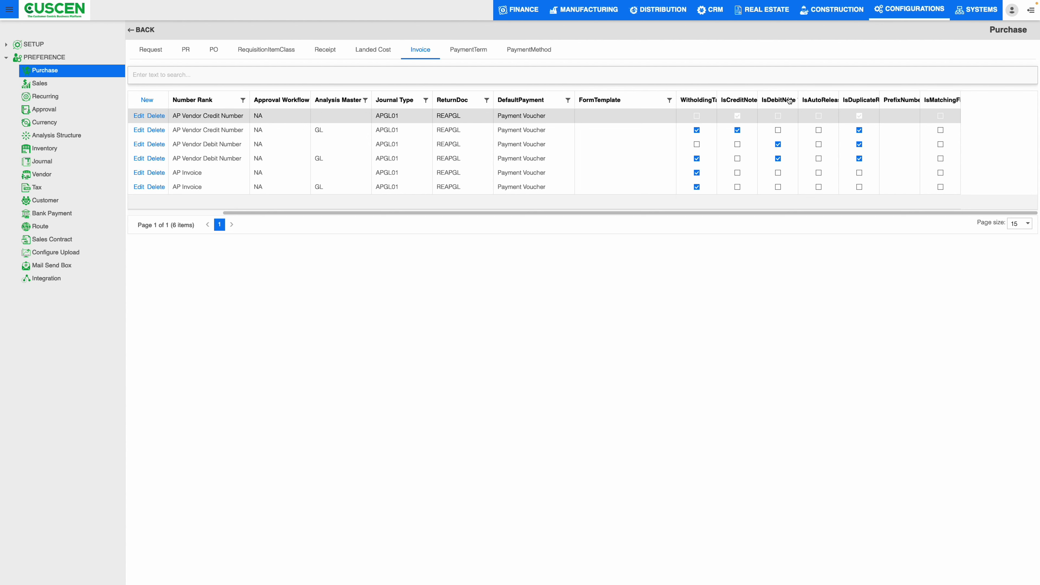
drag(843, 102, 864, 102)
Review the payment terms, checking the term codes, descriptions, method and number of days.
click(458, 53)
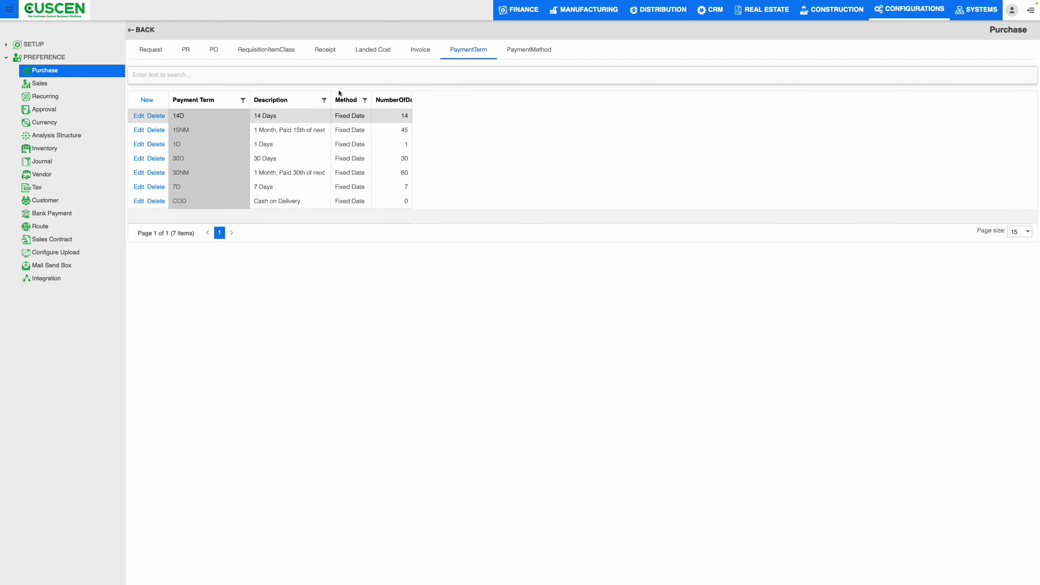
mouse_move(188, 118)
mouse_down()
mouse_move(173, 118)
mouse_move(191, 133)
mouse_move(174, 133)
mouse_up()
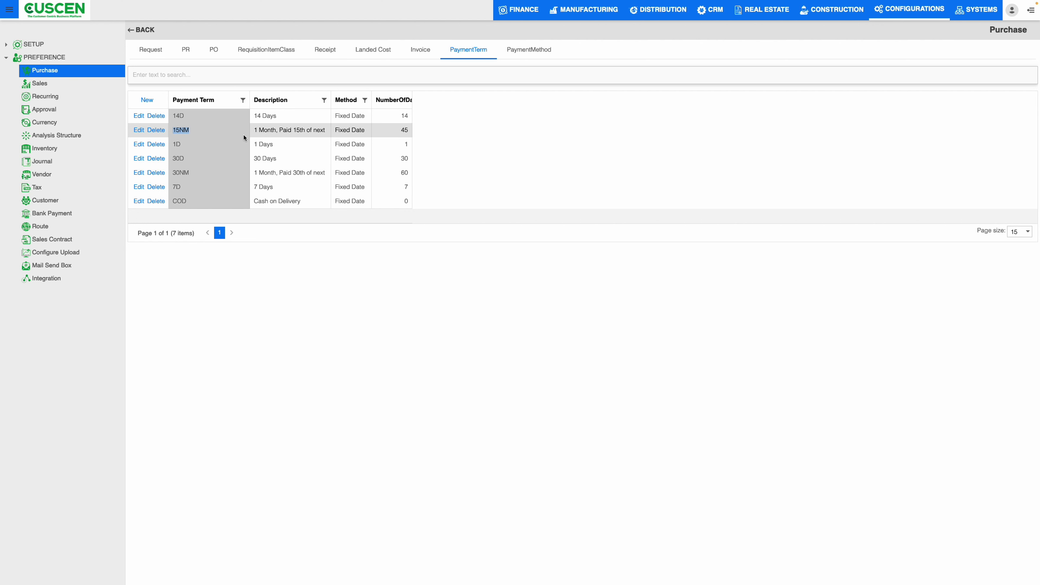
drag(333, 98, 317, 95)
click(291, 116)
click(249, 130)
click(299, 146)
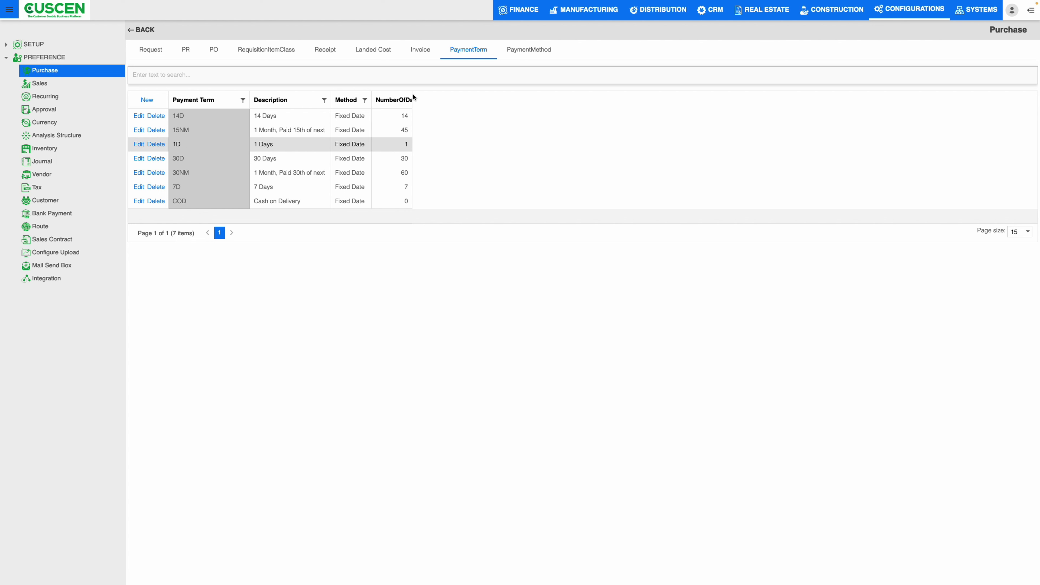
drag(413, 97, 397, 114)
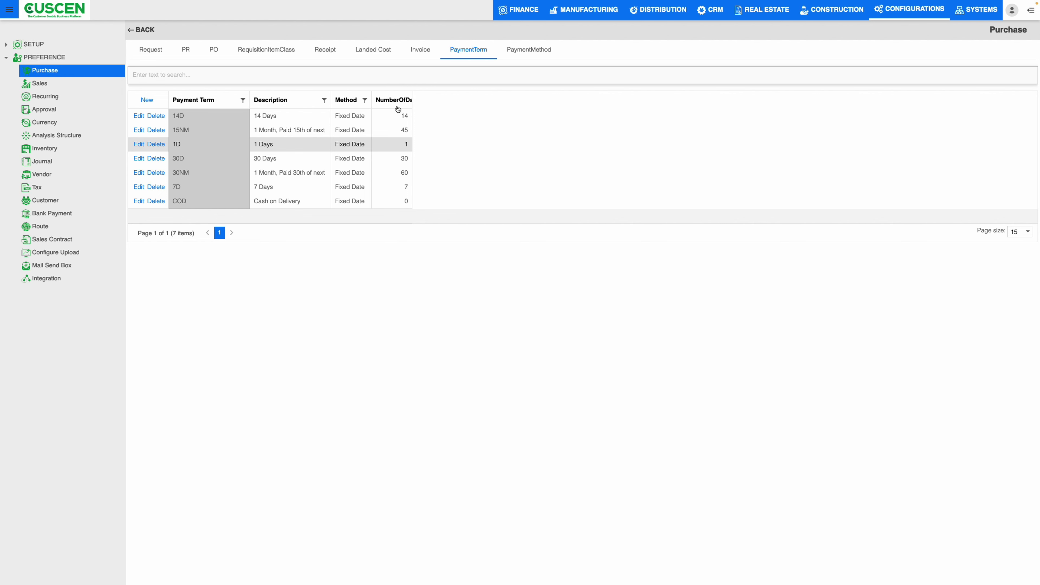
click(405, 118)
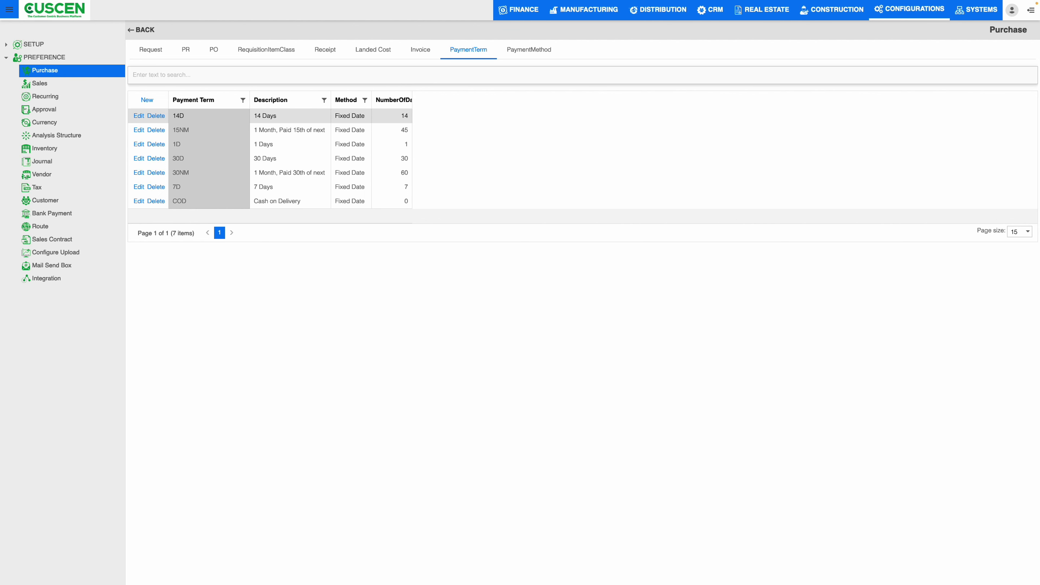
Review the bank, cash and cheque payment methods with their descriptions and default payment accounts.
click(532, 52)
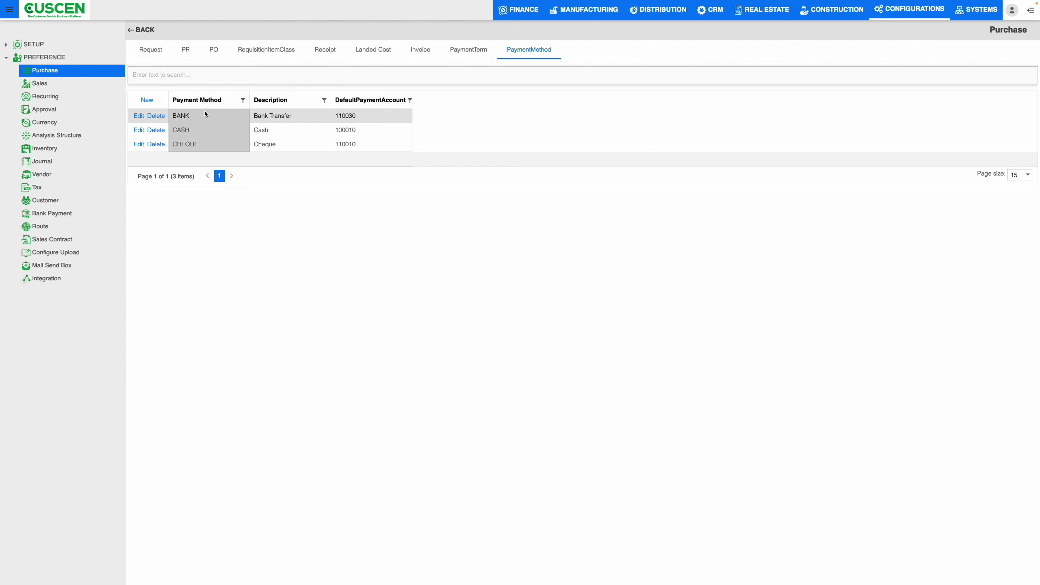
drag(174, 119, 200, 118)
click(201, 131)
click(209, 146)
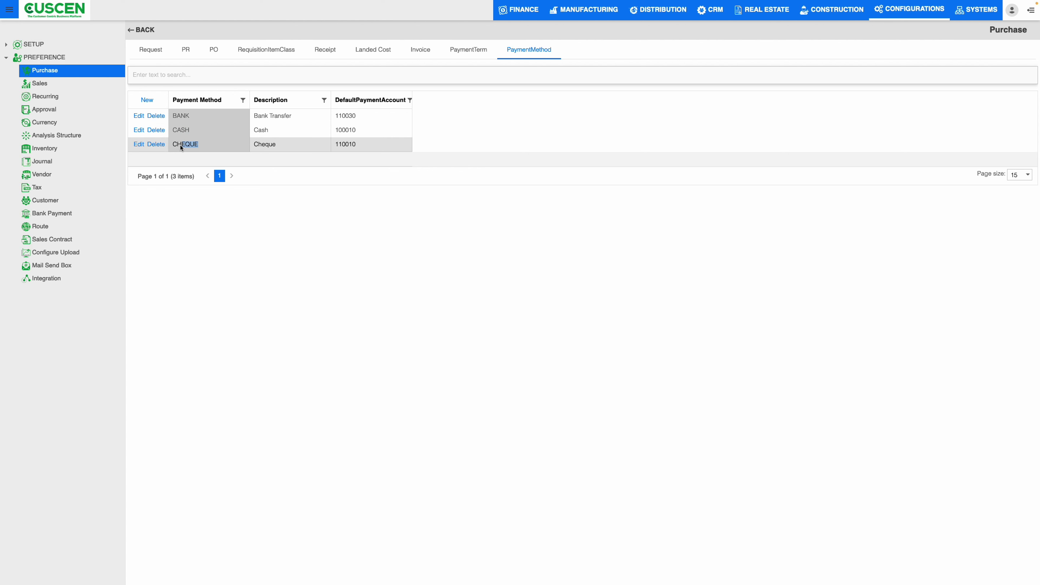
click(277, 115)
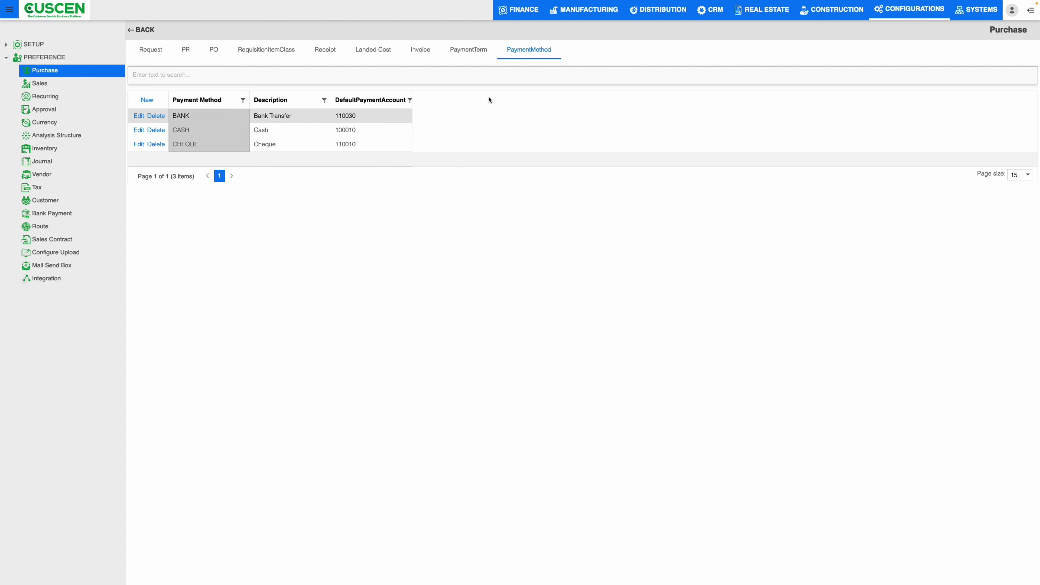
In a new purchase request, choose request type PR001 Construction Material Request and request date 24 May 2024.
click(37, 8)
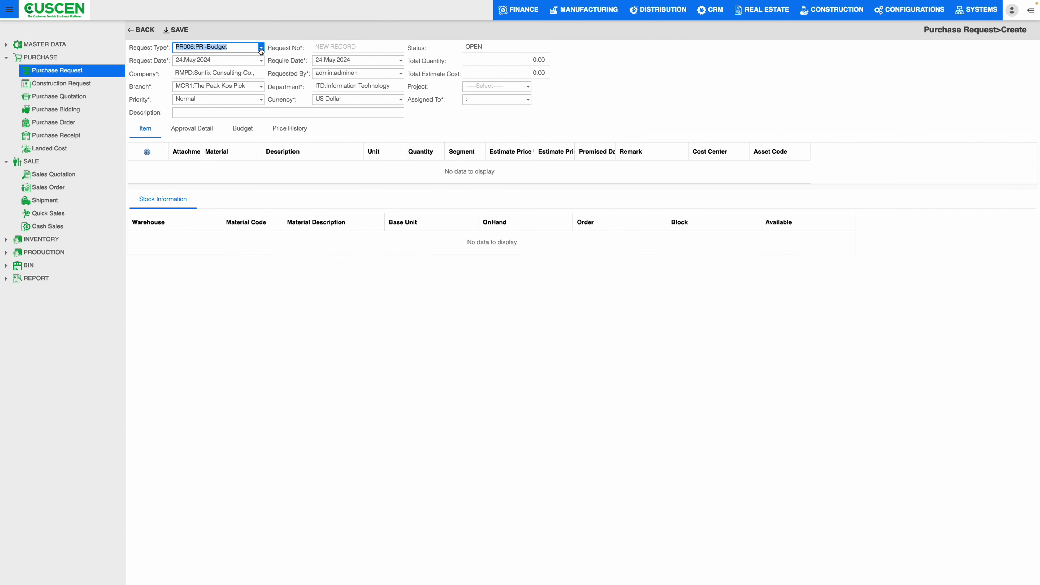
click(261, 49)
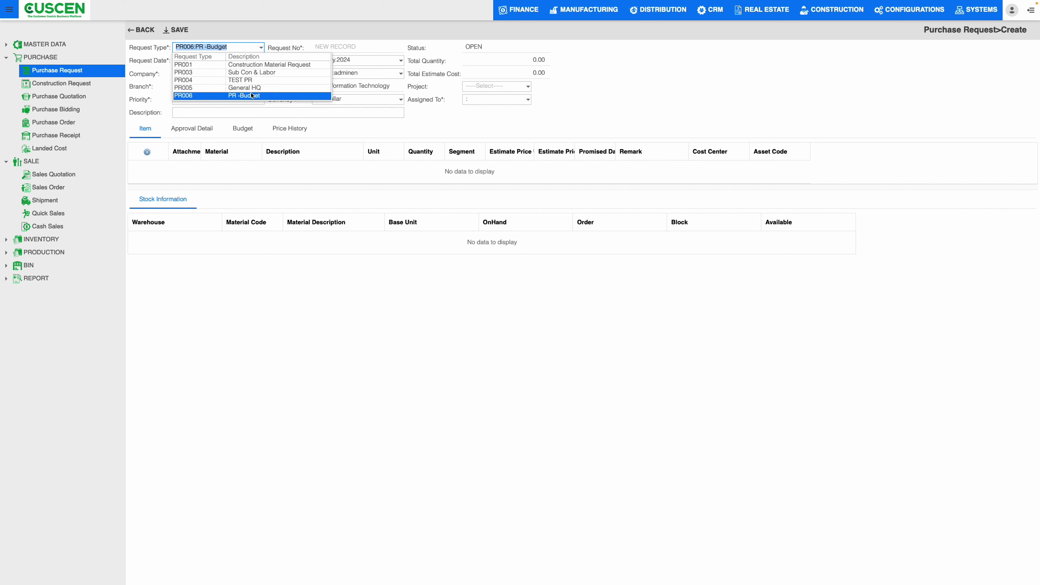
click(266, 66)
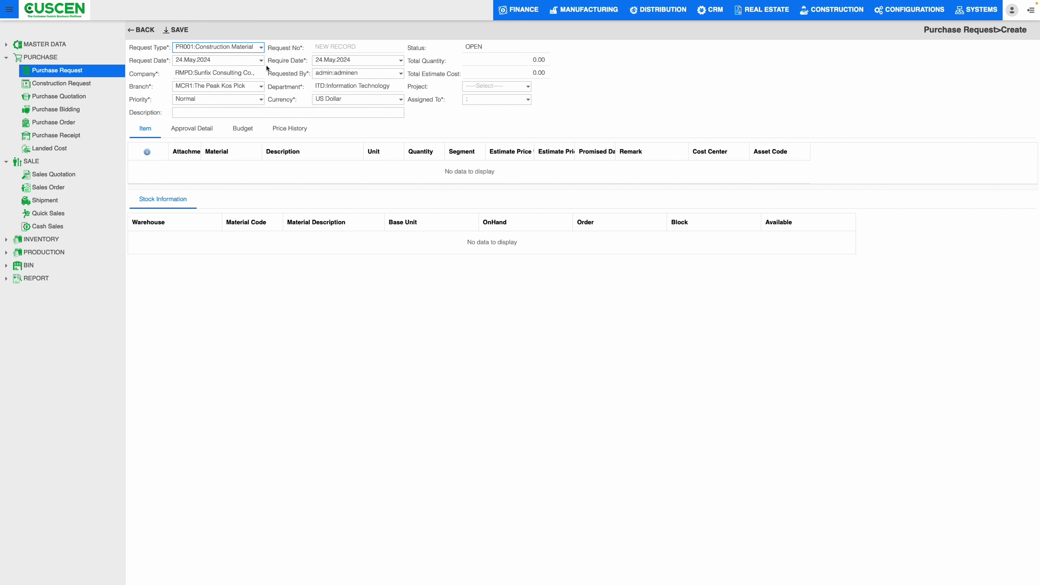
click(263, 61)
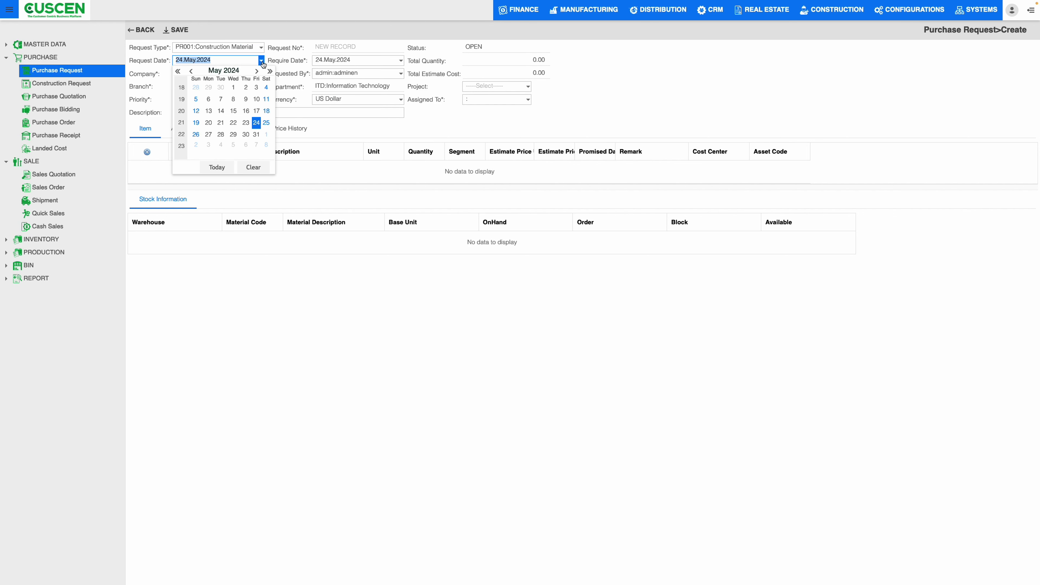
click(255, 121)
Examine the branch, priority and requested-by choices in the purchase request header without changing them.
click(251, 88)
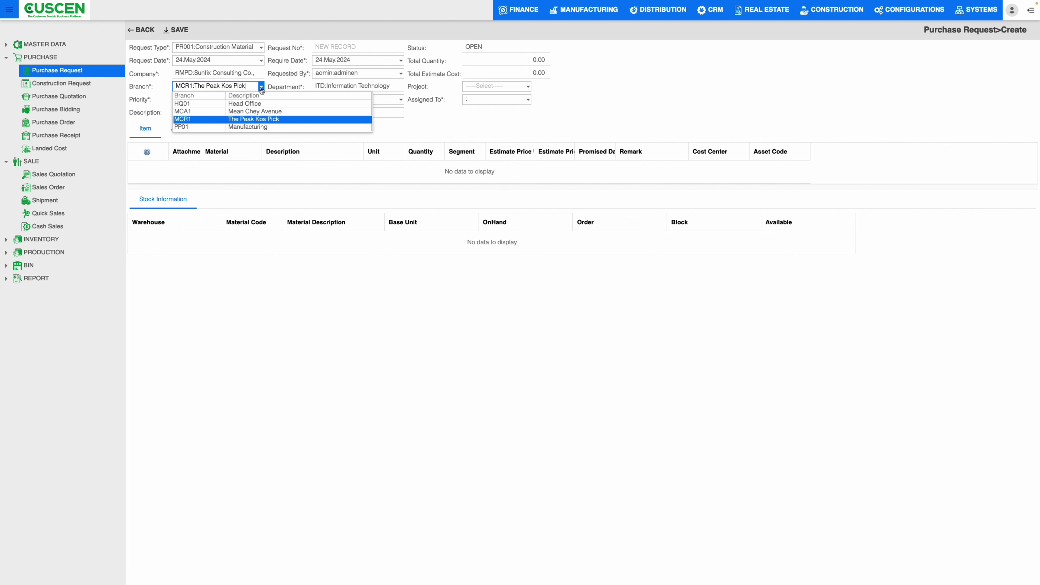
click(411, 121)
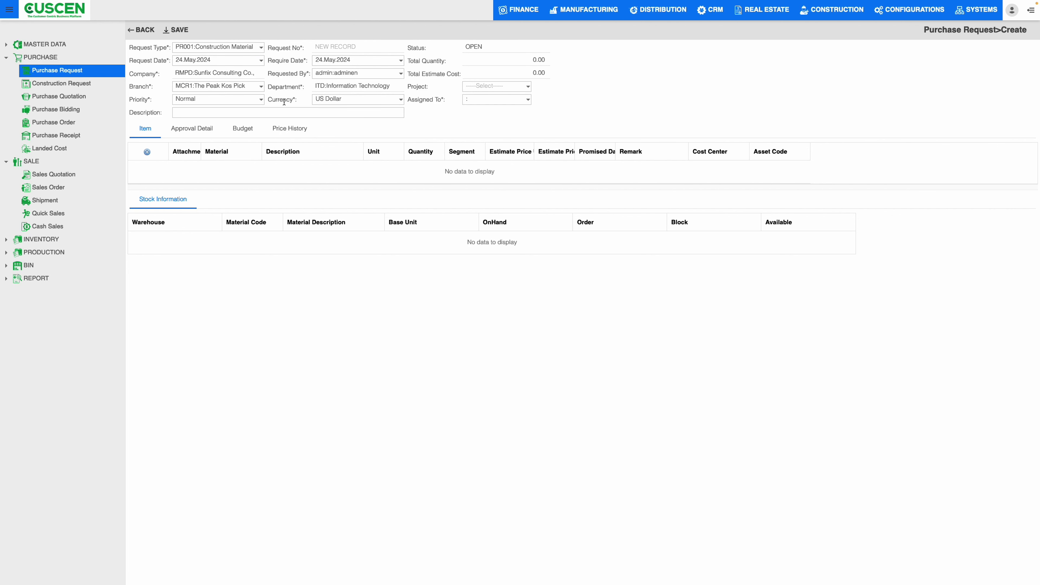
click(261, 100)
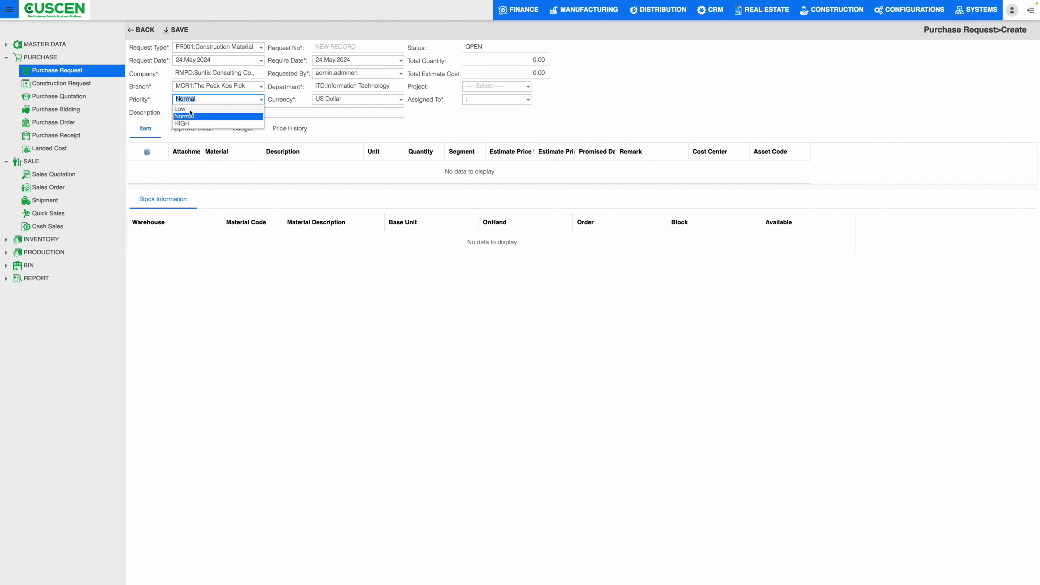
click(338, 127)
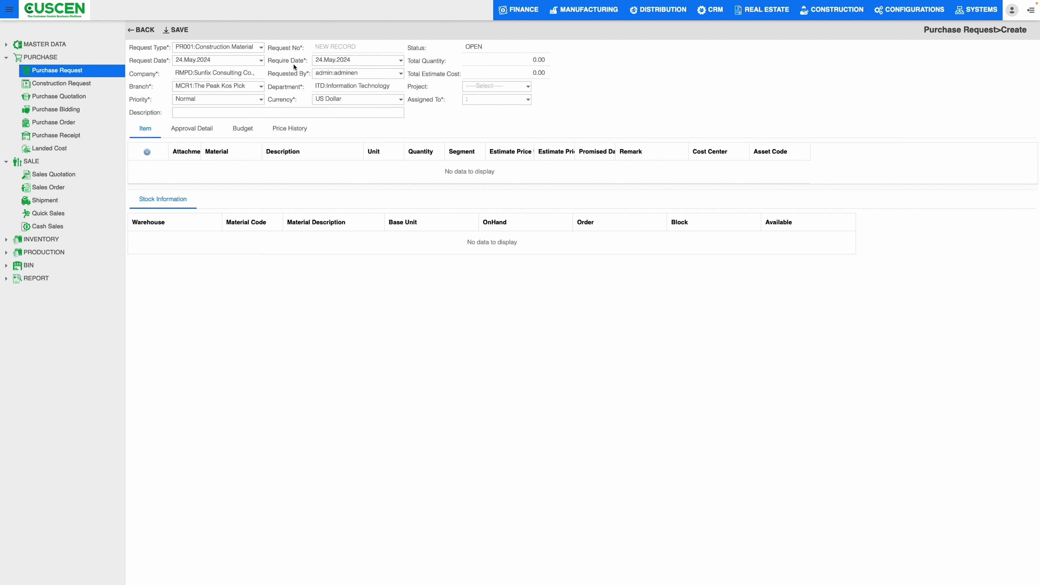
click(332, 73)
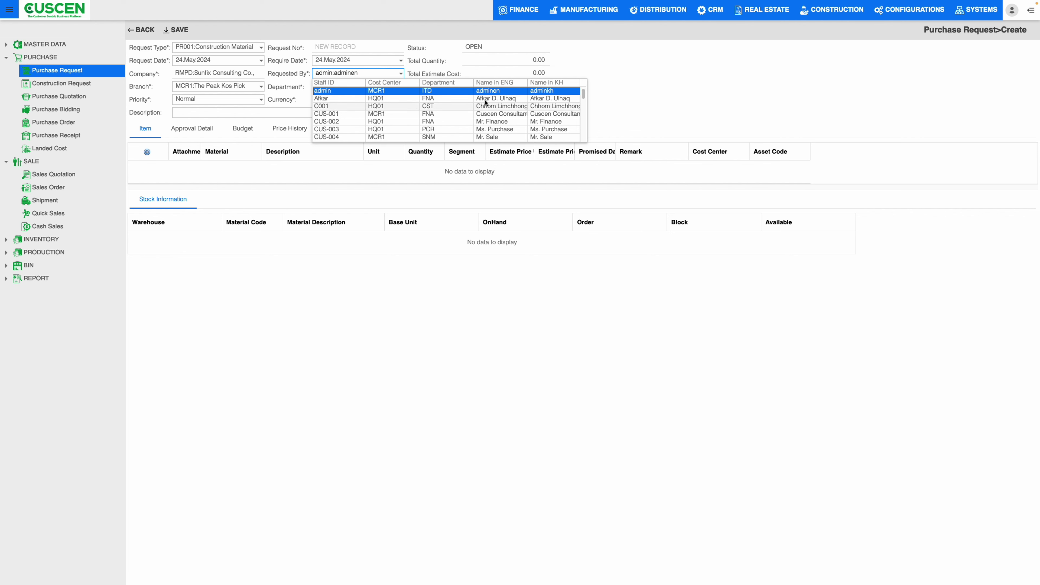
click(692, 72)
Choose US Dollar as the request currency and examine the status, project and assigned-to fields.
click(400, 100)
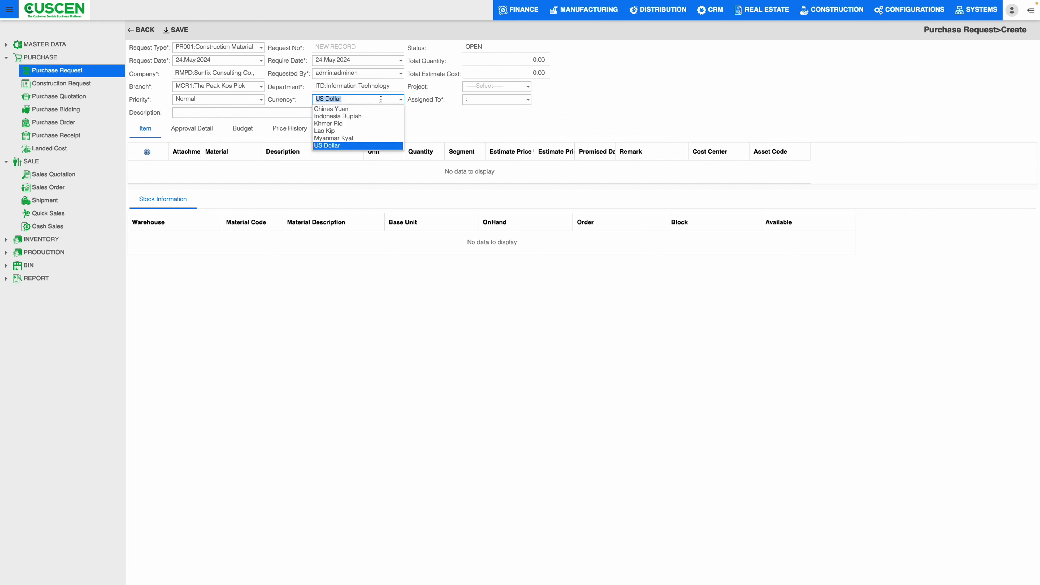
click(343, 146)
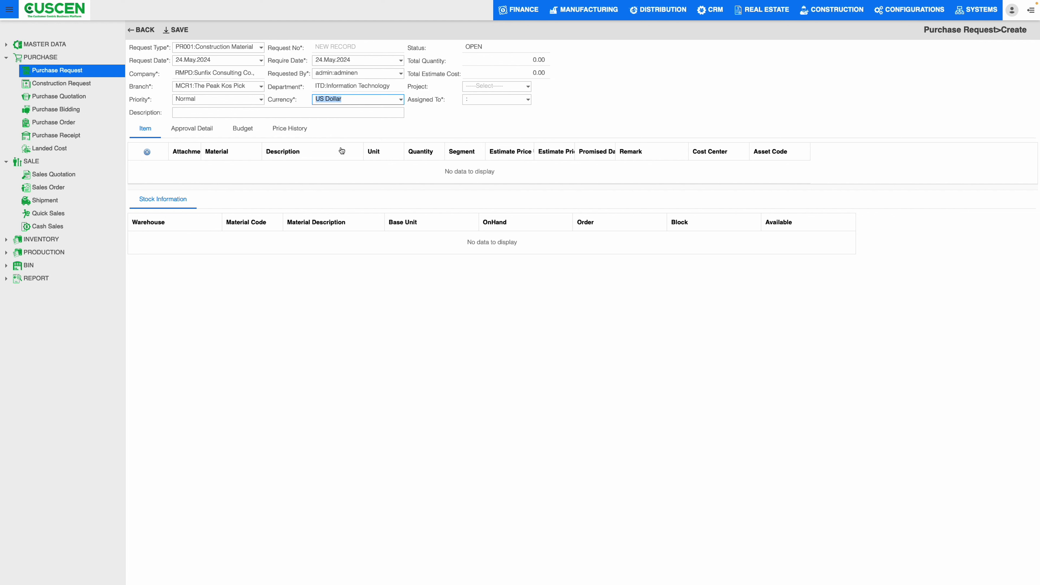
click(471, 51)
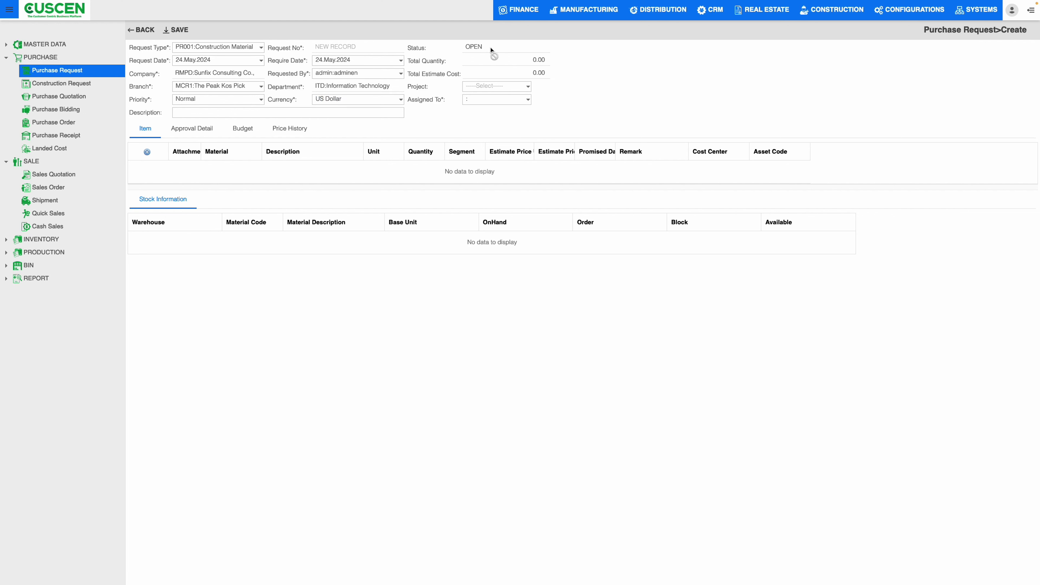
click(527, 86)
click(528, 99)
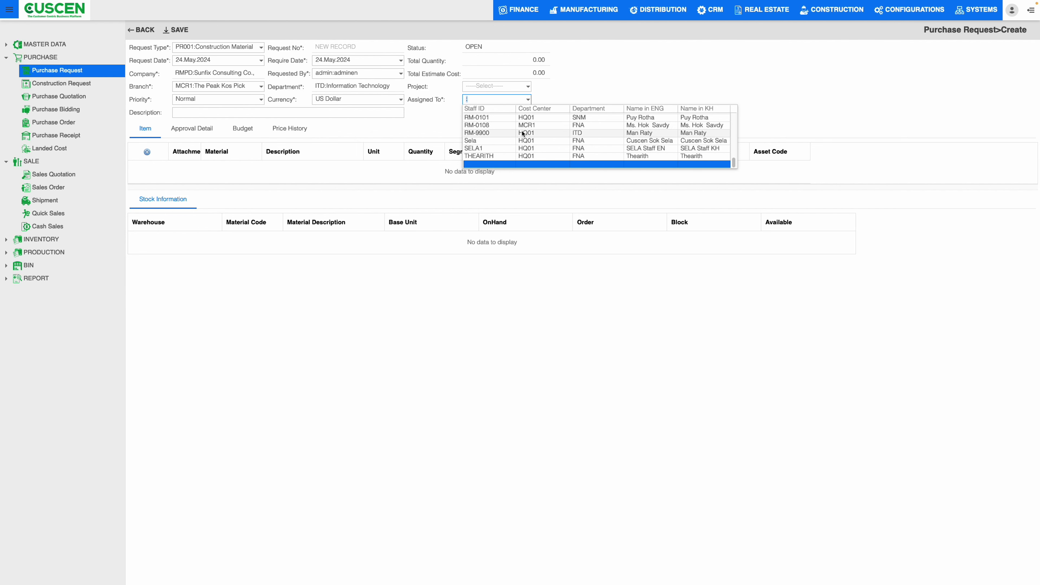
click(625, 63)
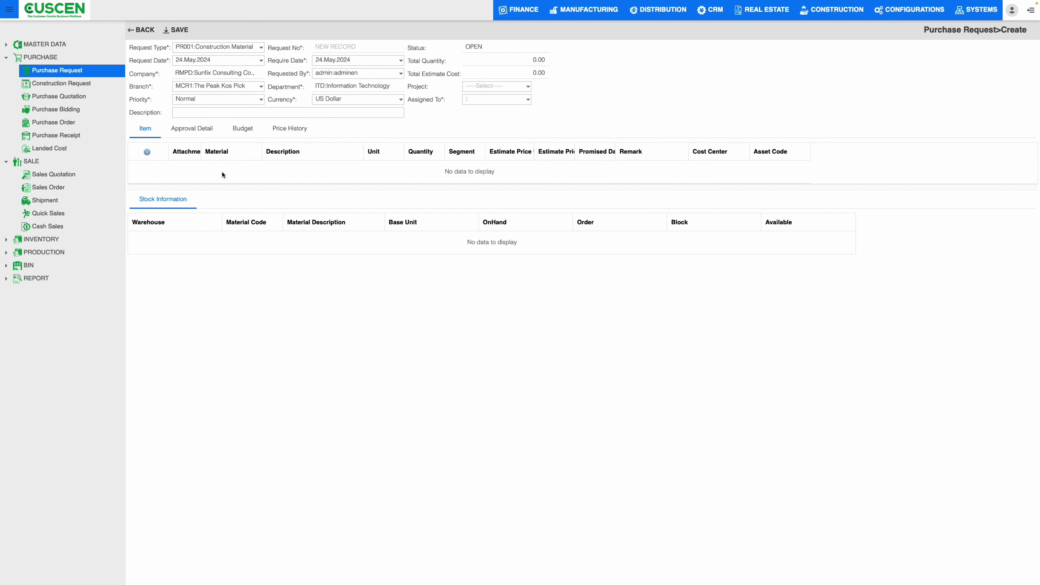
Add an item line to the request with material 000000 Item No 1, unit BAG and quantity 8.
click(148, 153)
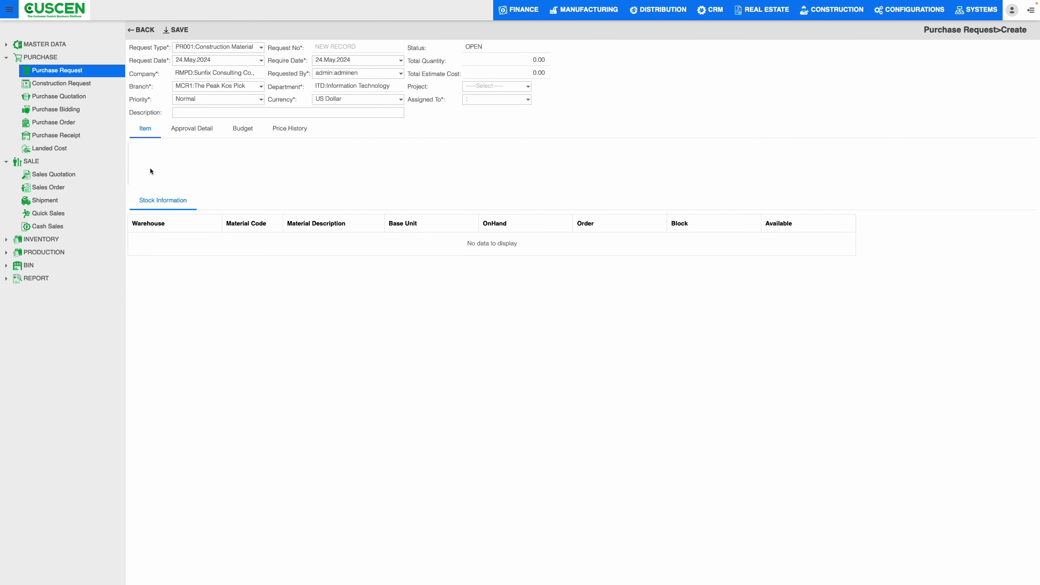
click(257, 167)
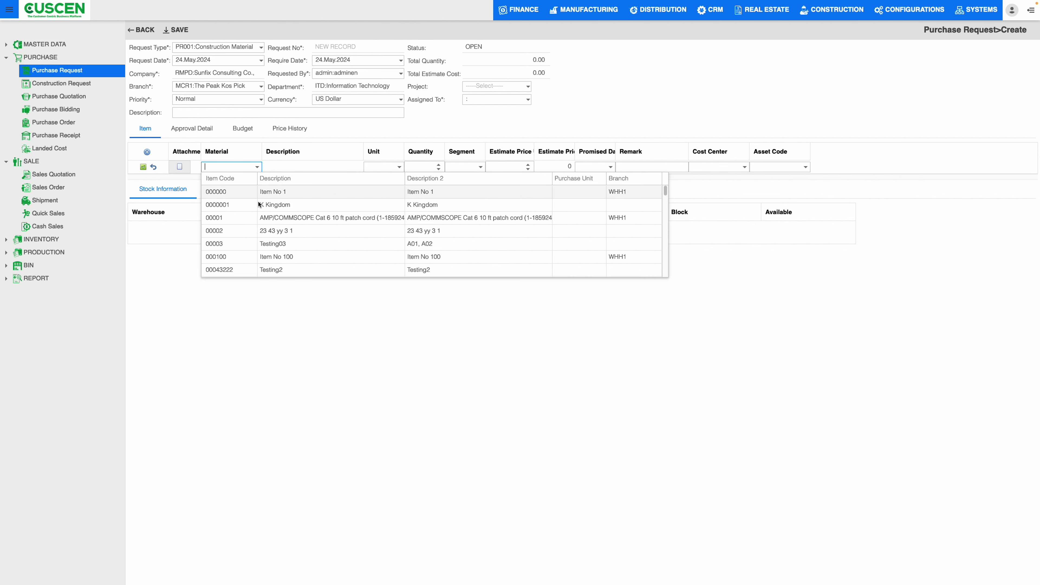
click(285, 196)
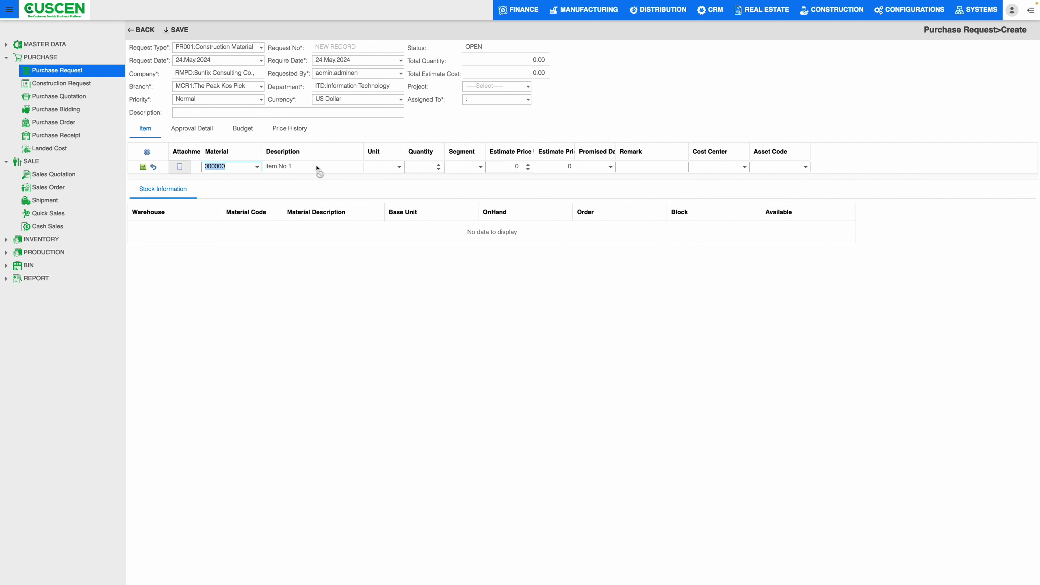
click(400, 166)
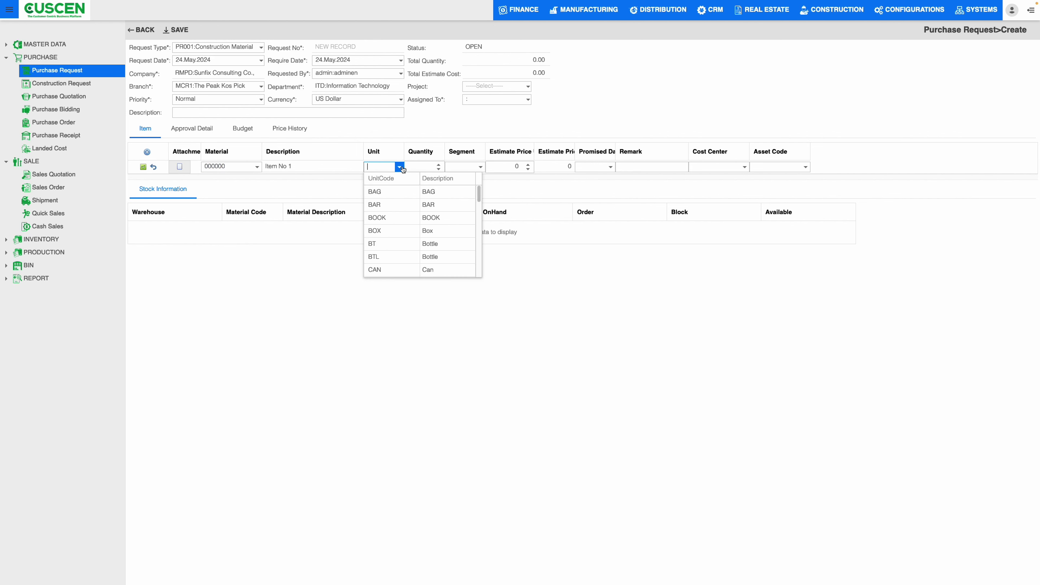
click(404, 190)
click(438, 164)
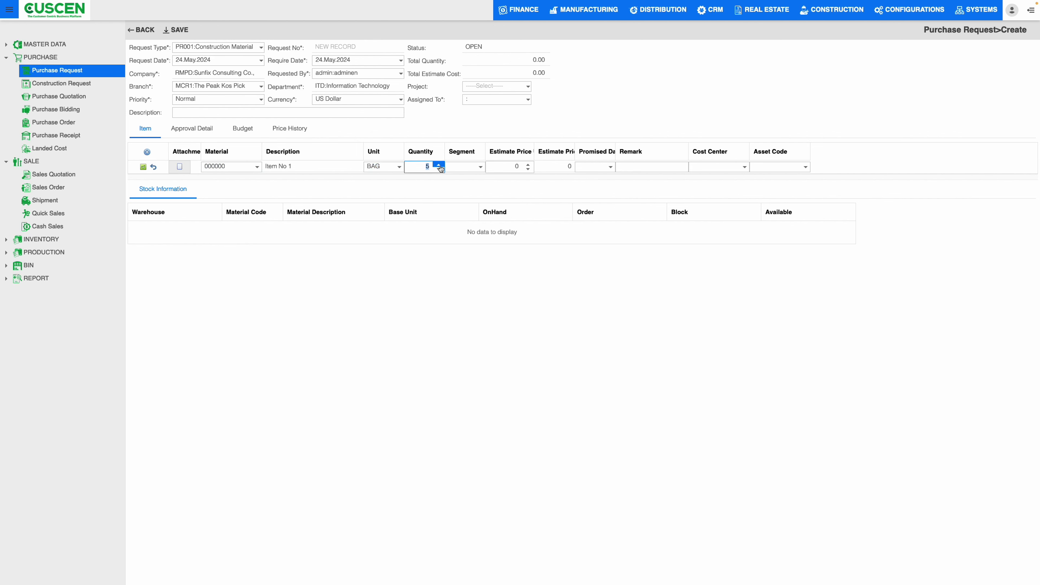
Complete the item line with estimate price 9 and cost center 10001 General Cost Center, leaving segment and promised date empty.
click(480, 167)
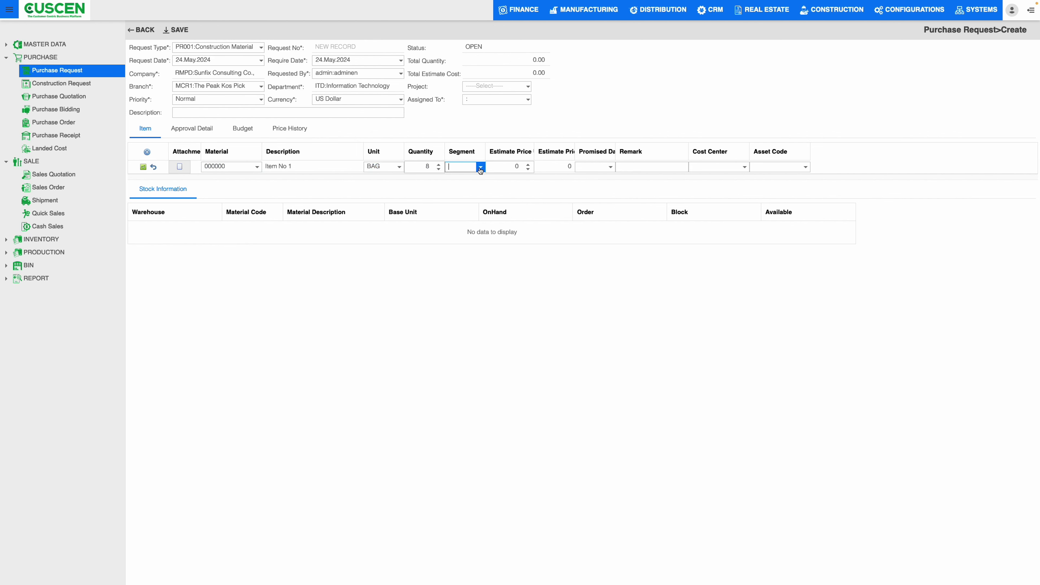
click(528, 165)
click(528, 166)
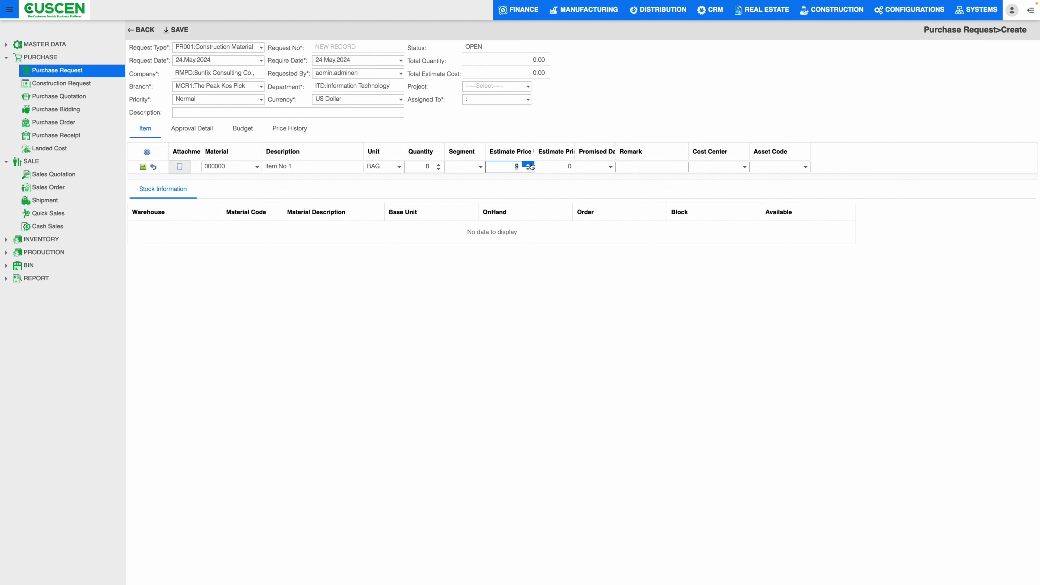
click(605, 166)
click(744, 166)
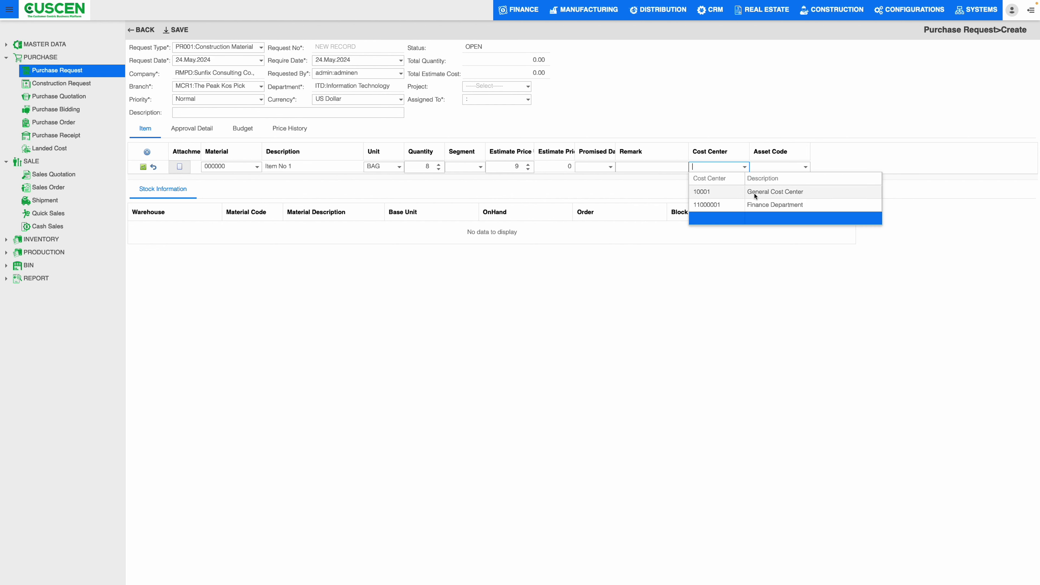
click(765, 194)
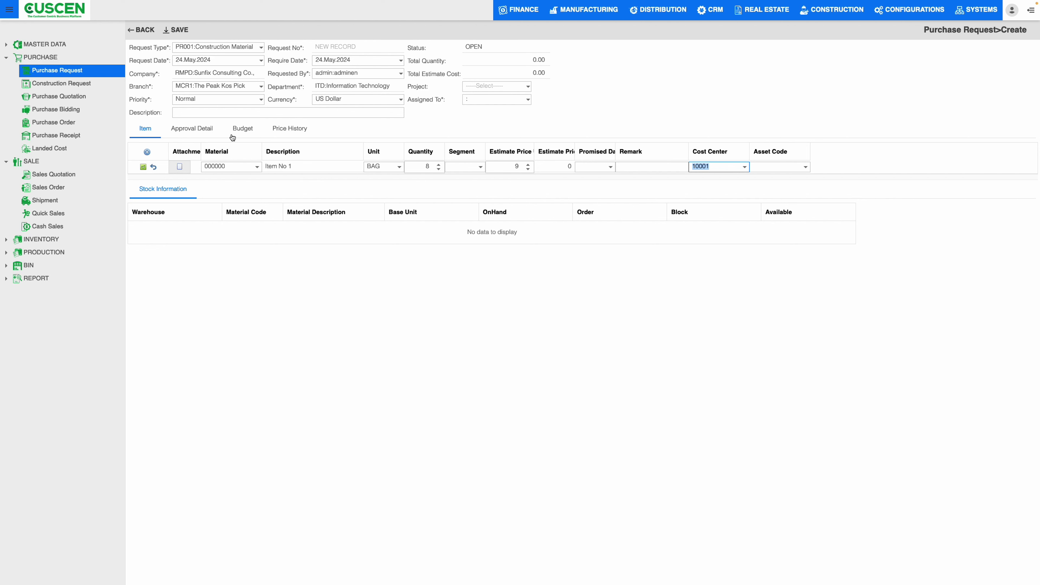
Examine the request's approval details using a blank approver line, discard that line, and view the budget details.
click(200, 130)
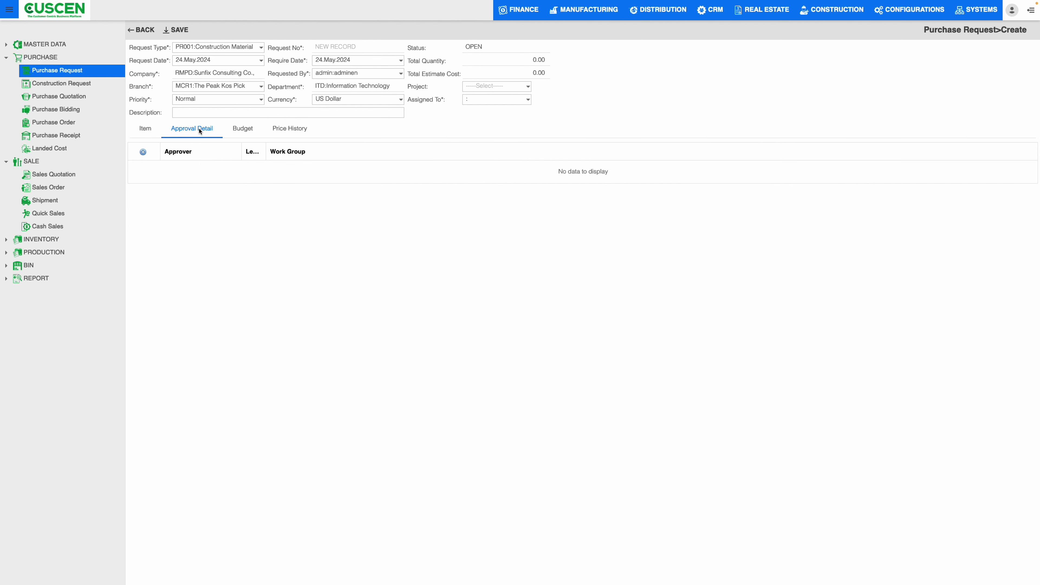
click(141, 153)
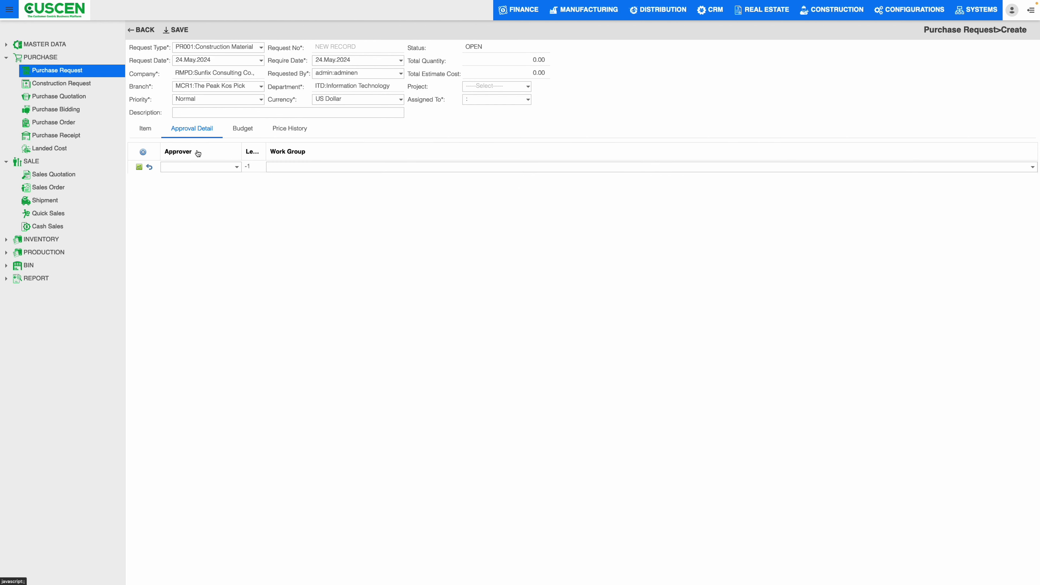
click(149, 167)
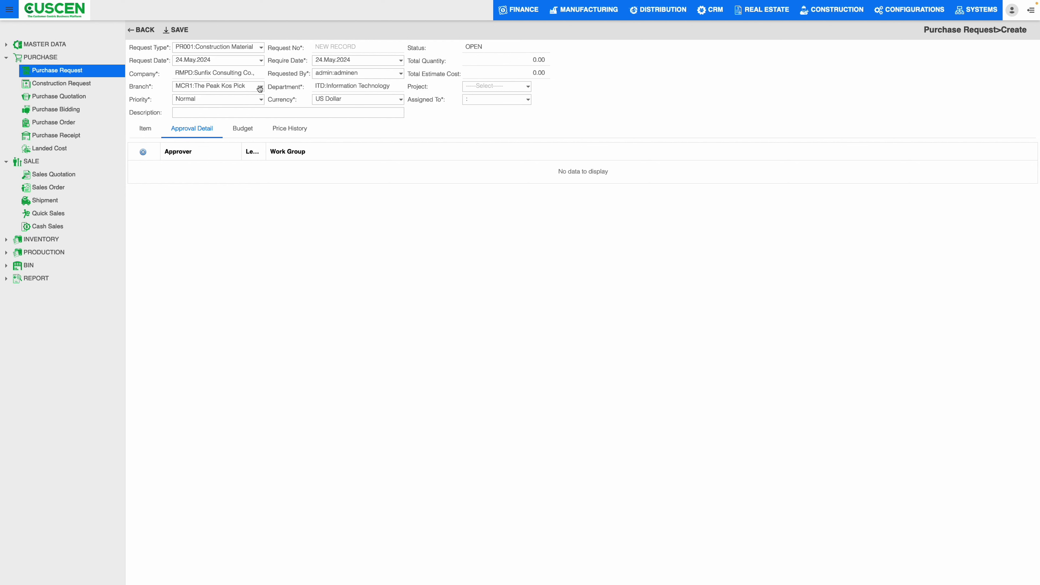
click(250, 131)
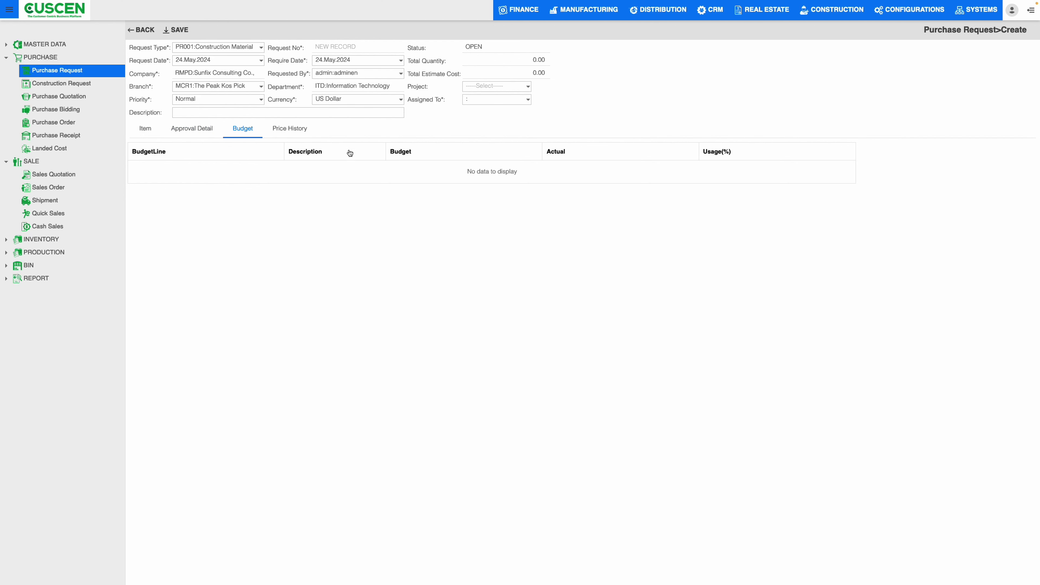
Examine the unit prices in the purchase request's price history and return to its item lines.
click(293, 130)
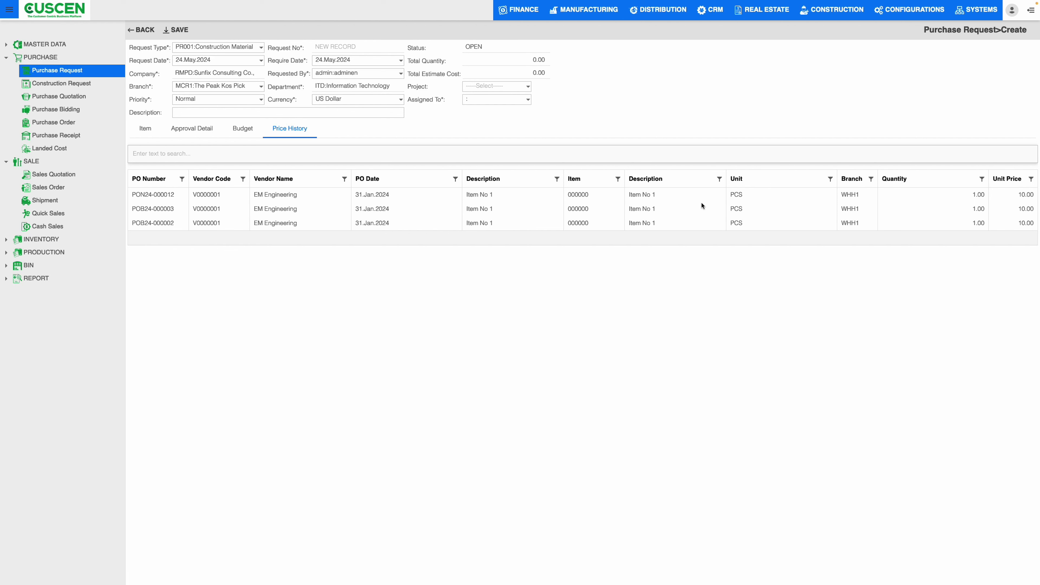
drag(859, 208, 1029, 194)
click(1002, 197)
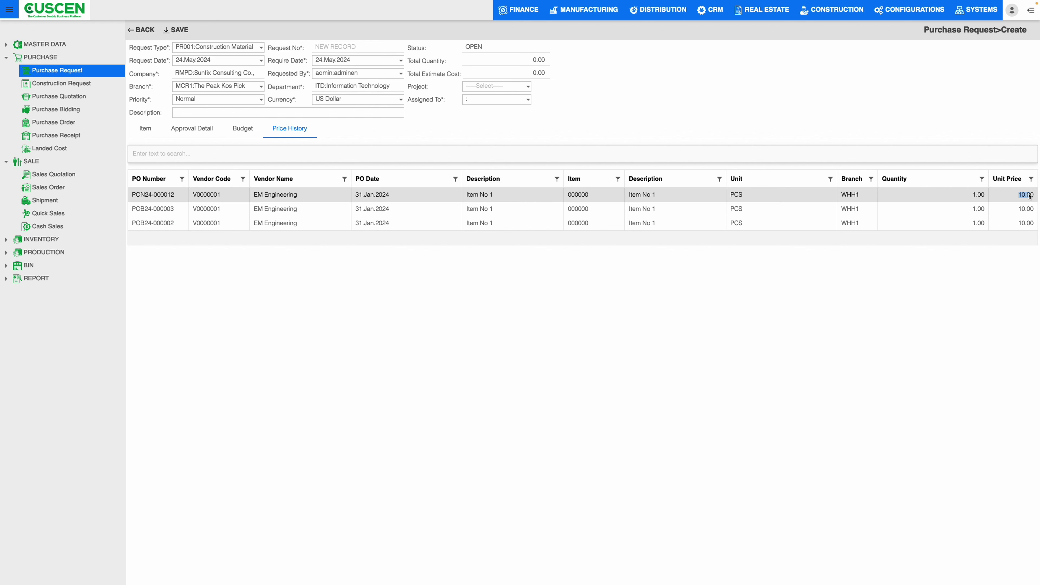
click(870, 128)
click(153, 136)
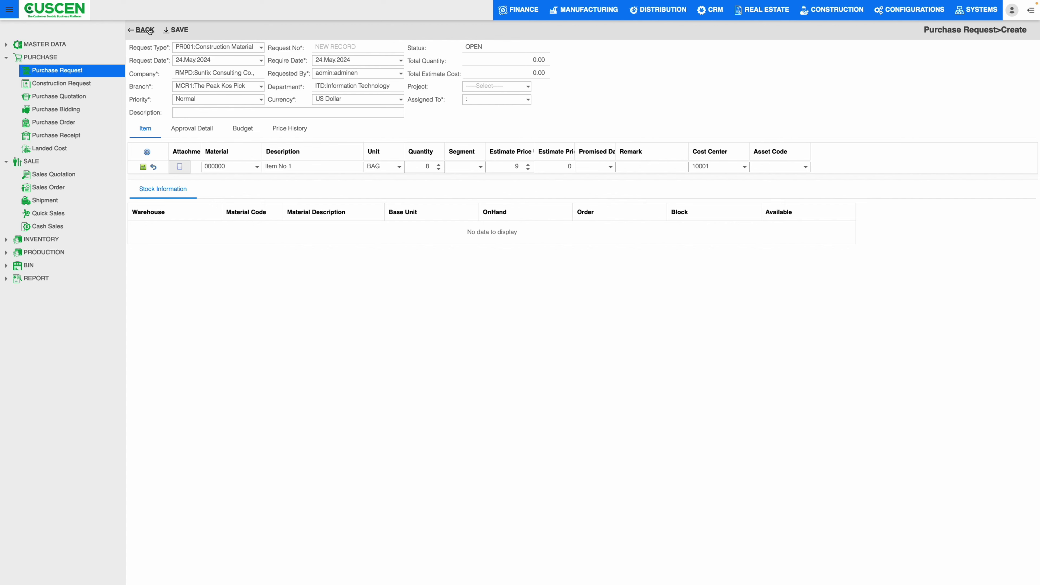
Leave the purchase request without saving it and open the construction request list.
click(141, 29)
click(570, 310)
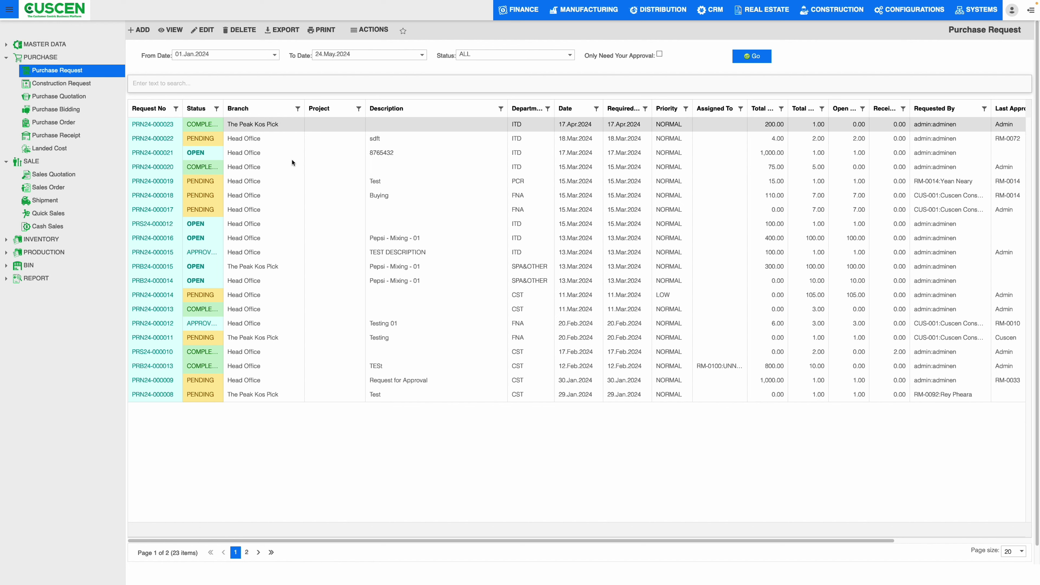
click(75, 87)
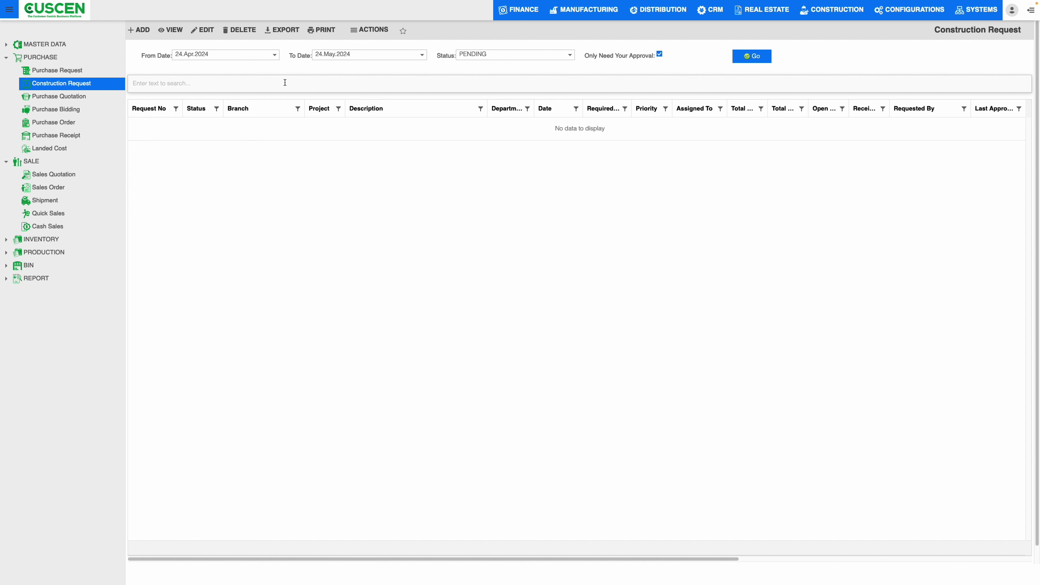
Set the start date of the construction request list to 01.Jan.2024.
click(275, 55)
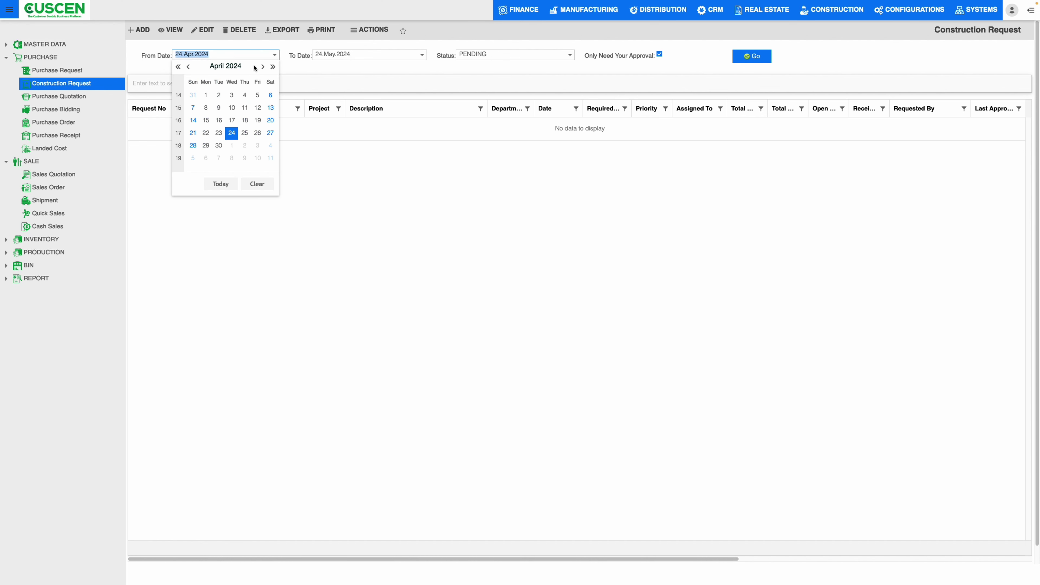
click(179, 67)
click(273, 67)
click(188, 69)
click(188, 68)
click(188, 68)
click(189, 69)
click(263, 67)
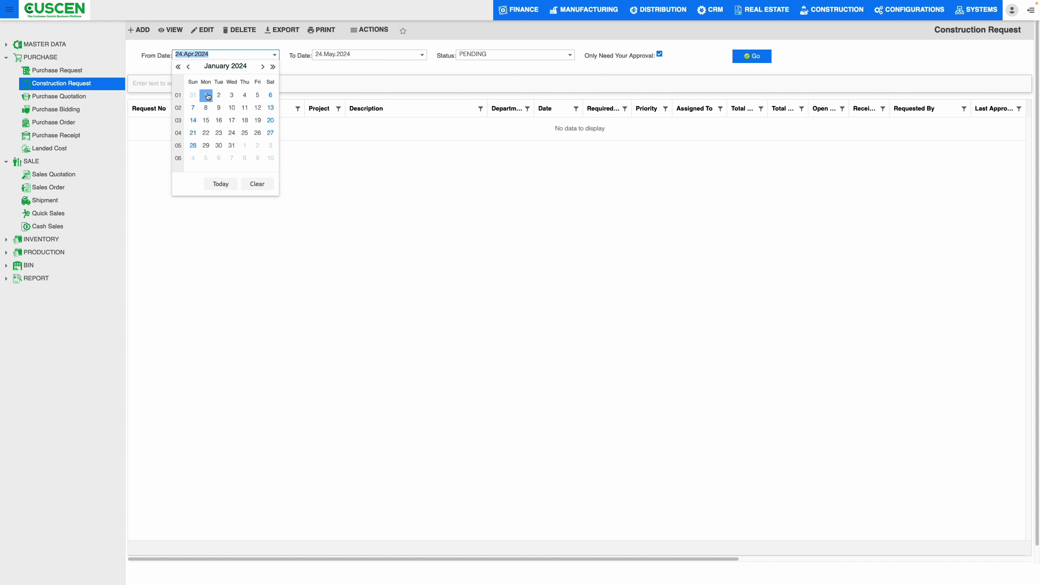
click(206, 95)
List construction requests of ALL statuses, without restricting them to those needing your approval.
click(554, 58)
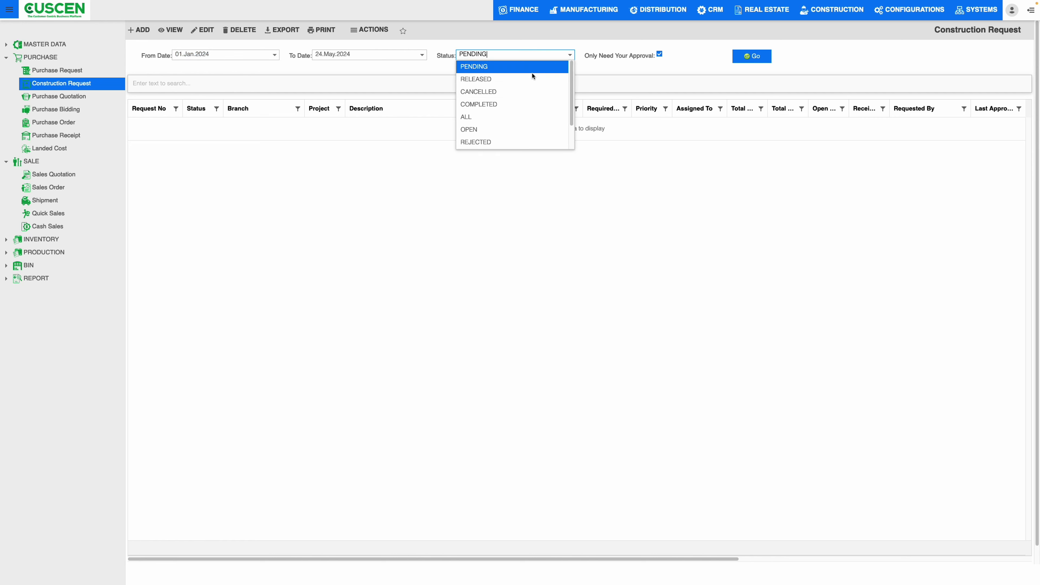
click(491, 117)
click(660, 54)
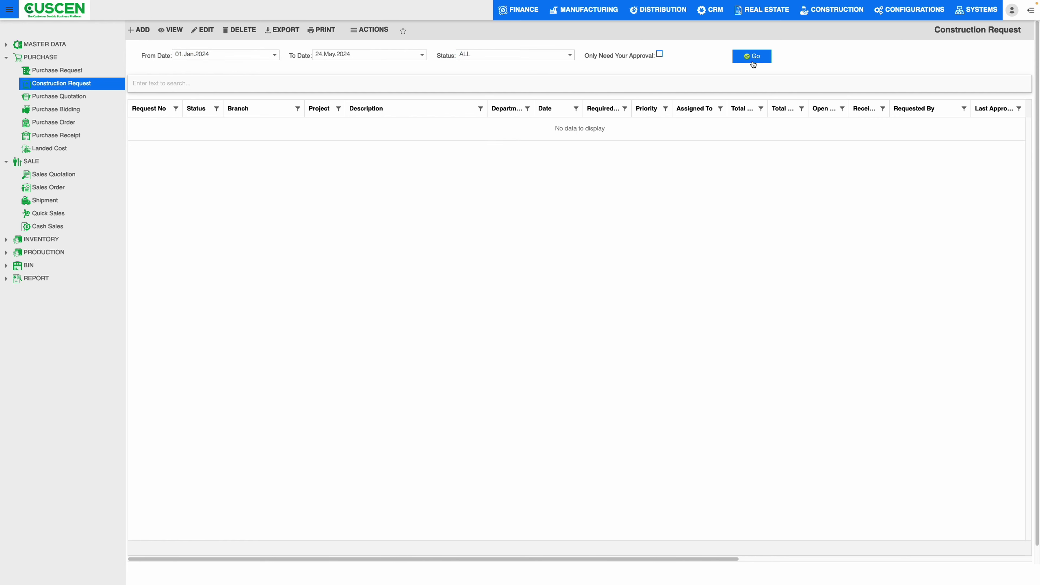
click(753, 58)
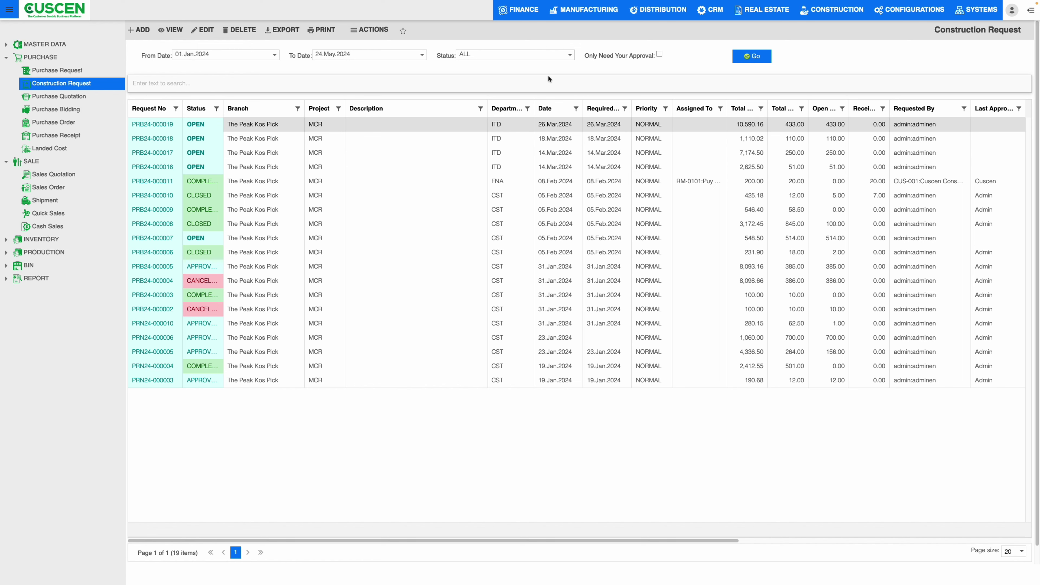
Examine the construction request list, widening the Department, Total Cost, Total Qty, Open Qty and Receipt Qty columns to read their headings.
drag(533, 102, 548, 104)
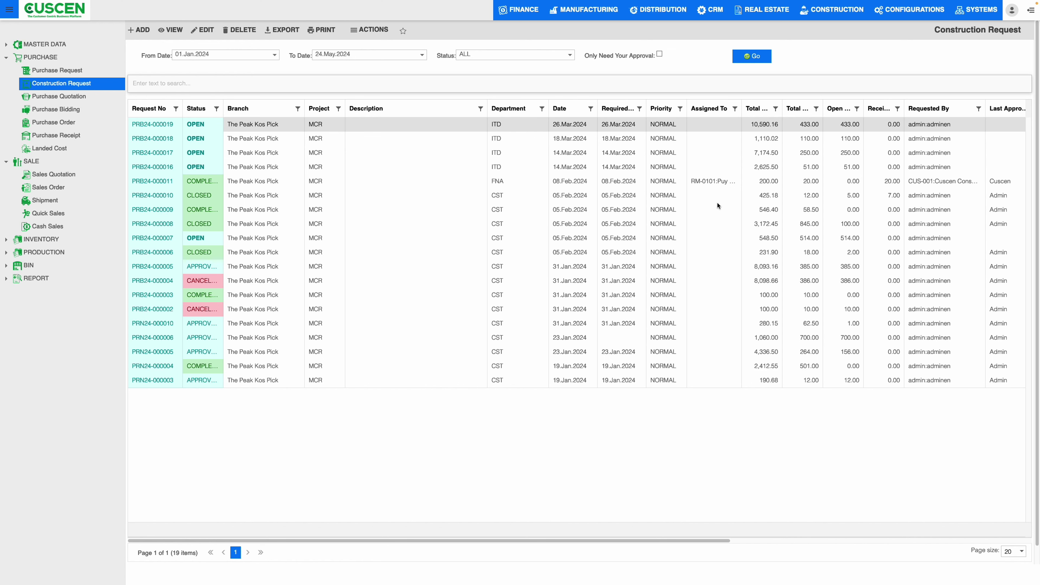
drag(782, 105, 857, 103)
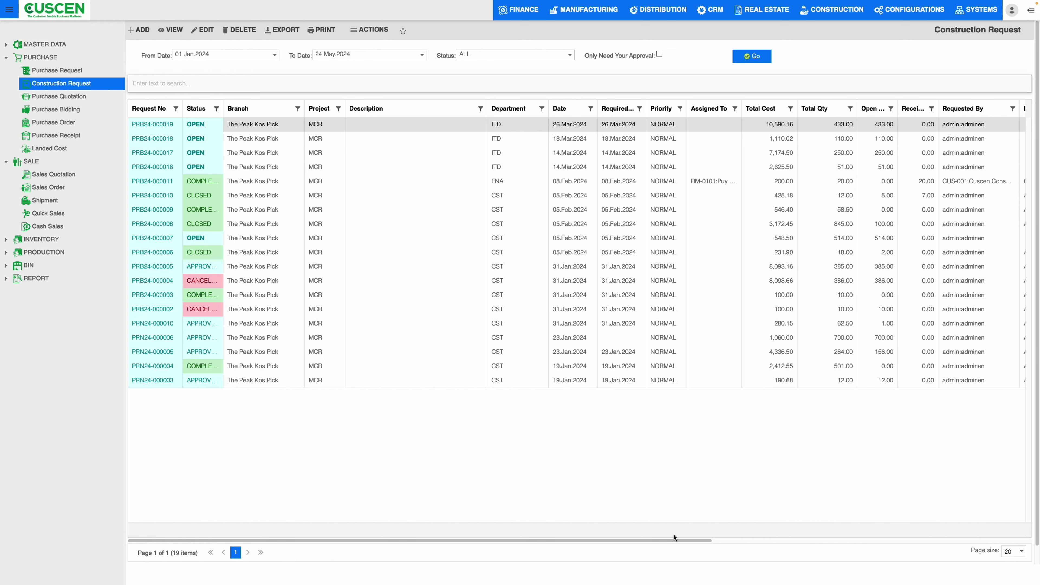
drag(675, 539, 864, 539)
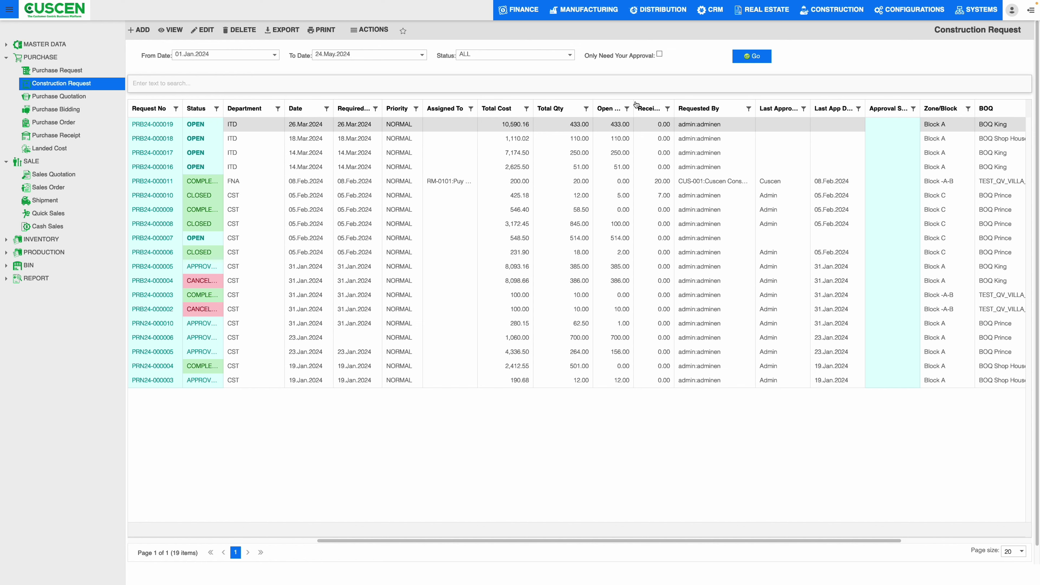
drag(636, 105, 732, 106)
click(708, 106)
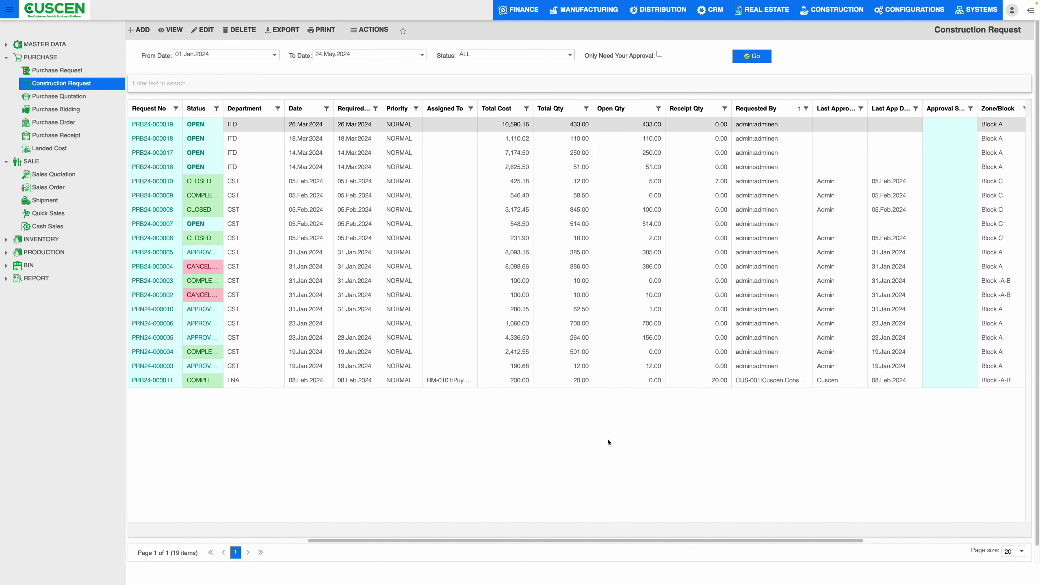
scroll(795, 499, right, 4)
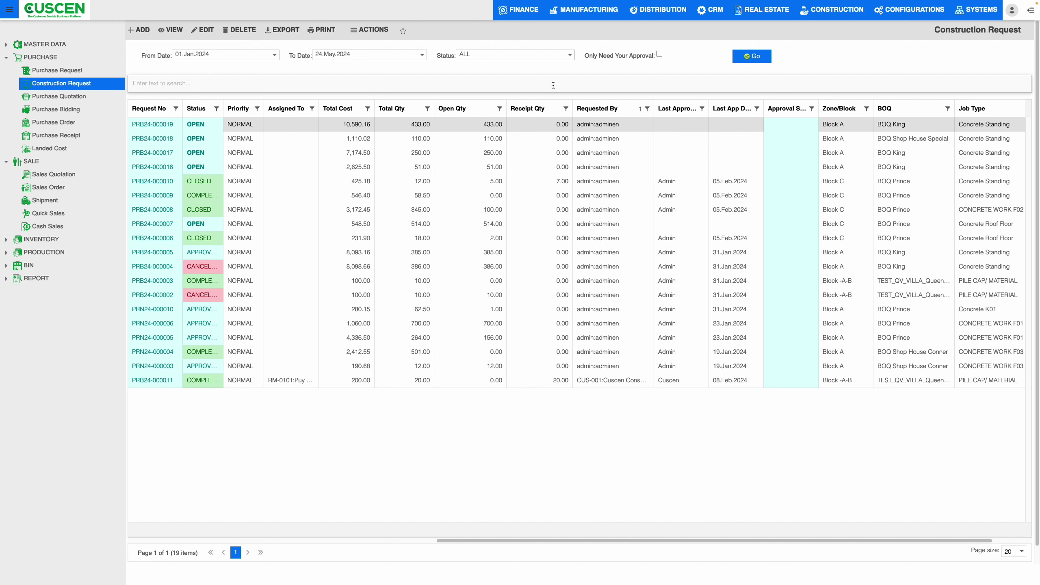
Start a new construction request with request type PR005 General HQ.
click(143, 30)
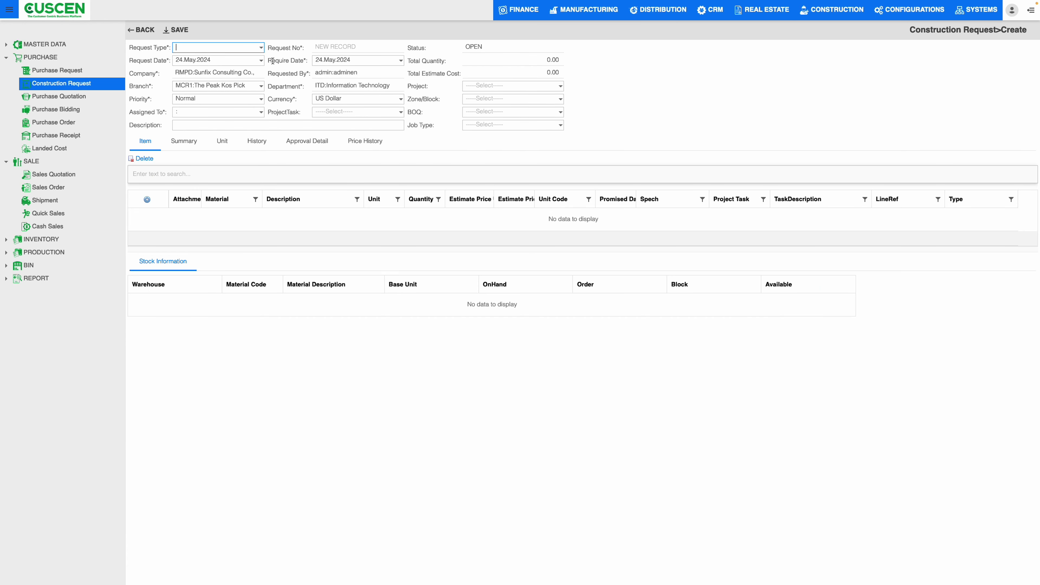
click(262, 47)
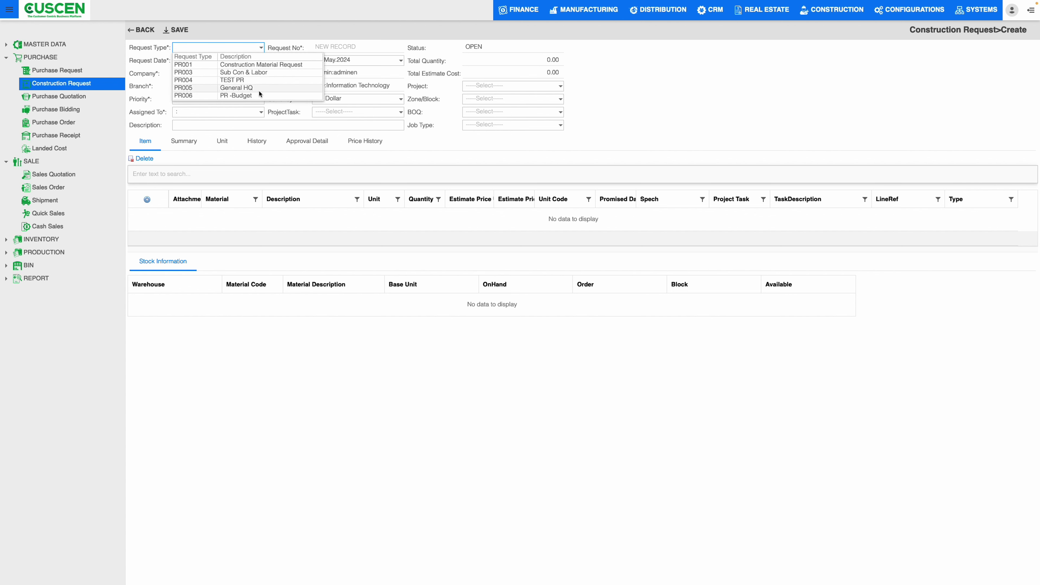
click(229, 88)
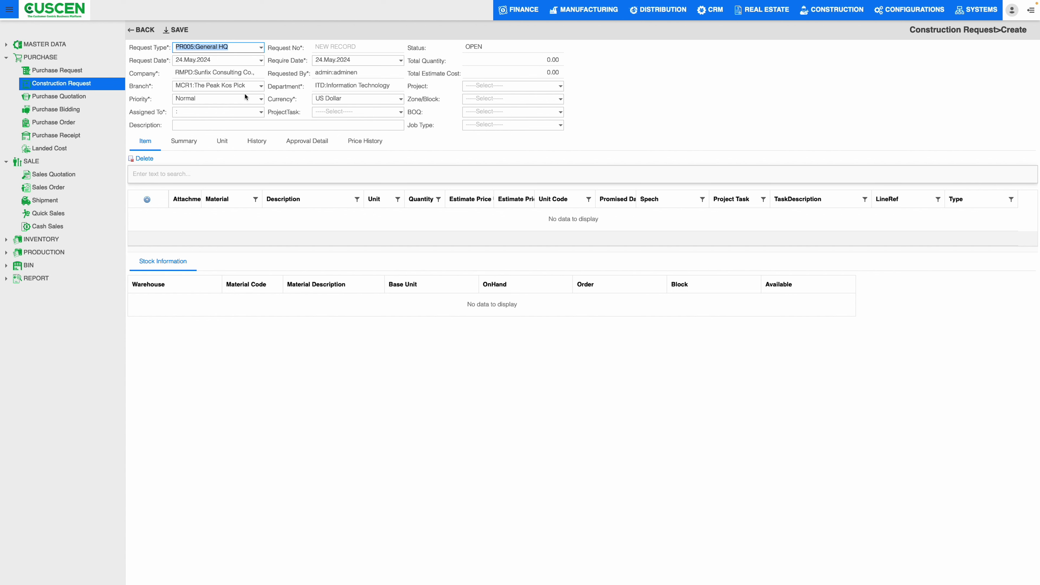
Set the request's BOQ to BOQ-Garden-26m and check the assigned-to, project task, project, zone and job type choices.
click(205, 113)
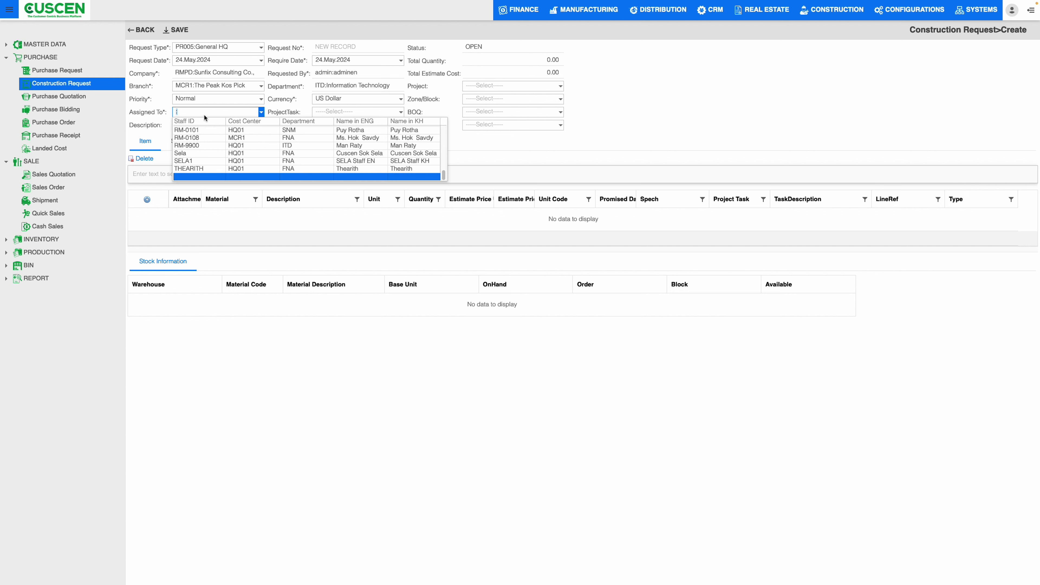
click(204, 115)
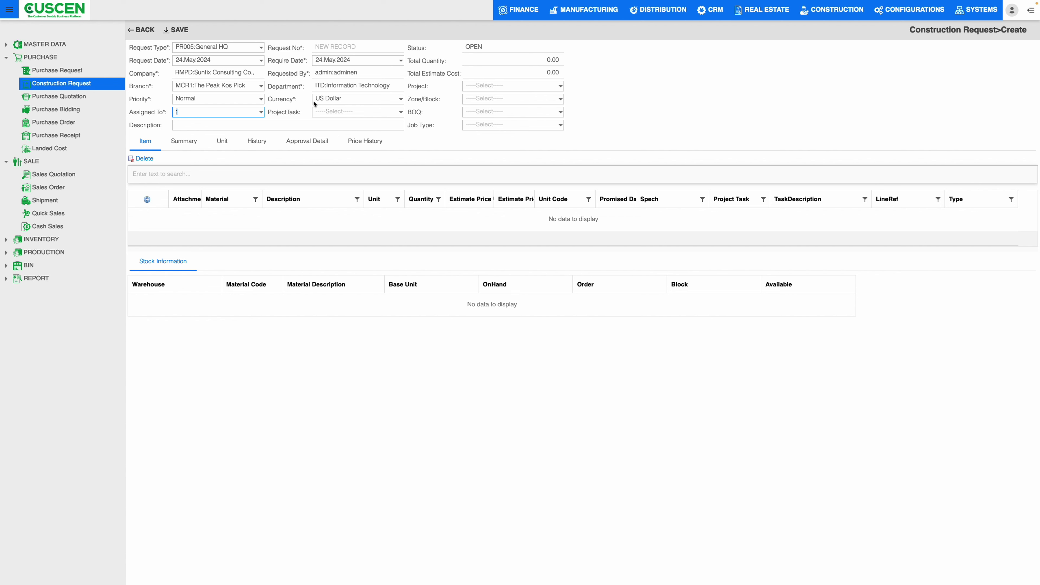
click(351, 117)
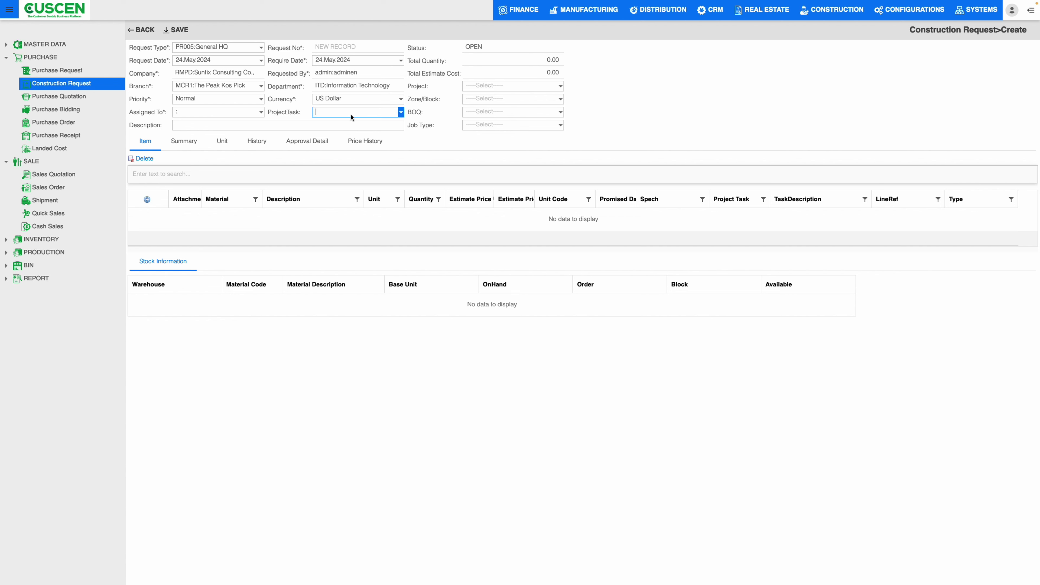
click(484, 87)
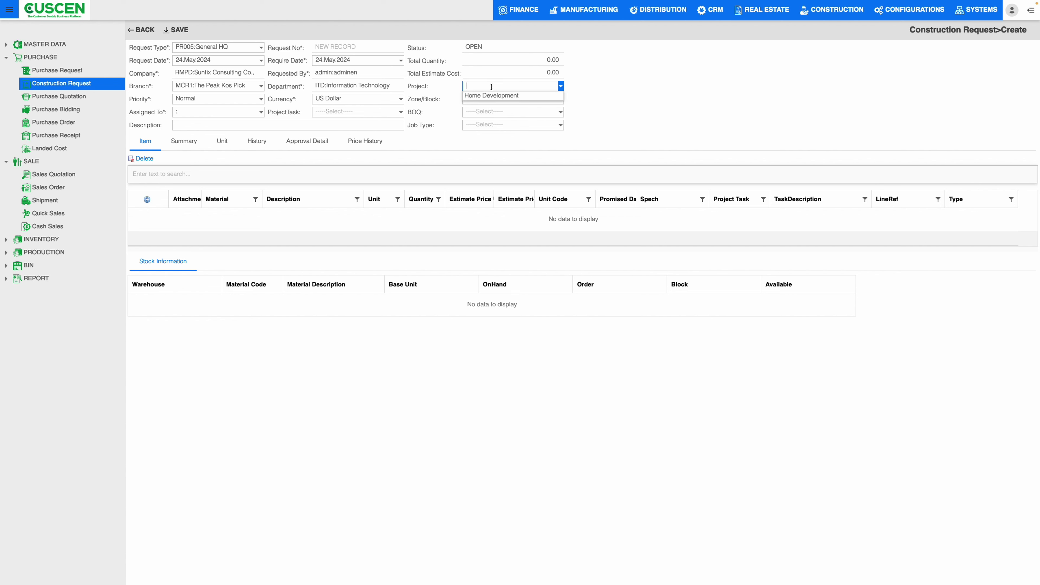
click(561, 105)
click(560, 112)
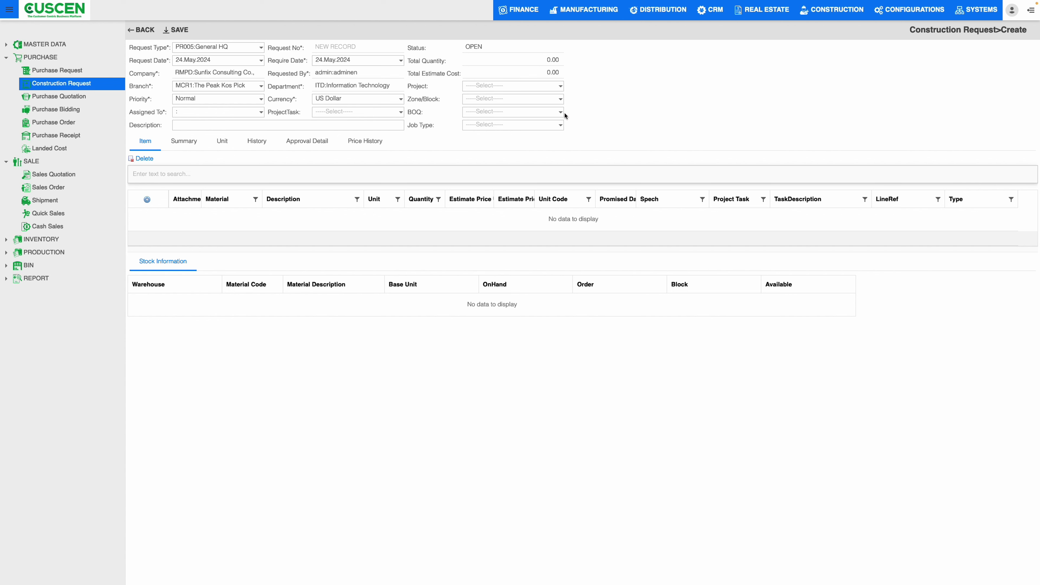
click(557, 127)
click(560, 126)
Add an item line to the construction request with material 1 Testing Production MRP.
click(147, 199)
click(257, 214)
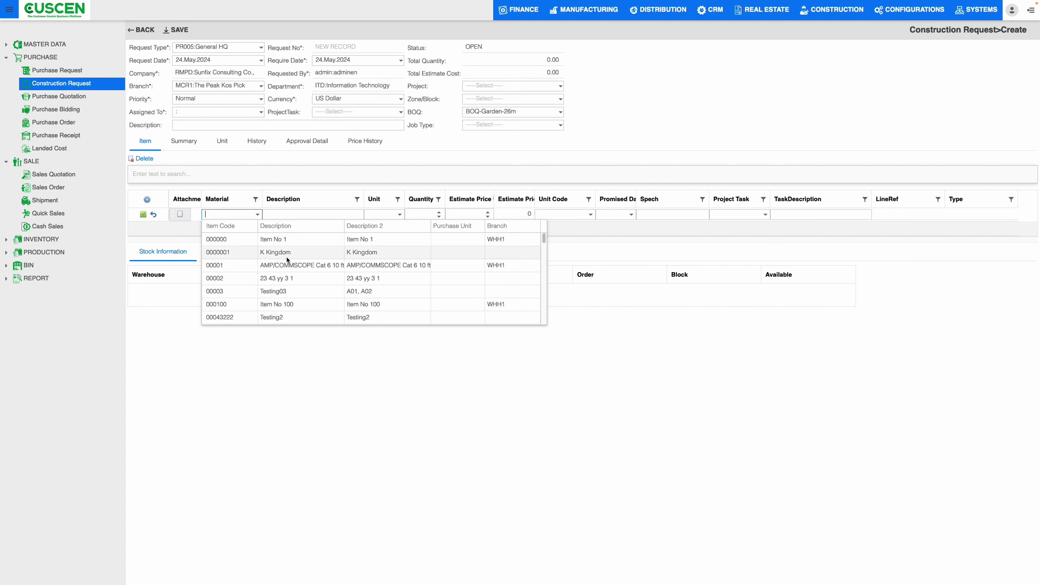
scroll(343, 260, down, 3)
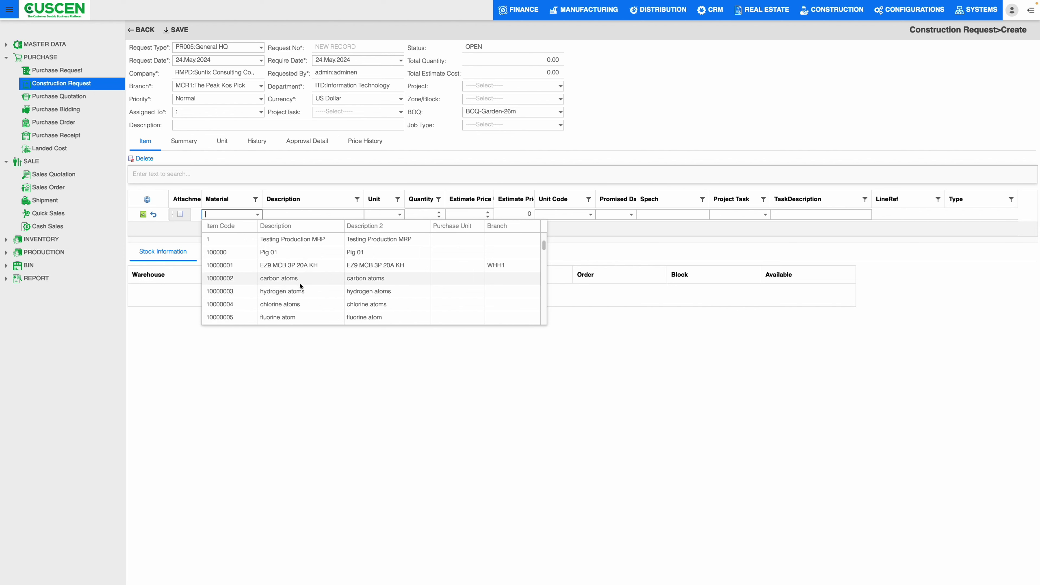
scroll(300, 287, up, 1)
click(300, 254)
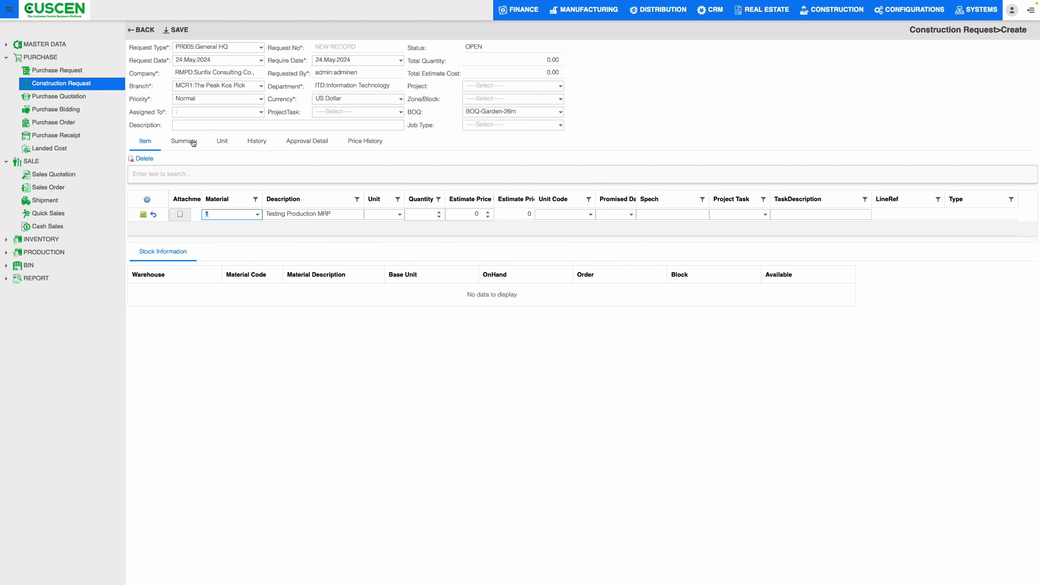
Examine the construction request's summary, unit, history, approval and price history details, using blank unit and approver lines.
click(176, 143)
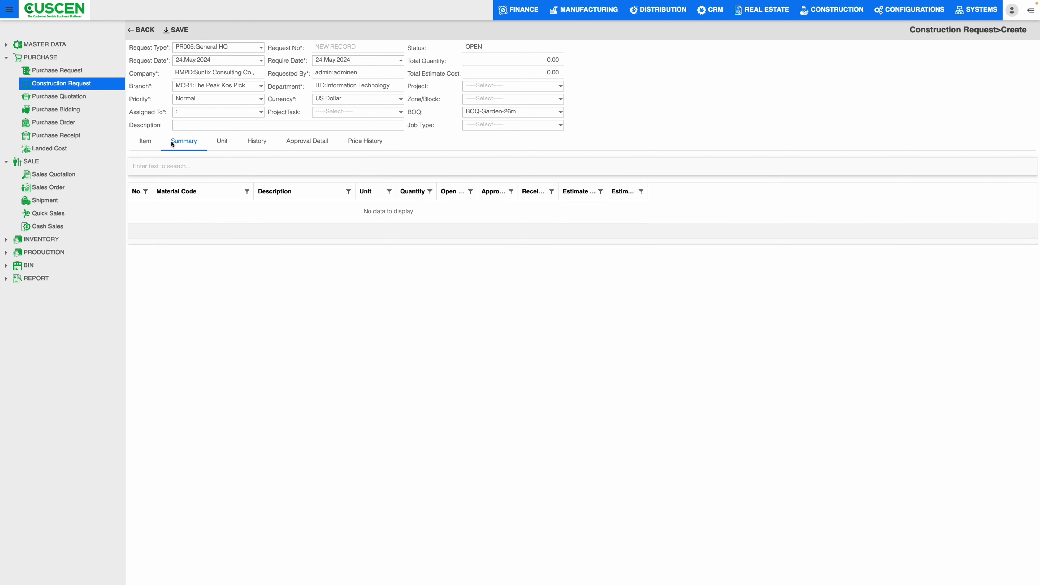
click(223, 143)
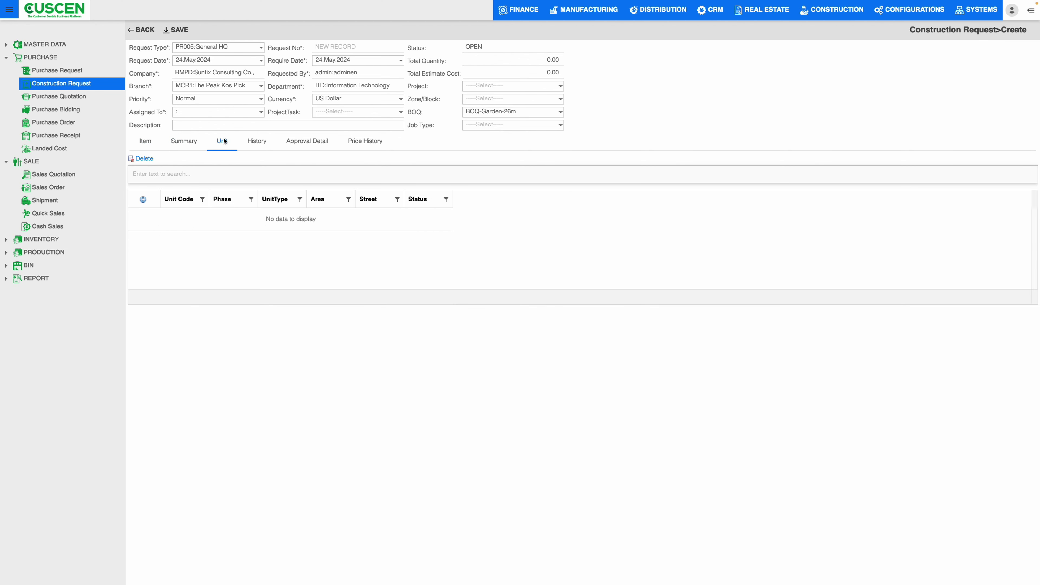
click(143, 200)
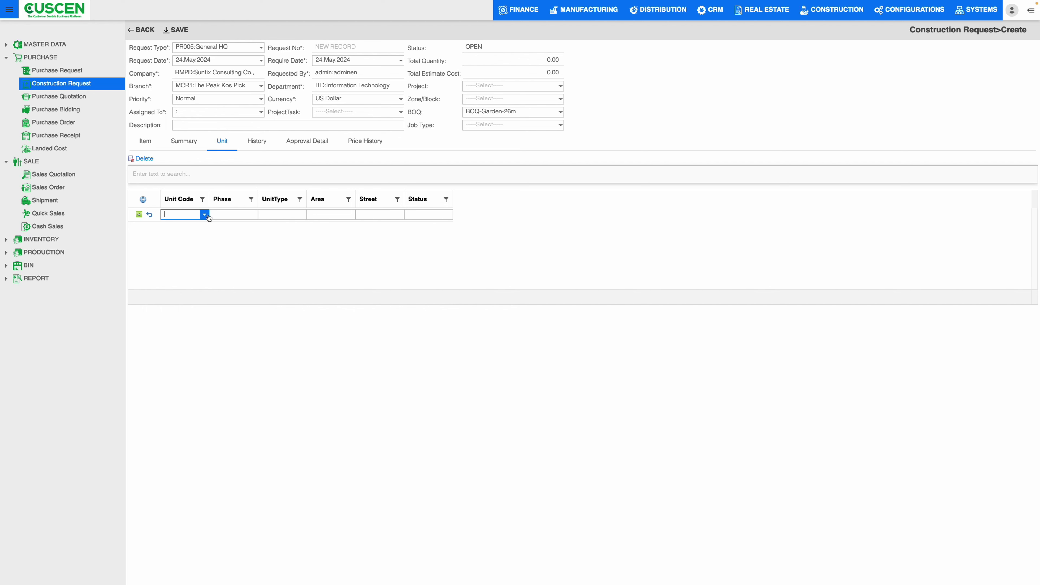
click(251, 142)
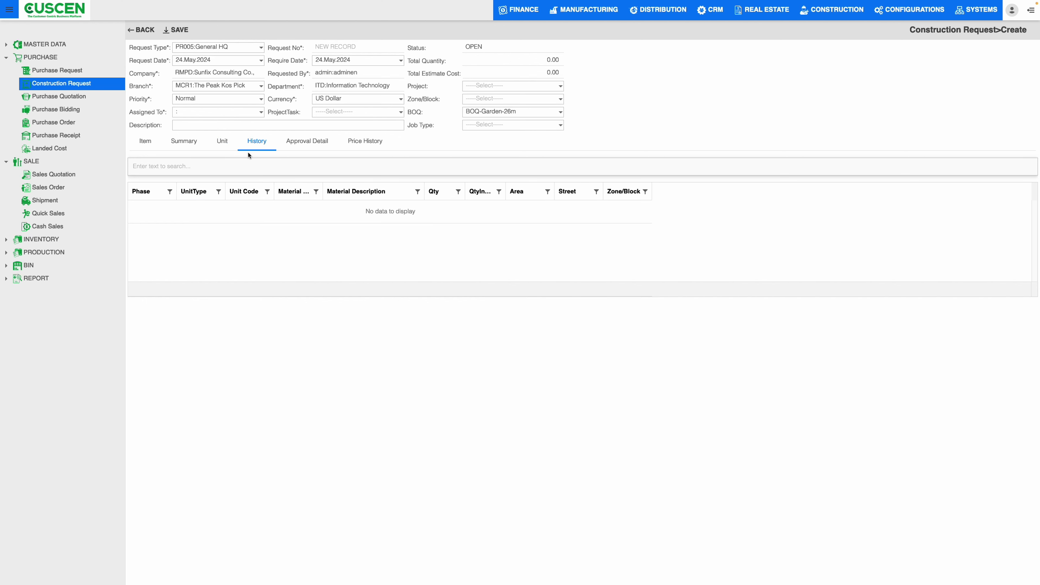
click(291, 148)
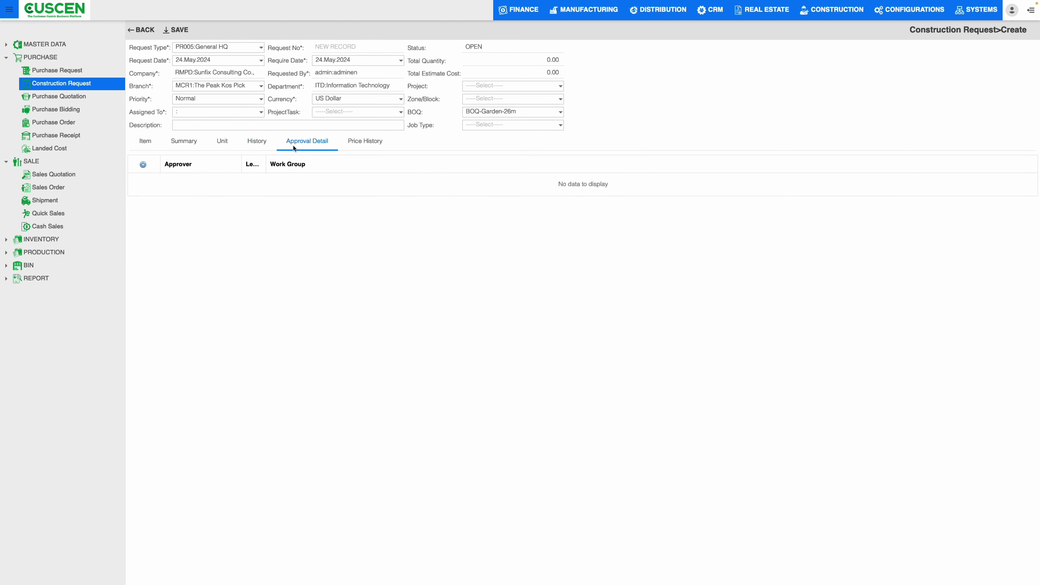
click(143, 165)
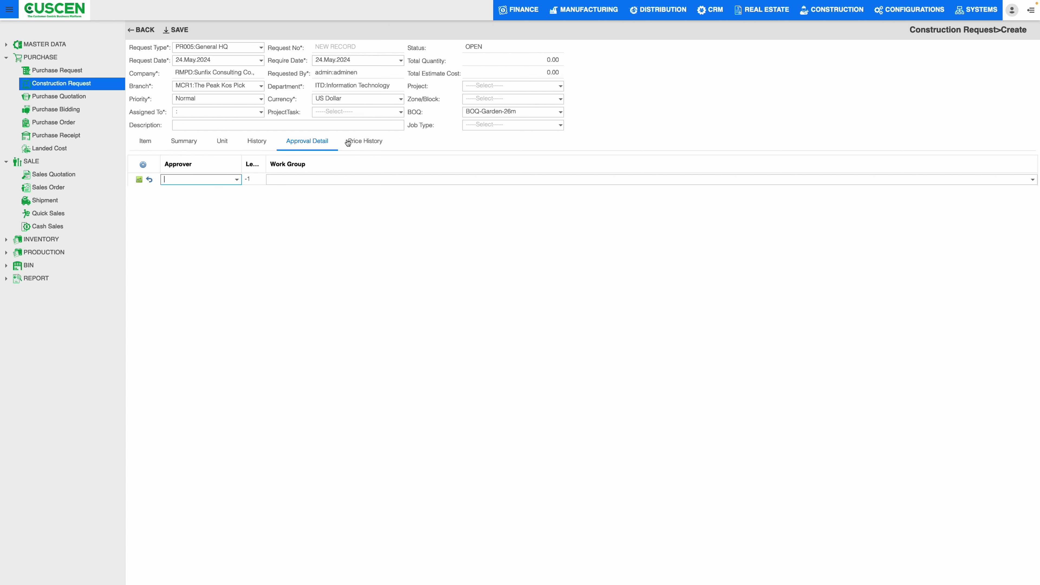
click(365, 142)
Return to the item lines and leave the construction request without saving it.
click(145, 141)
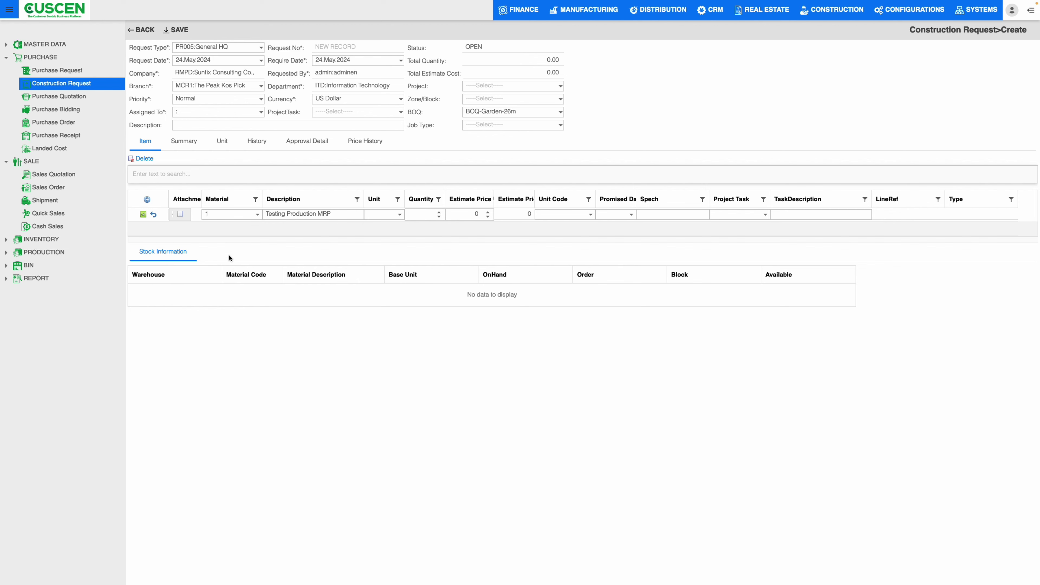
click(177, 30)
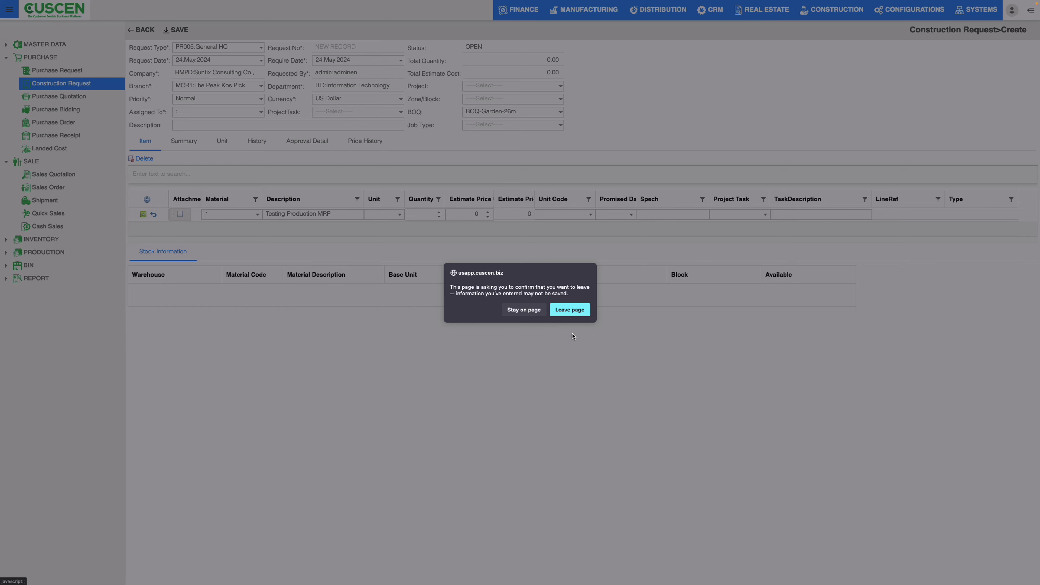
click(576, 306)
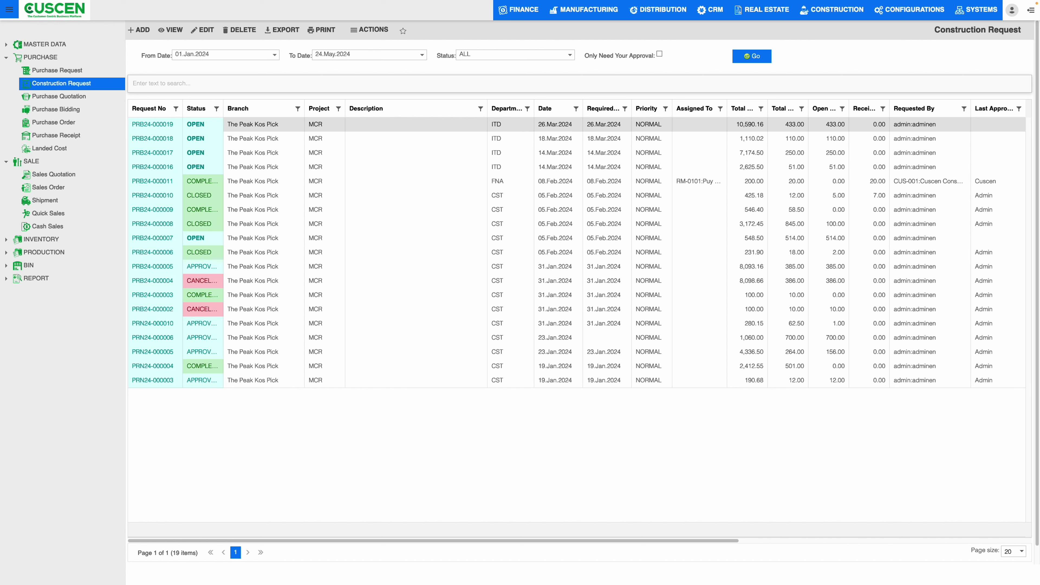
Open the purchase quotation list and load quotations of status ALL from 2 February of an earlier year.
click(45, 97)
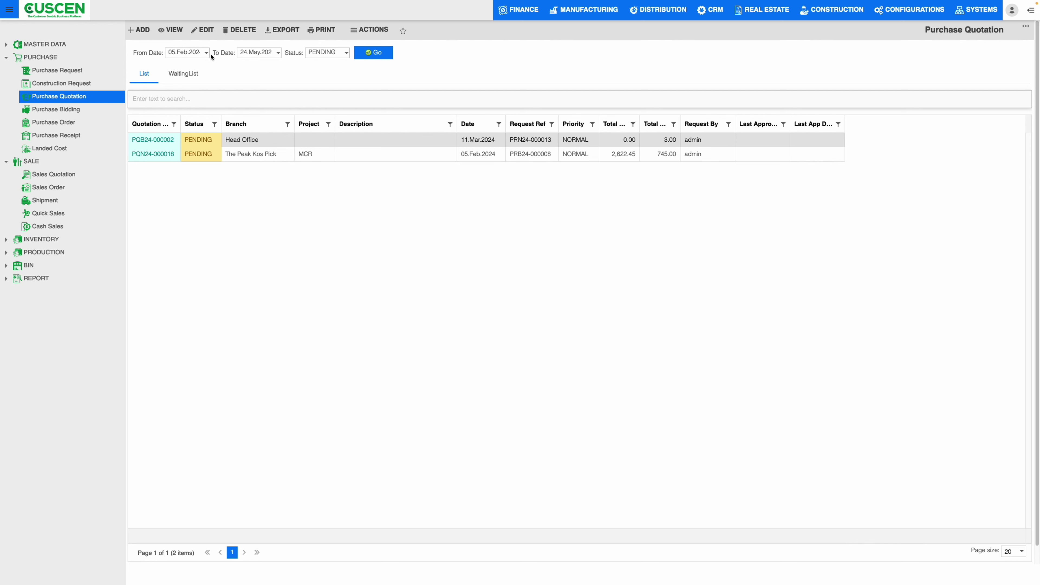
click(192, 50)
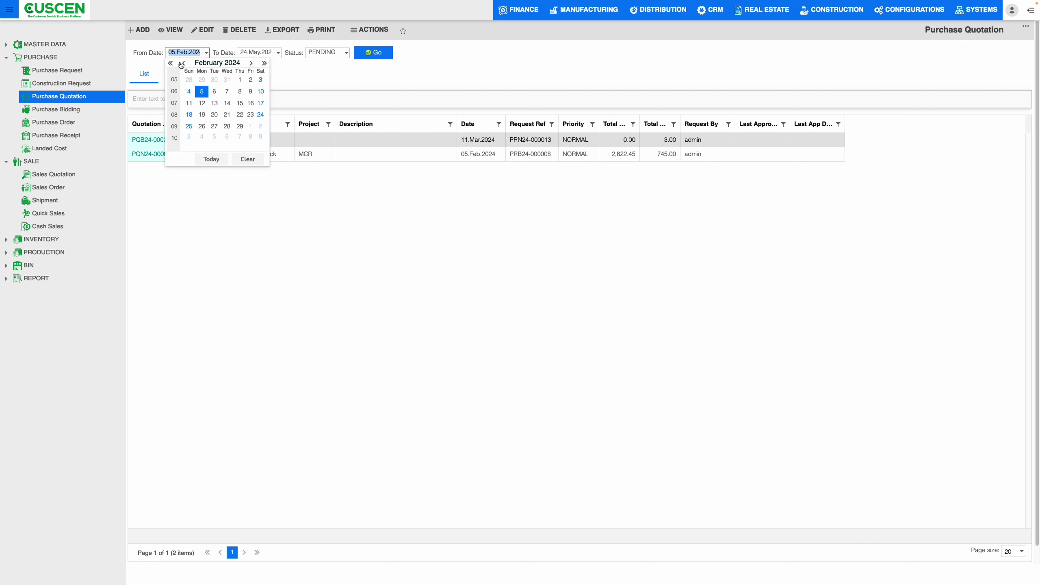
click(170, 63)
click(170, 62)
click(171, 63)
click(214, 80)
click(327, 52)
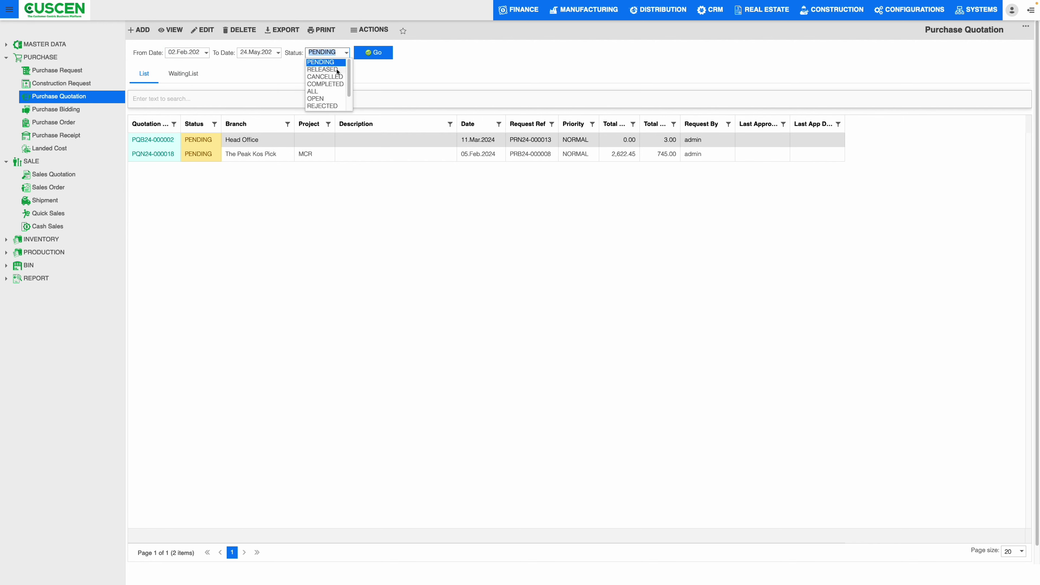
click(328, 94)
click(377, 53)
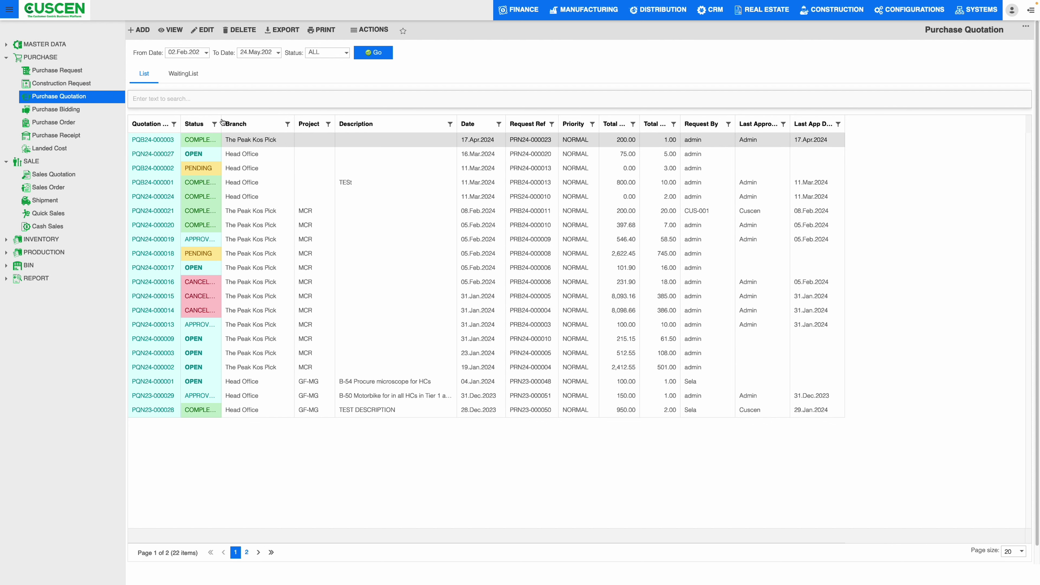
Widen the quotation list's Status column and open the details of the quotation dated 17.Apr.2024.
drag(221, 119, 241, 120)
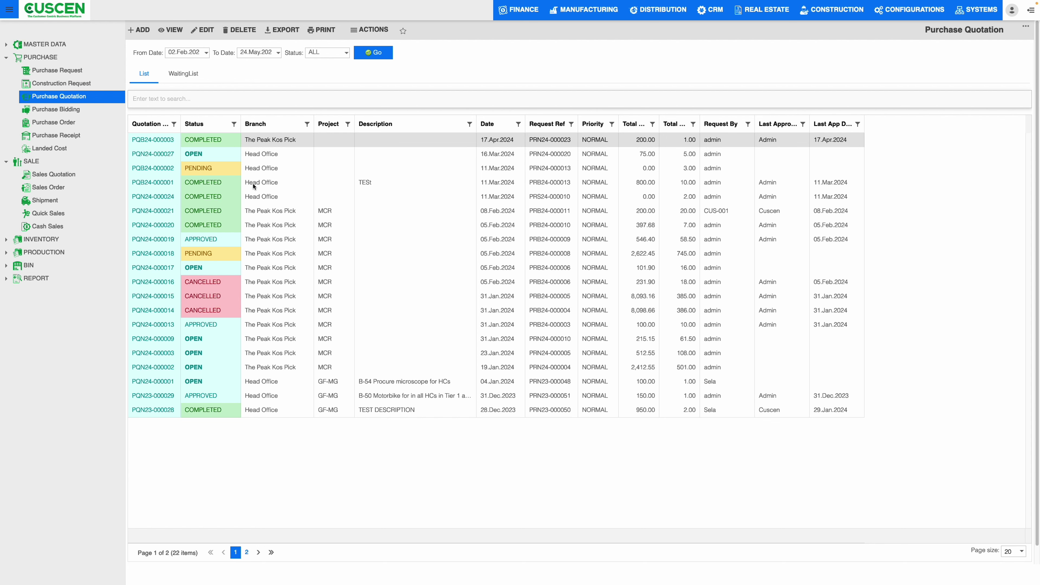
triple_click(265, 144)
double_click(265, 143)
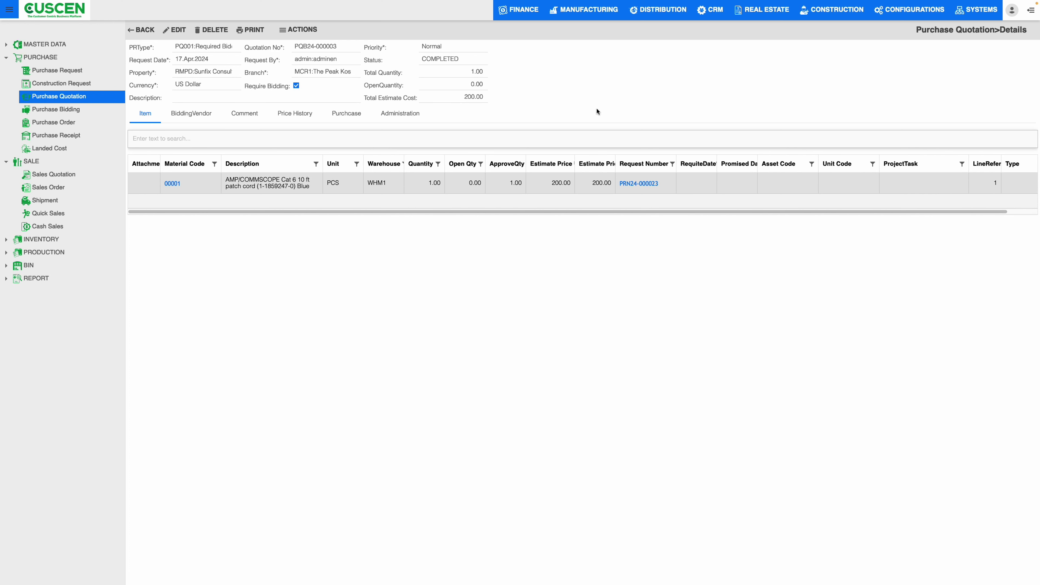
Widen the second Estimate Price column of the quotation's items and open the purchase request linked to the item line.
mouse_move(794, 12)
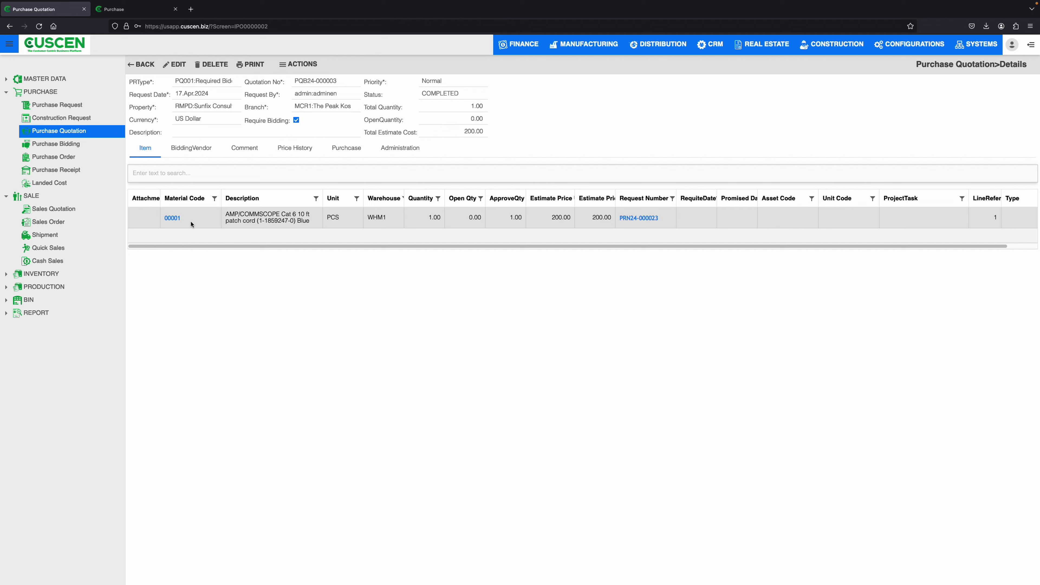
drag(189, 221, 164, 220)
drag(327, 221, 645, 198)
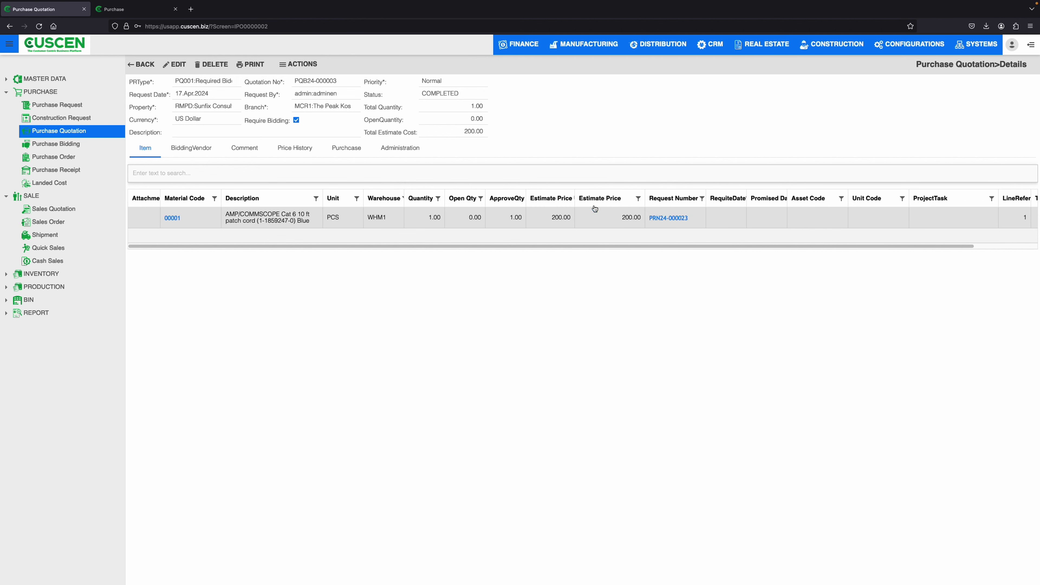
scroll(655, 217, right, 3)
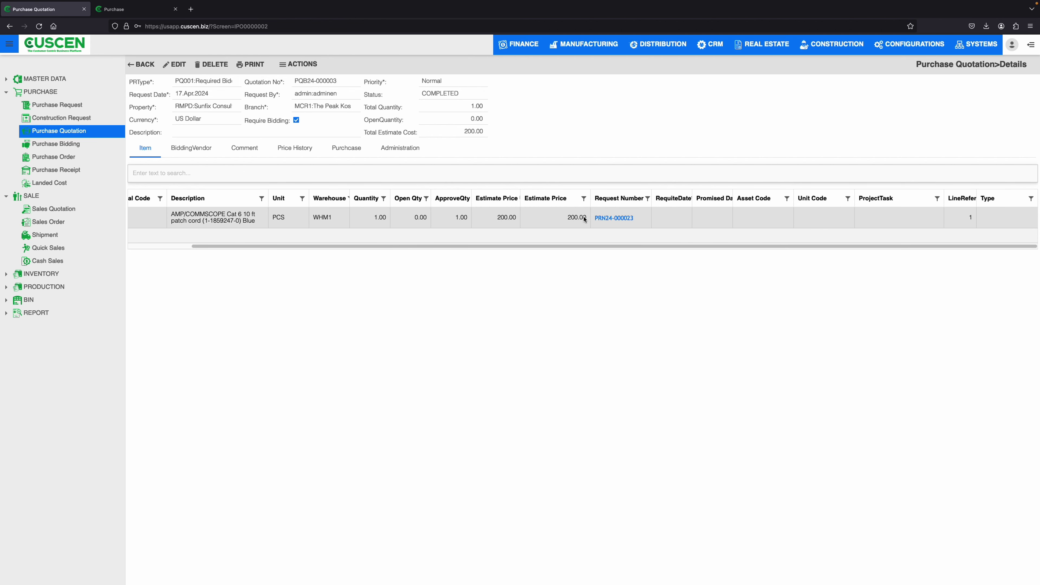
click(623, 218)
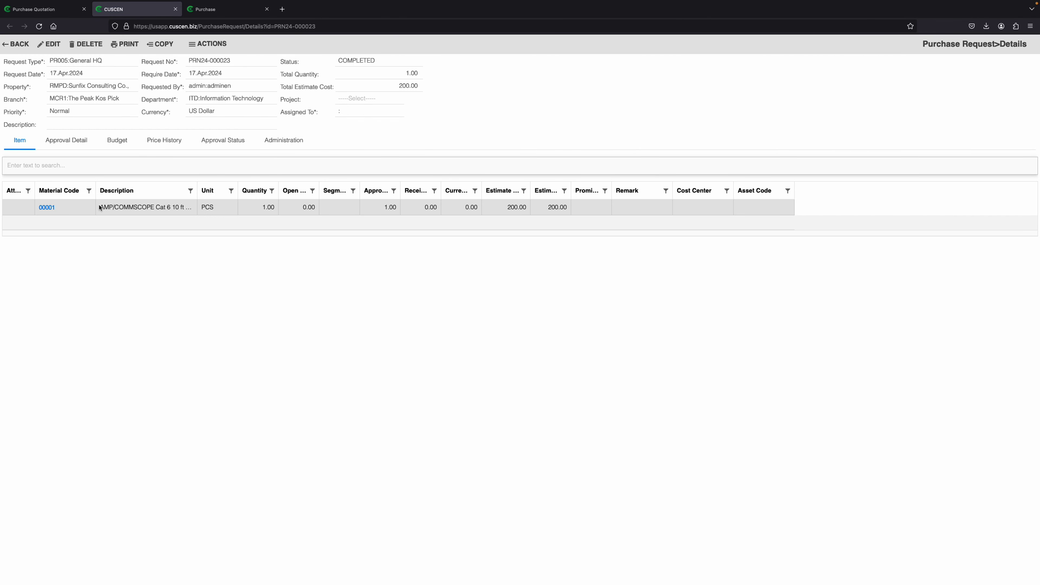
Examine the linked purchase request's approval detail, budget, price history and approval status, and close it to return to the quotation.
click(73, 144)
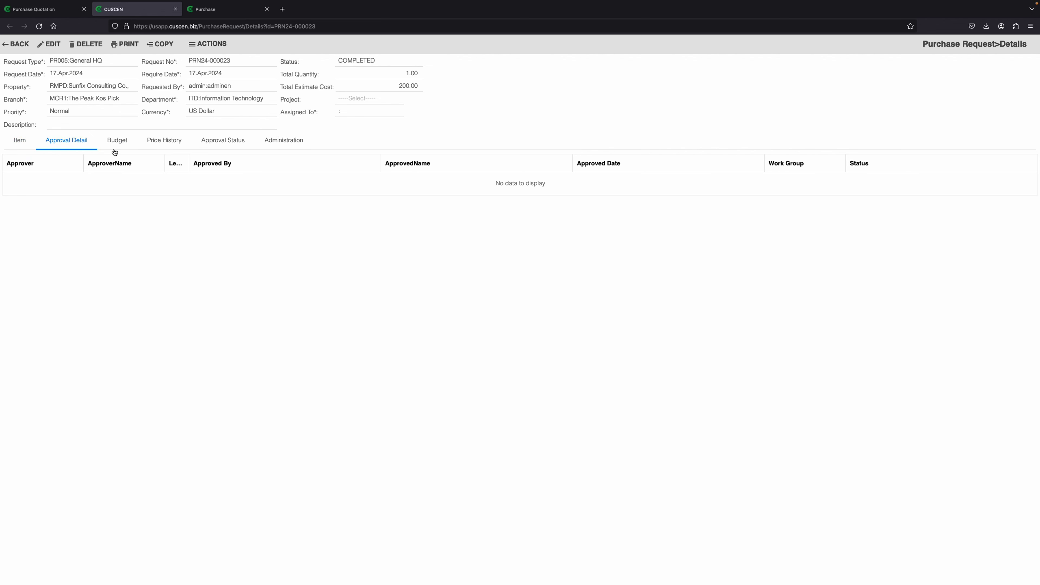
click(117, 141)
click(174, 148)
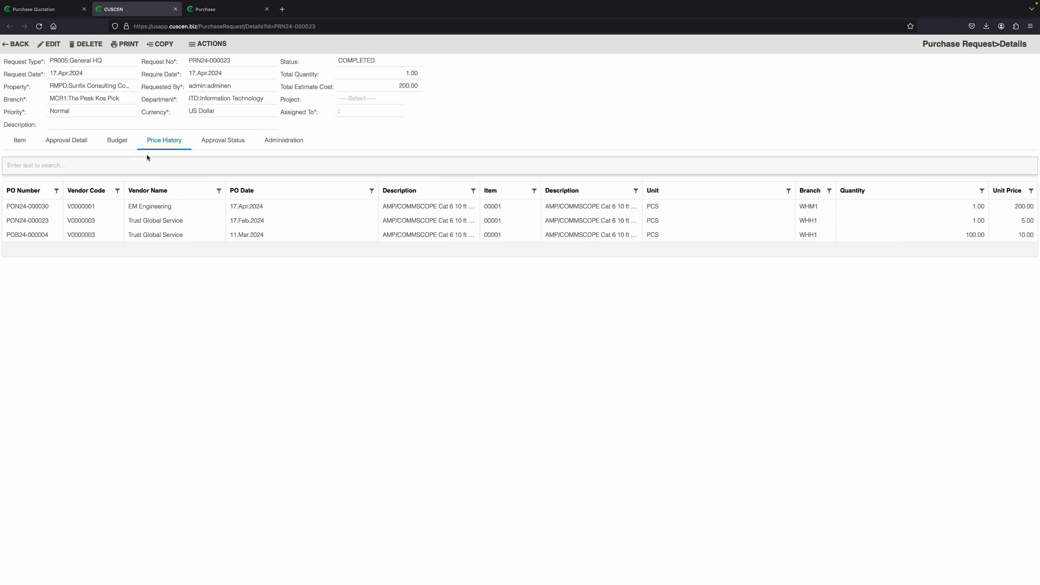
click(221, 144)
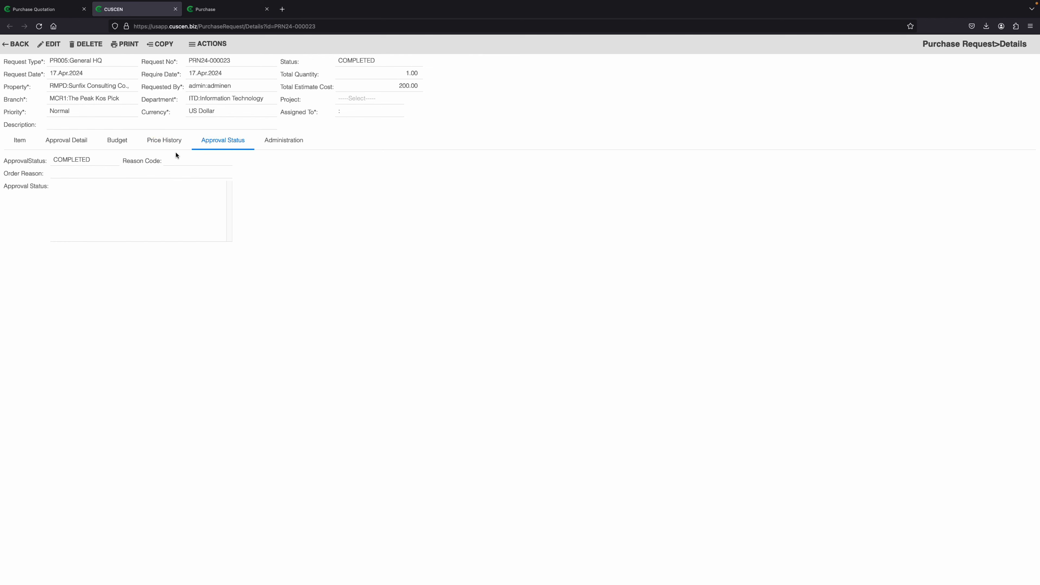
drag(58, 160, 92, 163)
click(175, 9)
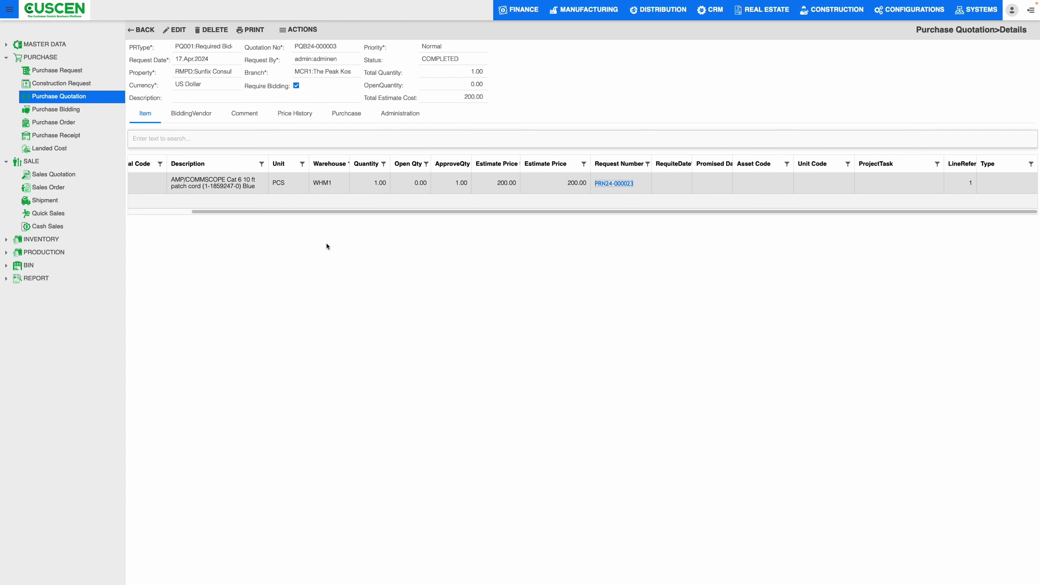
Examine the quotation's bidding vendor and comment sections and the vendor, item, branch and unit price in its price history.
click(176, 189)
click(192, 119)
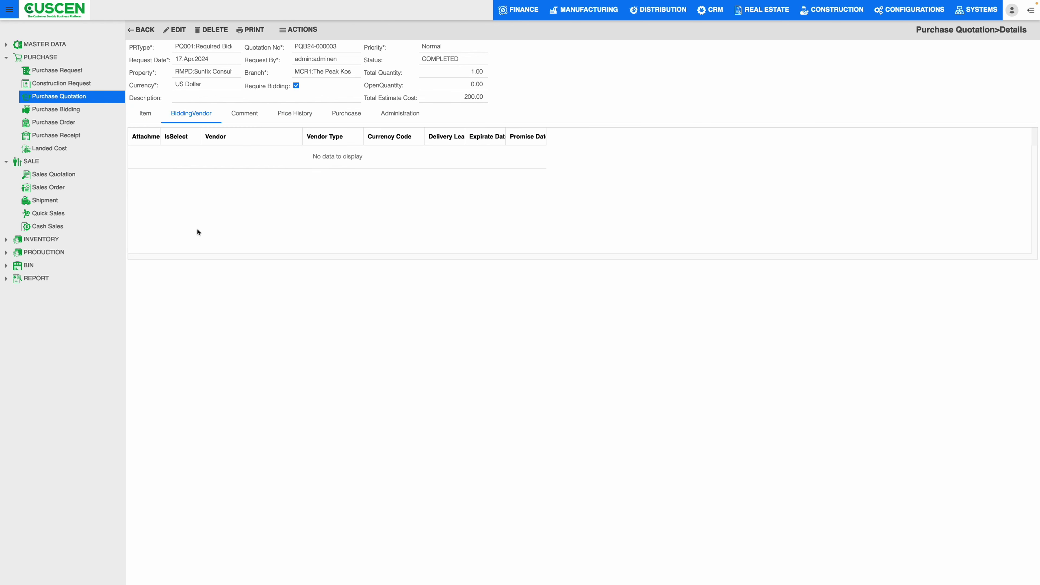
click(249, 114)
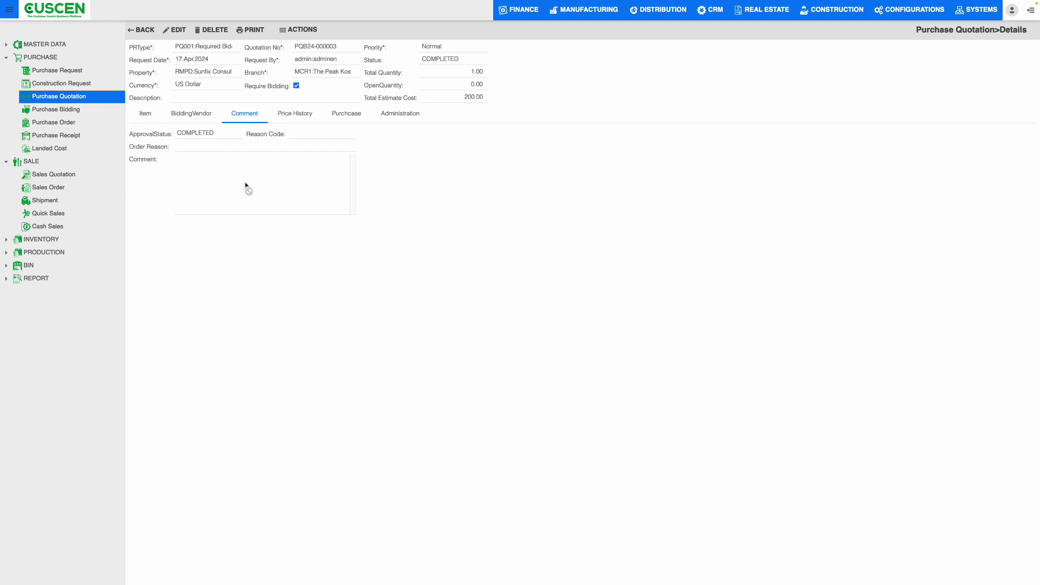
drag(133, 136, 213, 136)
click(275, 121)
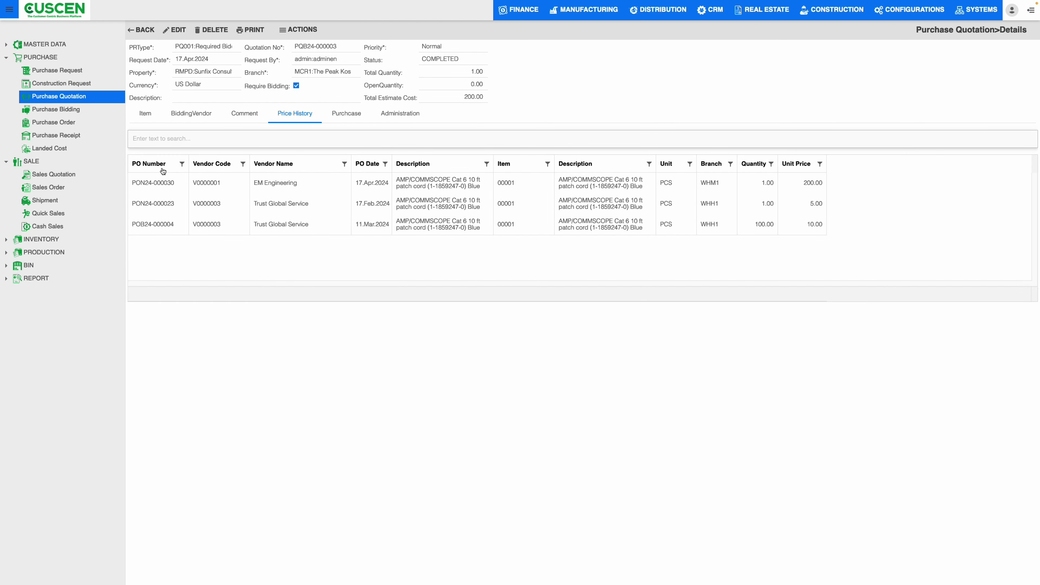
drag(135, 184, 190, 187)
click(191, 187)
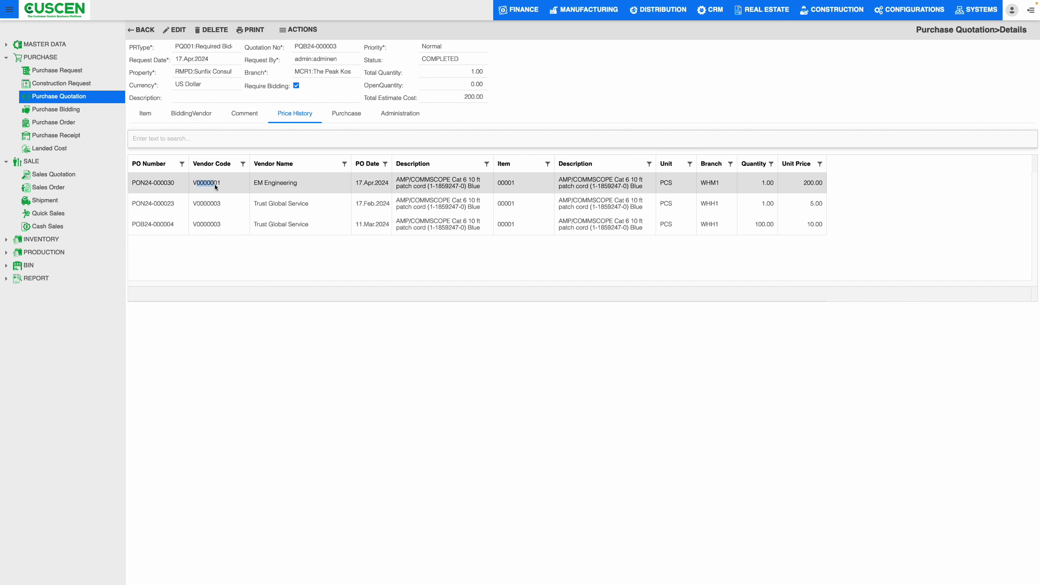
drag(477, 191, 397, 180)
click(720, 191)
drag(808, 183, 824, 185)
Examine the quotation's related purchase order, including vendor and quantity, and its administration details for creator and creation date.
click(343, 116)
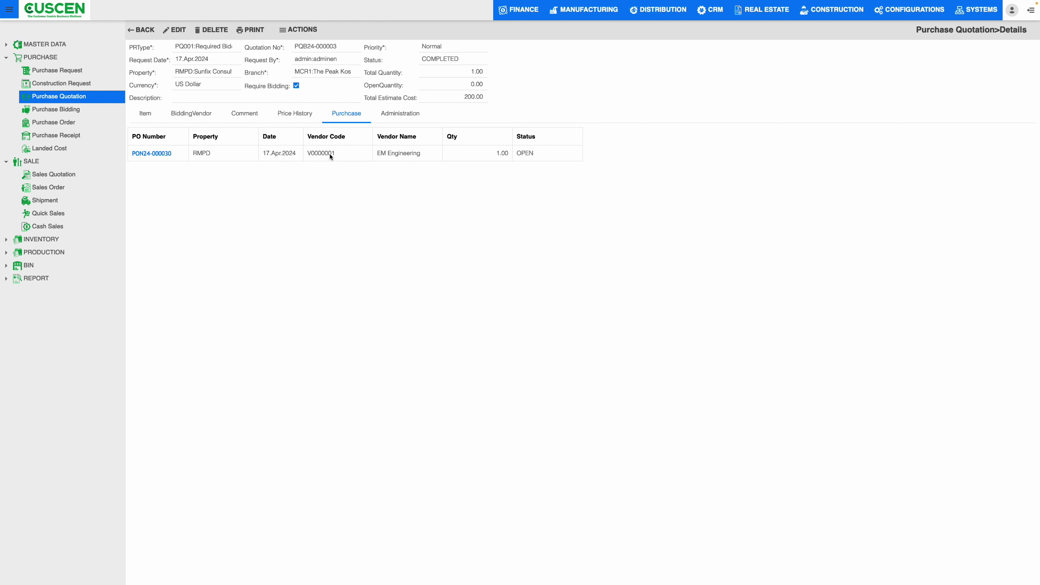
drag(335, 155, 312, 150)
drag(376, 153, 432, 156)
drag(549, 156, 495, 154)
click(401, 114)
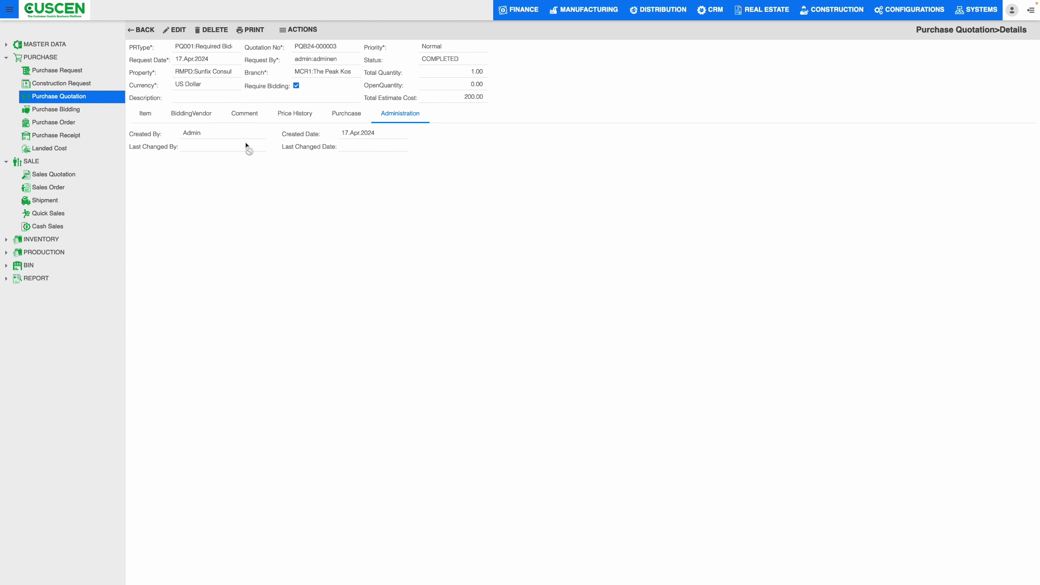
drag(214, 140, 183, 135)
click(231, 190)
drag(381, 141, 344, 133)
click(413, 136)
Check the document actions available for the quotation from its item section and return to the quotation list.
click(154, 119)
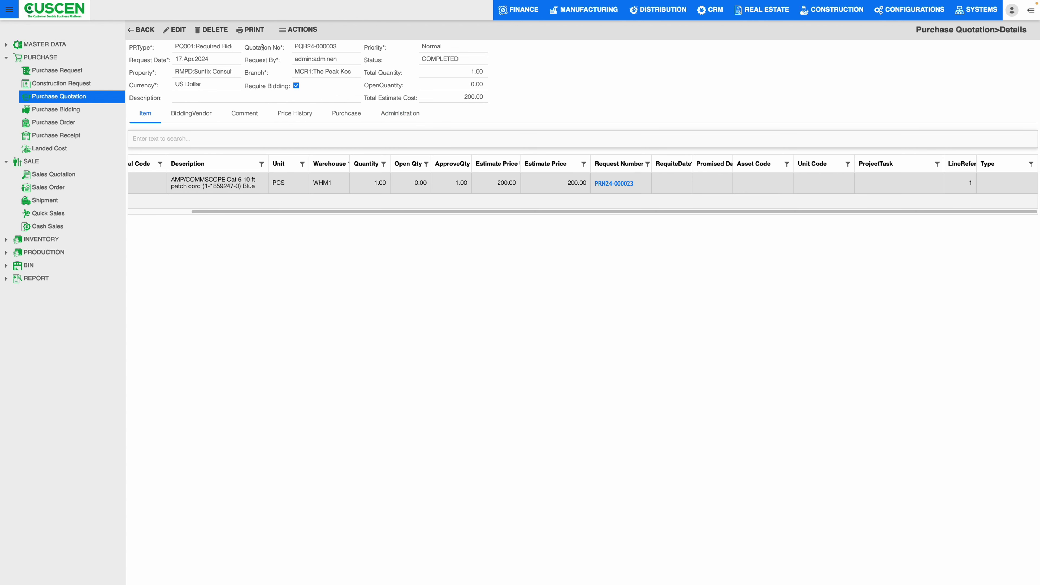
click(285, 32)
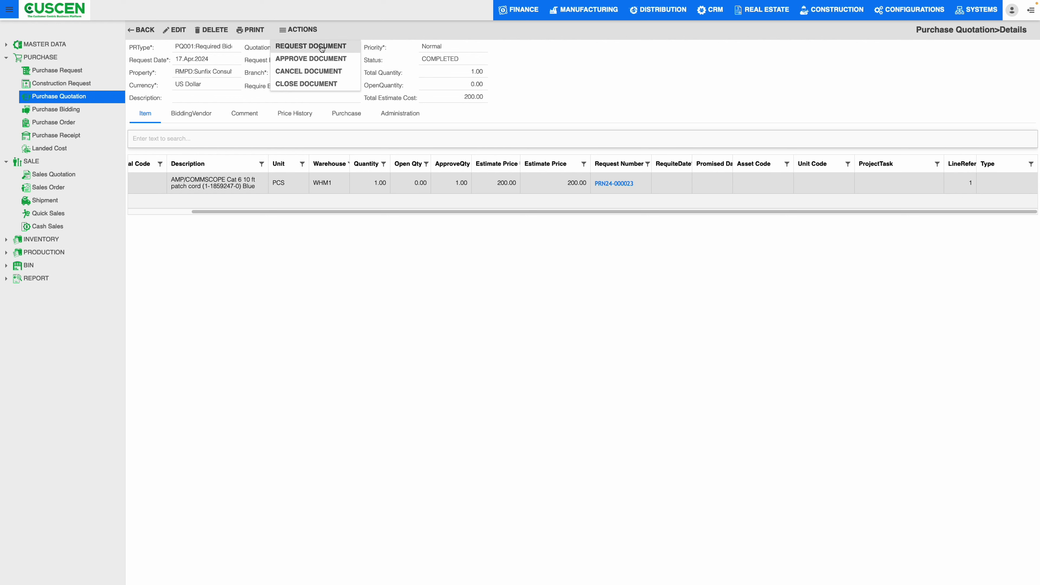
click(671, 104)
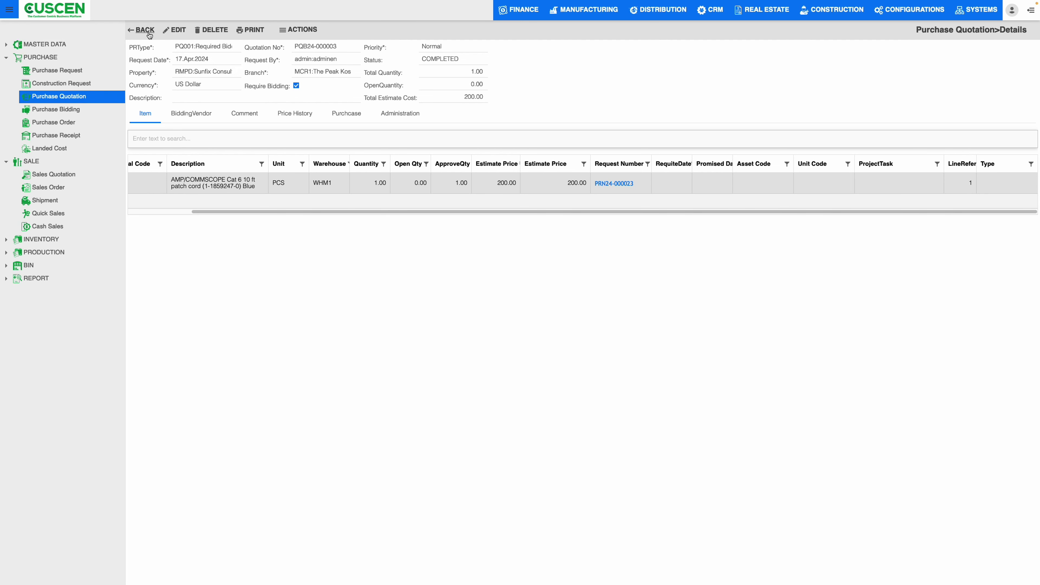
click(142, 30)
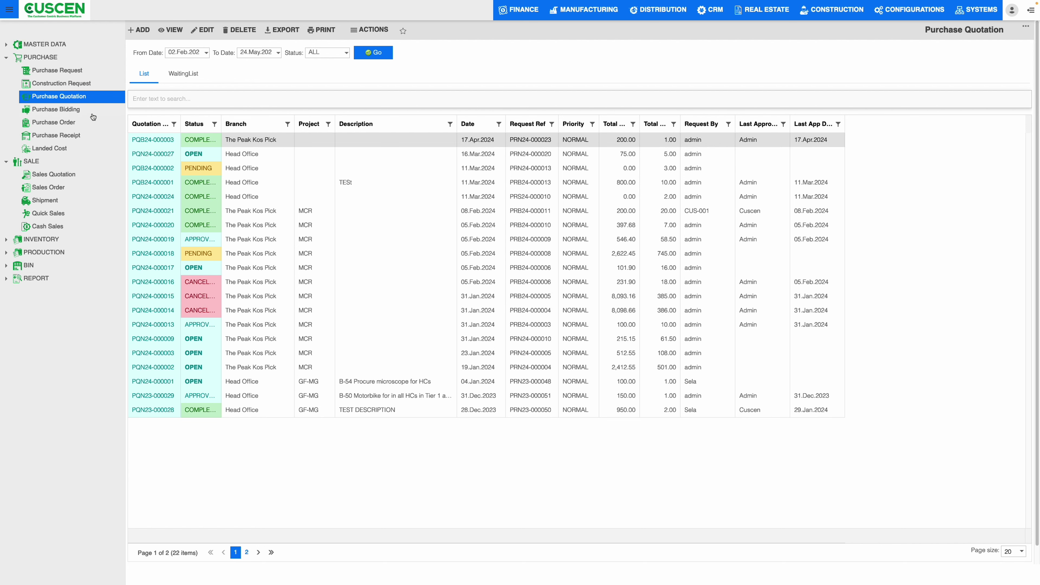
Open the purchase bidding list and set its from date to 1 March of an earlier year.
click(72, 110)
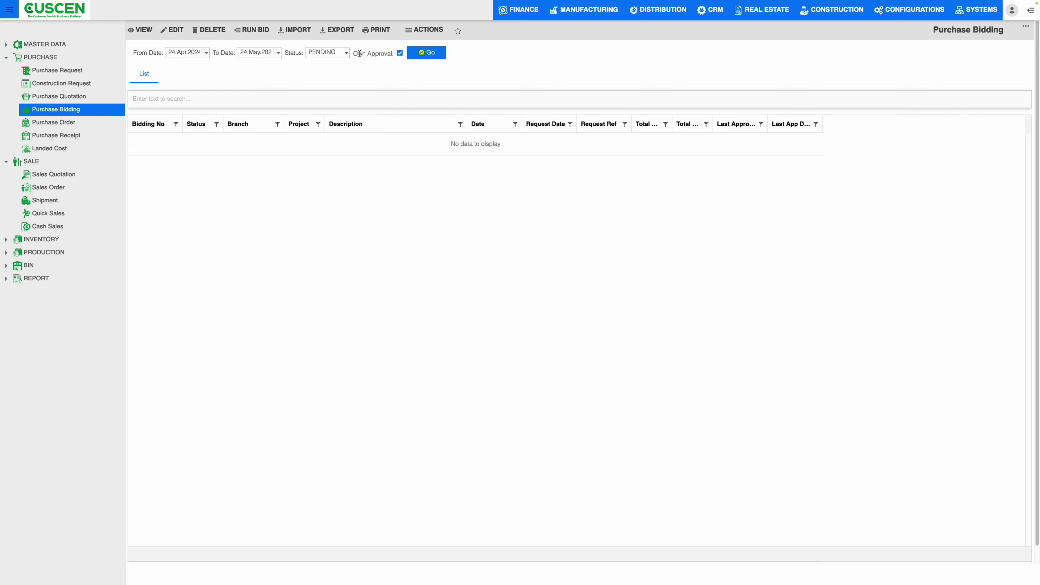
click(209, 58)
click(183, 62)
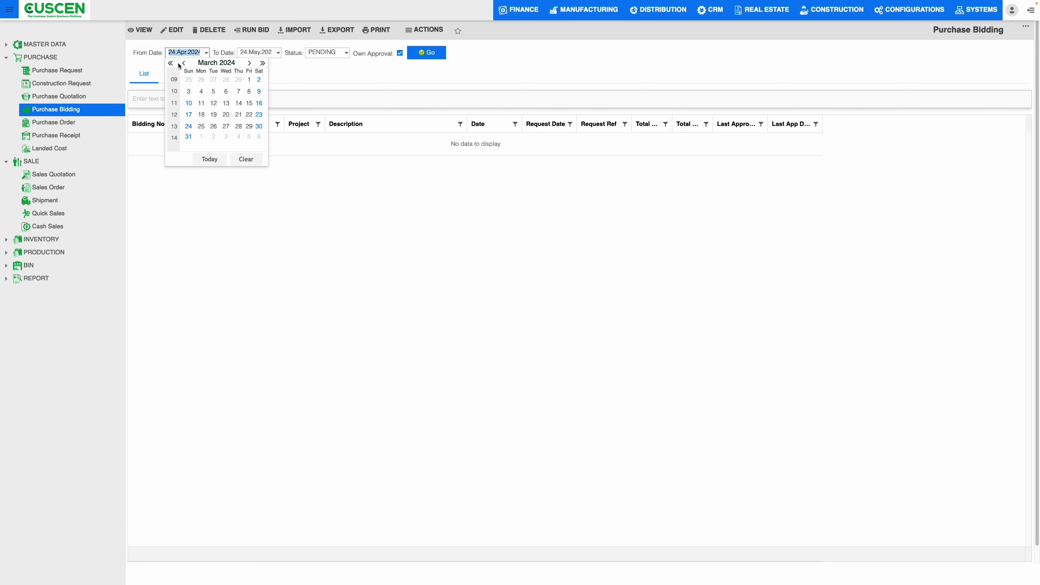
click(171, 63)
click(173, 64)
click(201, 79)
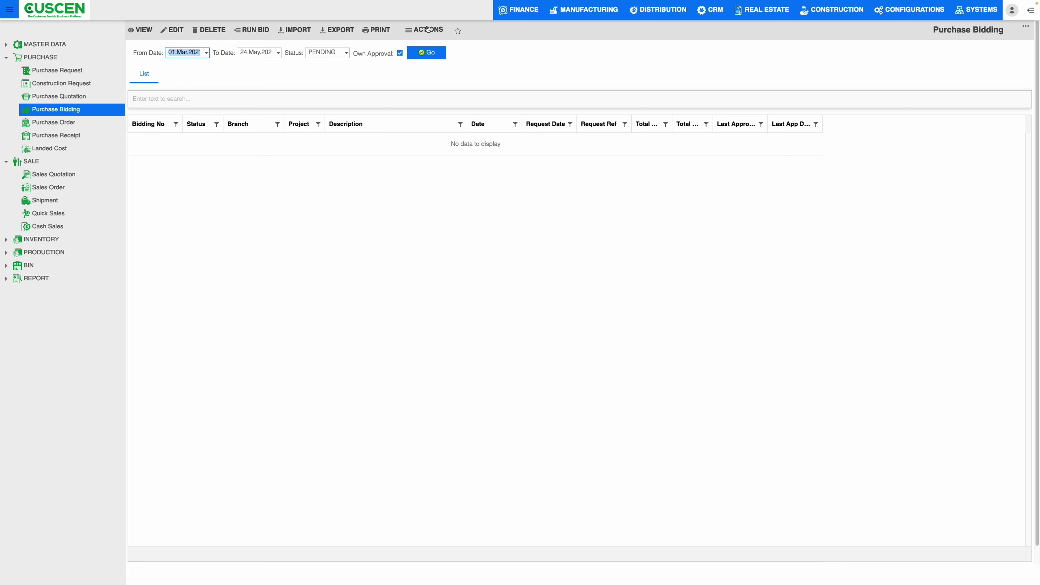
Load the biddings of status ALL without restricting them to own approval.
click(346, 52)
click(323, 91)
click(399, 52)
click(427, 53)
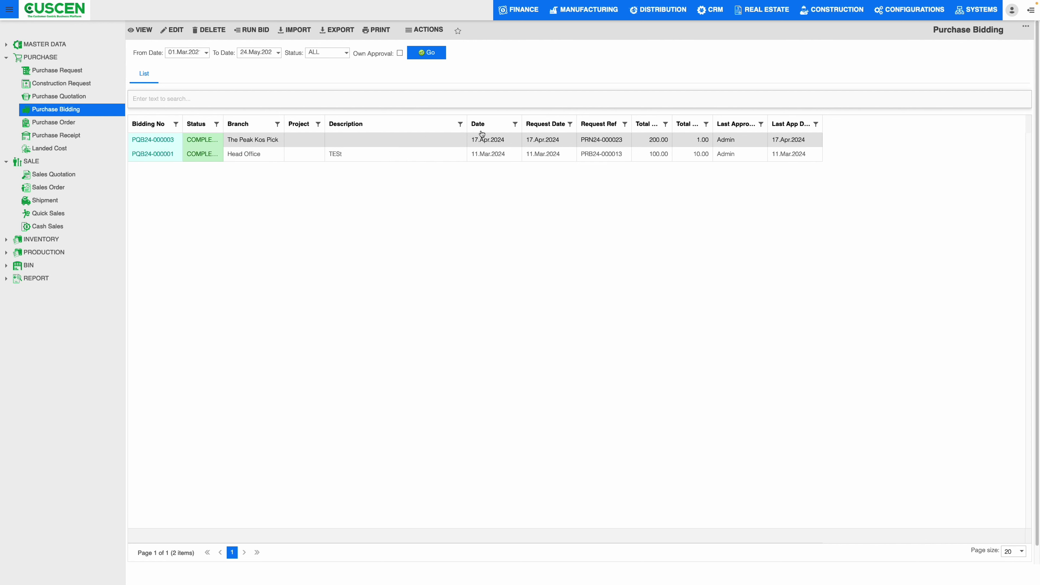
Widen the bidding list's Total Cost, Total Qty, Last Approver and Status columns, and try to edit the bidding dated 17.Apr.2024.
drag(671, 118, 815, 120)
double_click(757, 140)
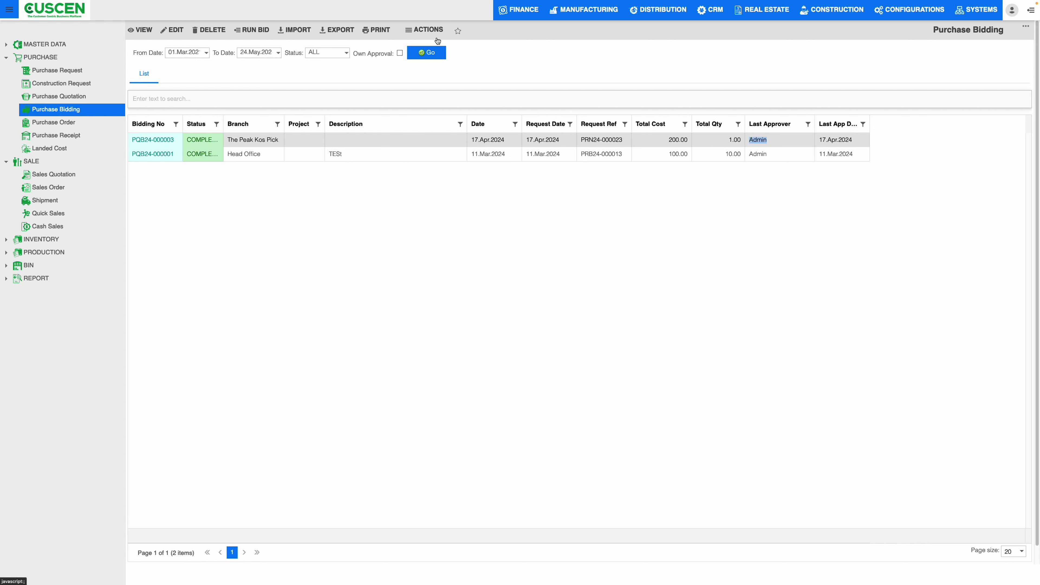
click(420, 32)
click(174, 31)
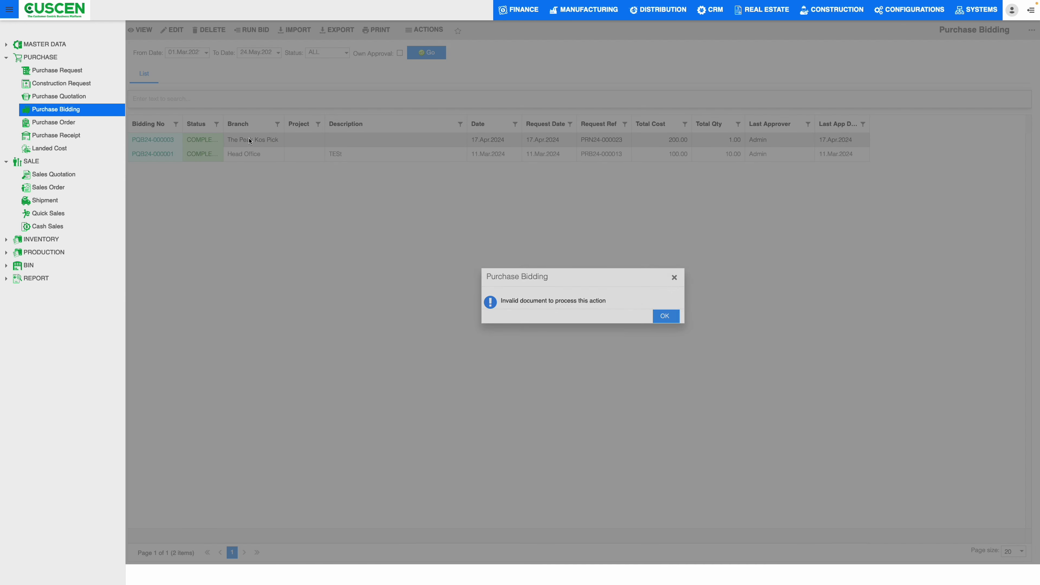
click(665, 316)
drag(223, 123, 263, 119)
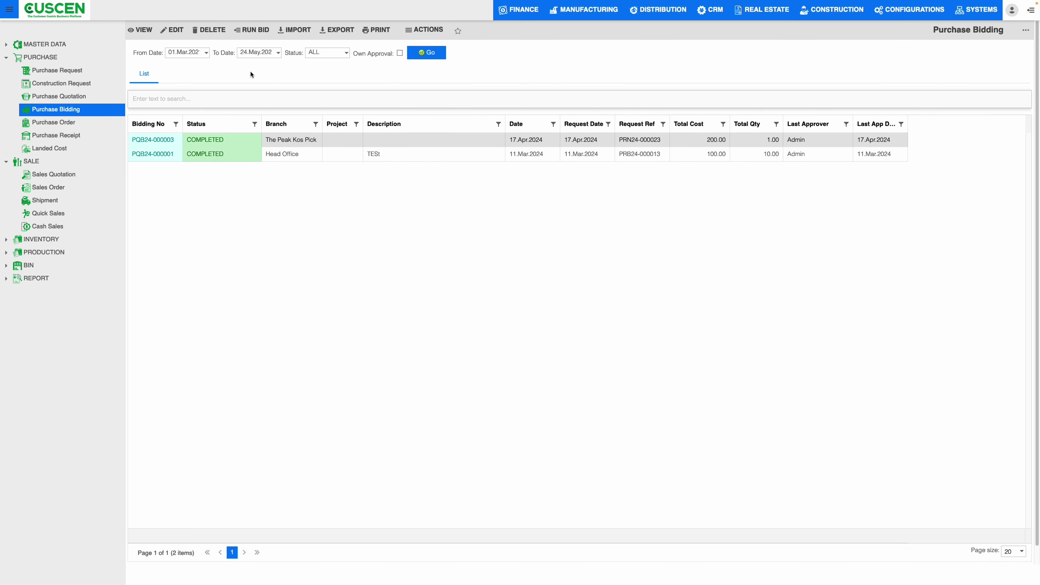
Try to run a bid with resource Vendor Price, quotation year 2024 and no bidding number chosen.
click(251, 30)
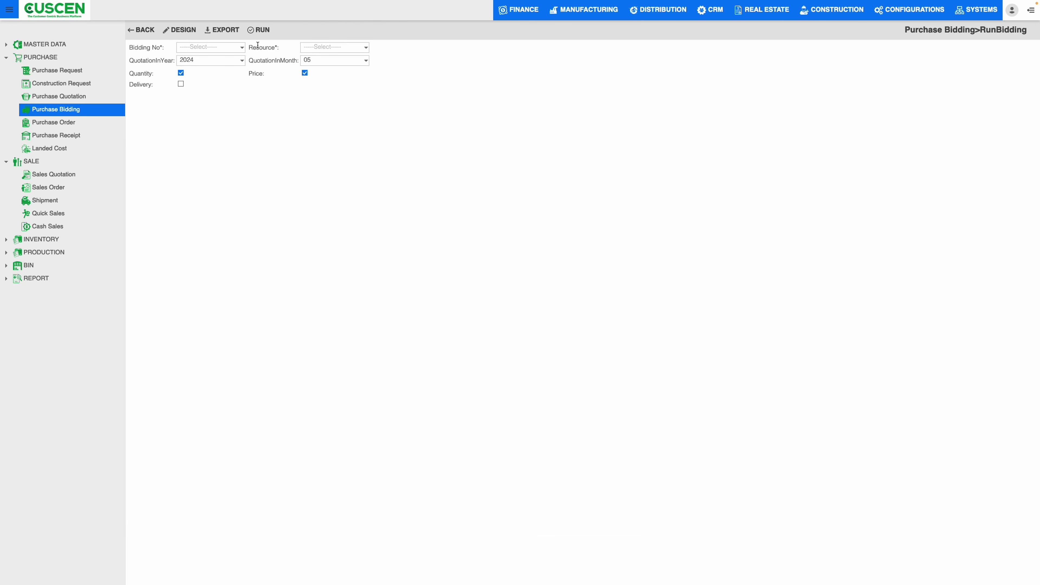
click(241, 60)
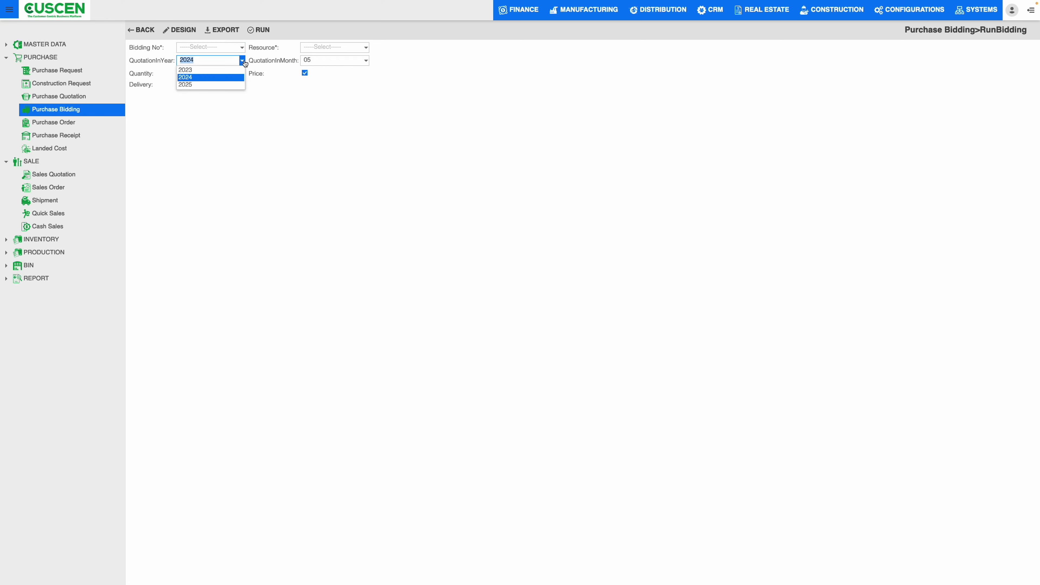
click(275, 95)
click(353, 48)
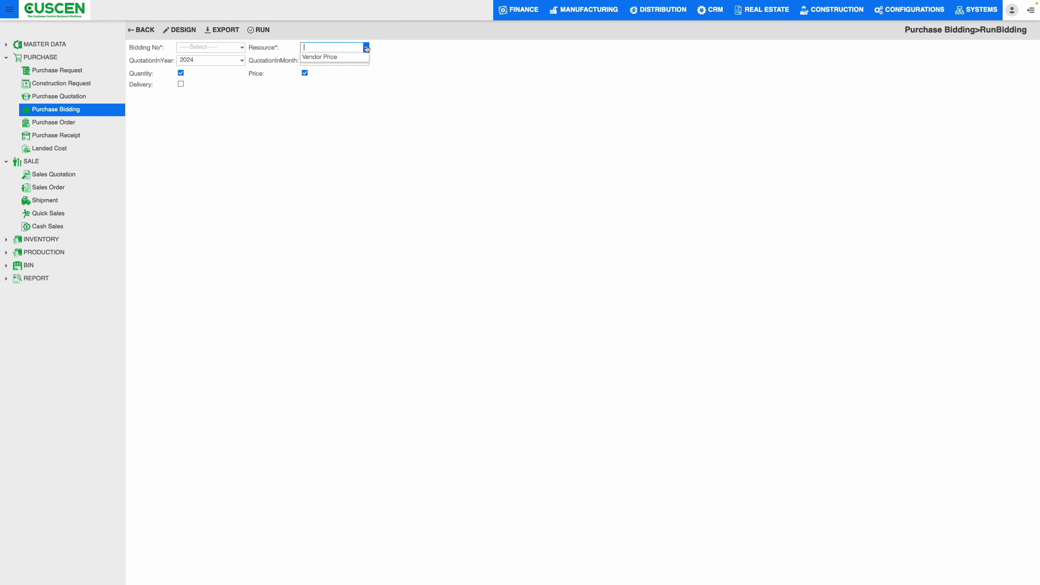
click(348, 57)
click(259, 32)
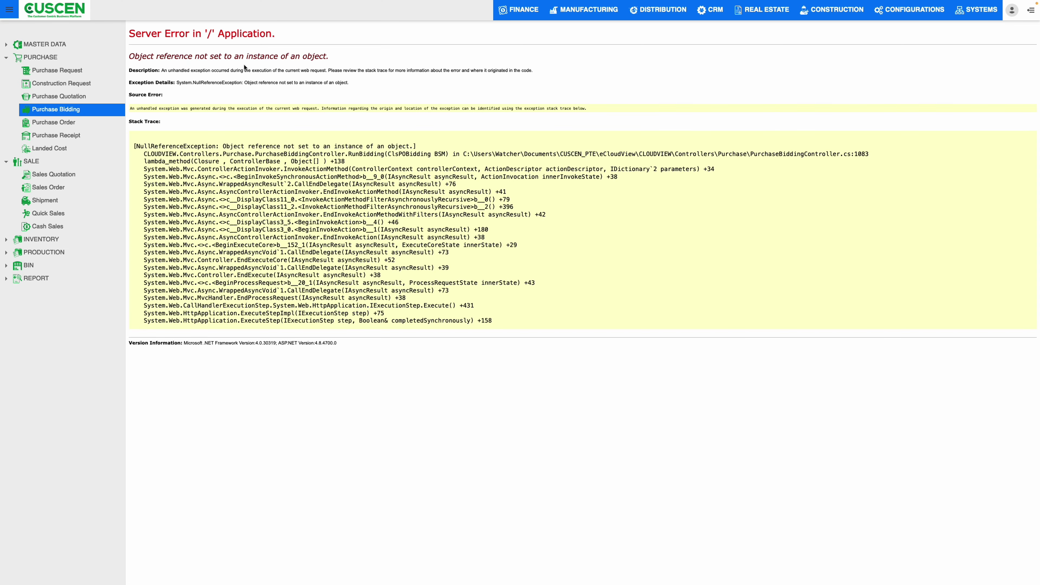
Leave the error page and open the purchase order list with its from date set to 1 April 2021.
click(10, 25)
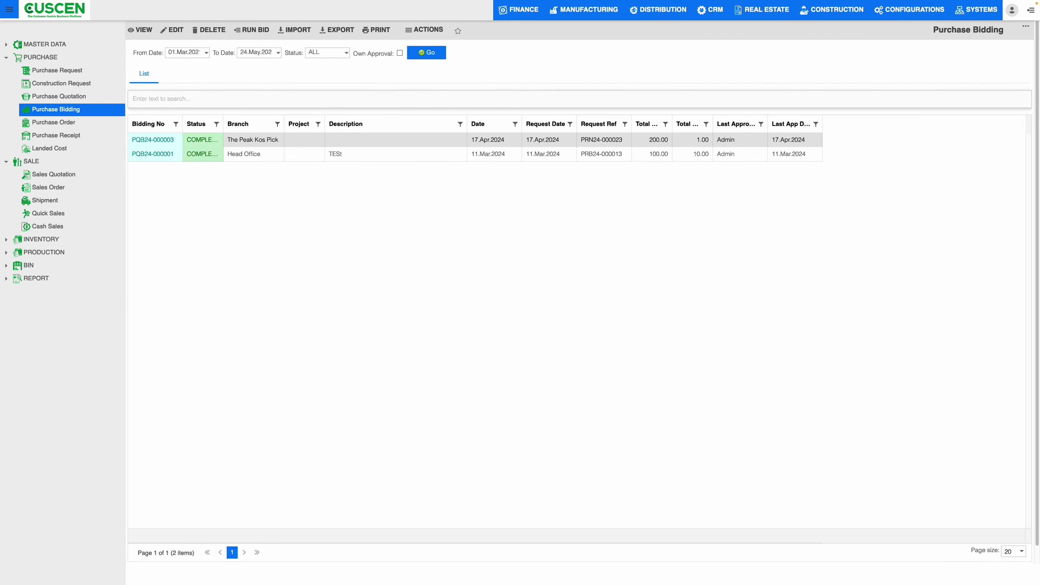
click(55, 123)
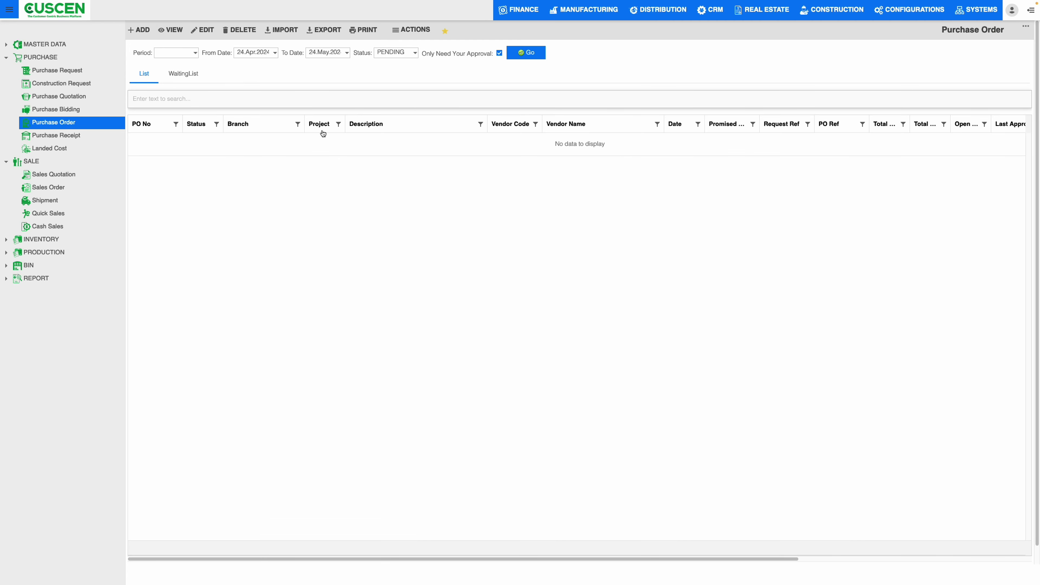
click(274, 53)
click(240, 64)
click(240, 63)
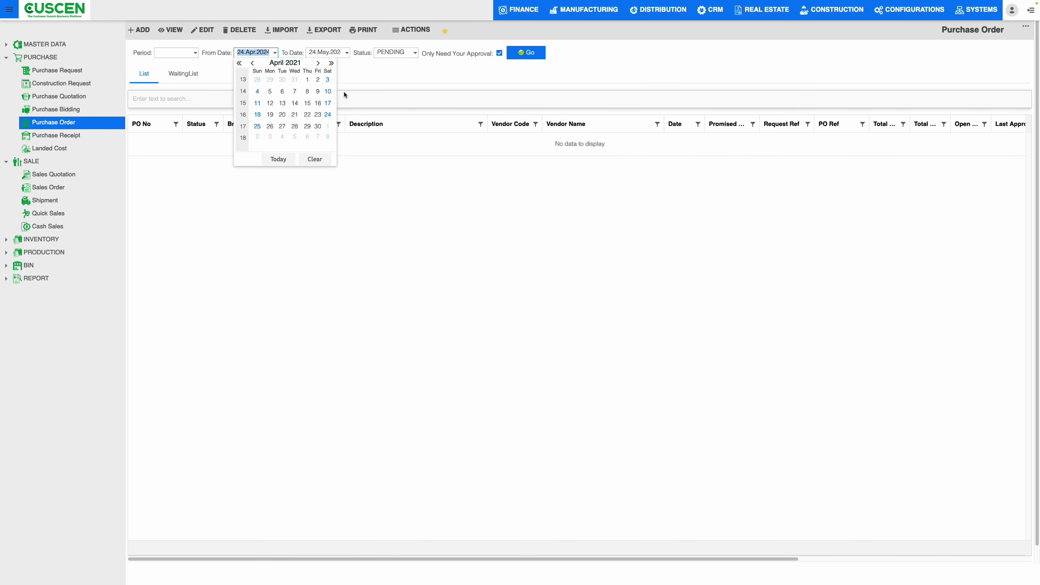
click(307, 79)
Load the purchase orders of status ALL without restricting them to those needing own approval.
click(415, 53)
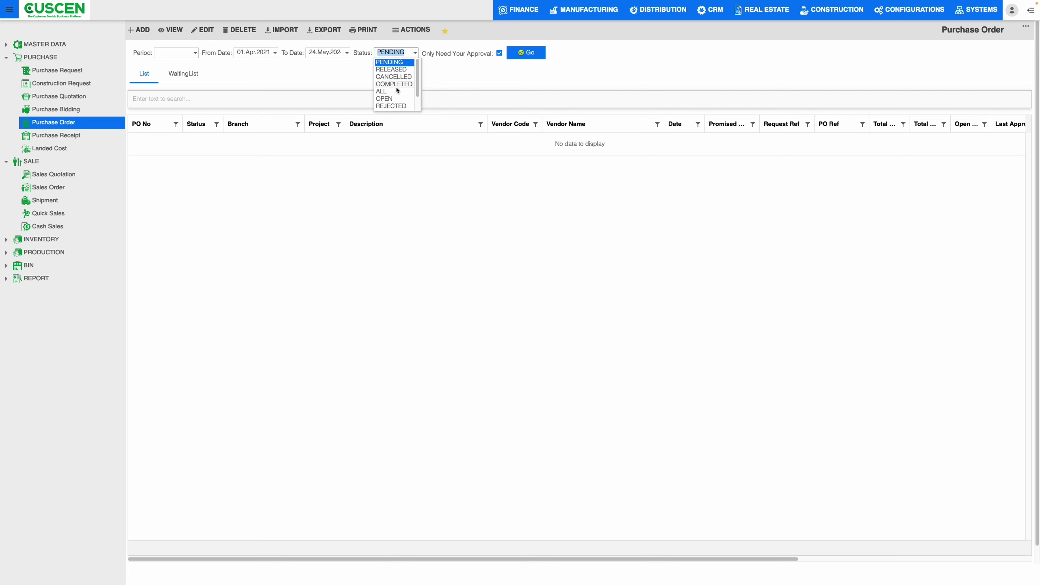
click(389, 91)
click(499, 53)
click(526, 54)
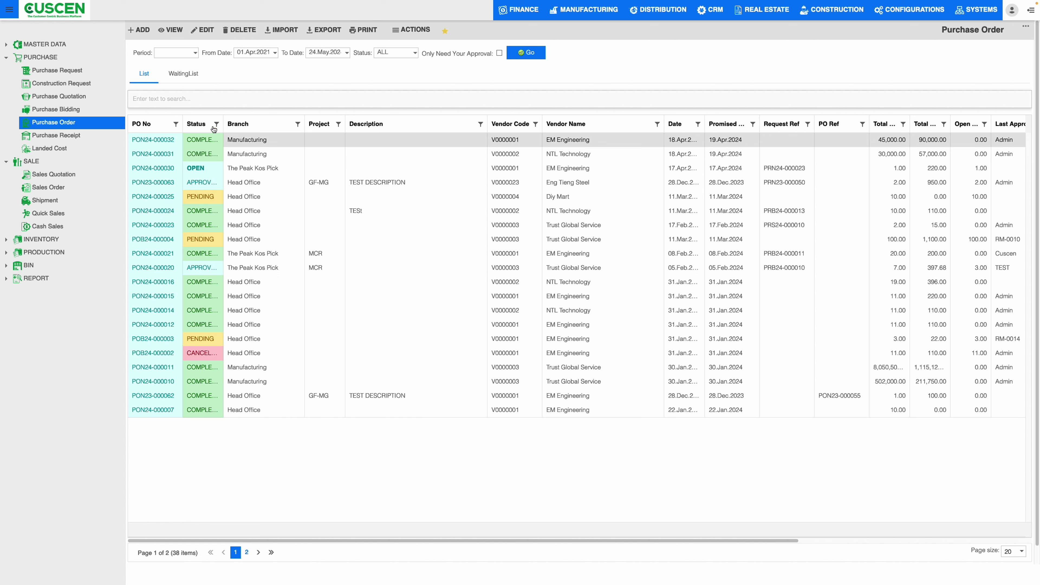
Widen the purchase order list's Status column and sort the orders by description.
drag(222, 117, 269, 117)
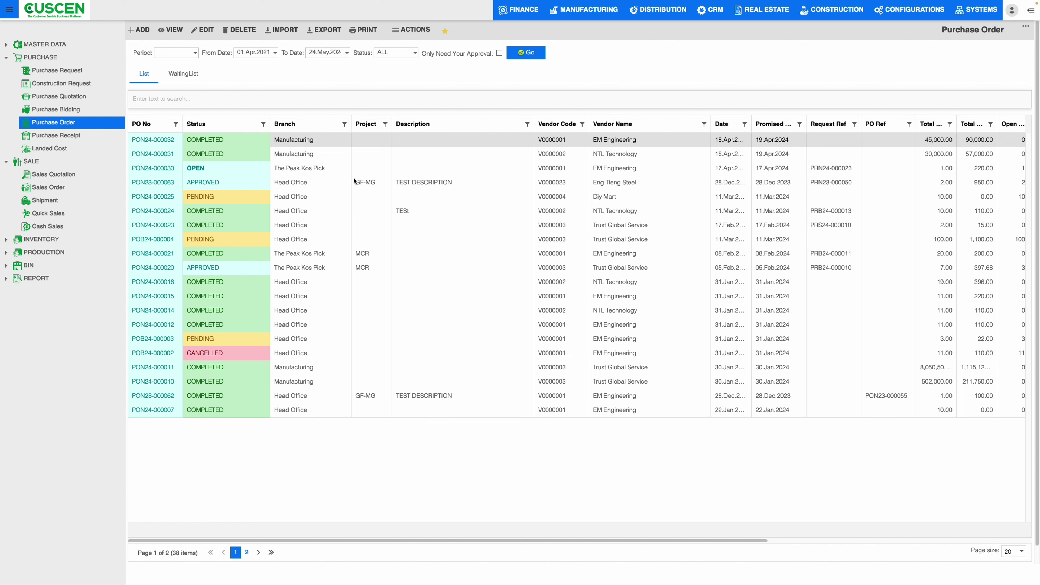
click(275, 53)
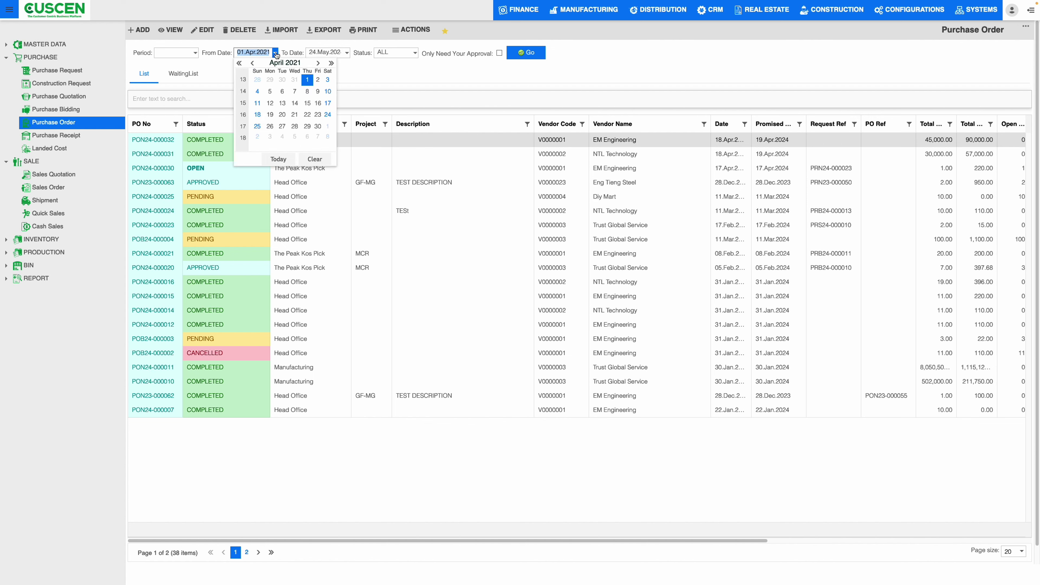
click(455, 124)
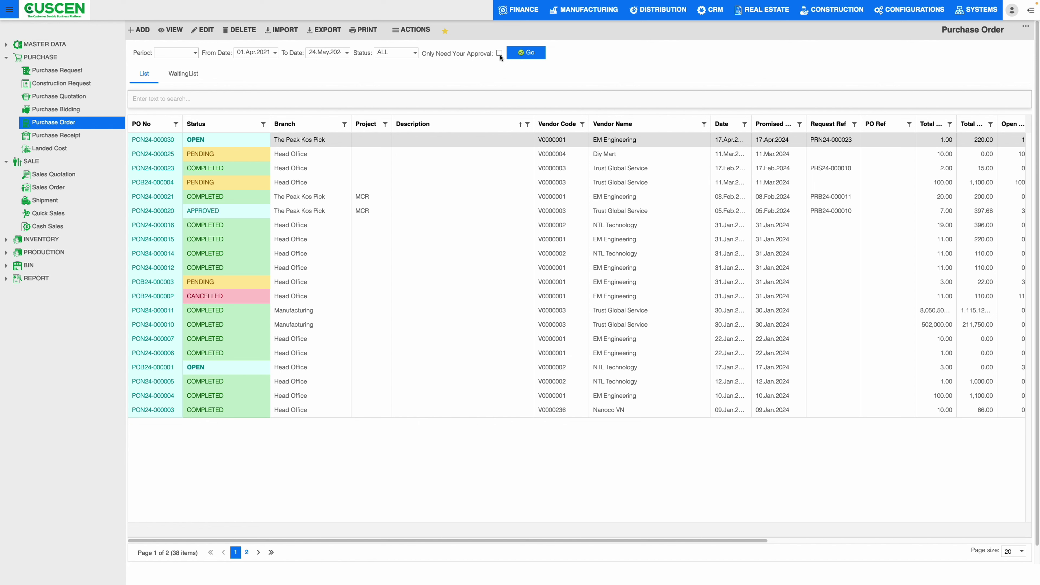
Open the details of The Peak Kos Pick's purchase order dated 17.Apr.2024 and look over its available document actions.
triple_click(163, 142)
double_click(215, 140)
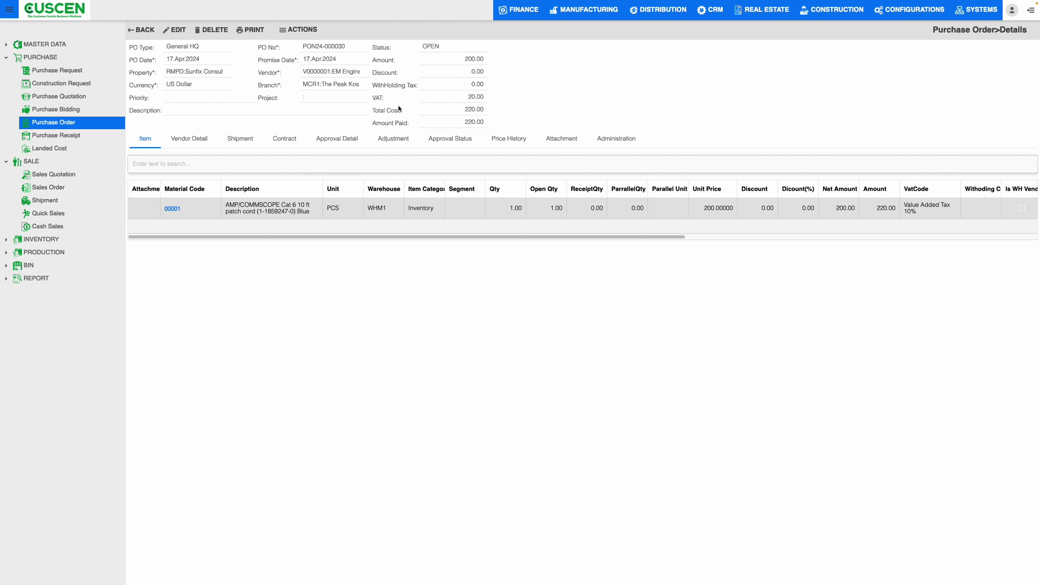
click(287, 33)
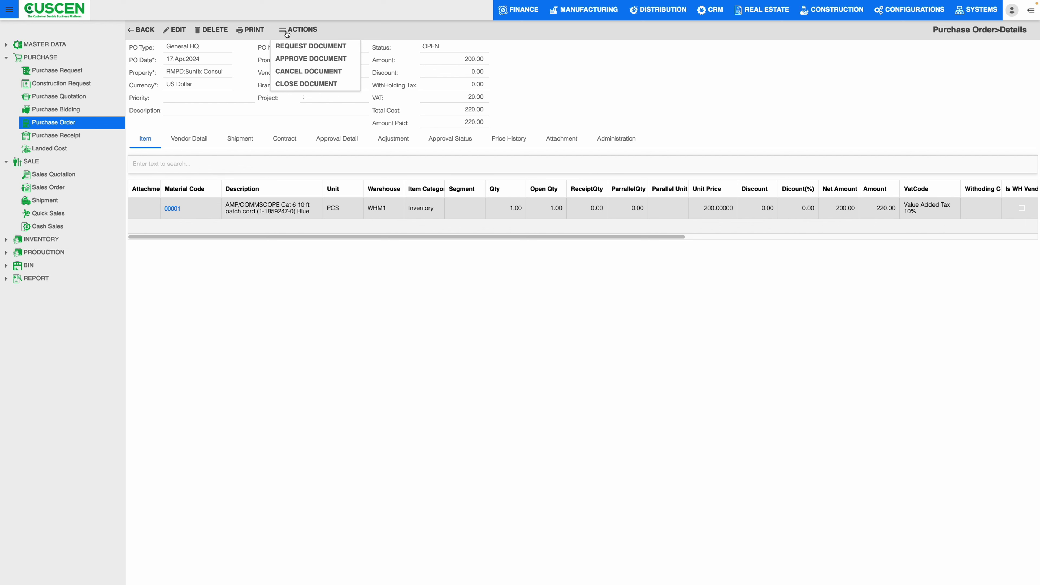
click(171, 147)
click(151, 144)
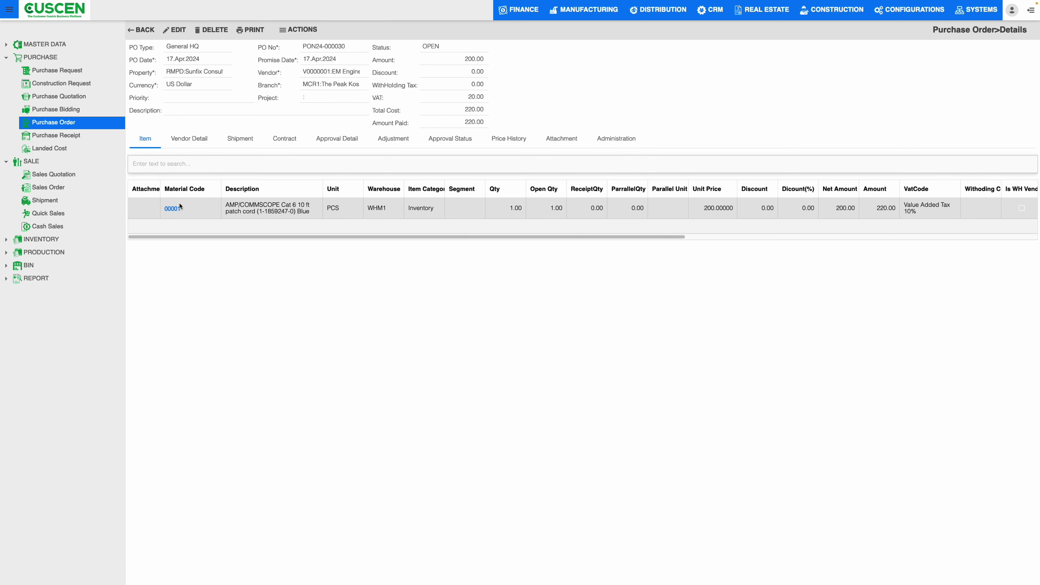
Look through the purchase order's item line and widen its Item Category column.
drag(240, 205, 374, 209)
click(439, 209)
drag(444, 188, 454, 186)
drag(660, 242, 519, 248)
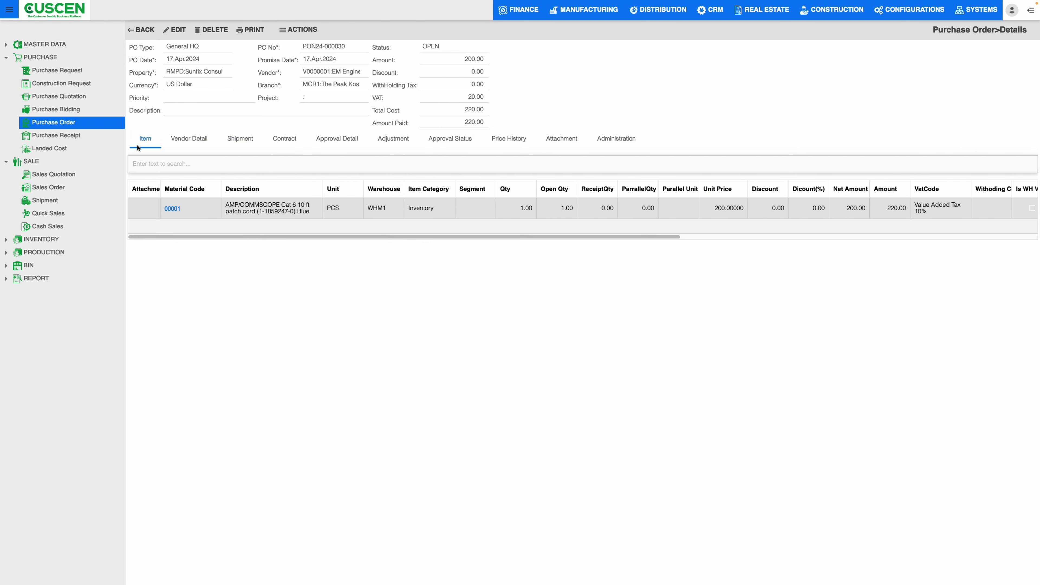
Review the purchase order's vendor detail, contract, approval detail, adjustment, approval status and price history.
click(180, 142)
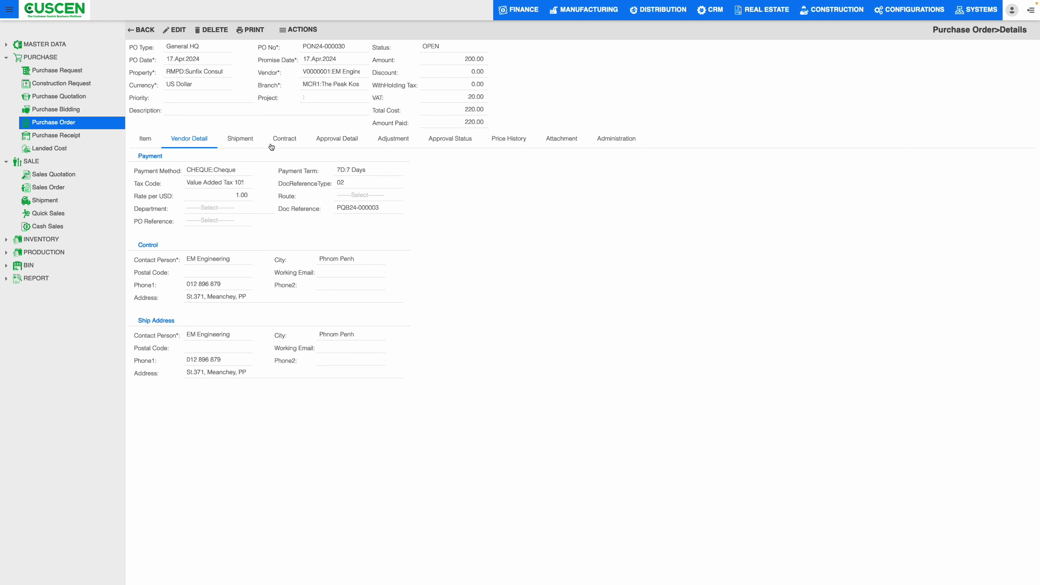
click(279, 140)
click(357, 140)
click(389, 141)
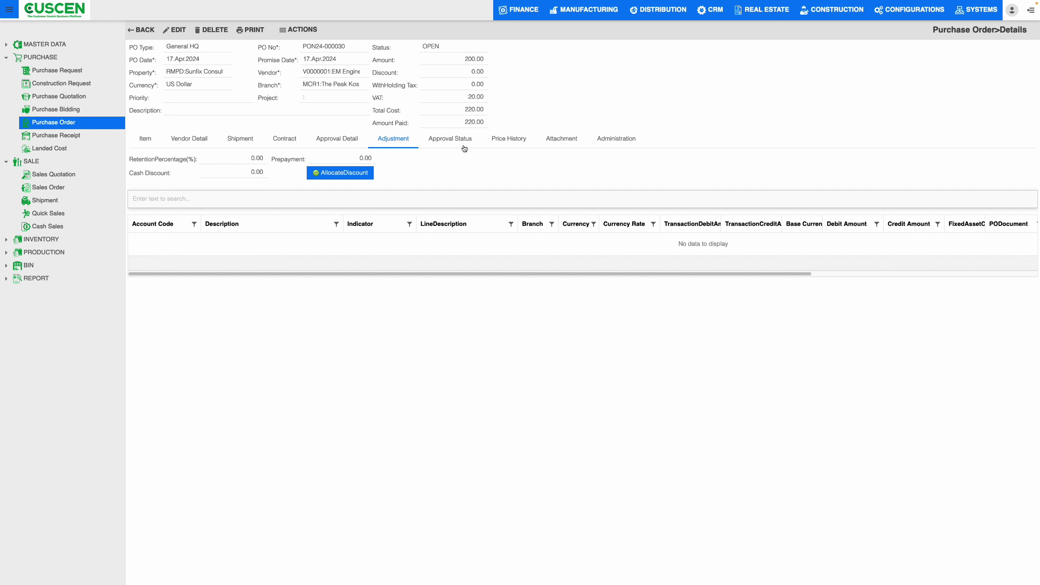
click(448, 146)
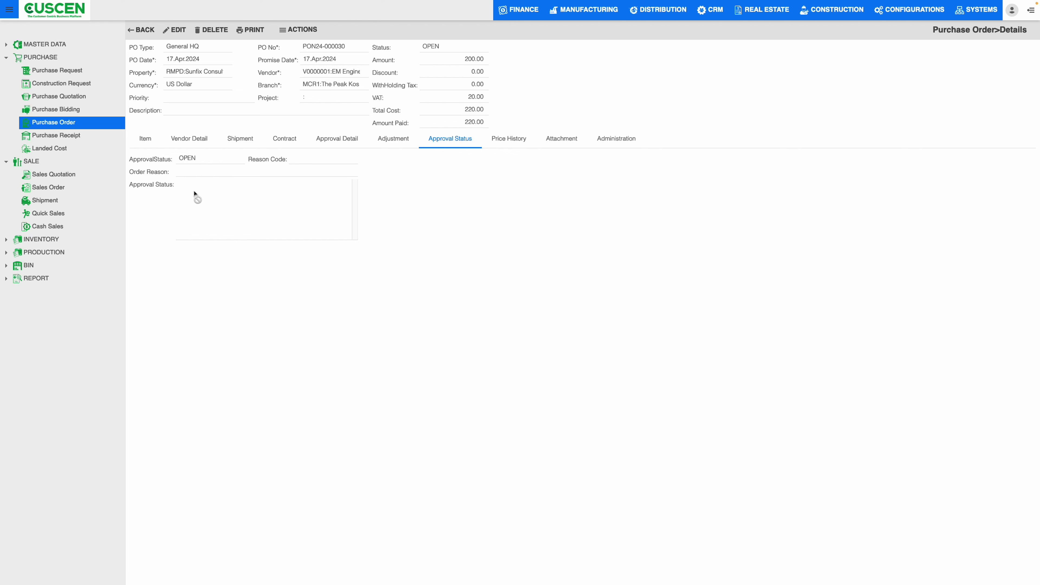
drag(133, 160, 199, 158)
click(509, 141)
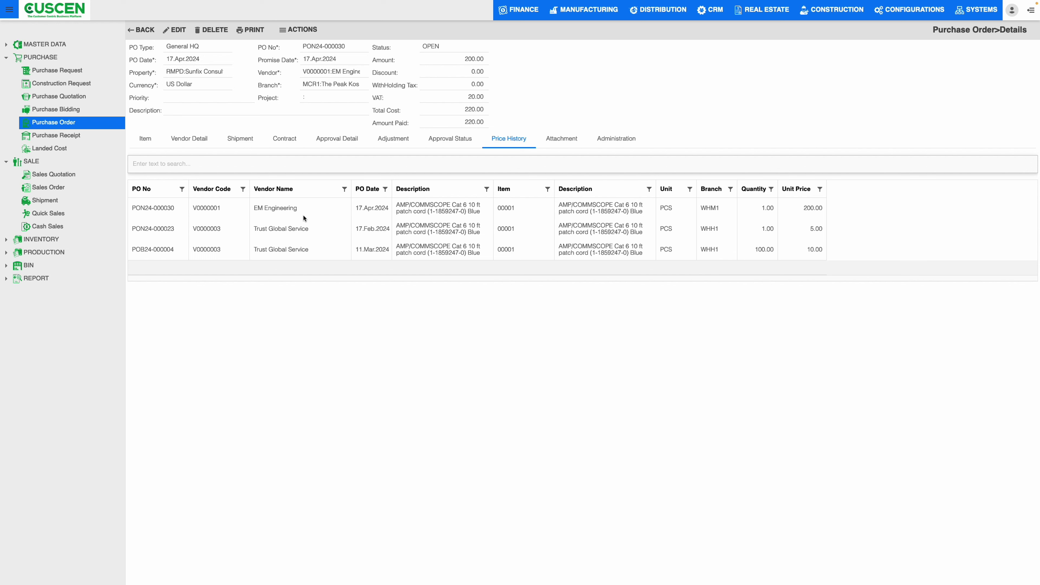
drag(140, 208, 252, 208)
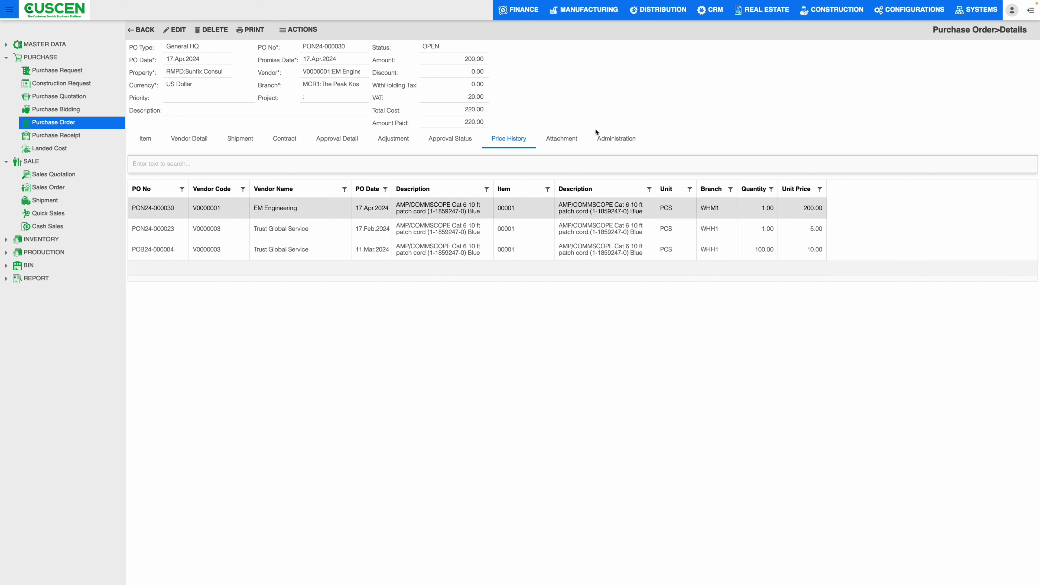
Start a blank attachment entry on the purchase order and check the order's administration details.
click(569, 142)
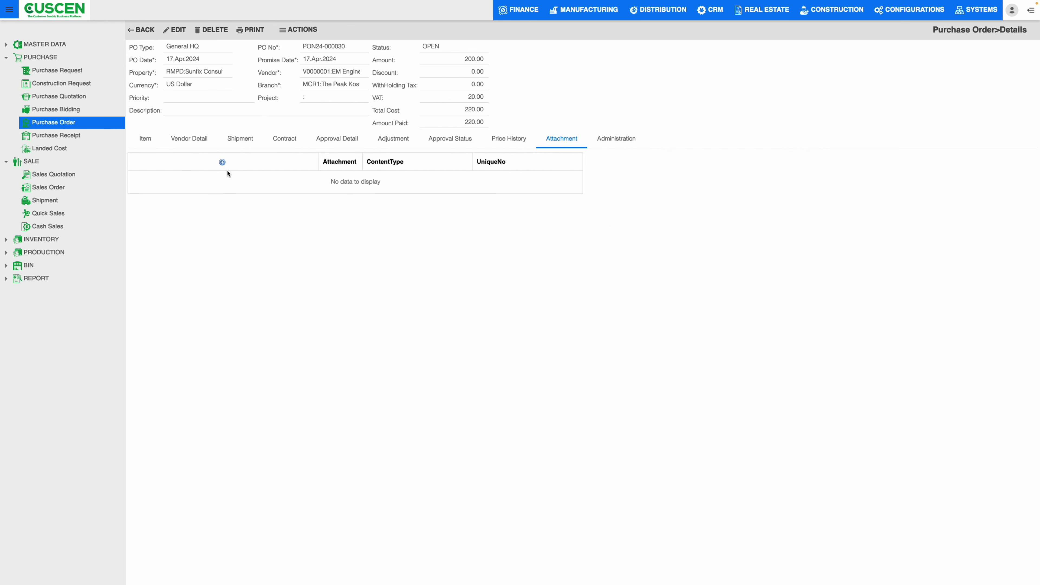
click(222, 162)
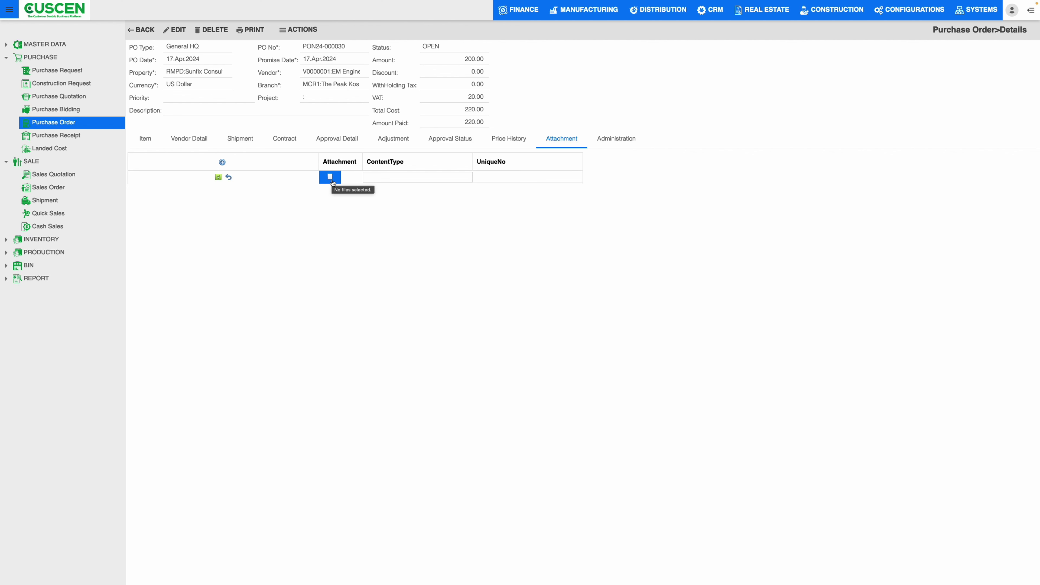
click(633, 140)
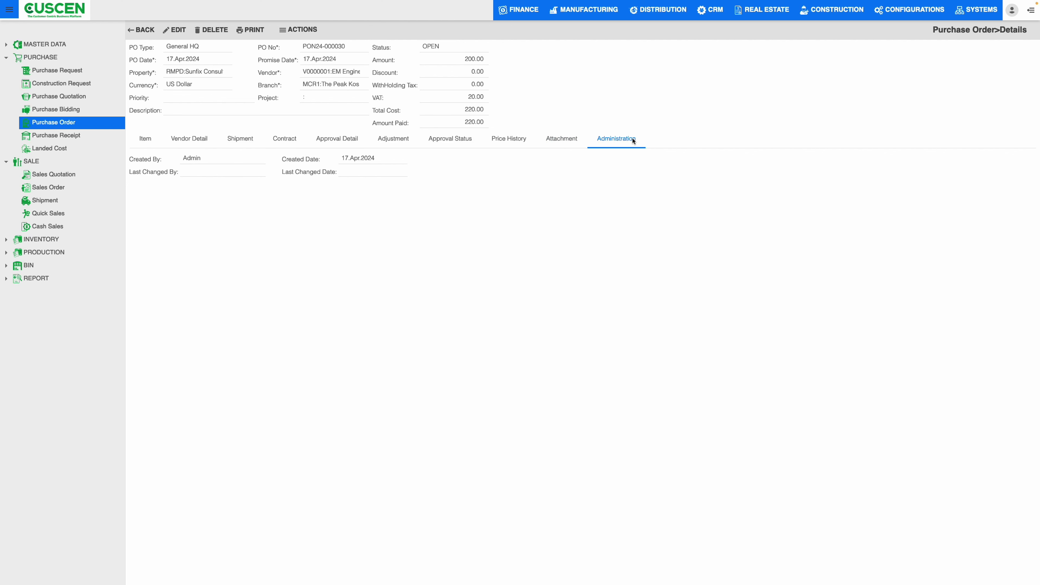
double_click(190, 159)
Open the purchase order's print preview and examine its vendor and delivery details, item line, totals and signature blocks.
click(263, 140)
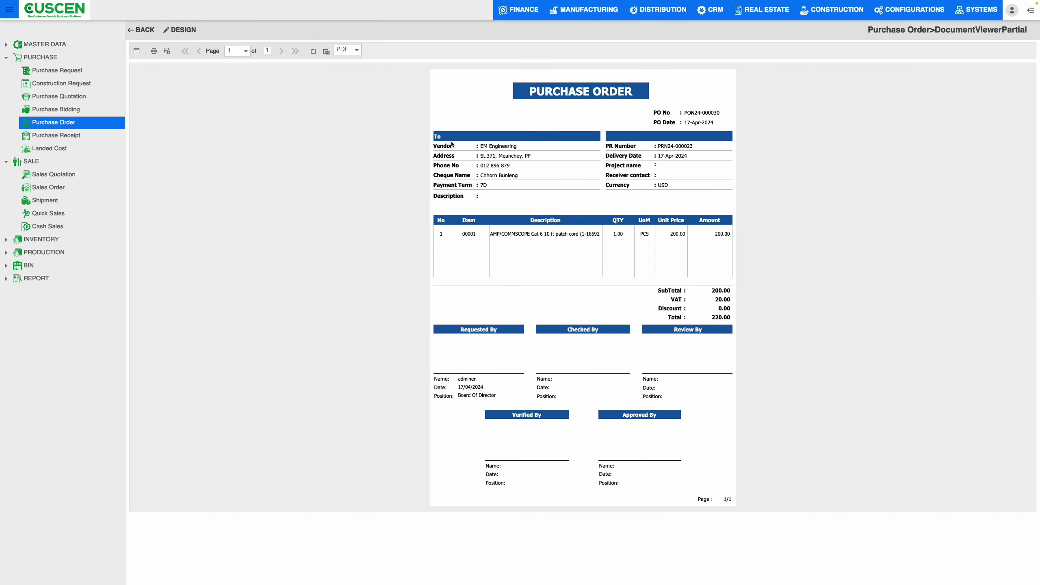
drag(476, 146, 514, 146)
click(626, 172)
drag(614, 145, 723, 151)
drag(655, 156, 688, 156)
drag(490, 234, 575, 234)
click(625, 236)
drag(701, 236, 735, 237)
click(703, 295)
drag(712, 320, 735, 323)
click(602, 329)
drag(461, 387, 500, 396)
click(556, 384)
Look over the export formats offered for the printed purchase order, and return to the order list.
click(356, 50)
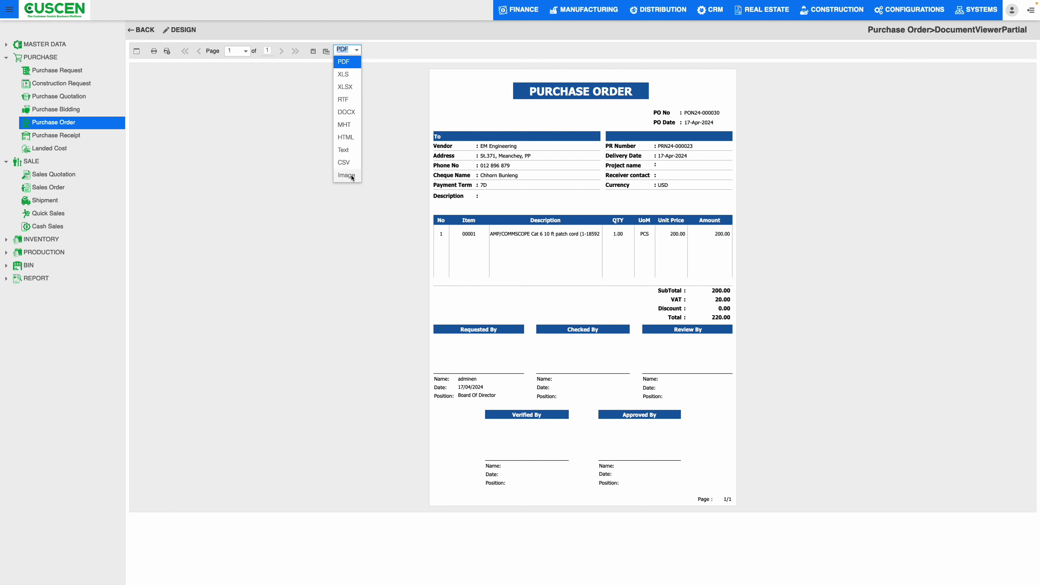
click(386, 160)
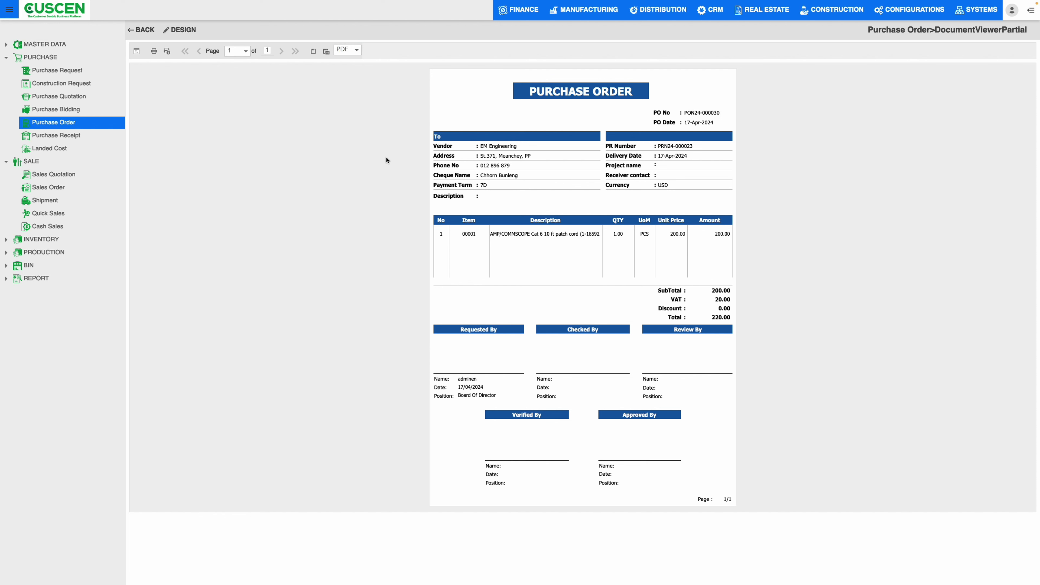
click(144, 30)
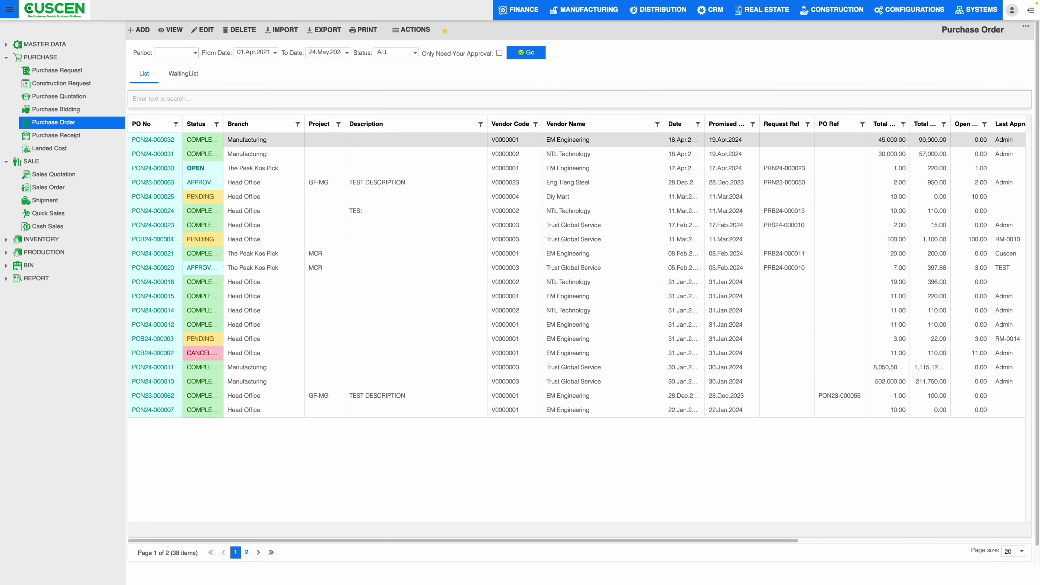
Open the purchase receipt list and load the receipts from 7 April 2021 onward.
click(68, 136)
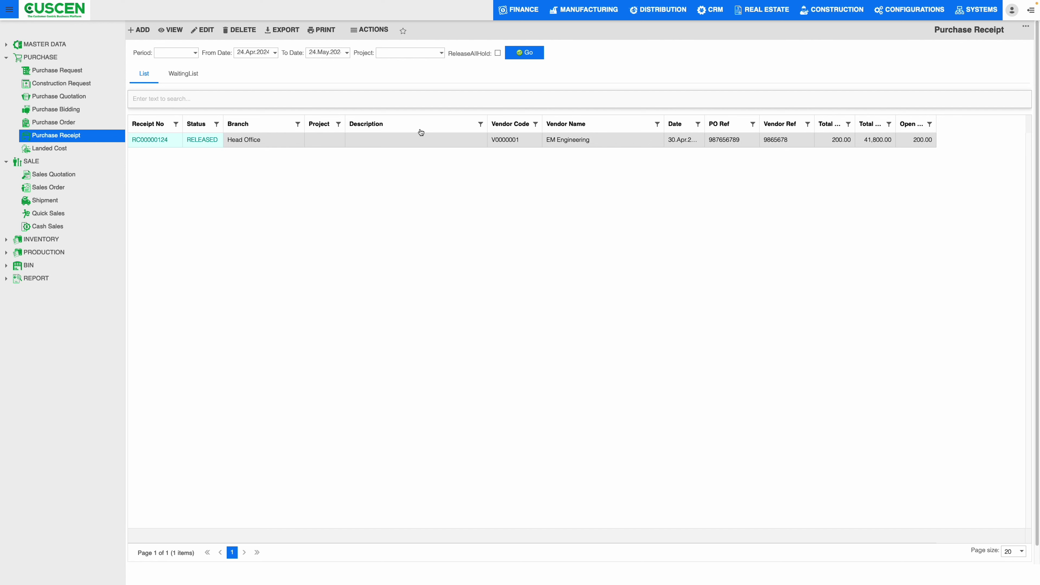
click(258, 53)
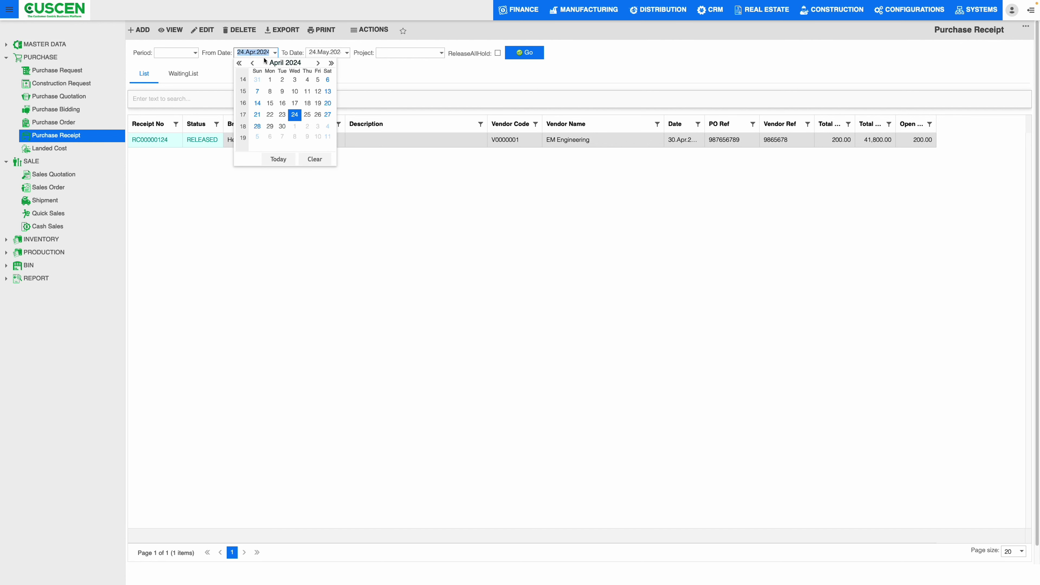
click(240, 63)
click(240, 63)
click(240, 63)
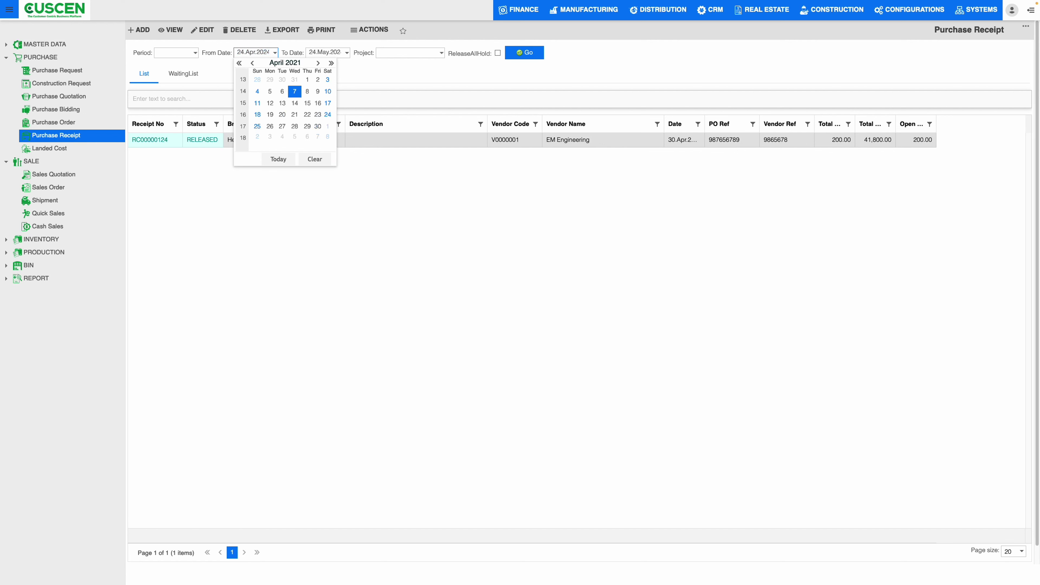
click(295, 91)
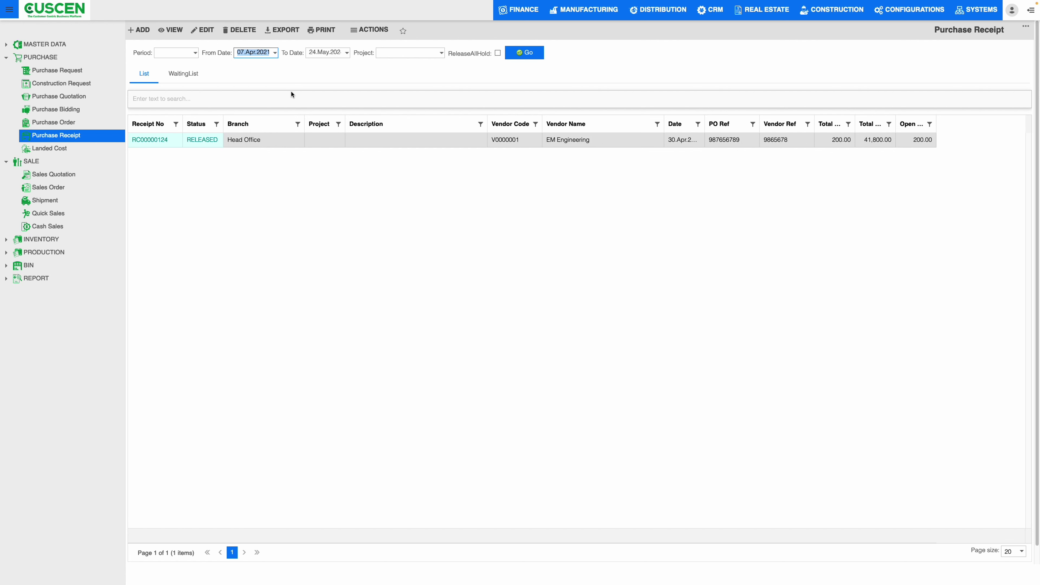
click(526, 55)
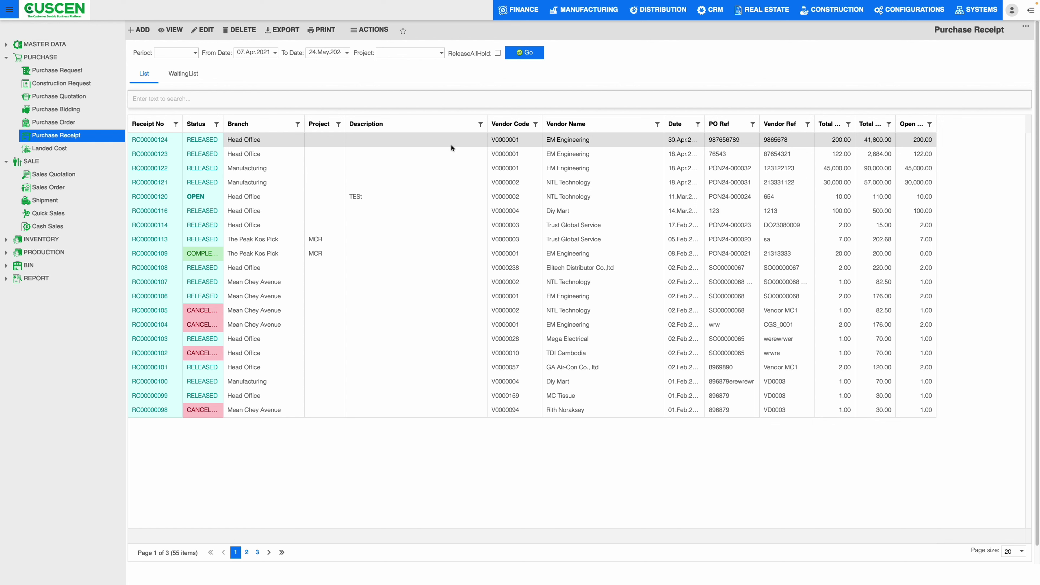
Restrict the purchase receipt list to the project Home Development.
click(442, 54)
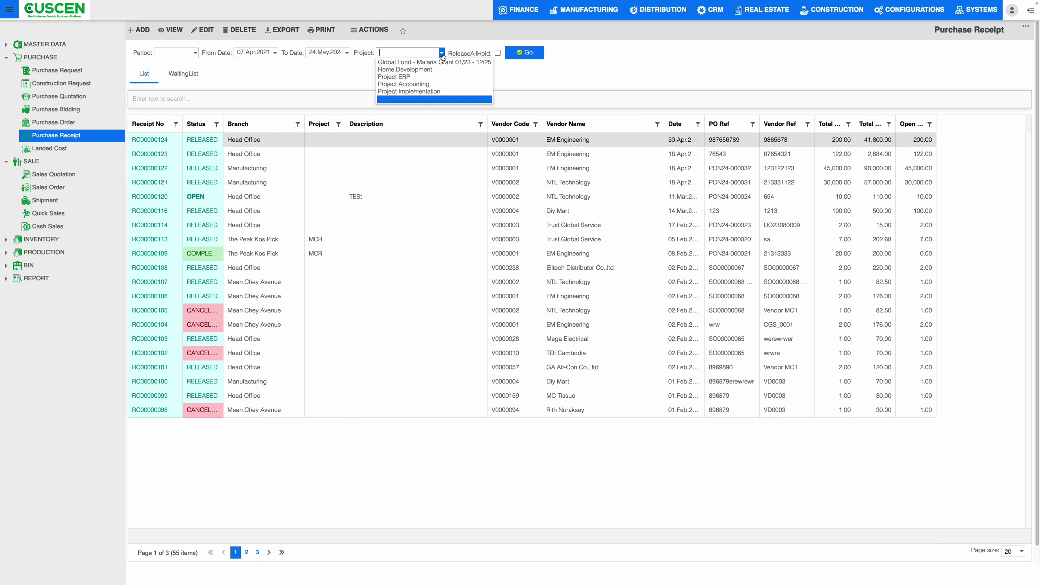
click(424, 69)
click(521, 56)
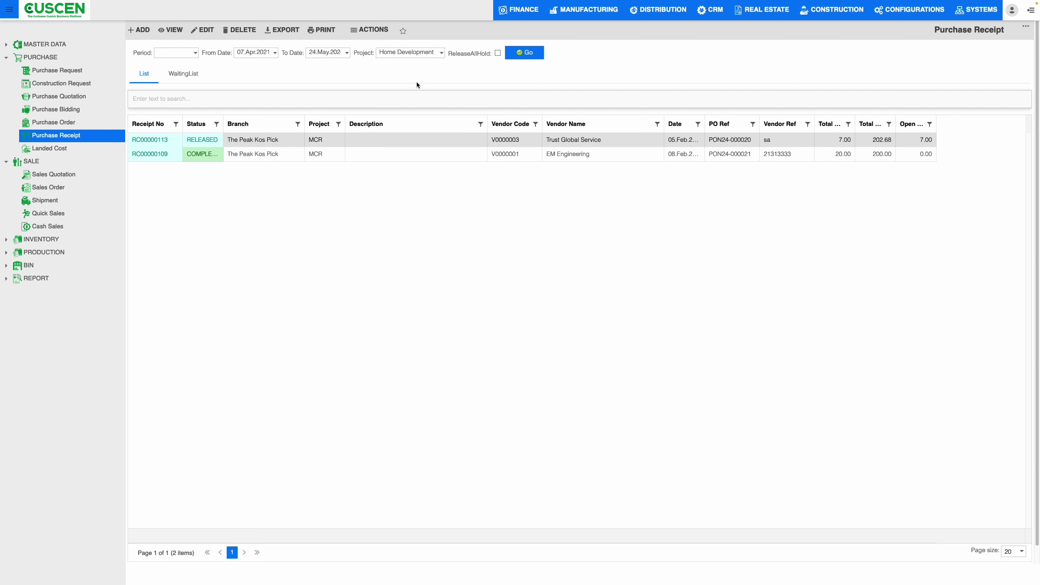
Open the waiting list of purchase receipts and widen its Branch, Vendor Name and Currency columns.
click(188, 82)
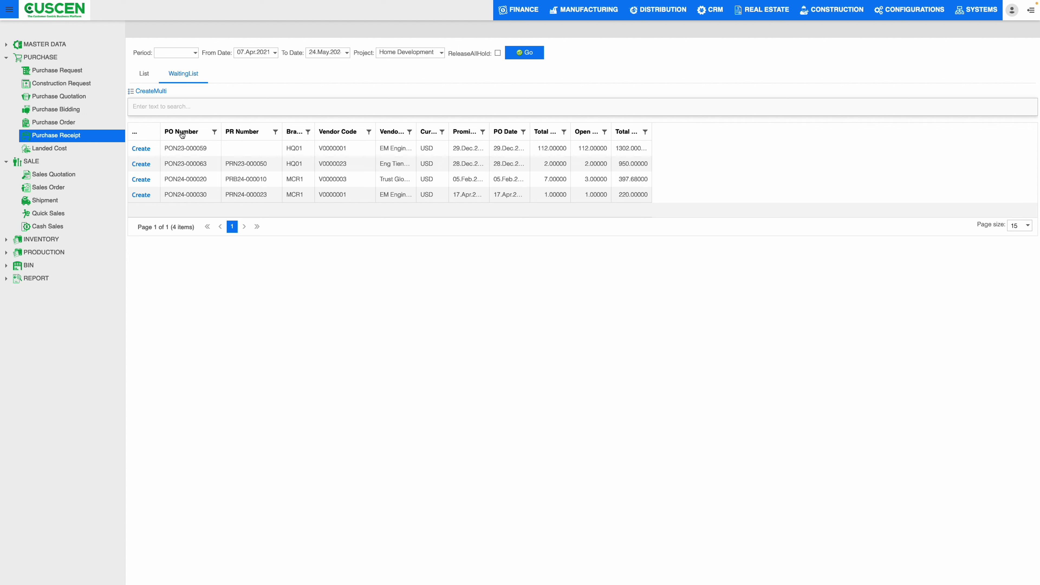
drag(164, 149, 202, 151)
drag(314, 131, 347, 130)
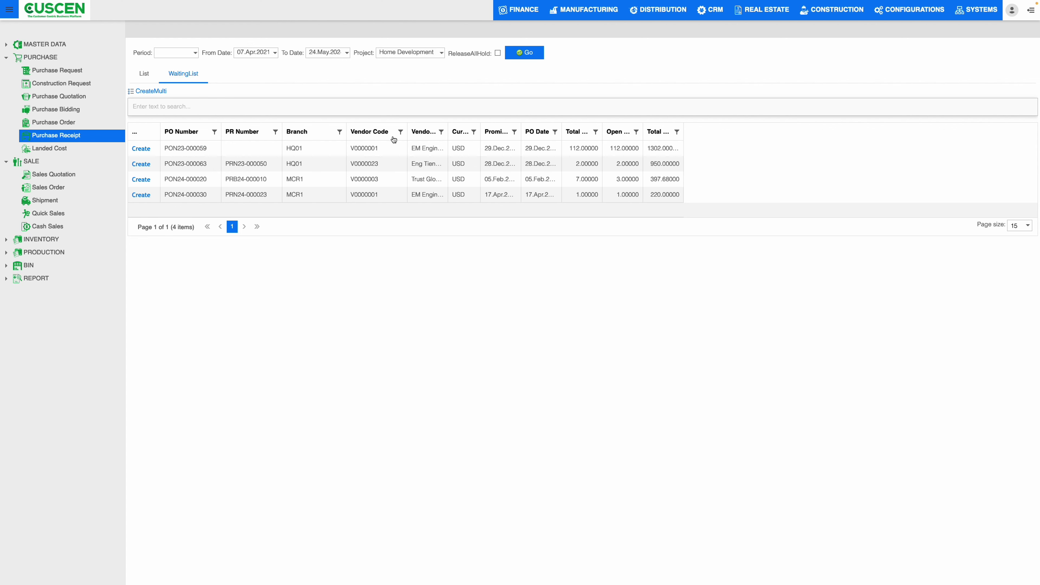
drag(448, 132, 414, 150)
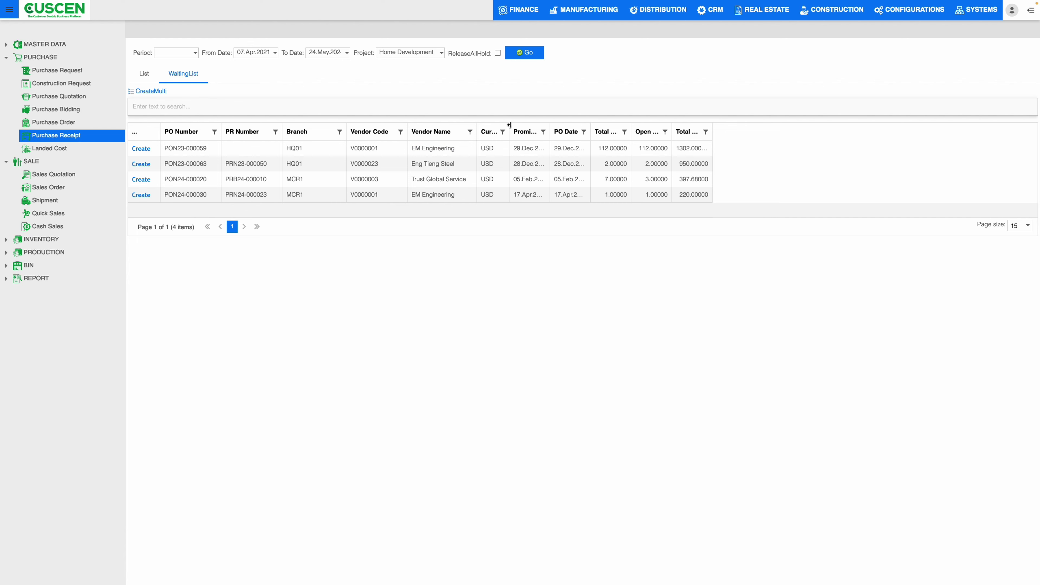
drag(509, 125, 527, 125)
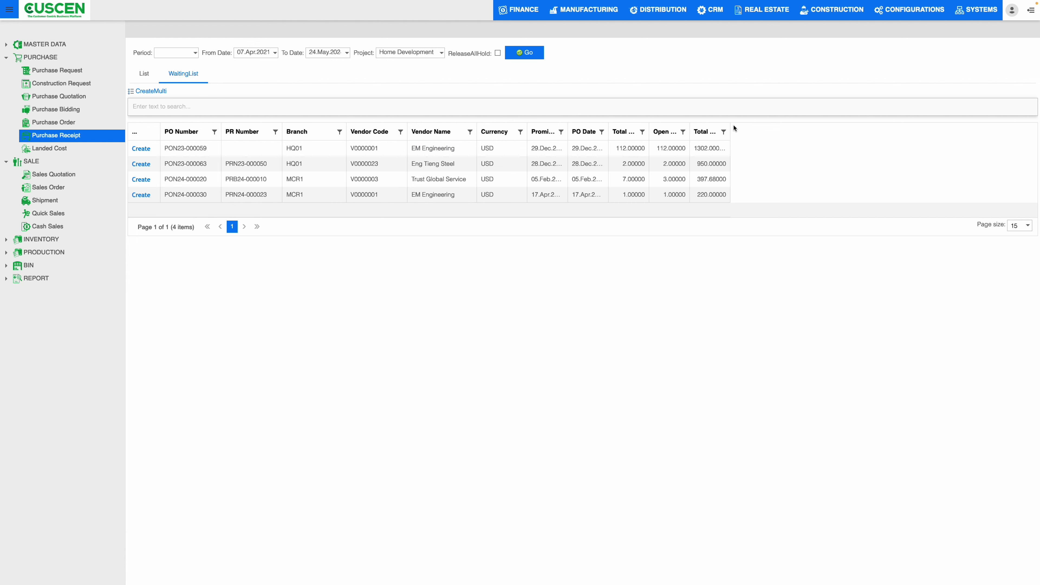
Widen the Total Cost column of the waiting list and start a receipt from the first waiting purchase order.
drag(730, 126, 759, 126)
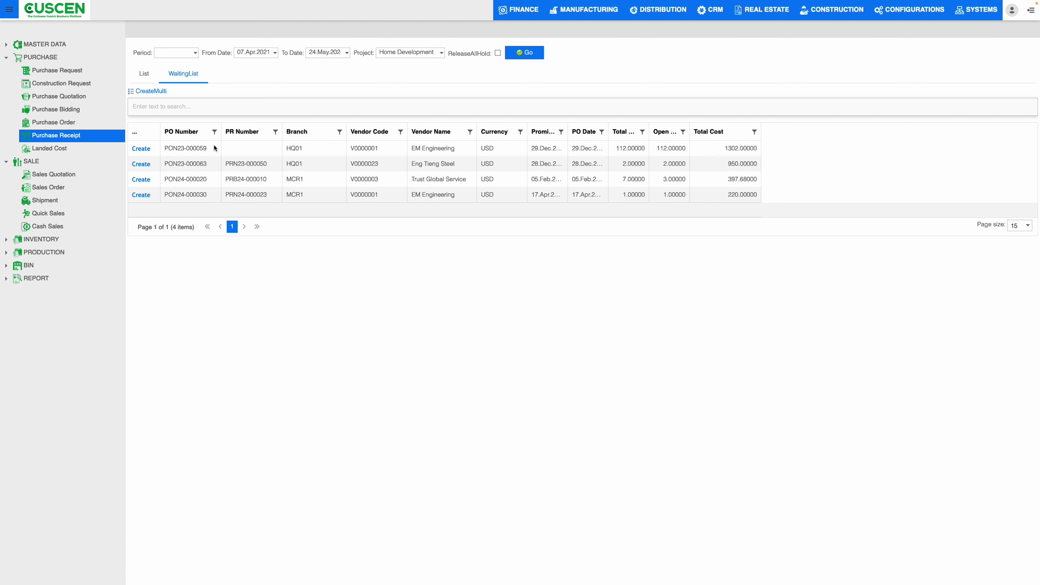
click(149, 76)
click(182, 76)
click(170, 142)
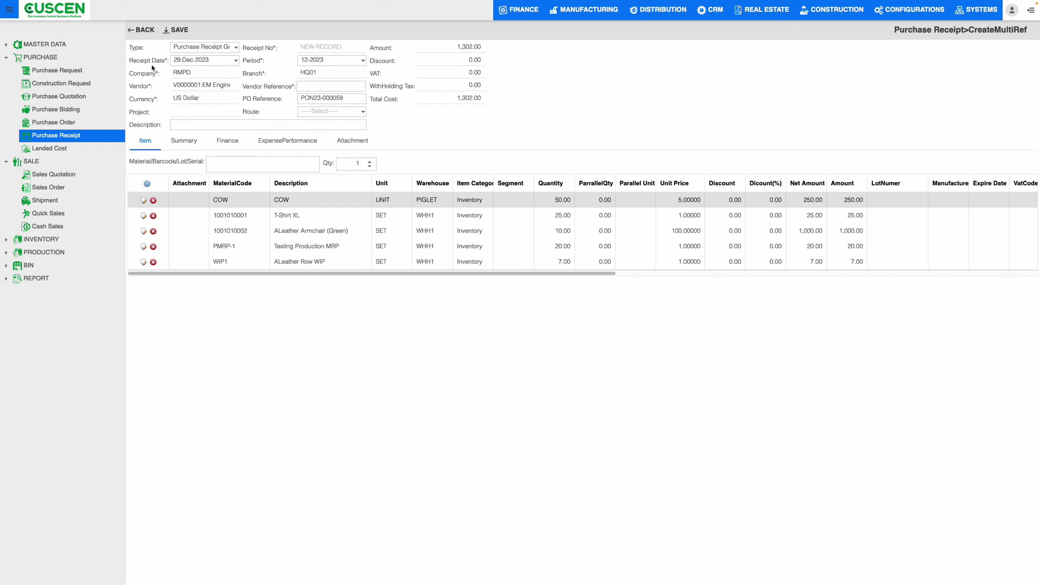
Look over the new receipt's type options and its header amounts down to the total cost.
click(236, 47)
click(236, 48)
drag(456, 99, 490, 99)
click(512, 112)
Review the receipt's item summary, checking the COW line's material code, description, unit and quantity.
click(198, 143)
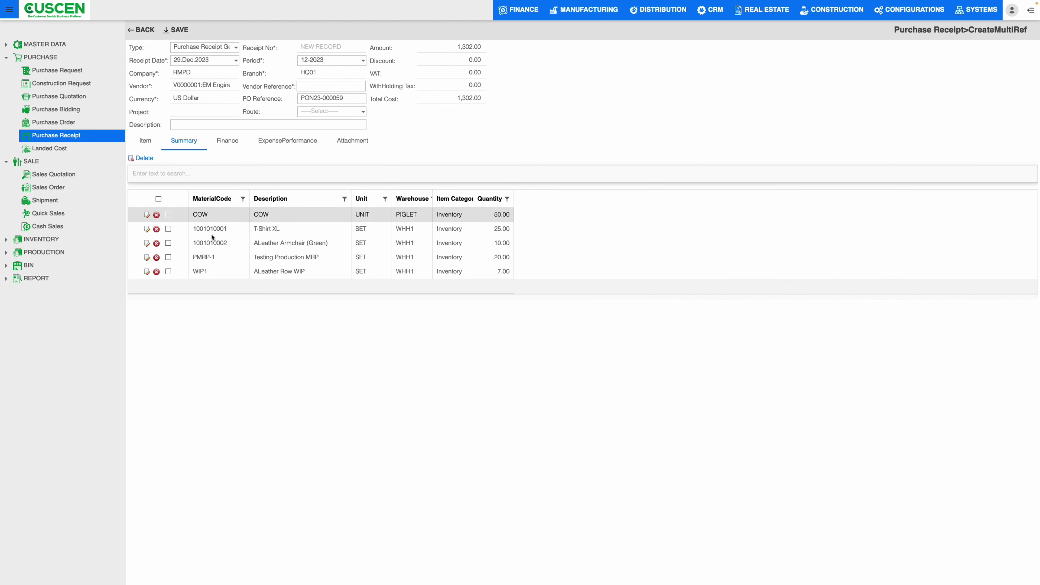
drag(192, 216, 276, 218)
drag(356, 215, 385, 215)
drag(486, 215, 510, 216)
Look through the receipt's finance, expense performance and attachment details, and return to its items.
click(235, 145)
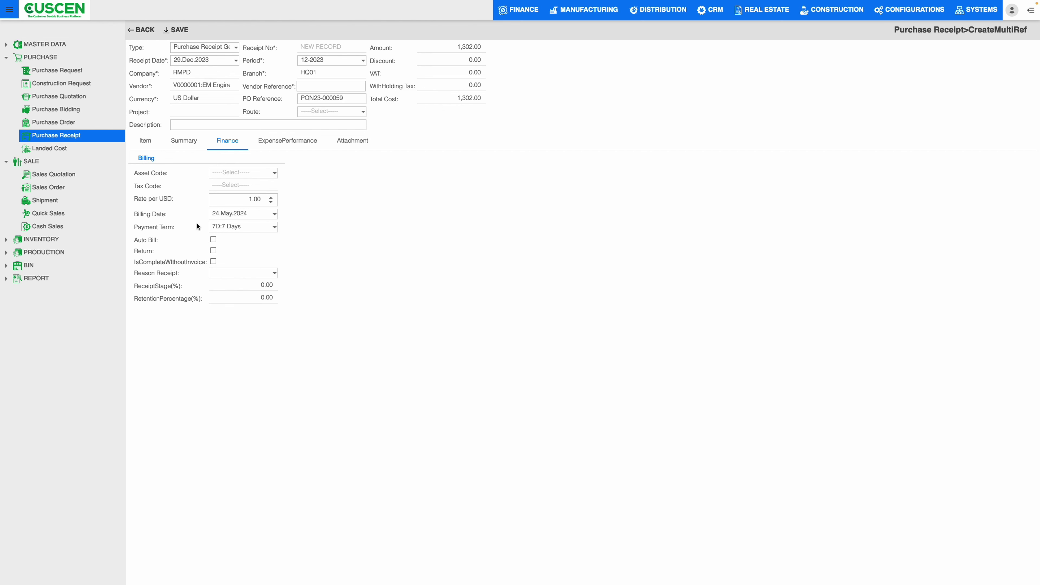
click(299, 144)
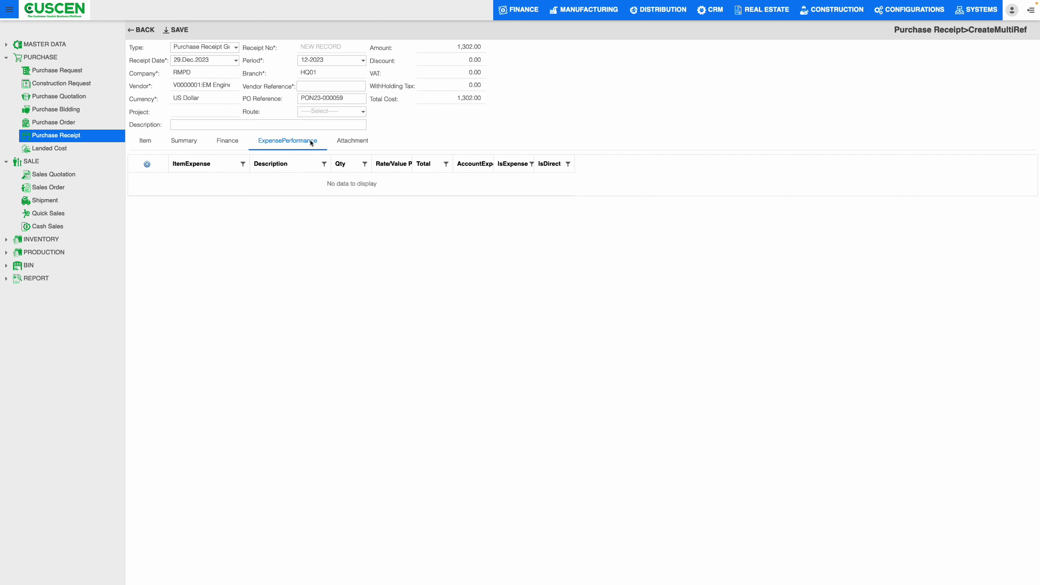
click(351, 144)
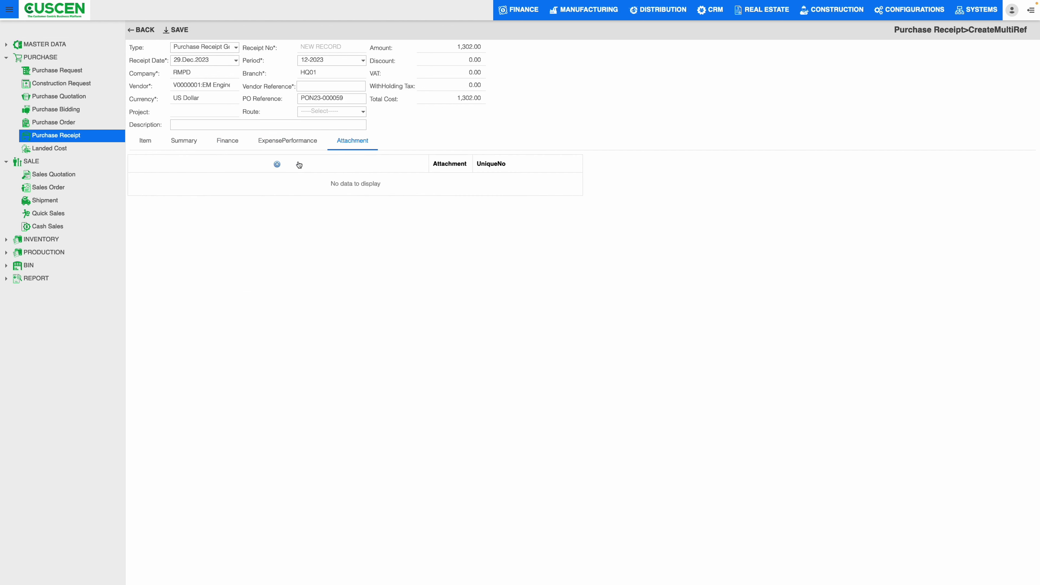
click(145, 142)
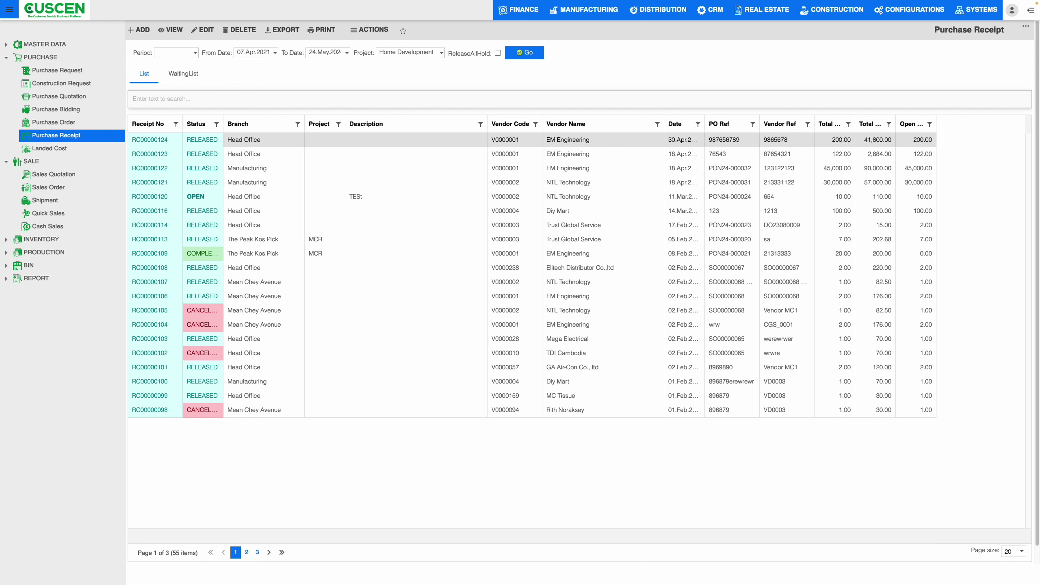
Open the landed cost list and load the records from 1 April 2021 onward.
click(63, 149)
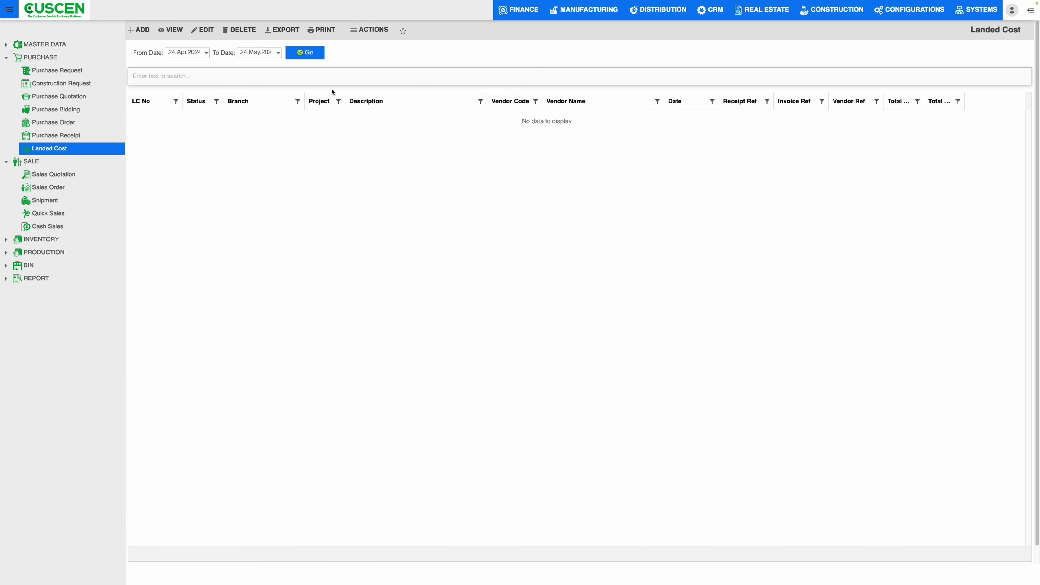
click(206, 53)
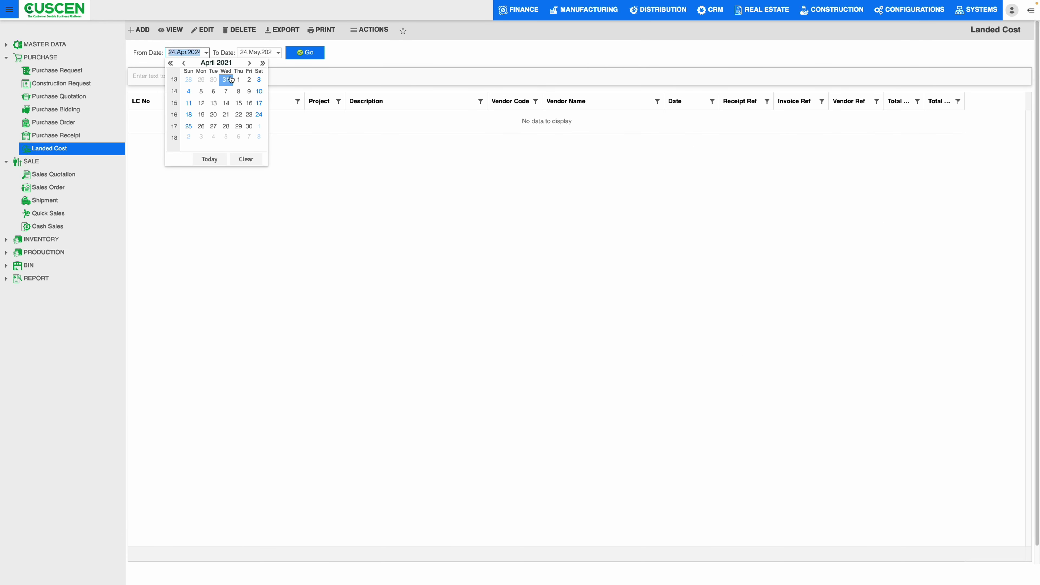
click(238, 79)
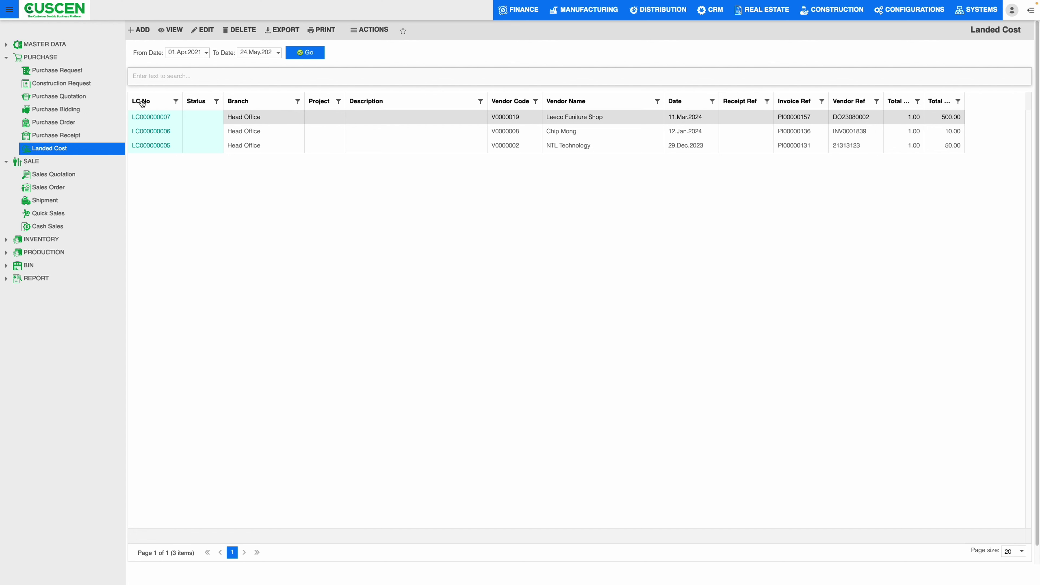
Review the first landed cost's branch, vendor and invoice reference, and widen the Total Qty and Total Cost columns.
drag(224, 122, 254, 120)
drag(532, 119, 507, 119)
drag(604, 119, 550, 119)
drag(778, 118, 813, 120)
drag(924, 101, 994, 94)
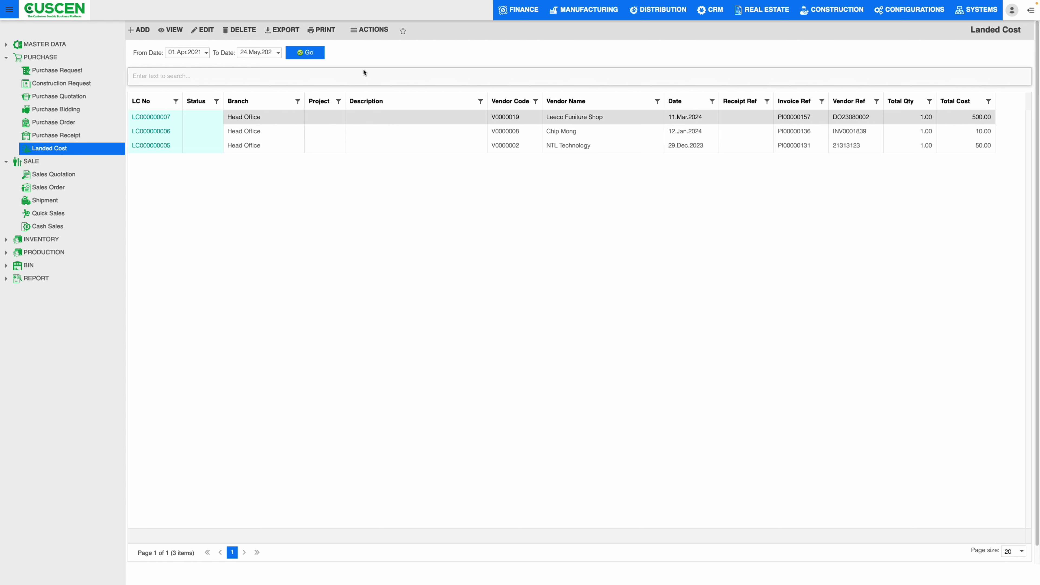
Check the document actions offered for landed costs and open the details of the first record in the list.
click(352, 36)
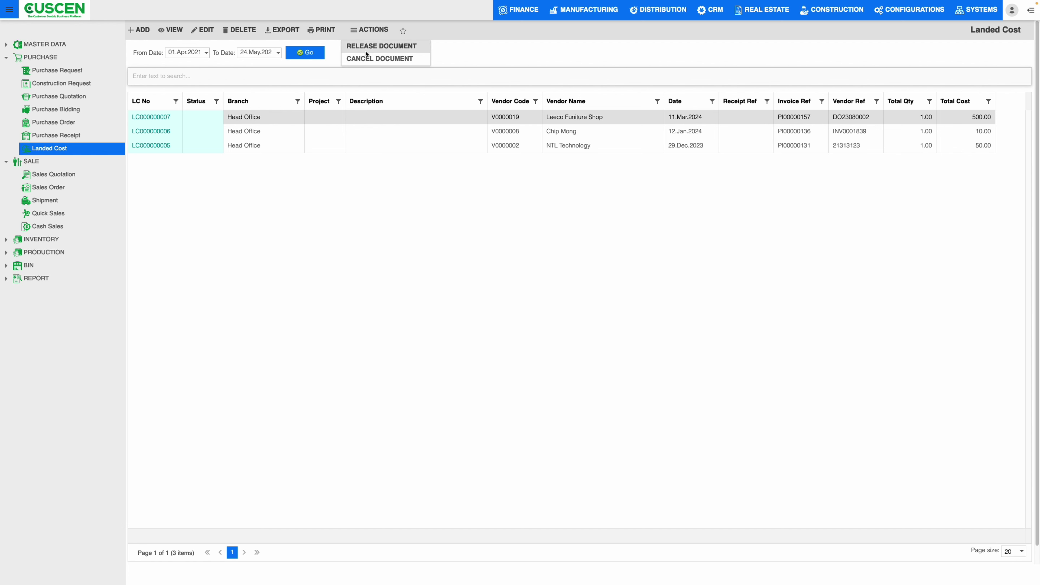
click(415, 72)
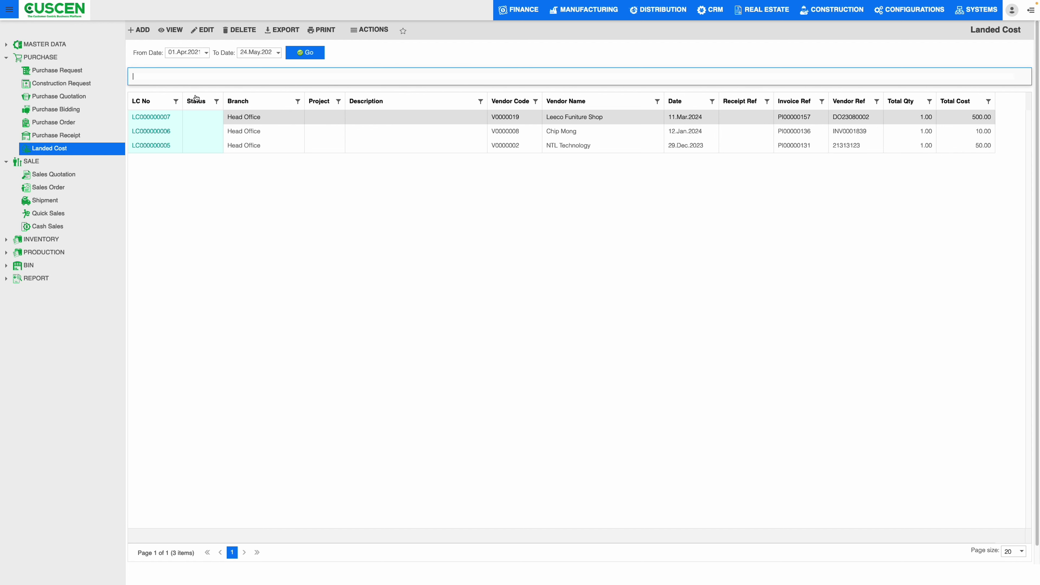
triple_click(242, 118)
double_click(269, 116)
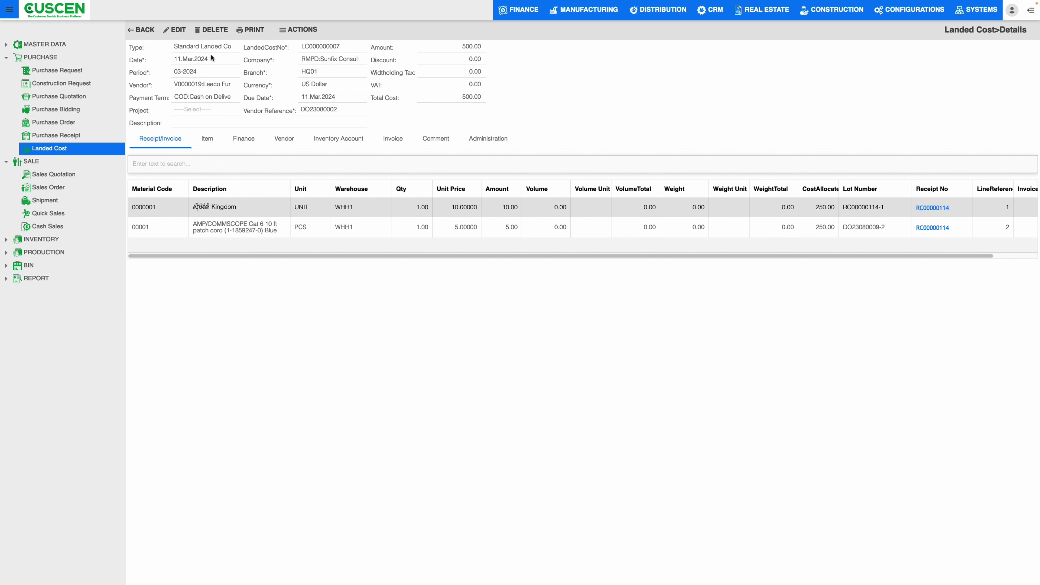
Review the landed cost's vendor, currency and total cost, and its receipt/invoice lines through to the last column.
drag(175, 85, 238, 88)
drag(306, 85, 325, 85)
drag(455, 102, 482, 100)
click(547, 103)
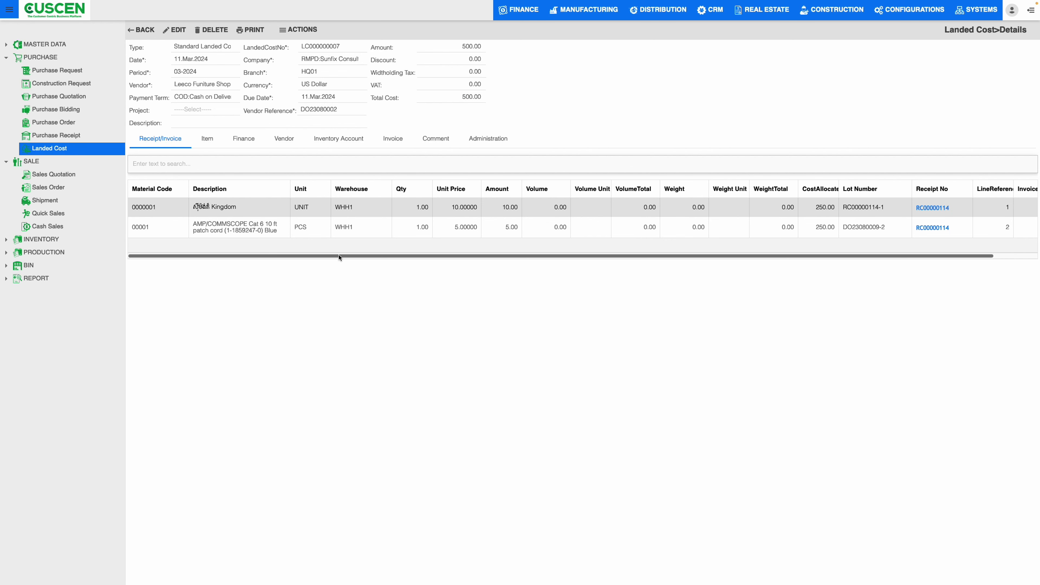
drag(341, 255, 390, 258)
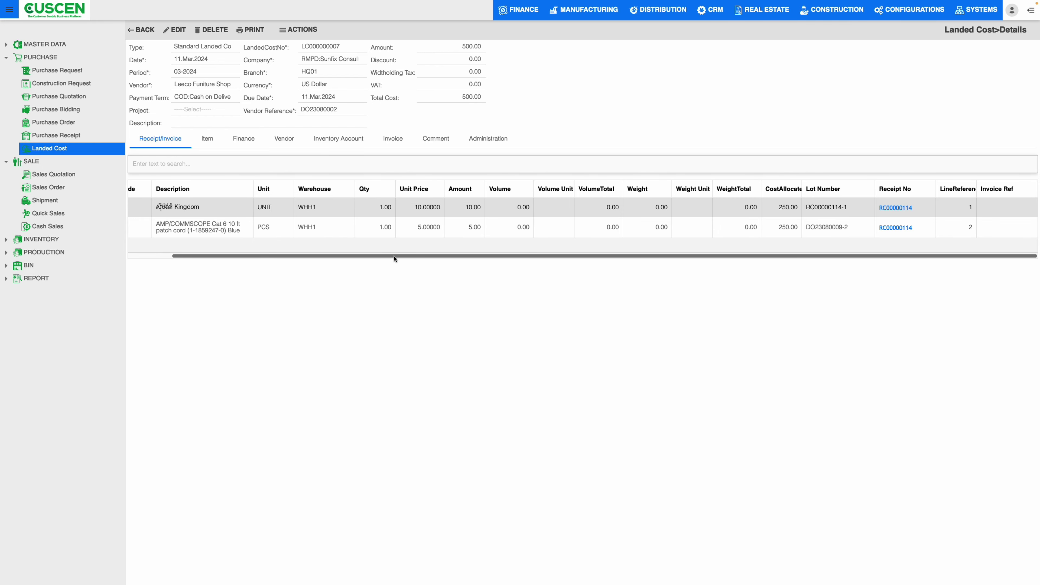
click(735, 169)
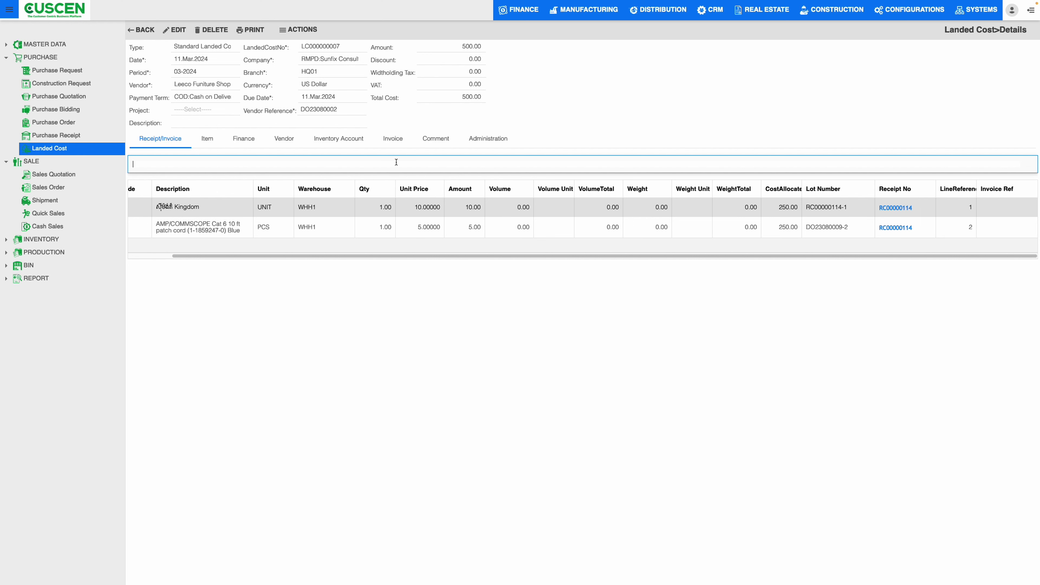
Review the TRANSPORT item line's code, warehouse, category and amount, widening the Item Category column to read it fully.
click(207, 141)
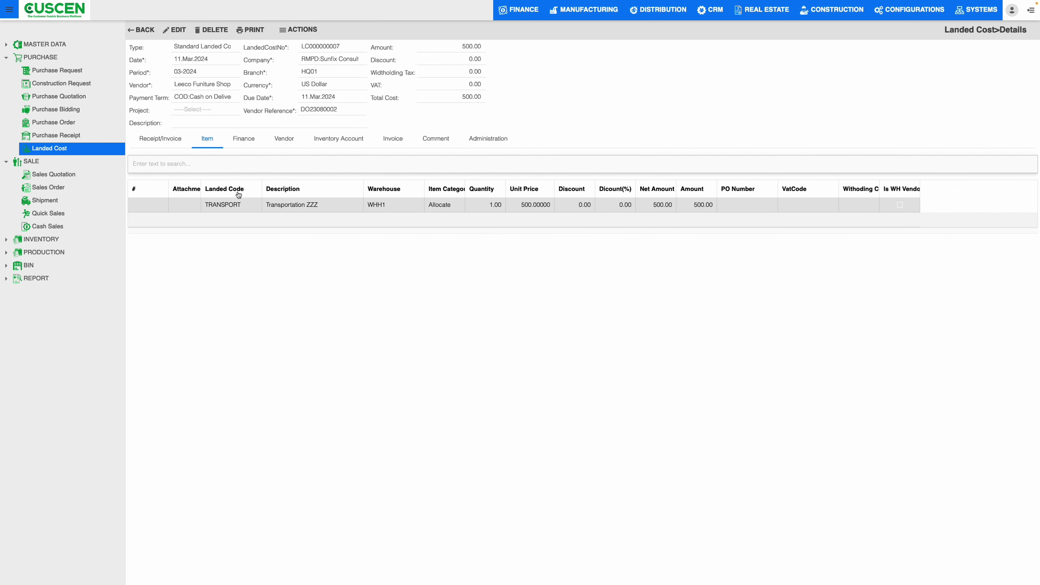
drag(205, 204, 253, 208)
double_click(376, 207)
click(402, 226)
drag(465, 187, 490, 187)
double_click(435, 210)
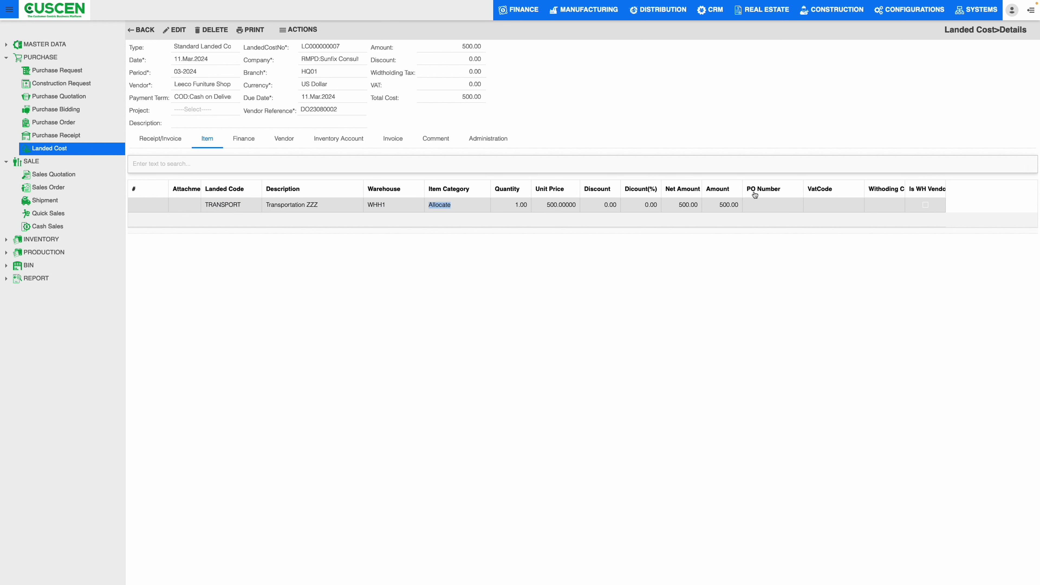
click(607, 208)
drag(707, 205, 753, 208)
Review the landed cost's billing details and the vendor's payment and ship addresses.
click(242, 141)
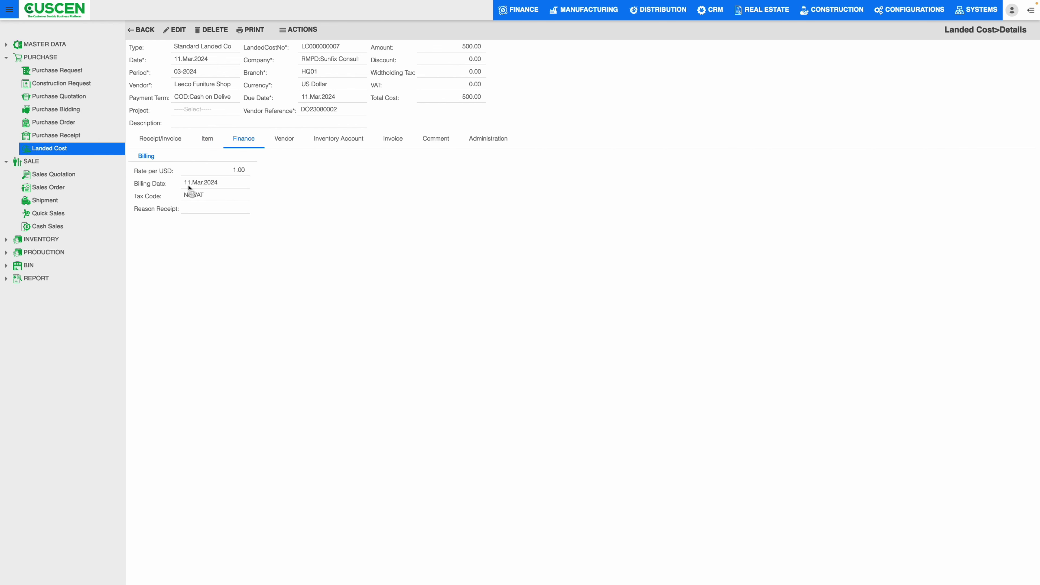
click(284, 143)
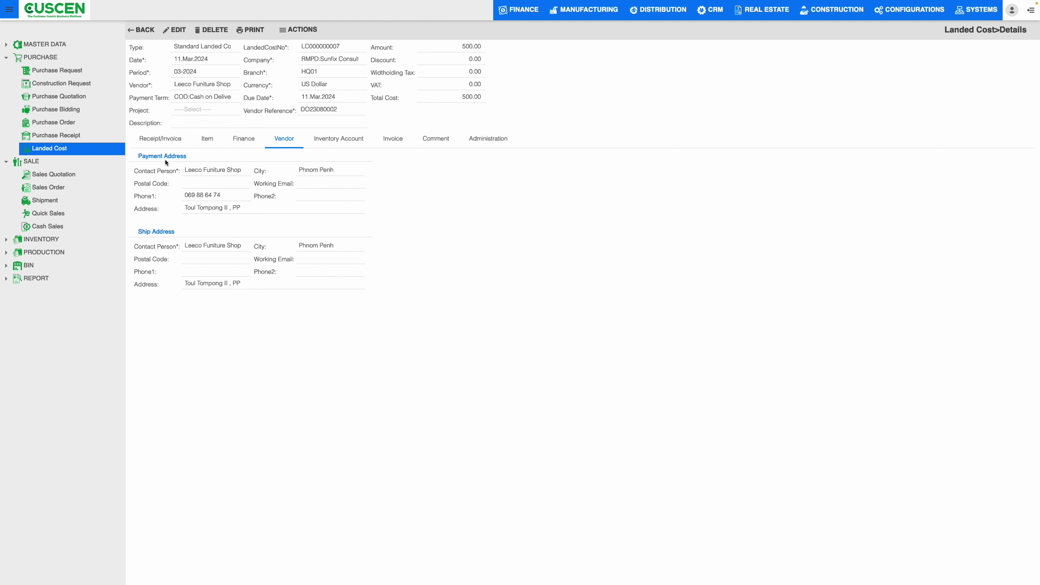
drag(138, 156, 187, 159)
drag(143, 231, 179, 234)
Look through the landed cost's inventory account, invoice and comment details, and return to the landed cost list.
click(346, 140)
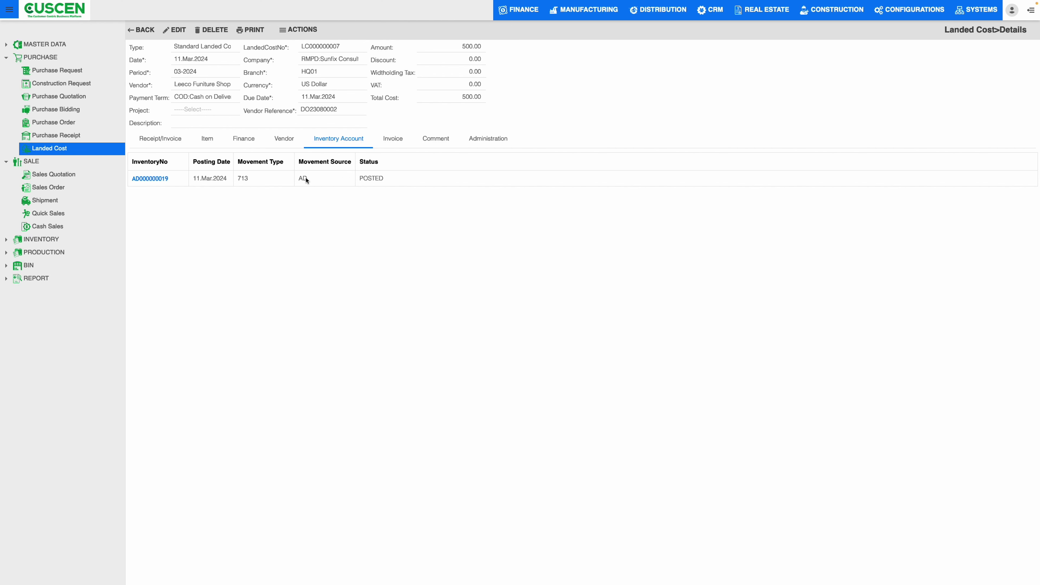
click(401, 139)
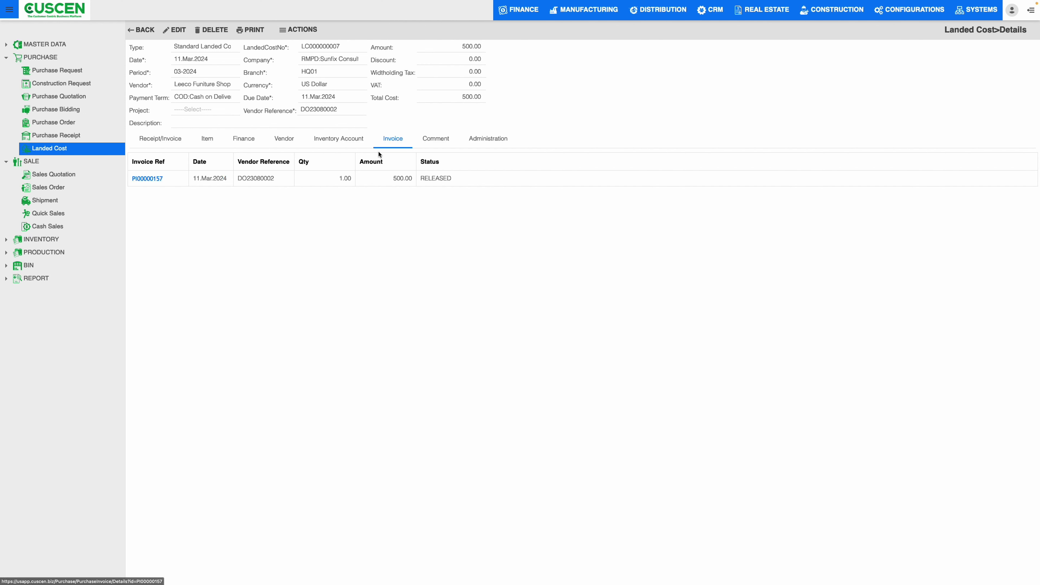
click(435, 142)
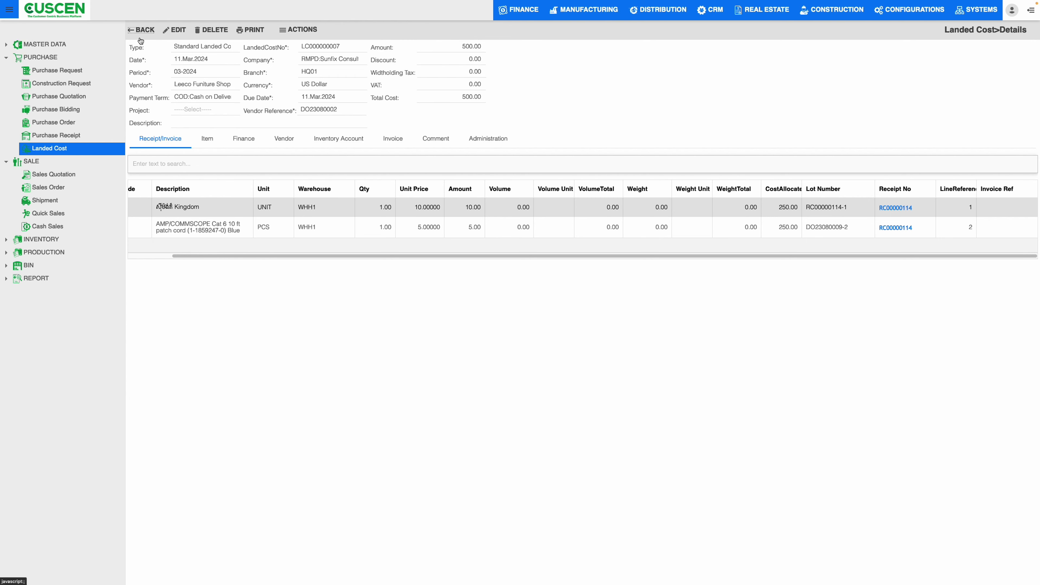
click(141, 30)
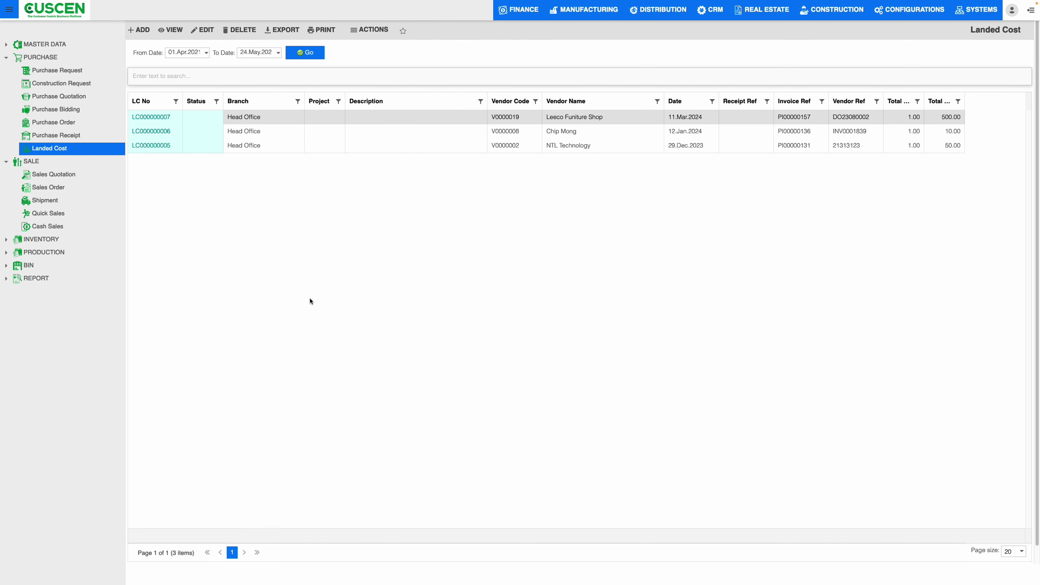
Open the sales quotation list and load quotations of ALL statuses from 1 January 2021 onward.
click(68, 176)
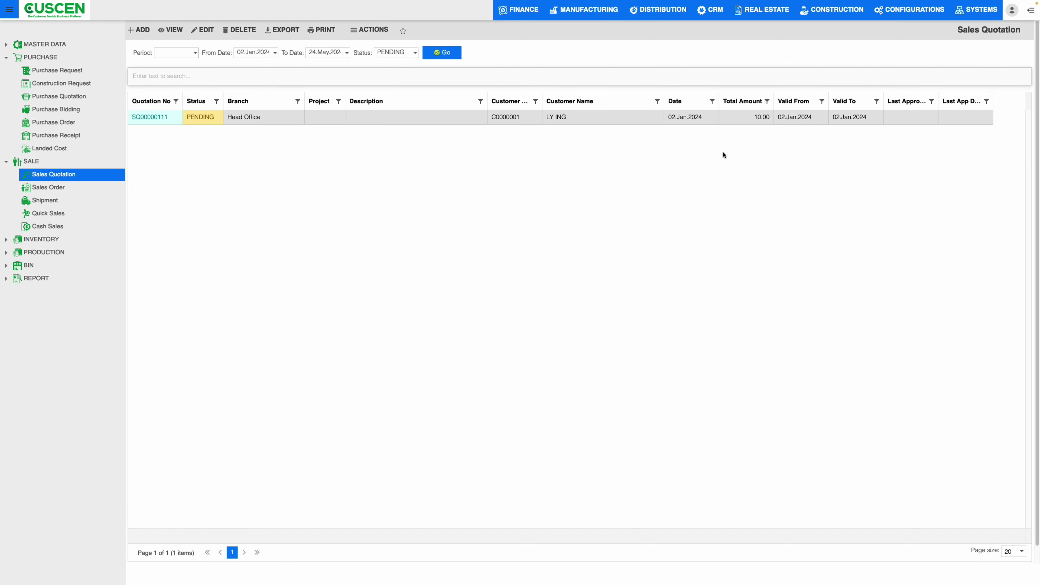
mouse_move(812, 19)
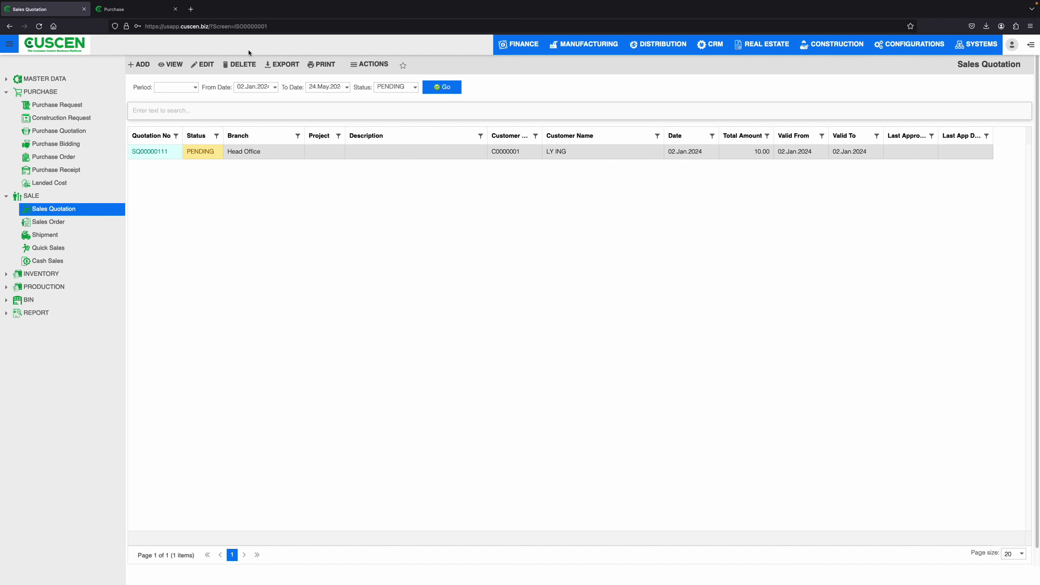
click(262, 52)
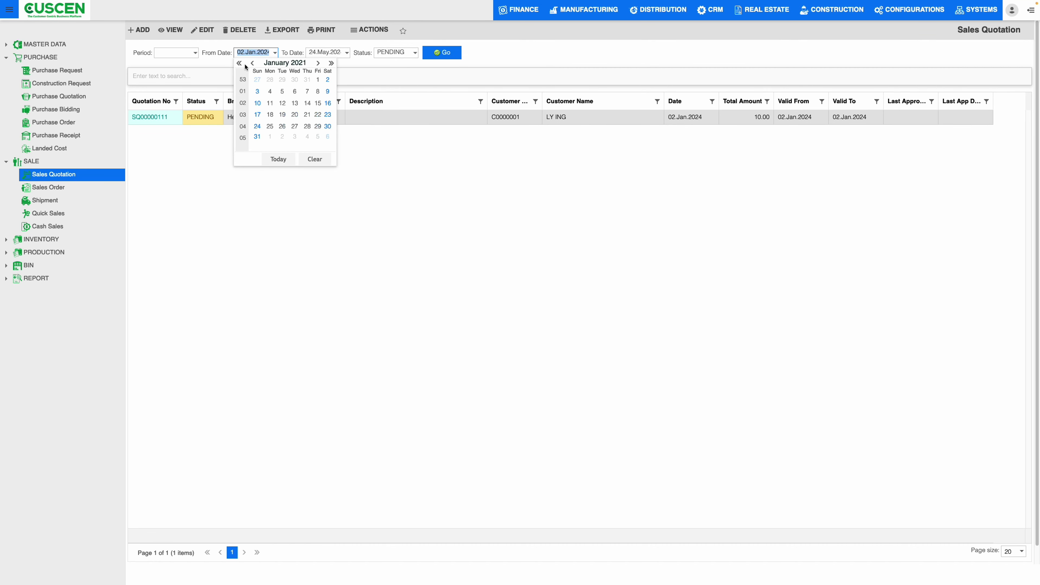
click(314, 79)
click(403, 52)
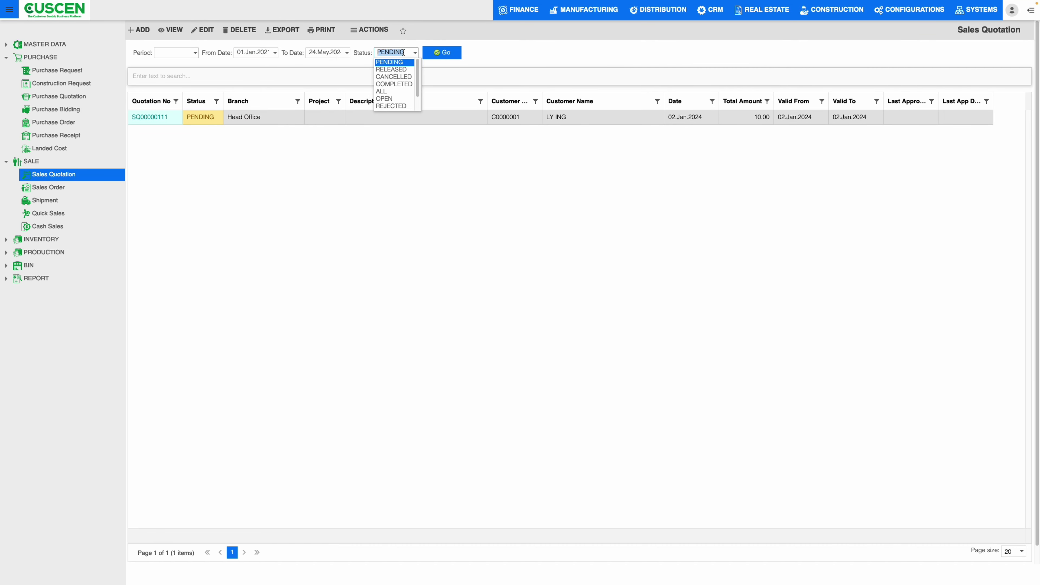
click(392, 91)
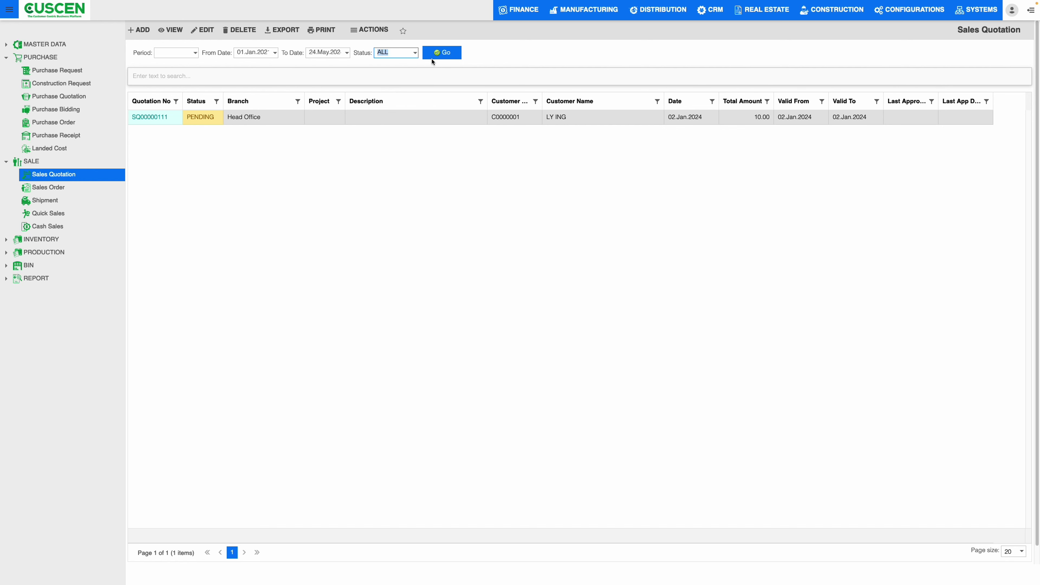
click(439, 60)
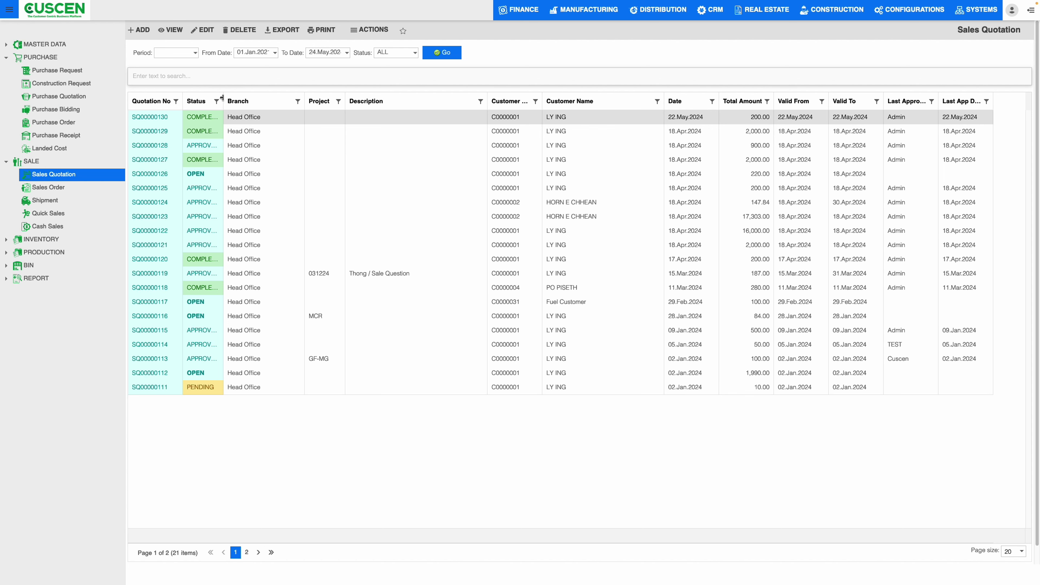
Widen the Status, Customer Code, Last Approver and Last App Date columns of the sales quotation list.
drag(222, 97, 249, 96)
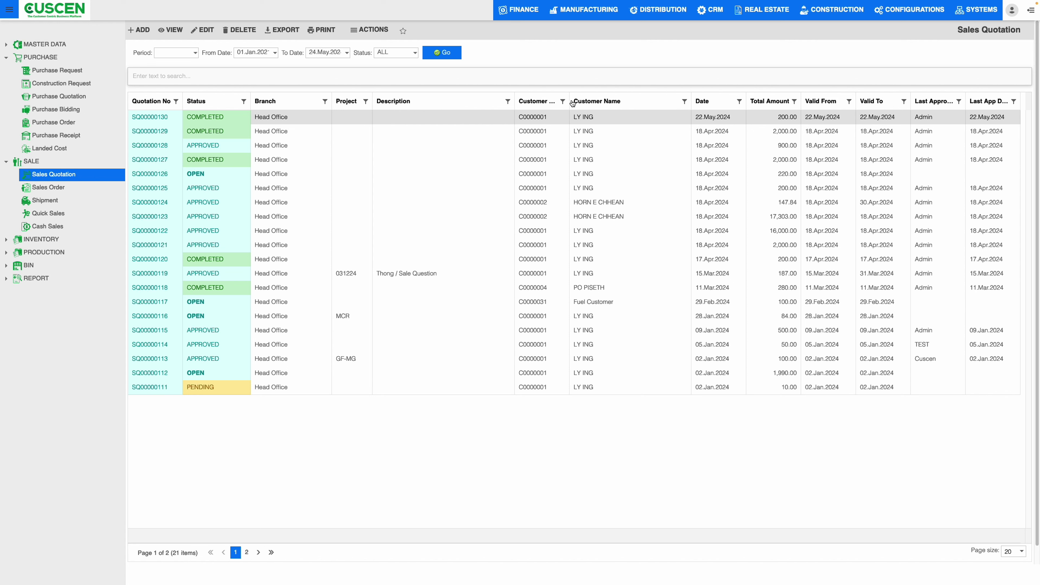
drag(569, 101, 590, 101)
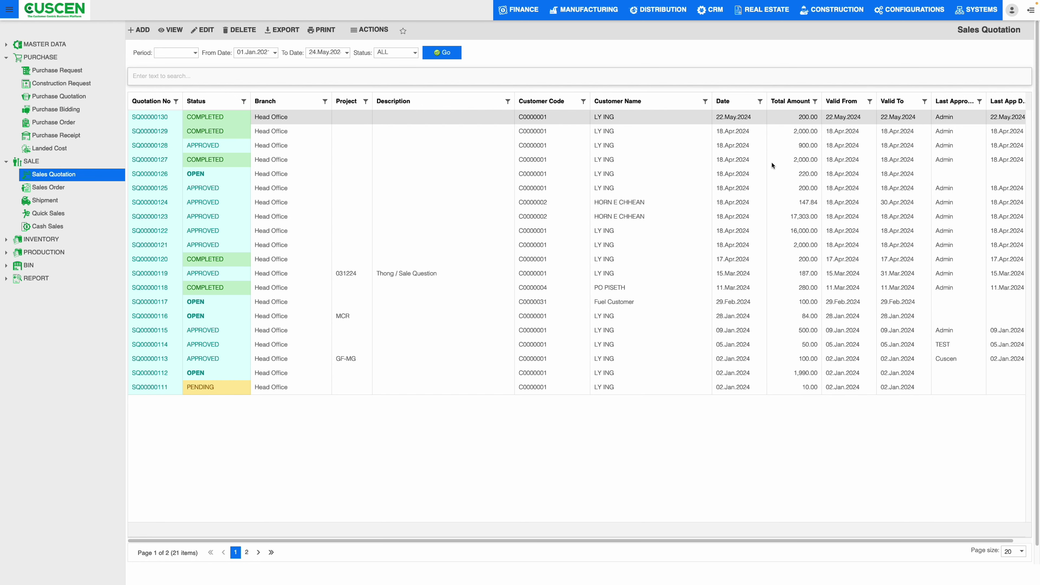
drag(365, 541, 393, 542)
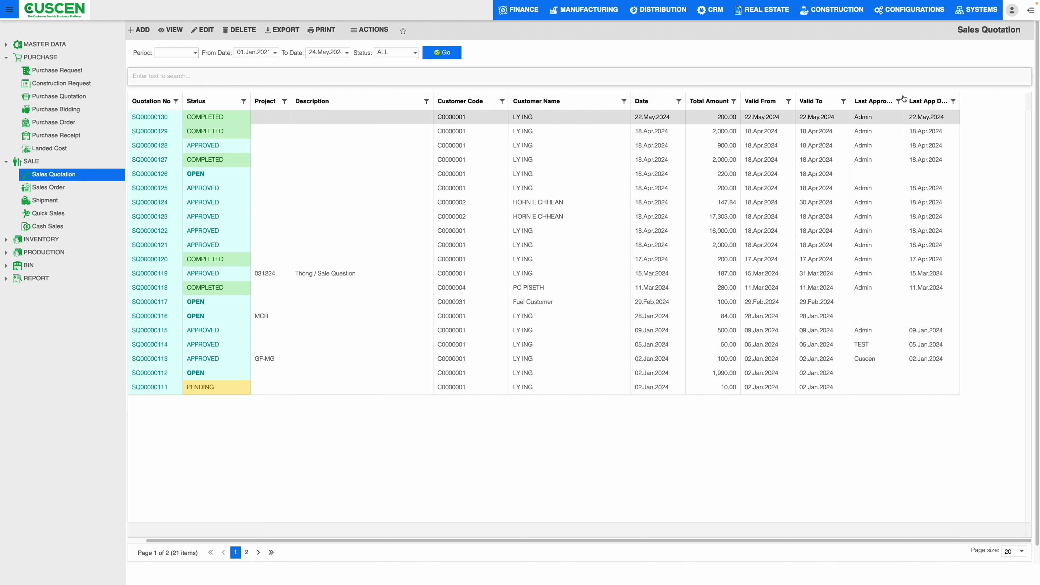
drag(905, 102, 999, 102)
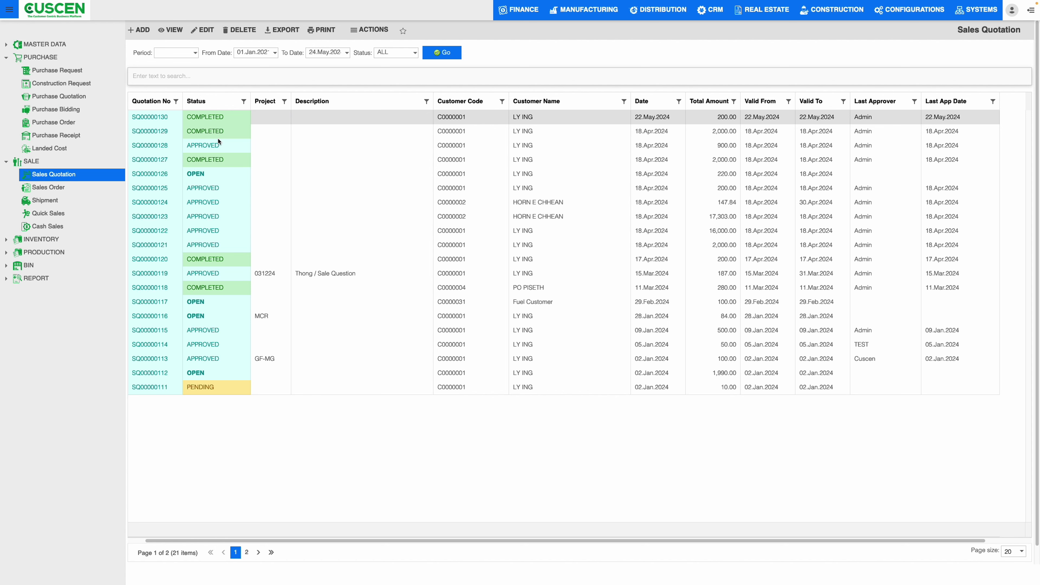
Start a new sales quotation and look at the available quotation types.
click(143, 31)
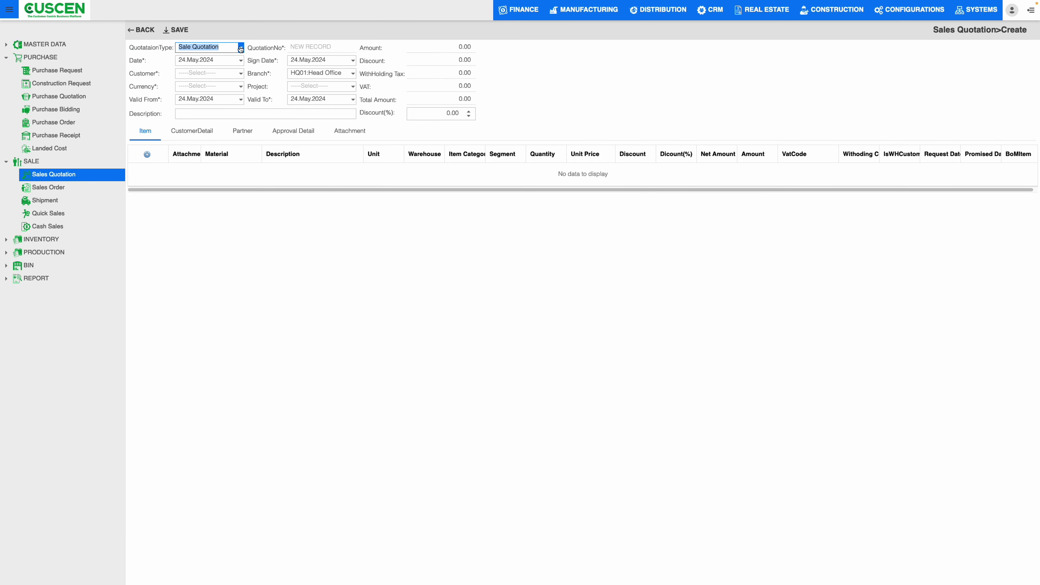
click(240, 48)
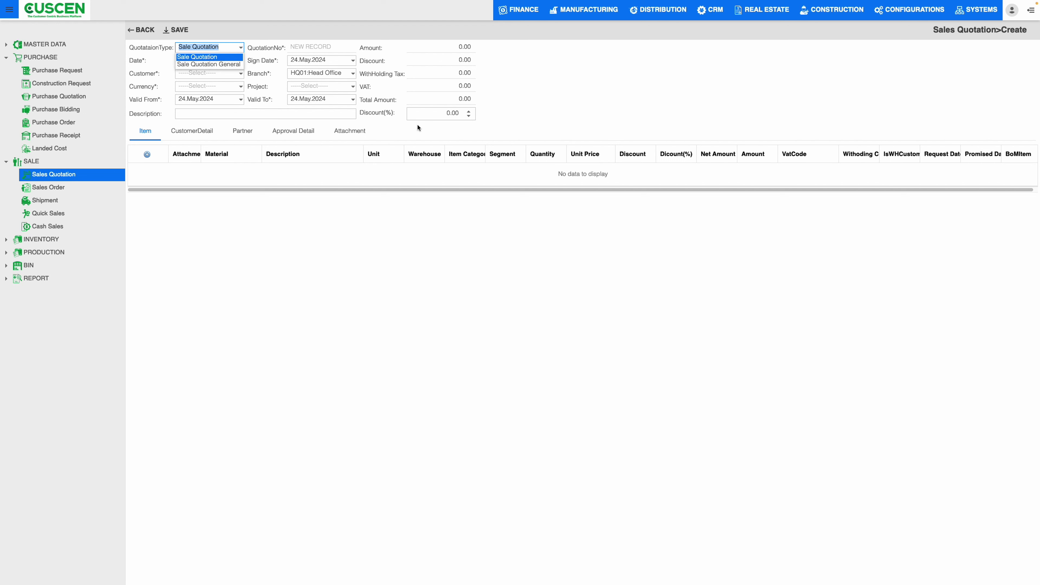
click(826, 65)
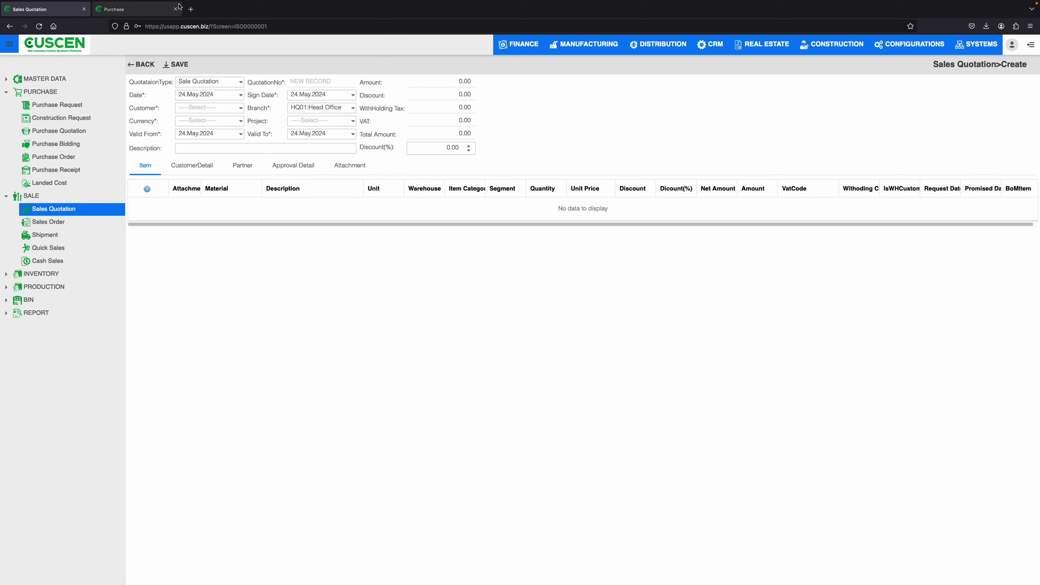
Open the sales preferences and compare the configured quotation types with the choices offered on the new sales quotation.
click(155, 8)
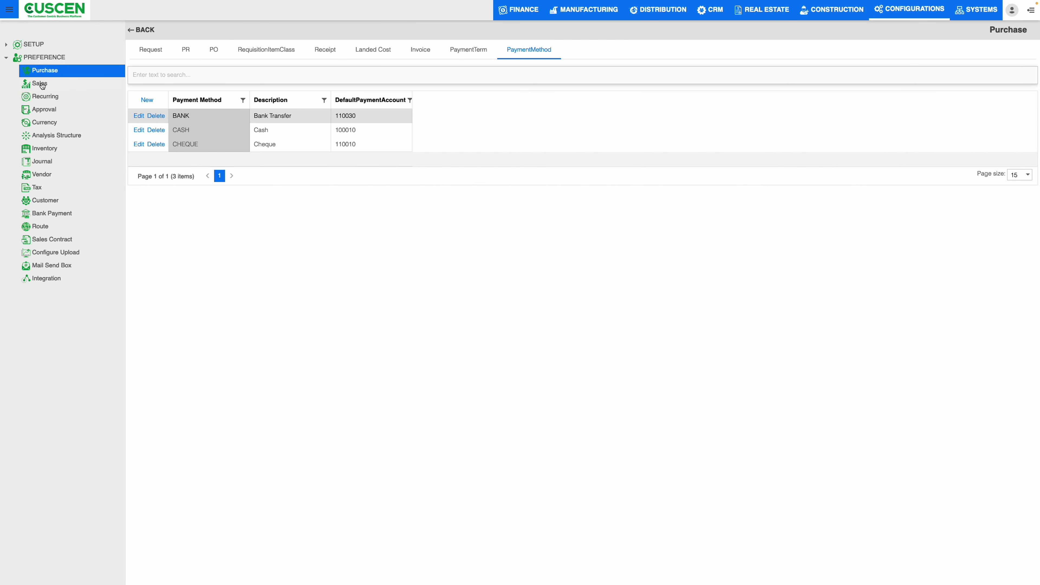
click(42, 85)
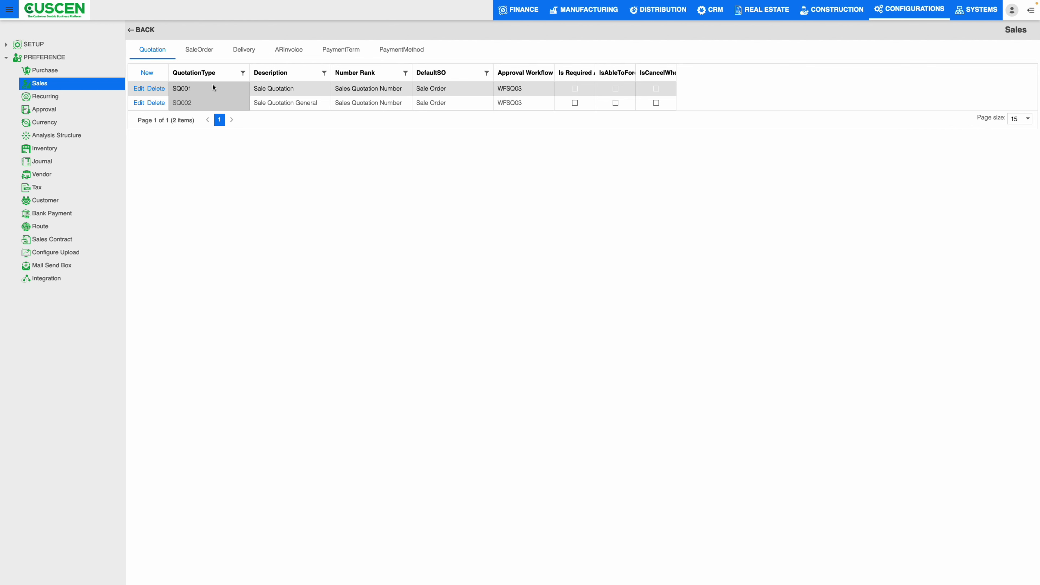
click(297, 103)
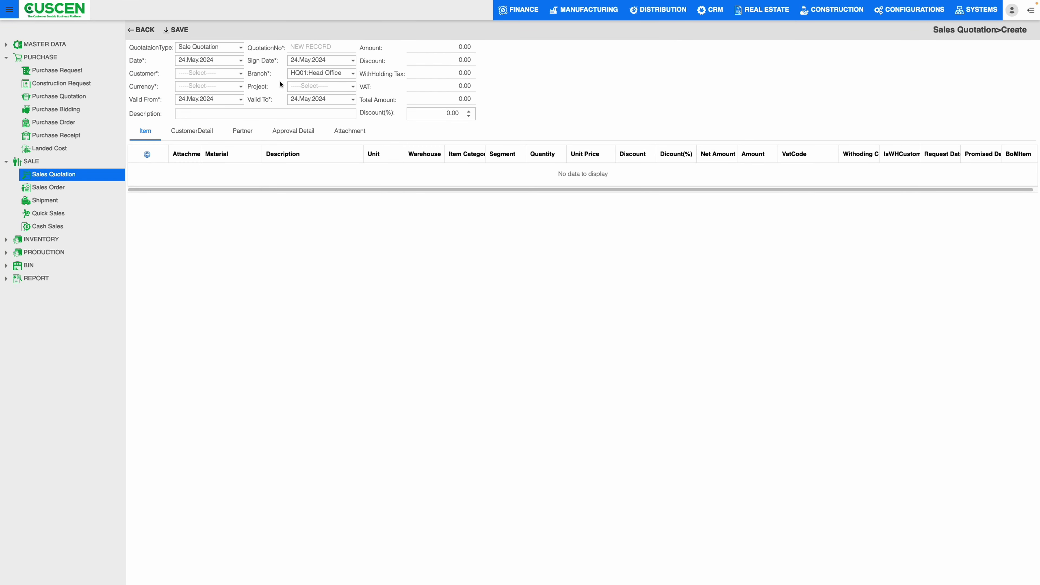
click(209, 47)
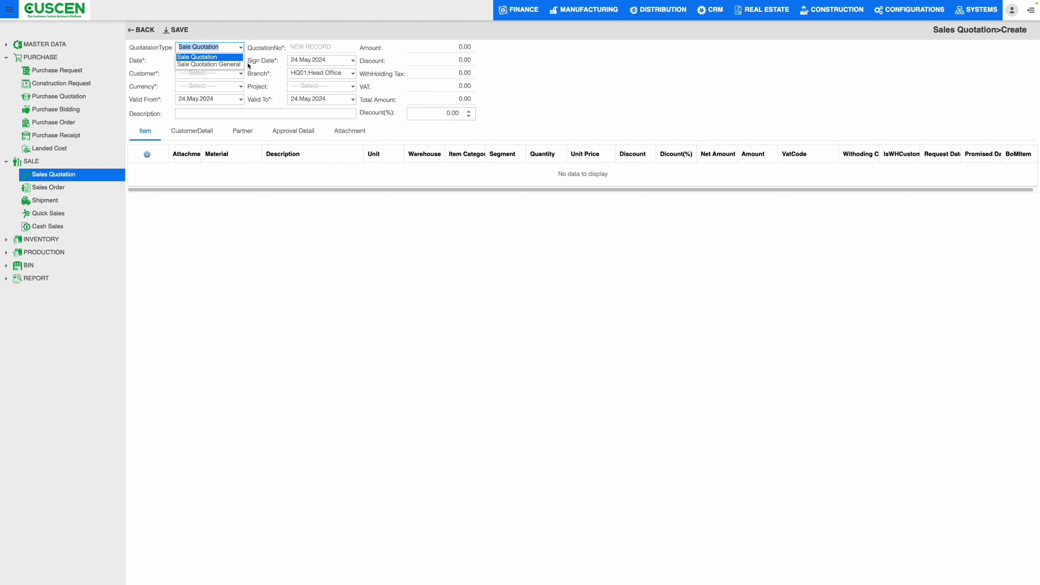
click(238, 36)
click(172, 9)
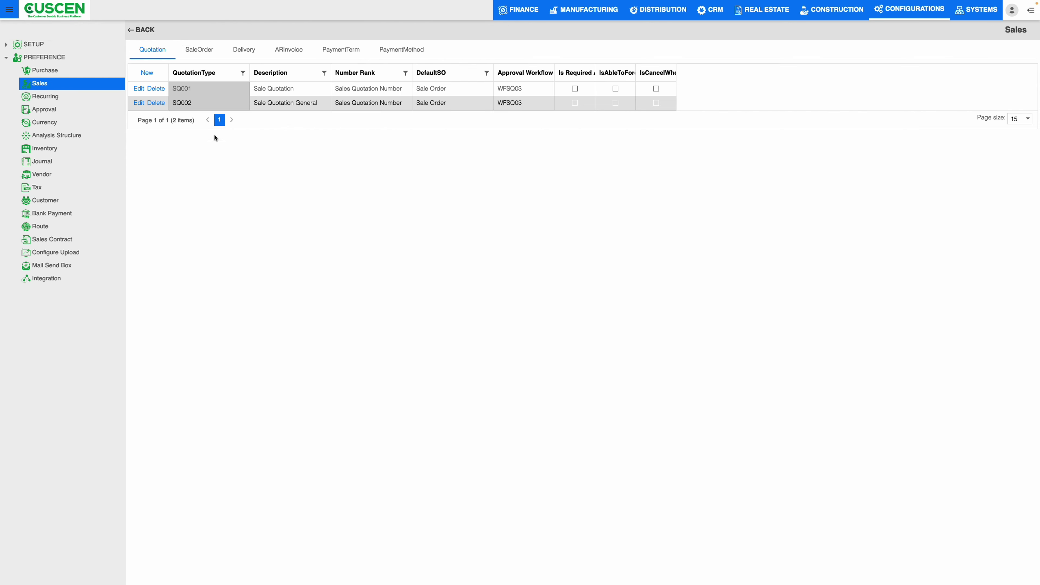
Start a new quotation type with the Workflow number rank and the WFSOEMAIL approval workflow.
click(147, 73)
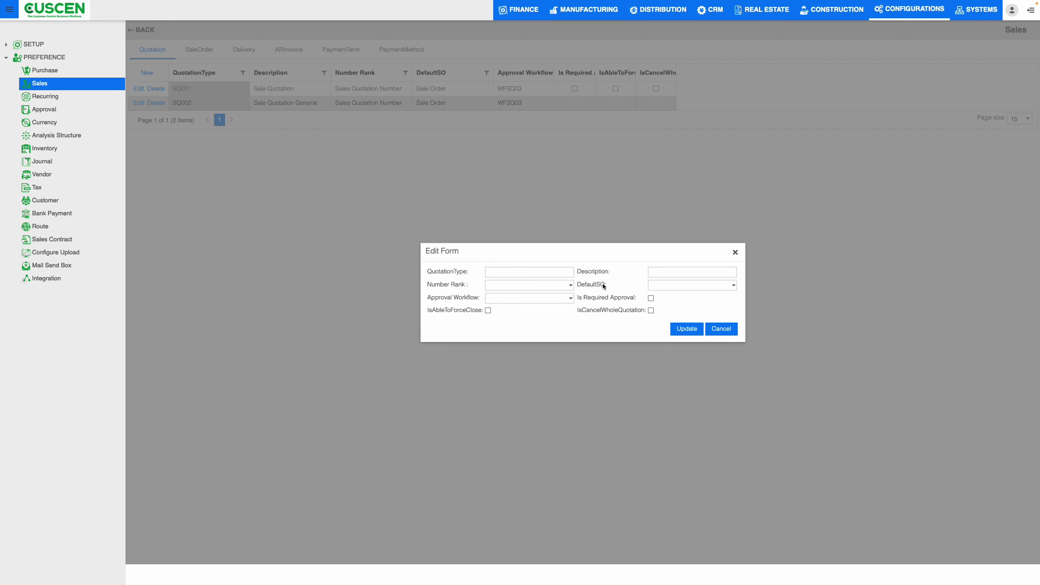
click(504, 273)
click(570, 285)
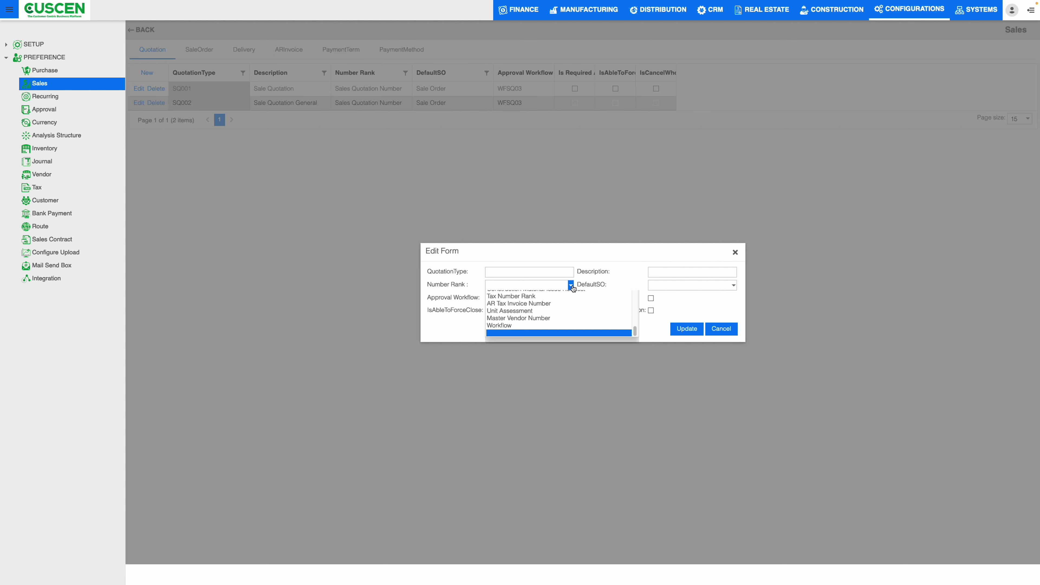
click(541, 333)
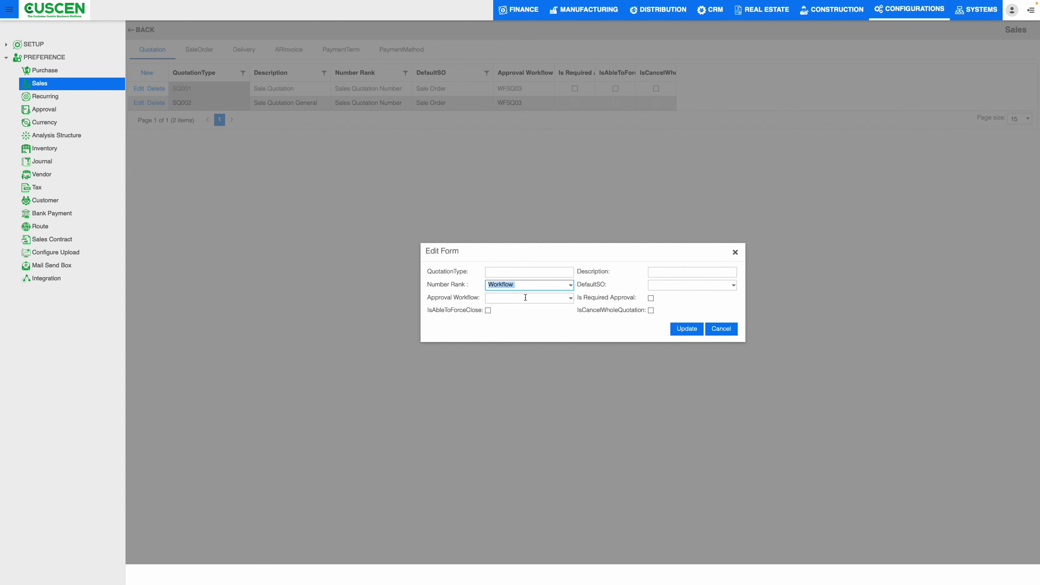
click(570, 298)
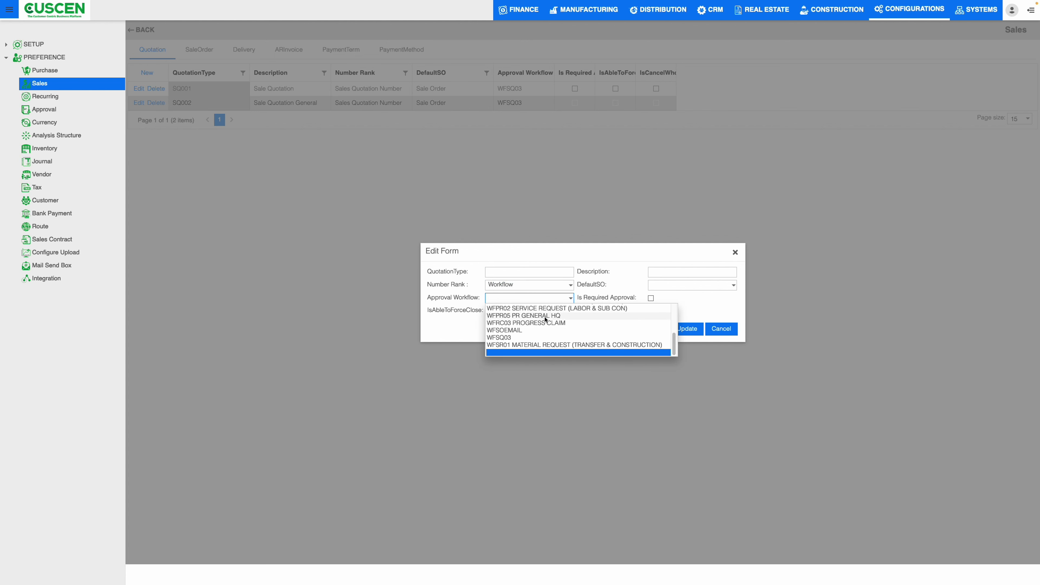
click(529, 331)
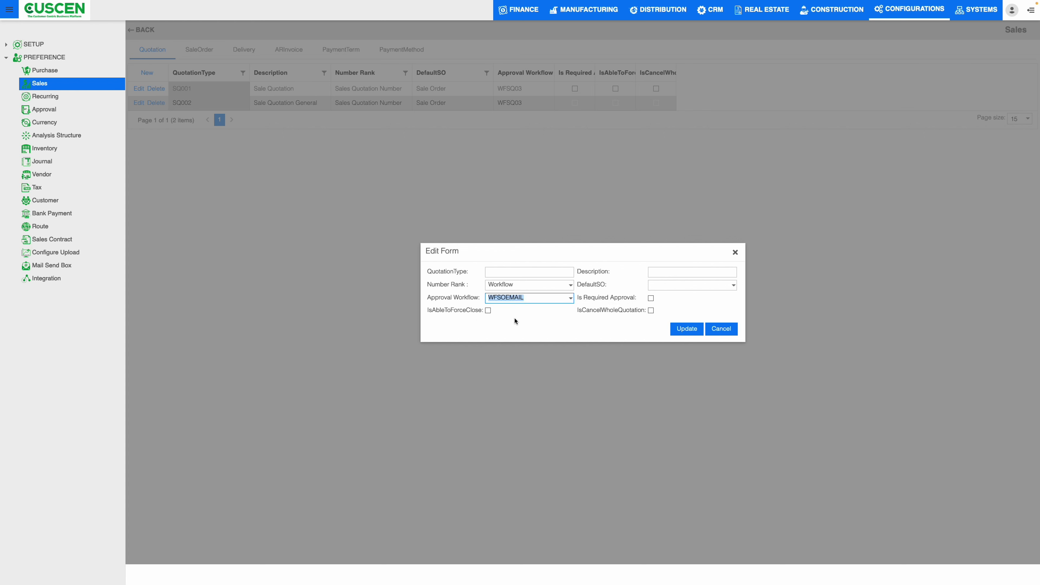
Describe the new quotation type as test with Sale Order as its DefaultSO, and close the form without saving.
click(660, 273)
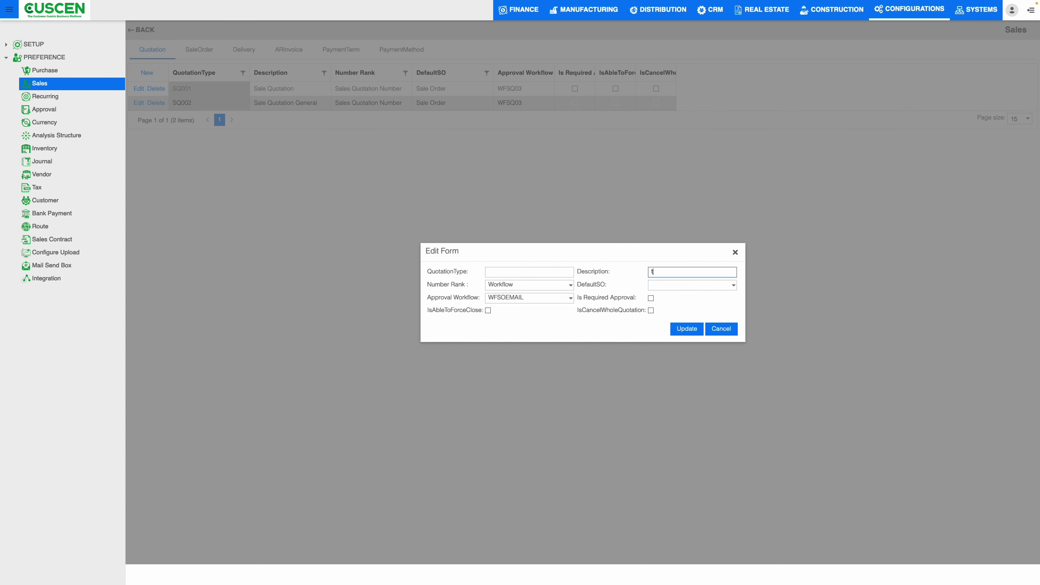
click(733, 285)
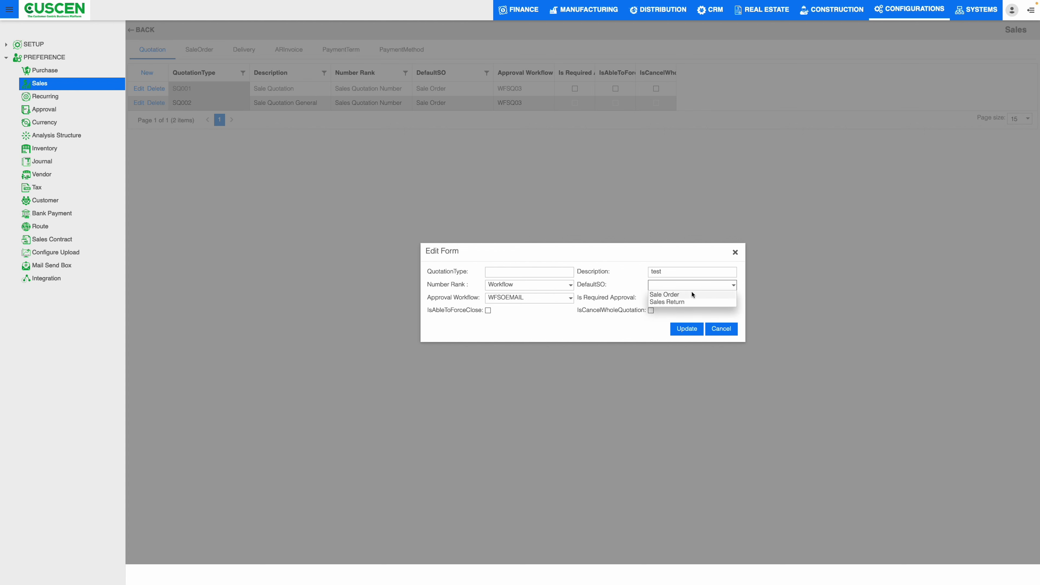
click(684, 295)
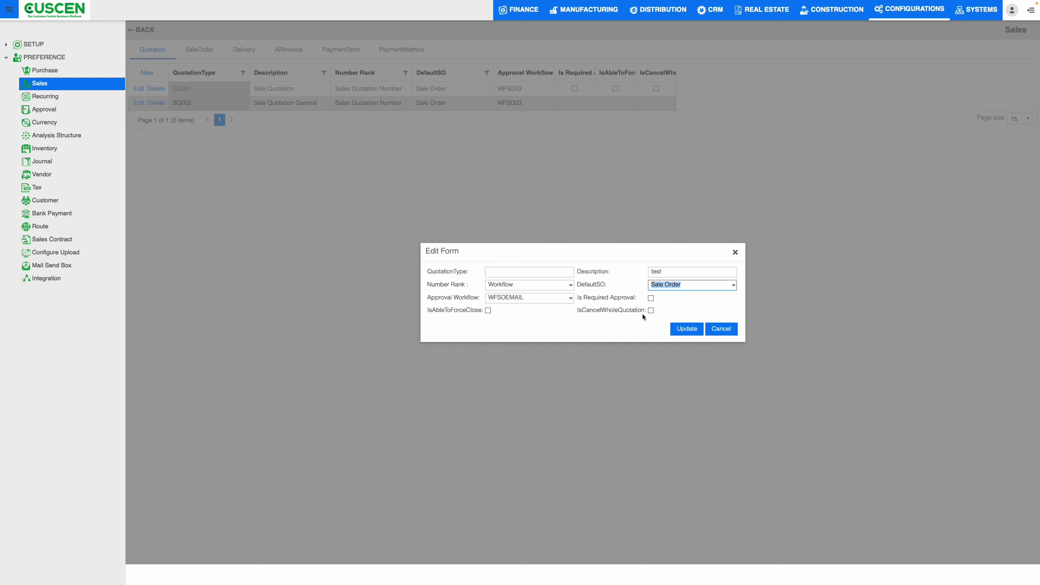
drag(637, 298, 587, 303)
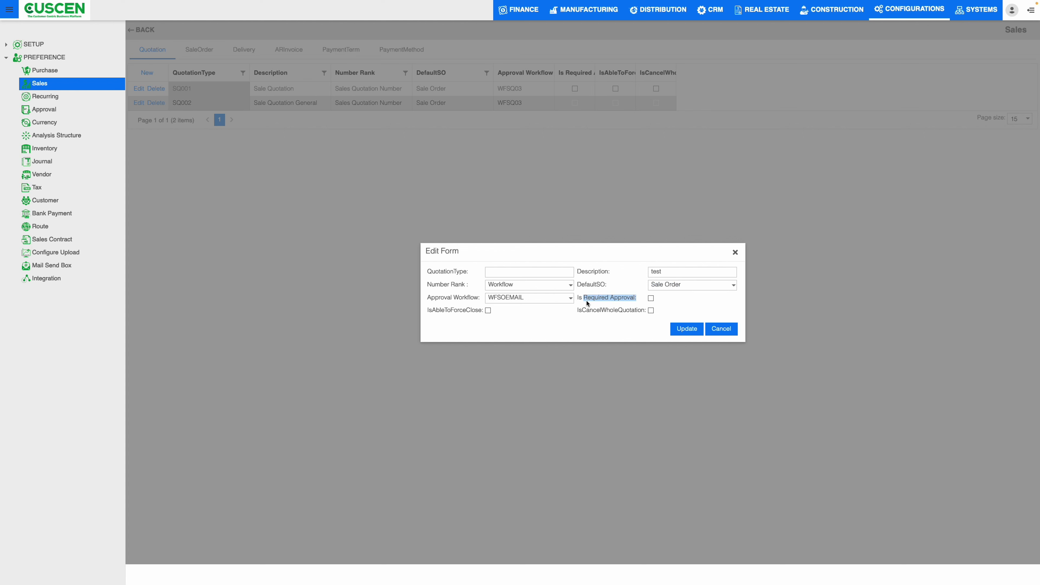
click(651, 298)
drag(583, 311, 611, 311)
click(611, 310)
click(735, 252)
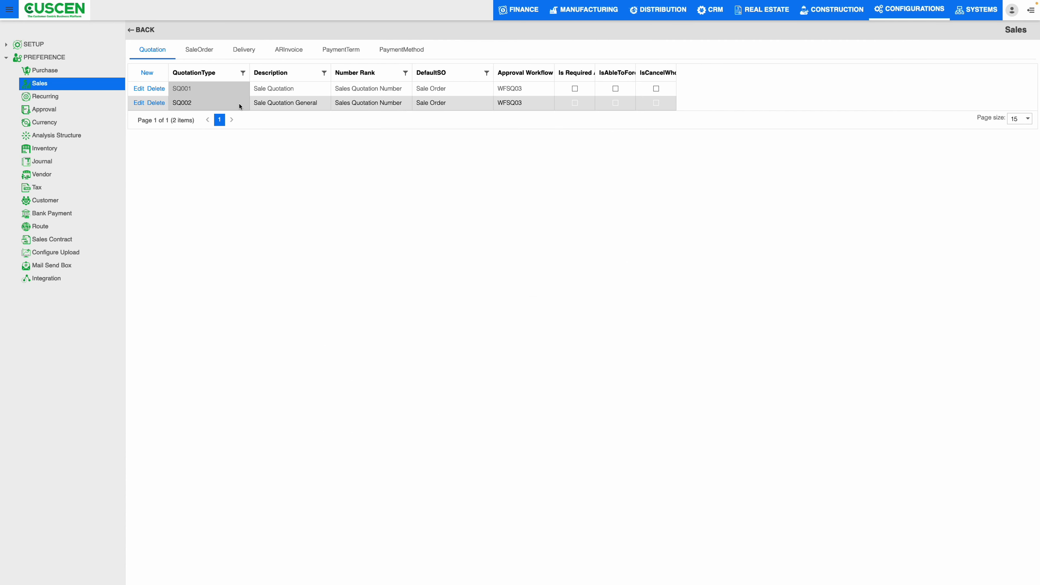
Review the codes, descriptions, number ranks and approval workflows of the sale order types, and open the delivery types.
click(204, 51)
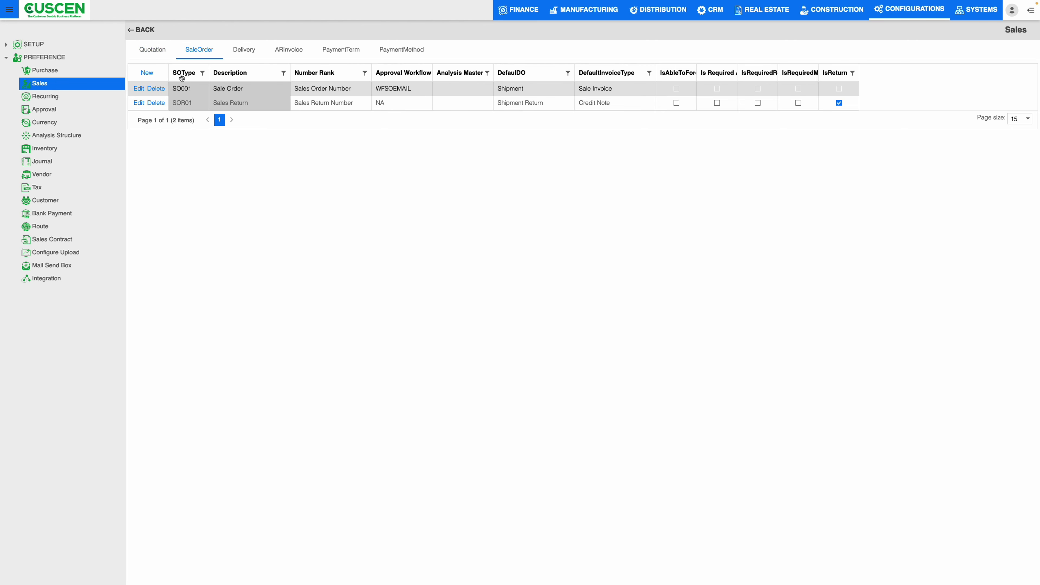
drag(173, 89, 194, 91)
click(194, 107)
drag(240, 93, 277, 82)
click(252, 105)
drag(294, 89, 356, 102)
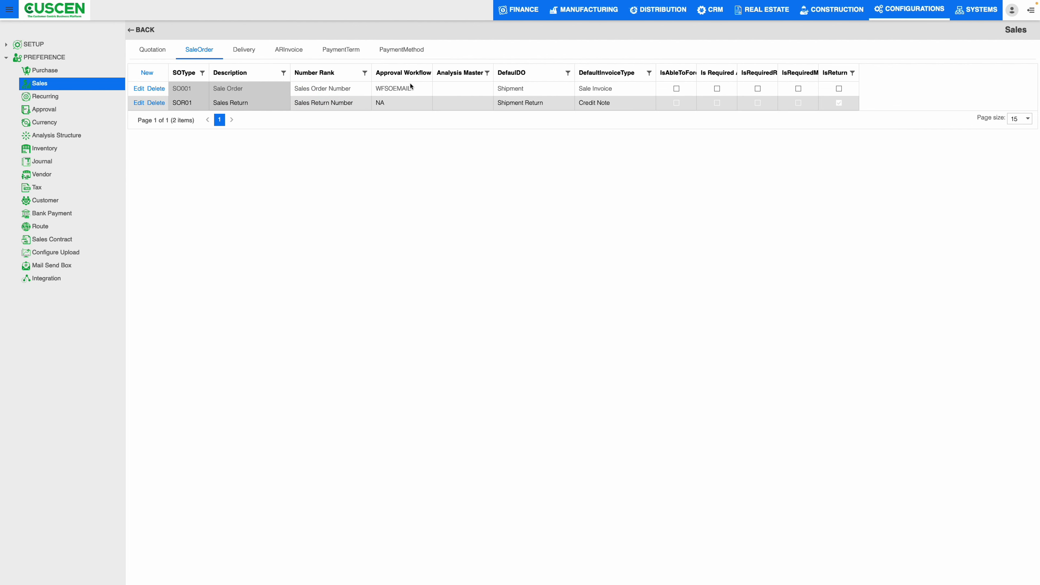
drag(413, 88, 376, 104)
click(242, 51)
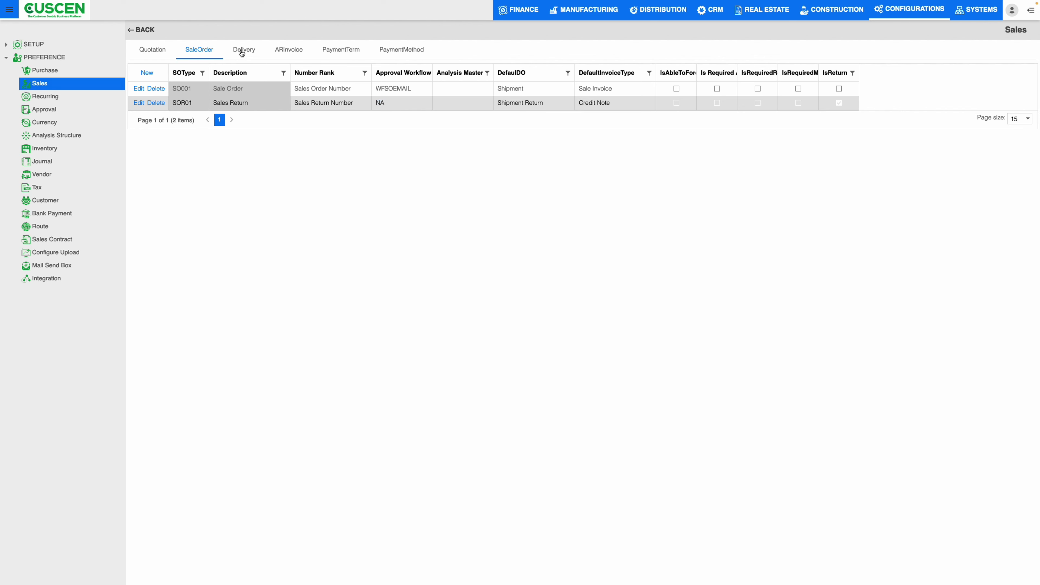
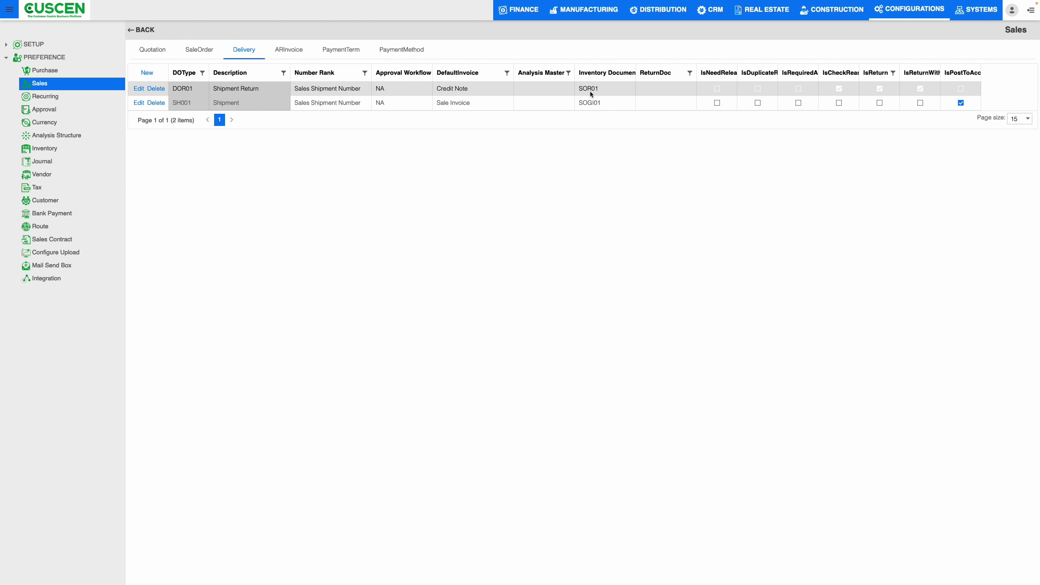
Review the AR invoice types from cash sales to debit note, including their remaining settings columns.
click(291, 52)
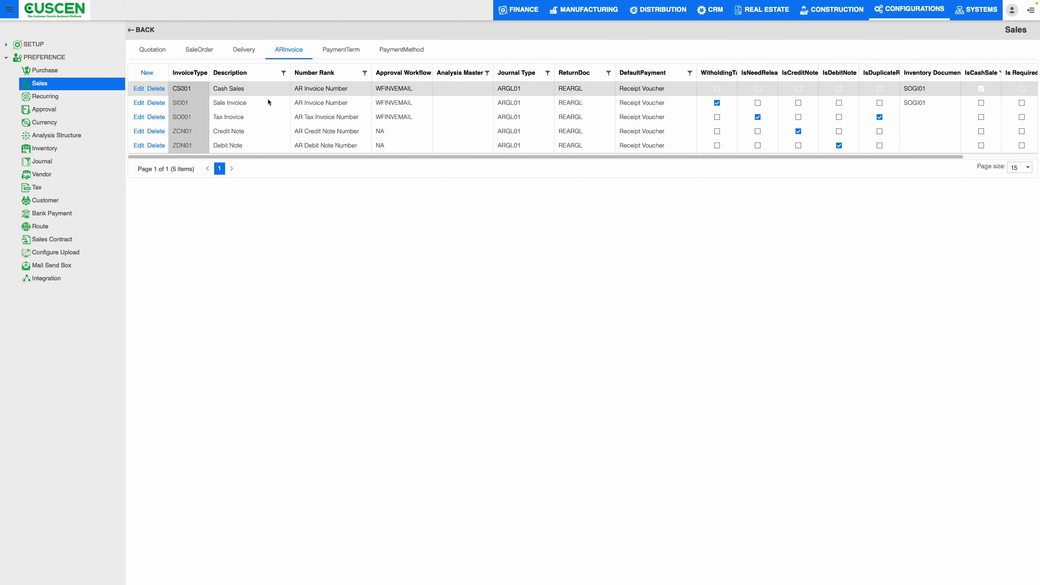
click(253, 103)
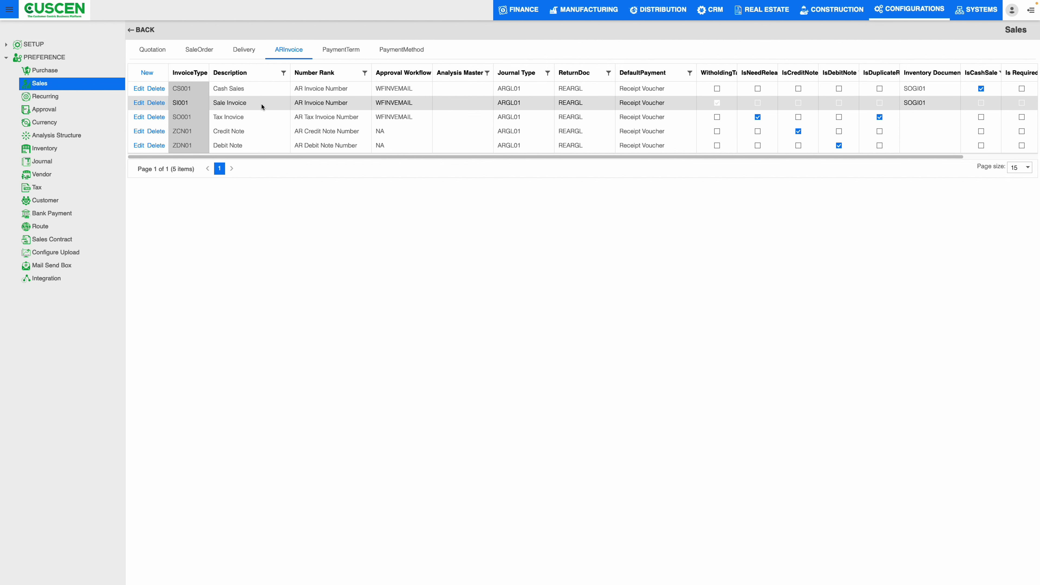
click(252, 118)
click(245, 131)
click(243, 146)
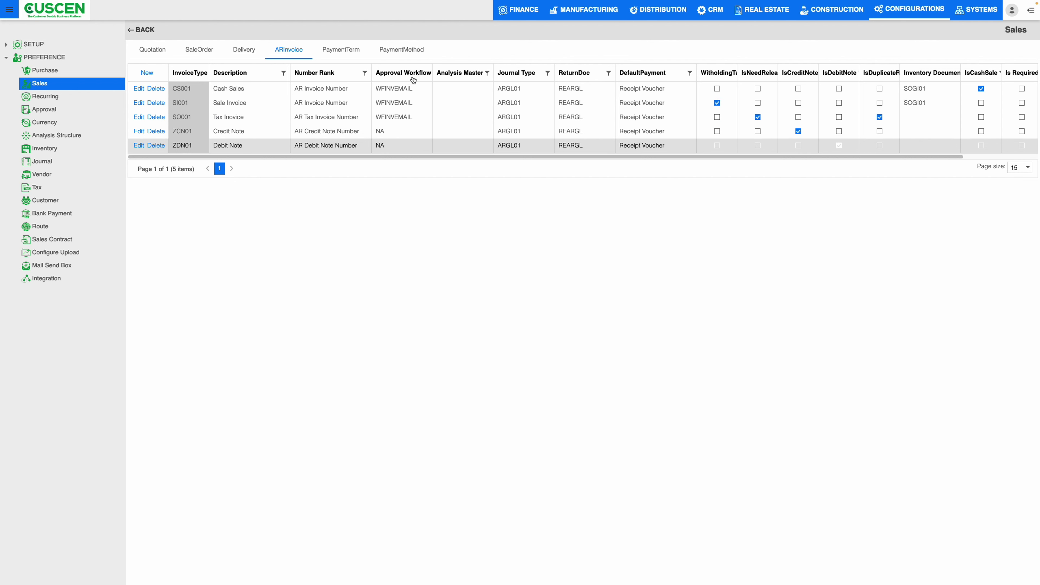
drag(422, 156, 656, 152)
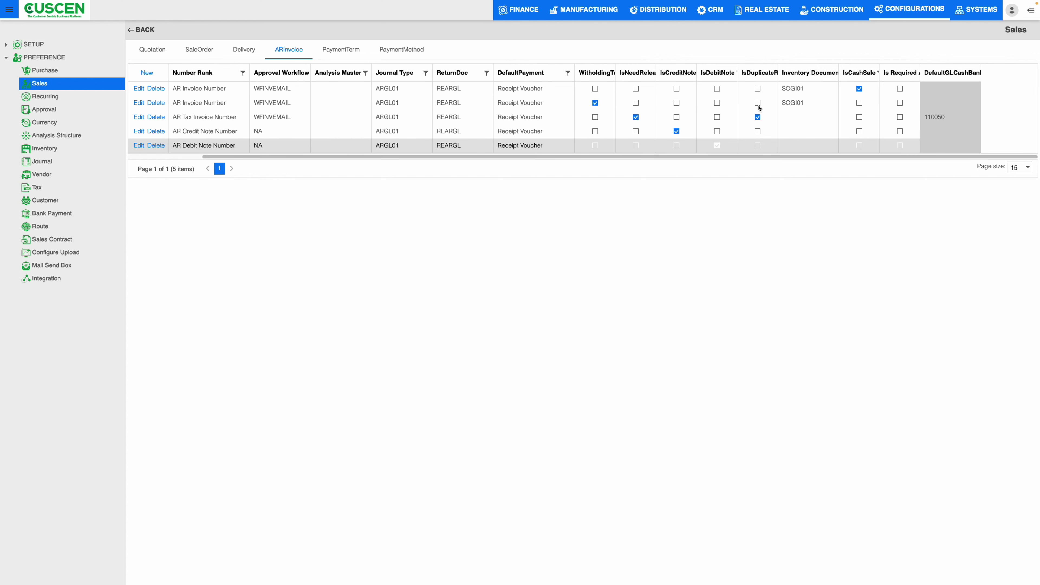
Review the payment terms configured for sales, with their codes and descriptions.
click(330, 49)
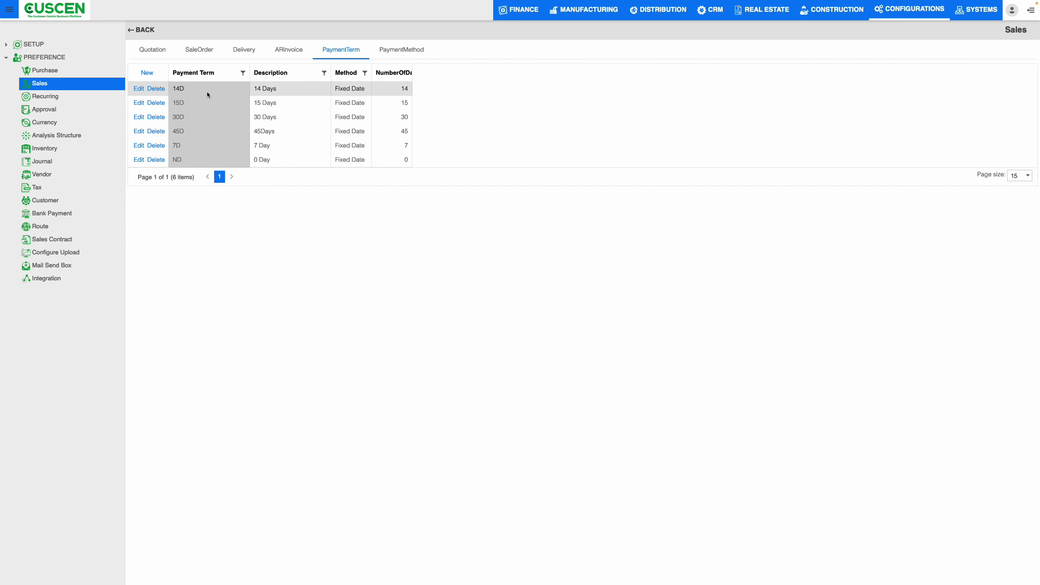
triple_click(277, 90)
double_click(179, 102)
drag(278, 107, 247, 117)
double_click(179, 117)
click(531, 136)
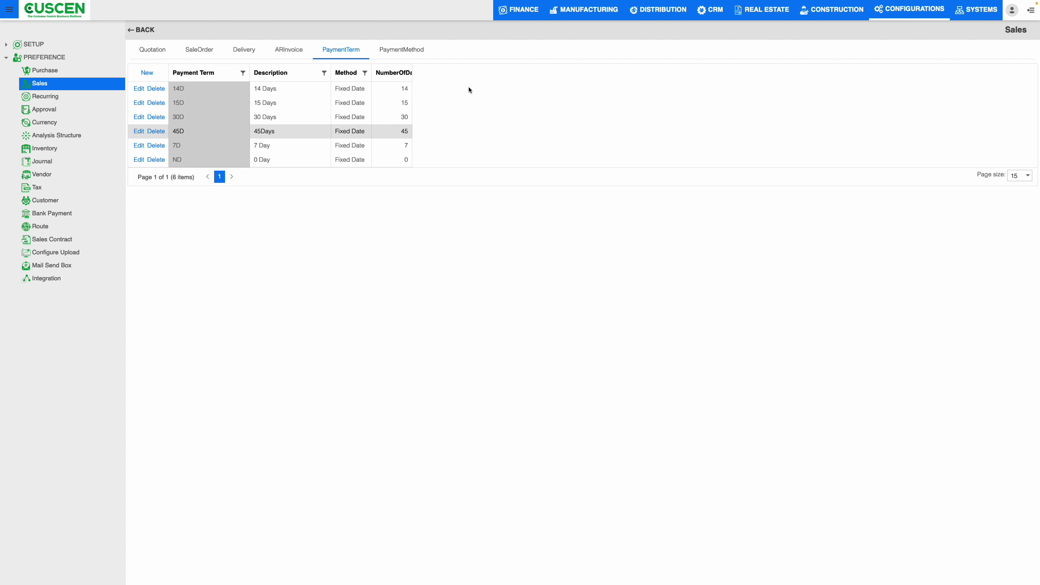
Review the bank, cash and cheque payment methods for sales and their default payment accounts.
click(416, 51)
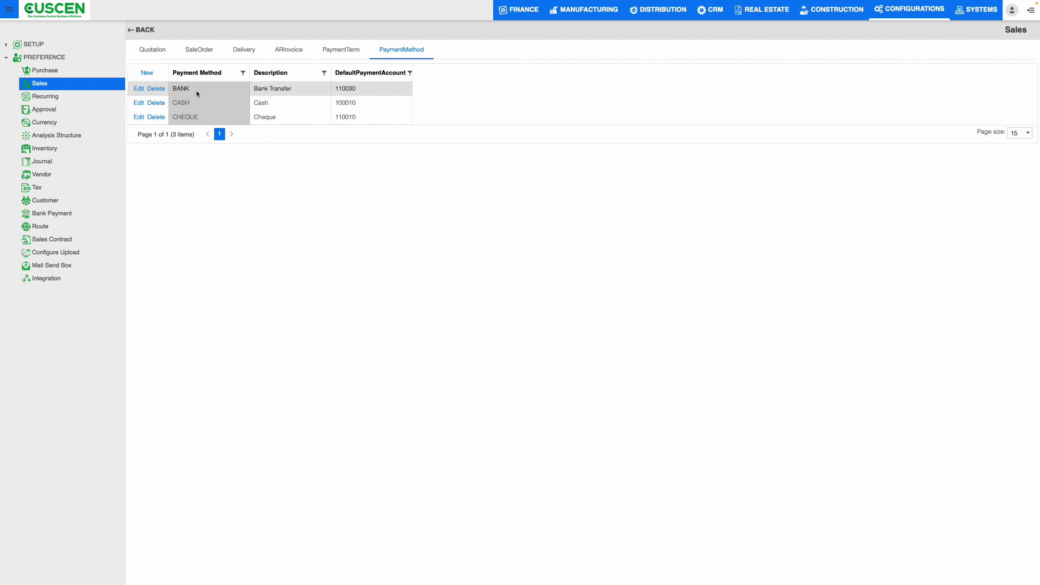
drag(293, 89, 262, 90)
drag(200, 106, 165, 106)
drag(269, 104, 248, 105)
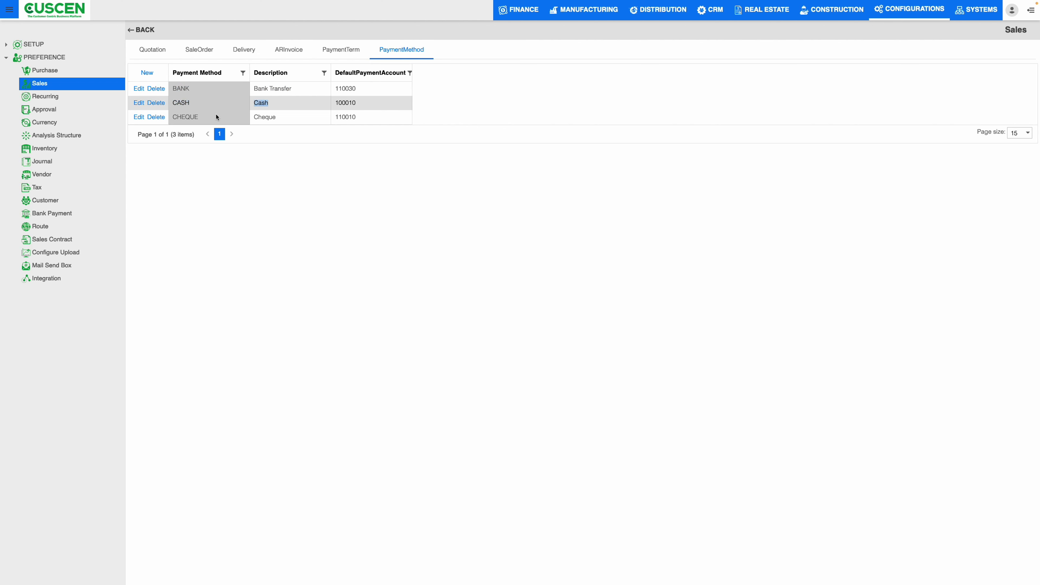
click(216, 116)
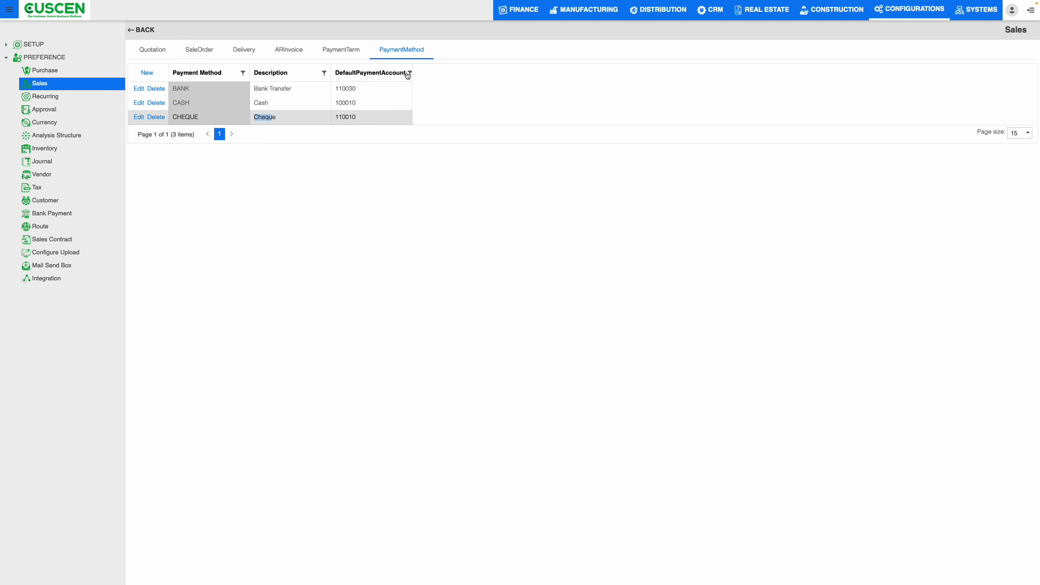
drag(405, 72, 414, 70)
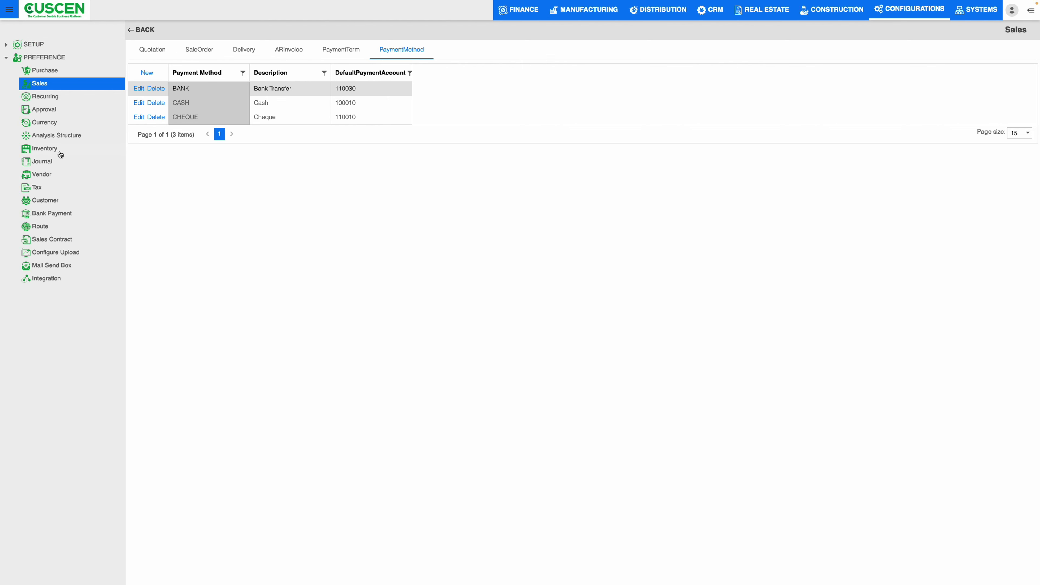
Open the approval workflow preferences and widen the WF Object, Mail To After, Mail CC After and ByDepartment columns.
click(51, 111)
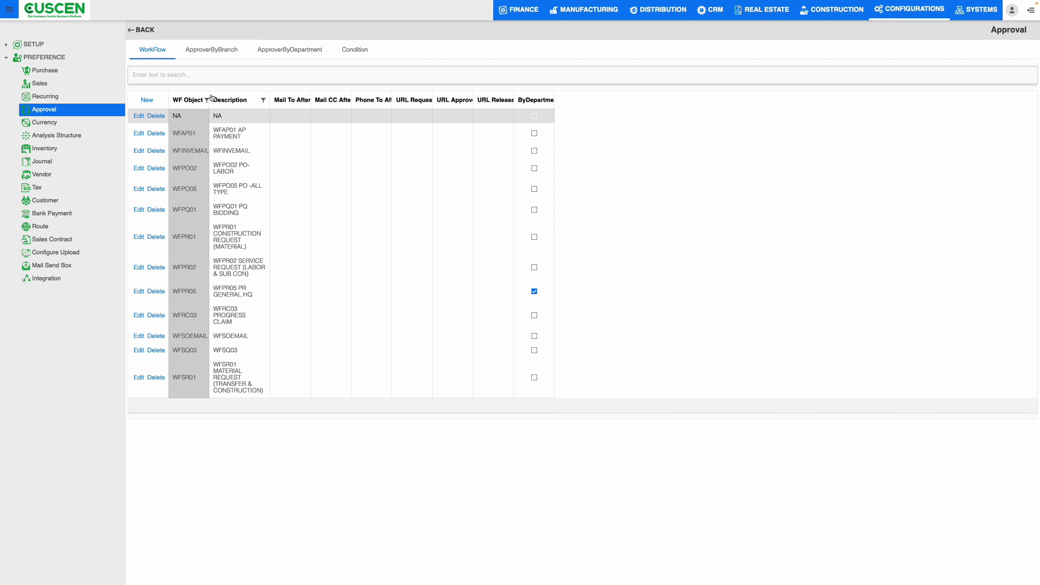
drag(210, 98, 237, 99)
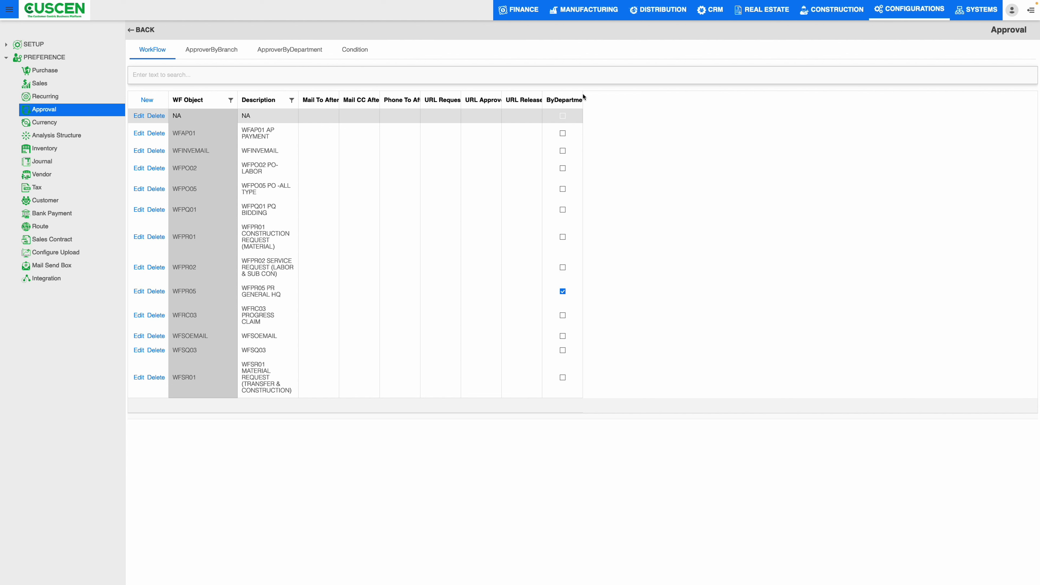
drag(582, 97, 618, 98)
drag(338, 94, 403, 95)
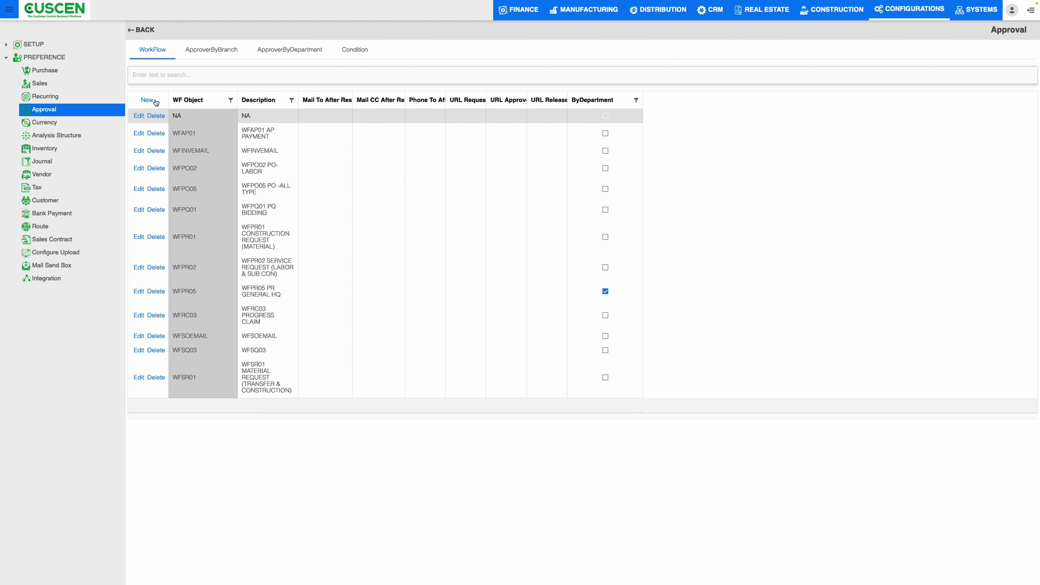
Start a blank workflow entry to examine its fields, widen the URL Approver and URL Release columns, and cancel the entry.
click(148, 101)
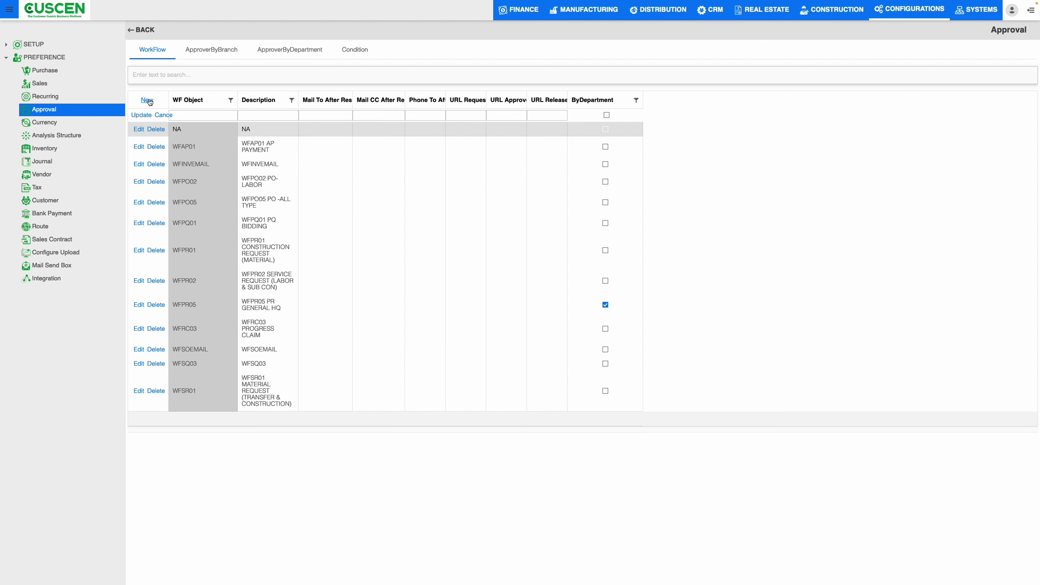
click(204, 116)
click(271, 115)
drag(527, 100, 610, 99)
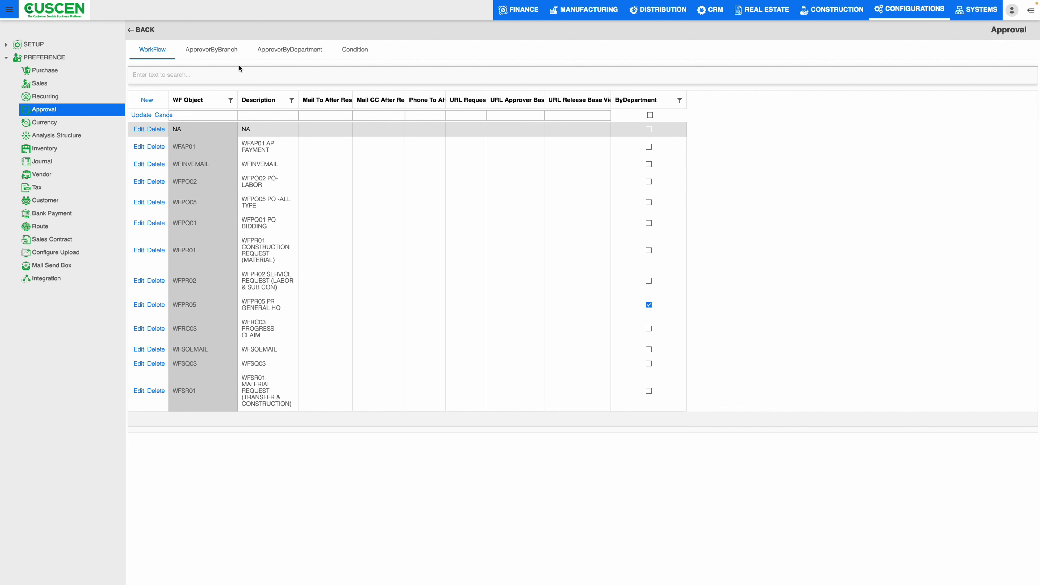
click(164, 115)
Review the approvers configured by branch, widening the ApproveLevel column, and the approvers configured by department.
click(203, 54)
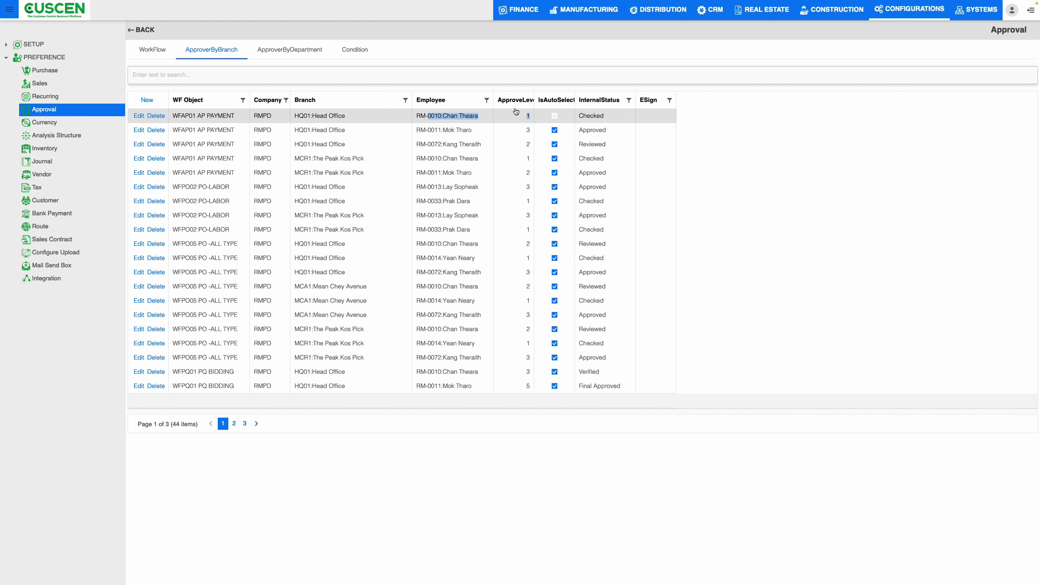
drag(534, 100, 553, 101)
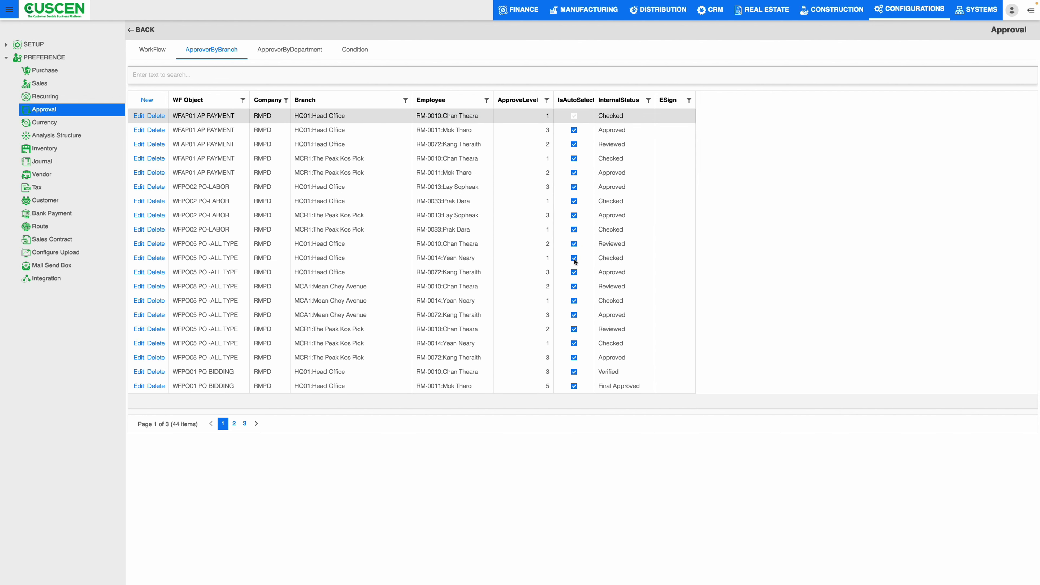
drag(641, 101, 621, 103)
click(615, 131)
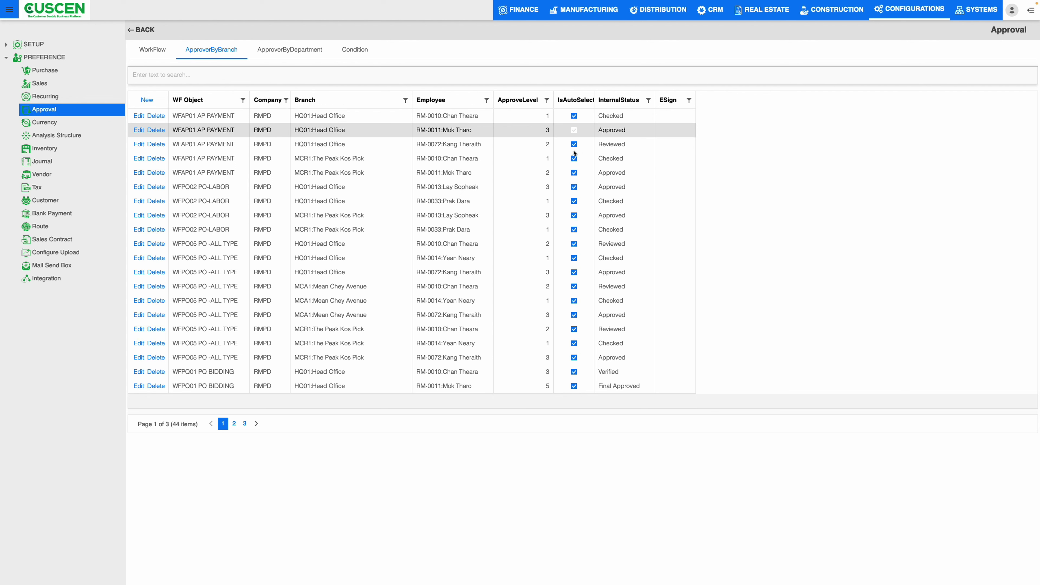
click(270, 55)
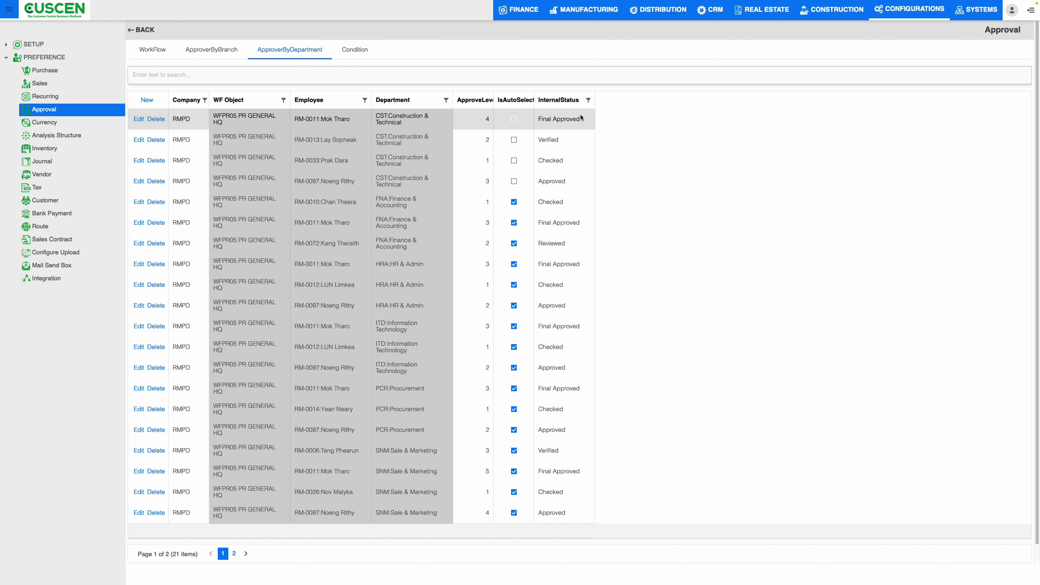
Review the approval conditions, including workflow object, object name, field name, data type, value range, approver and group.
click(357, 57)
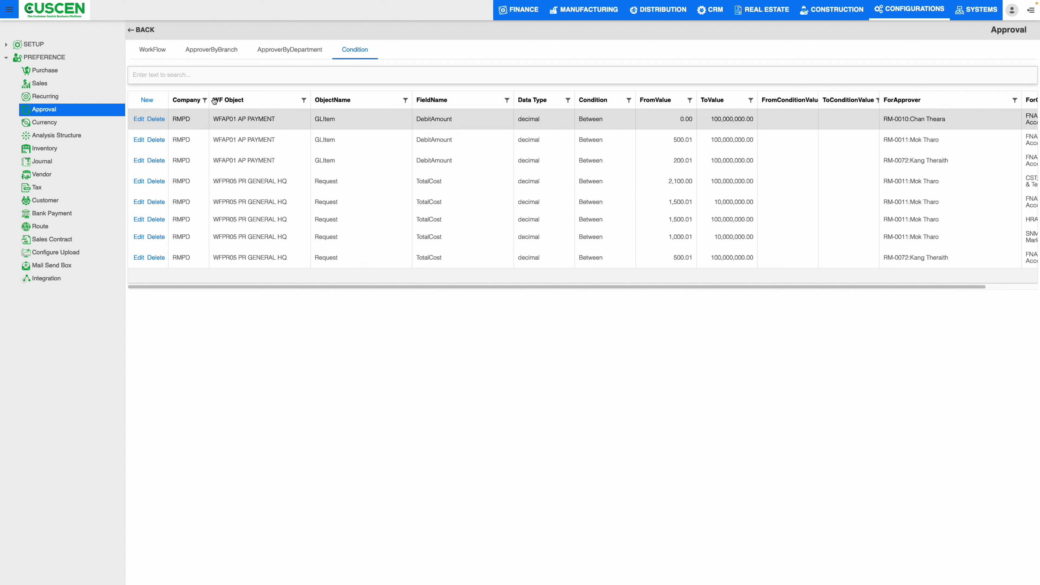
drag(213, 120, 279, 123)
click(333, 125)
double_click(325, 120)
click(458, 120)
drag(460, 121, 429, 123)
drag(518, 121, 540, 122)
click(599, 287)
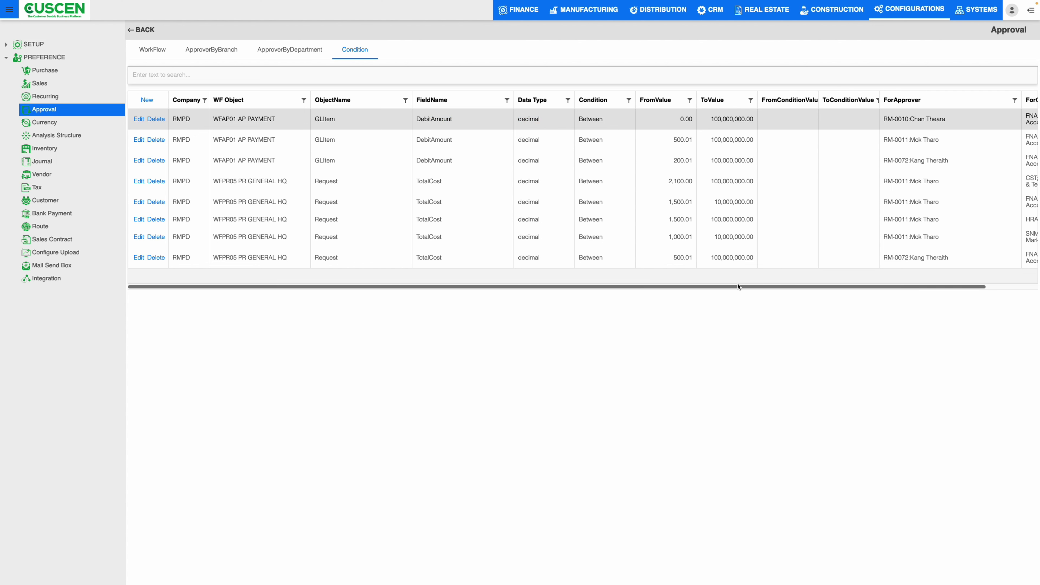
drag(739, 286, 854, 293)
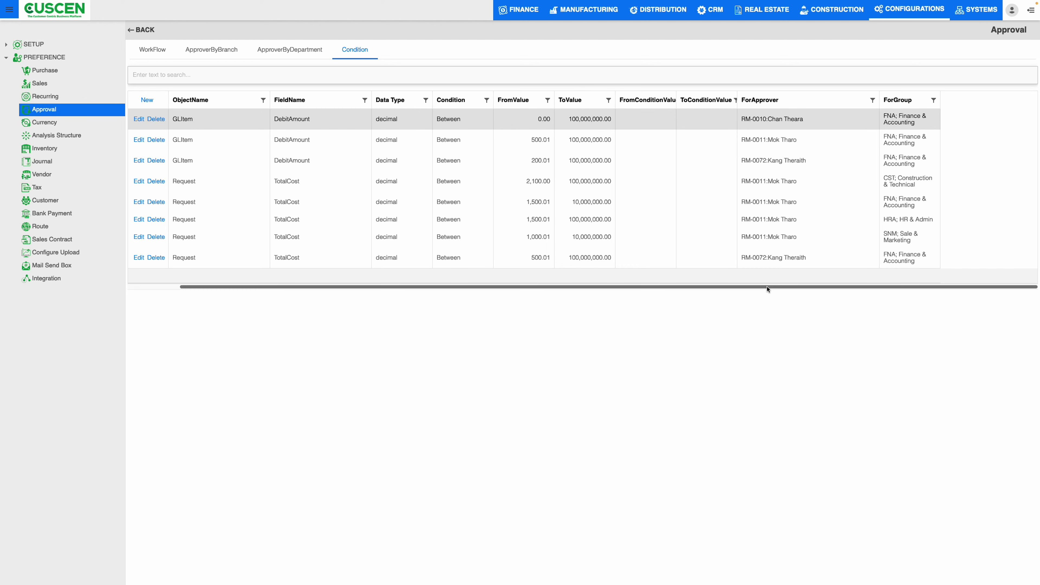
drag(767, 289, 515, 288)
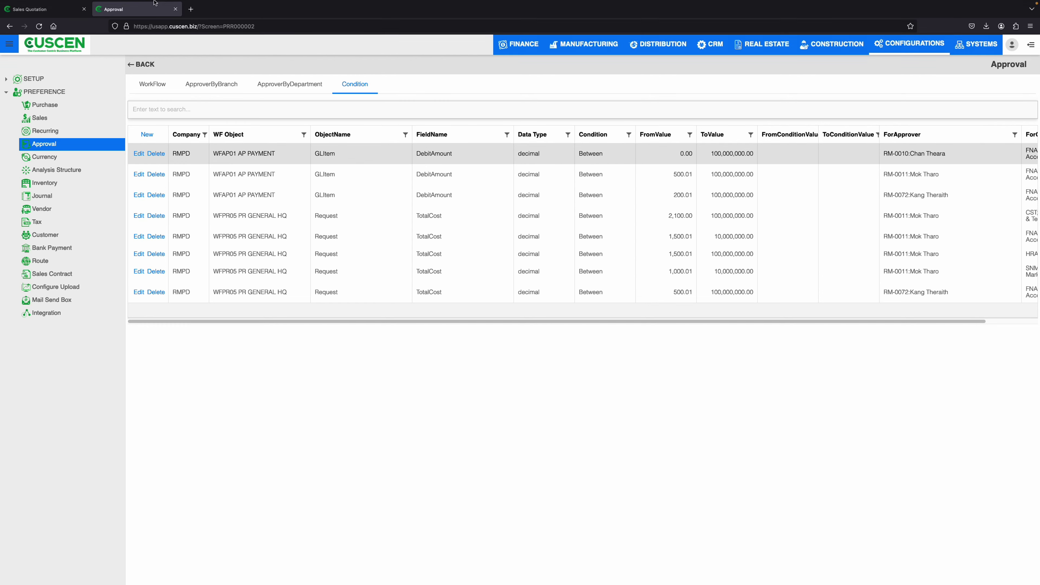
Return to the new sales quotation, set its type to Sale Quotation and choose the first customer in the list.
click(45, 27)
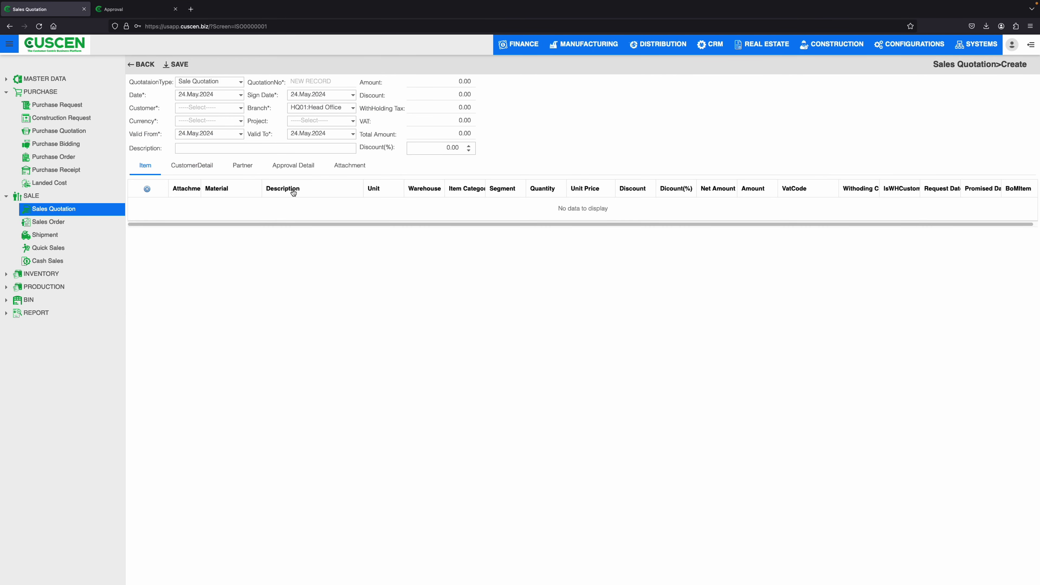
click(232, 83)
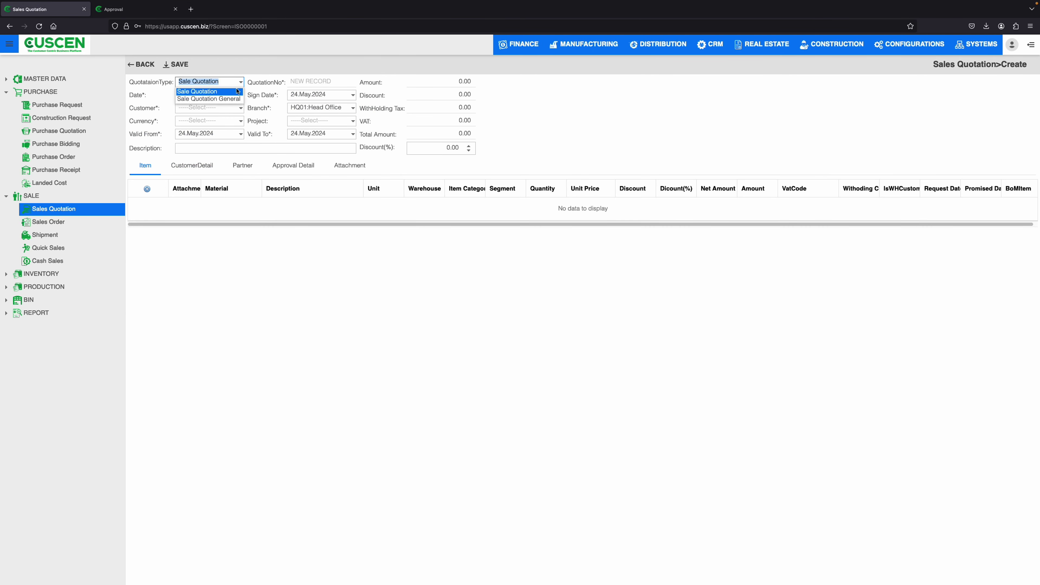
click(221, 92)
click(231, 109)
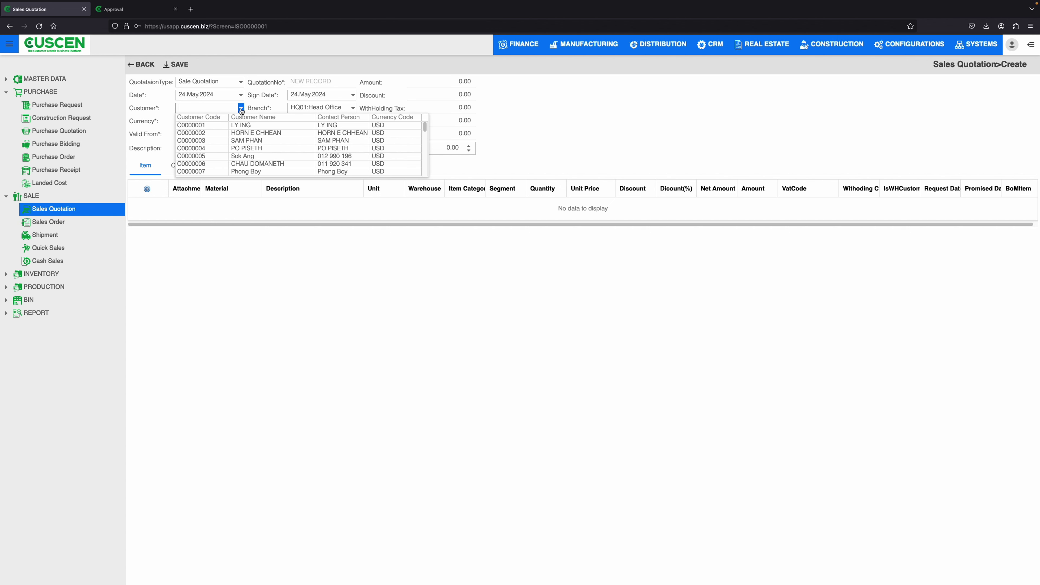
click(240, 125)
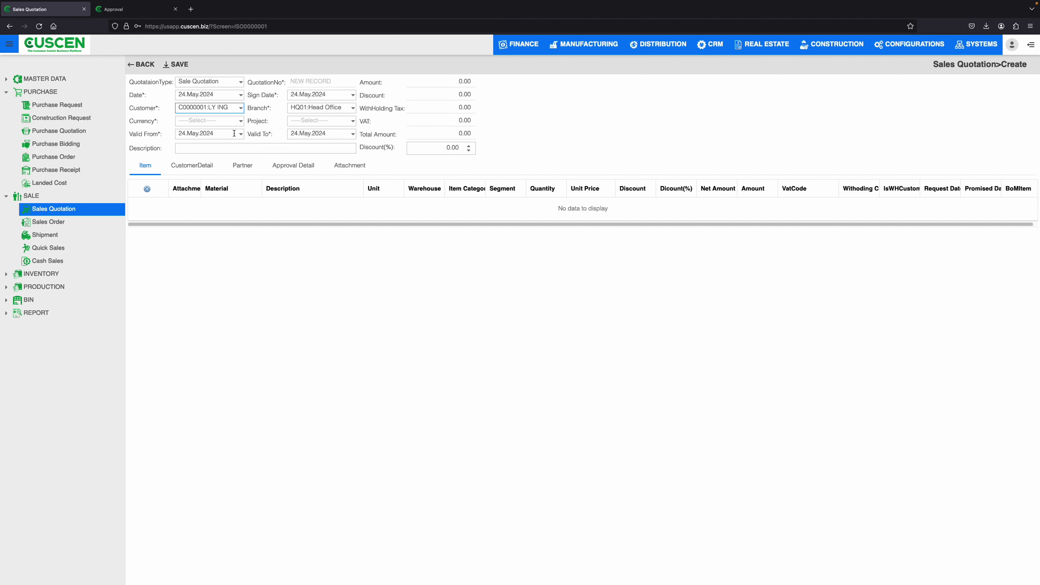
Set the quotation's currency to US Dollar, its description to "test" and its project to P001 Project ERP.
click(242, 120)
click(203, 166)
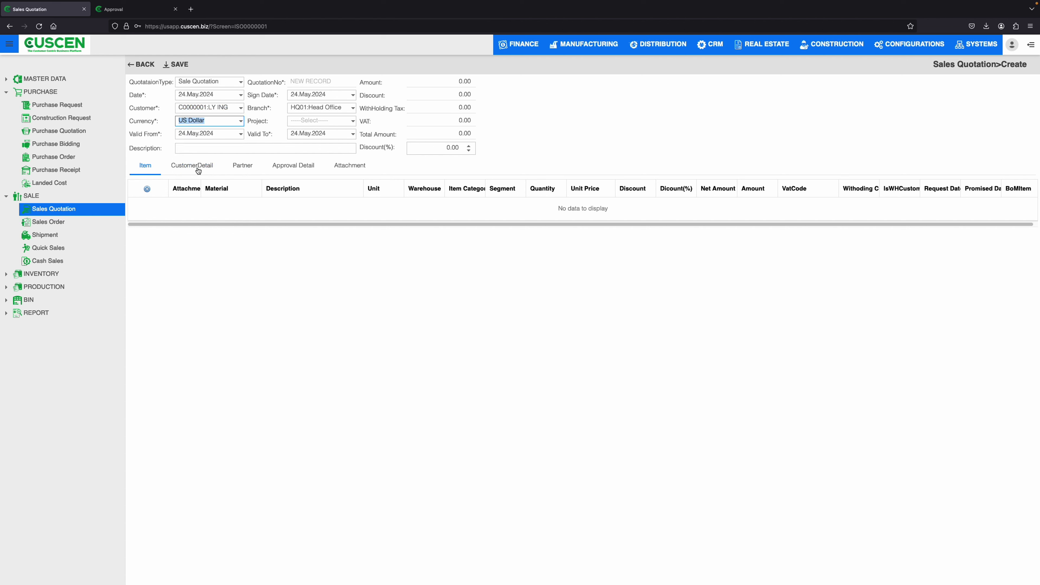
click(199, 150)
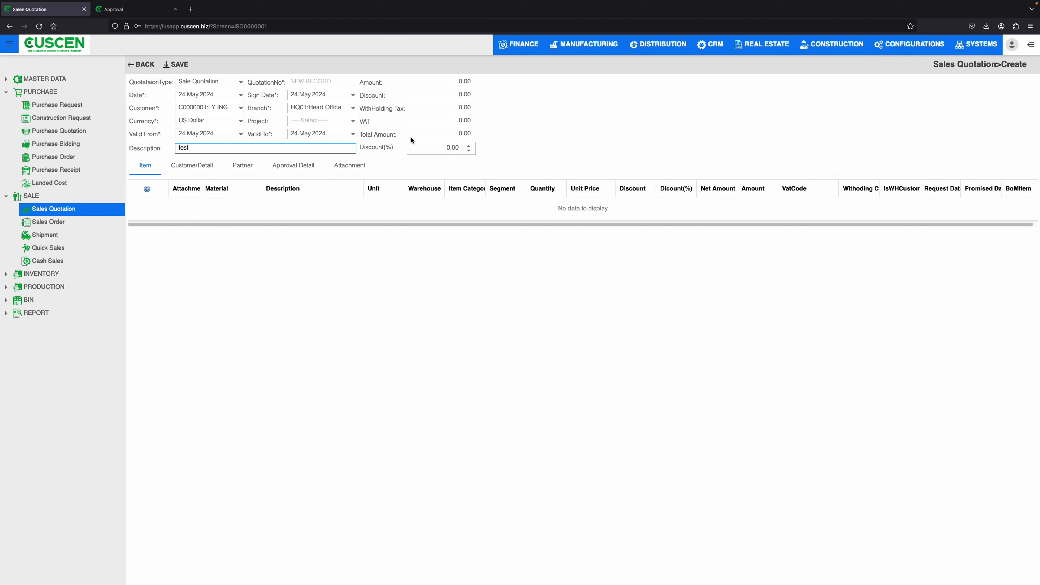
click(343, 121)
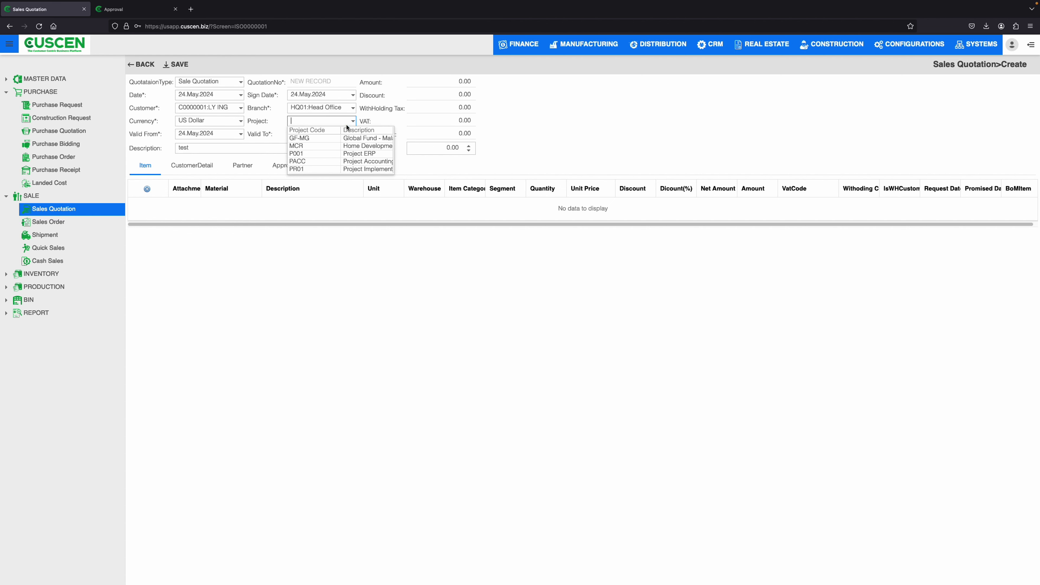
click(363, 155)
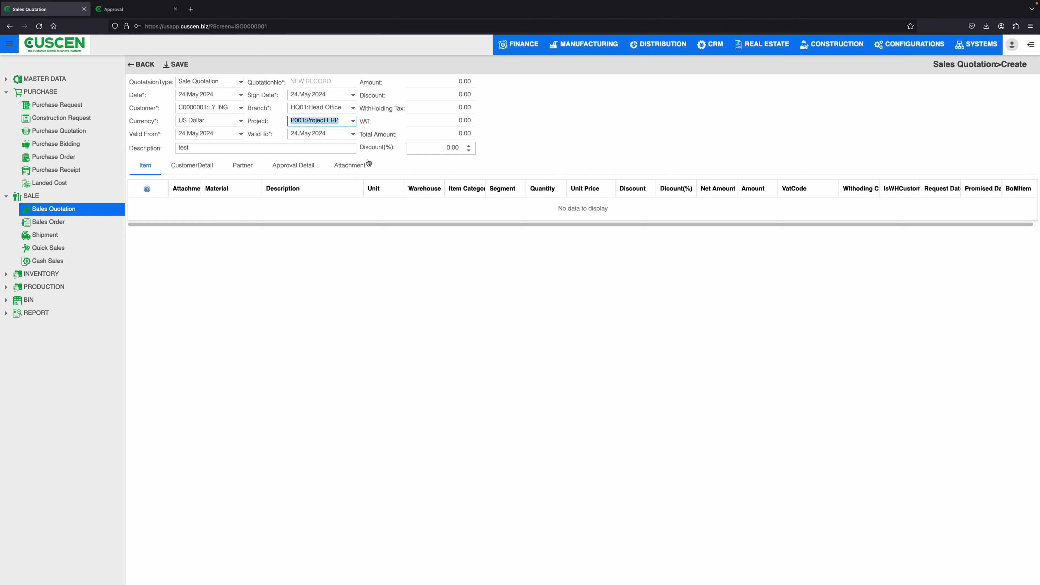
Try a discount of 6% on the quotation header and reset it to zero.
click(467, 150)
text(6)
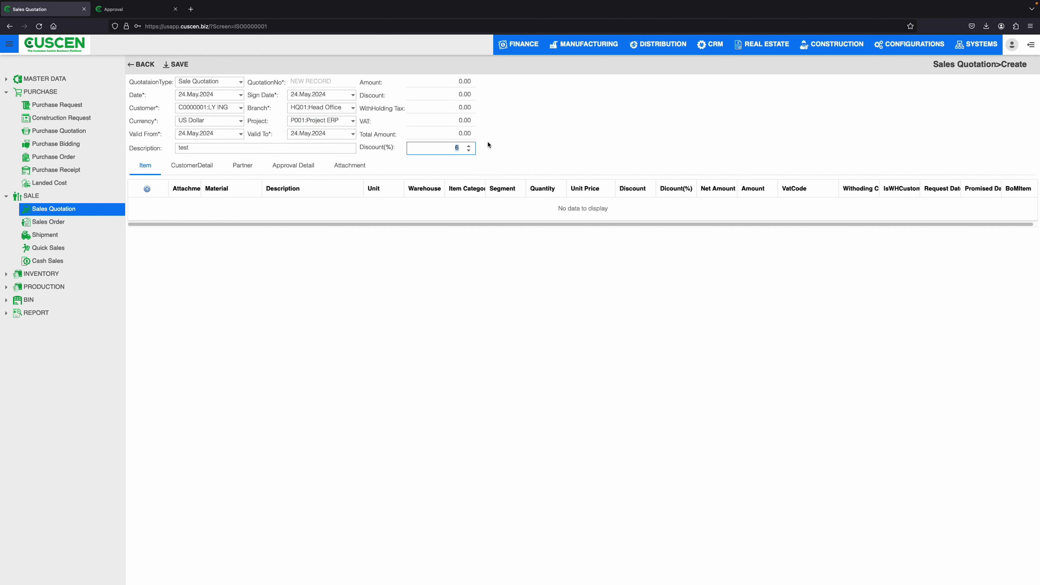
click(468, 152)
click(469, 152)
click(529, 134)
Add an item line to the quotation with the material Item No 1.
click(147, 189)
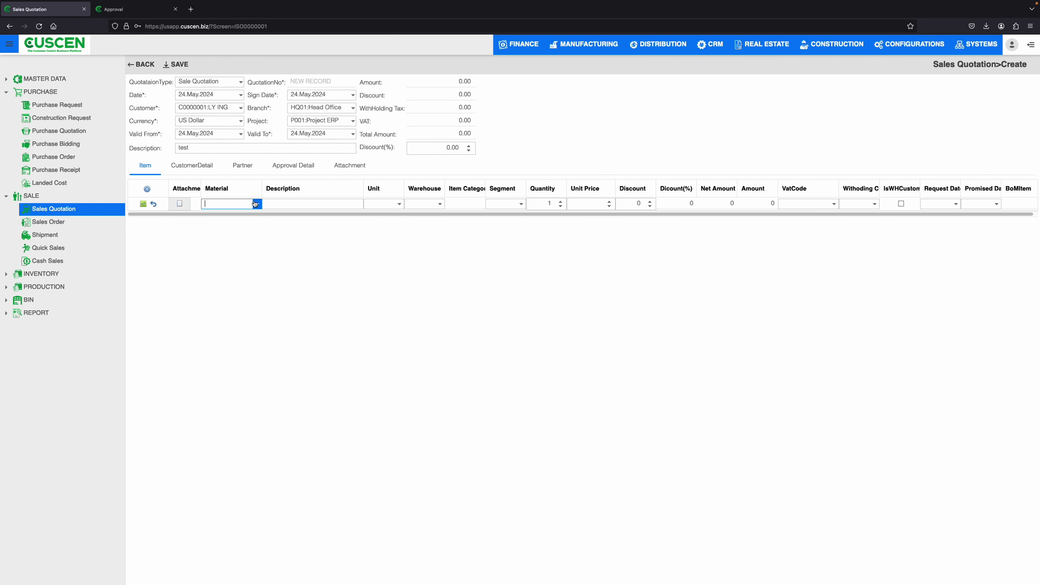
click(255, 203)
click(288, 231)
key(Tab)
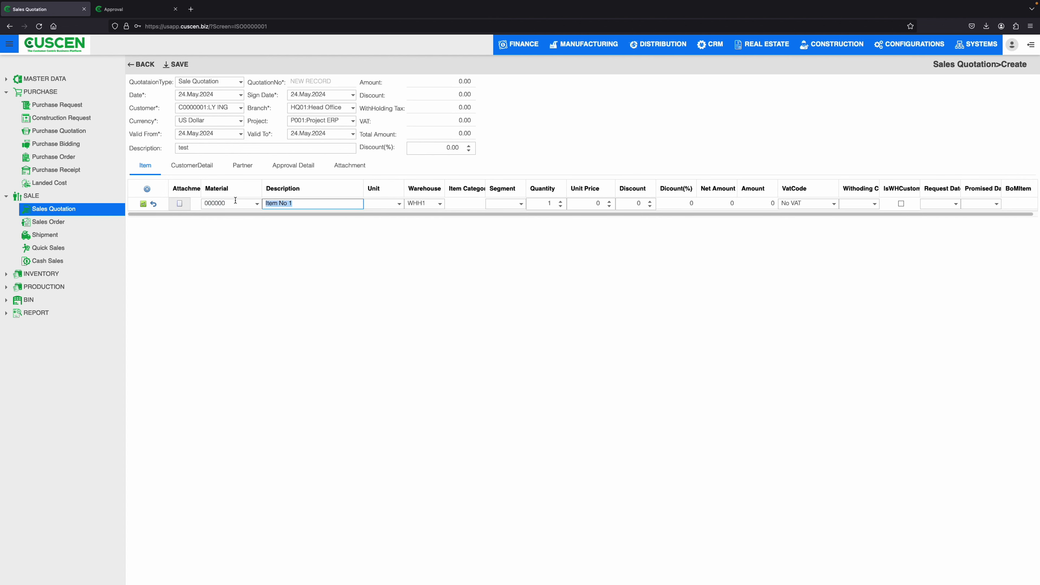
Set the item line's quantity to 5 and its unit price to 2.
click(548, 204)
text(5)
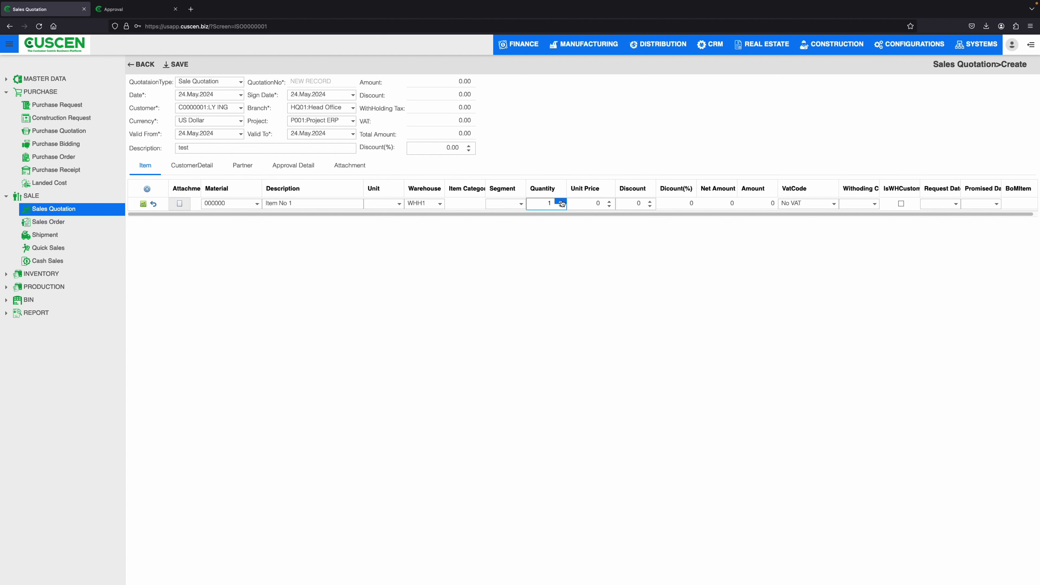
click(573, 202)
text(2)
click(642, 206)
double_click(641, 206)
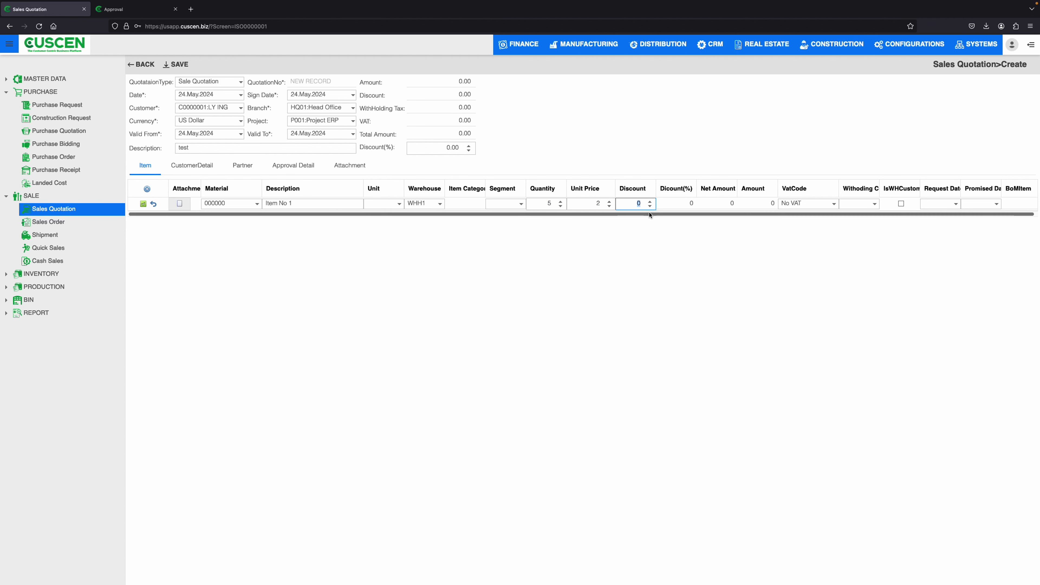
View the item line's promised date calendar and close it without choosing a date.
click(964, 204)
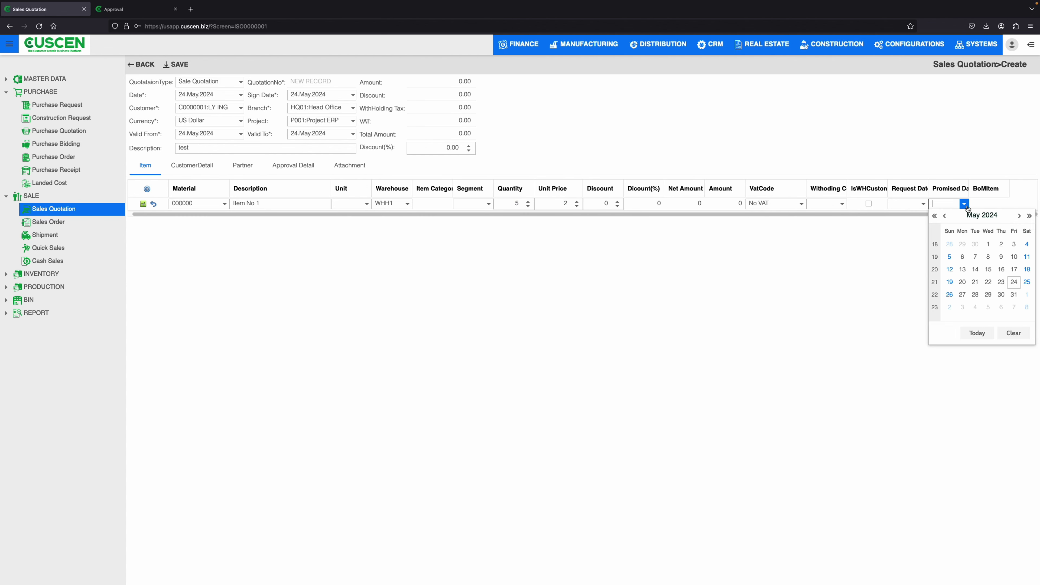
click(806, 251)
drag(807, 250, 719, 214)
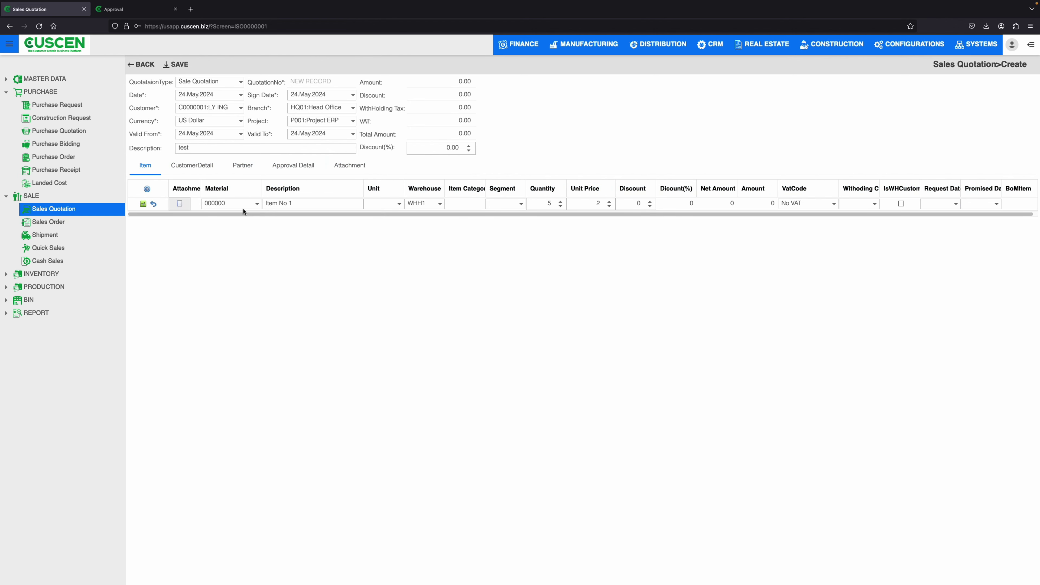
Review the payment terms, payment method and route choices in the customer details, and the salesman choices in the partner details.
click(204, 168)
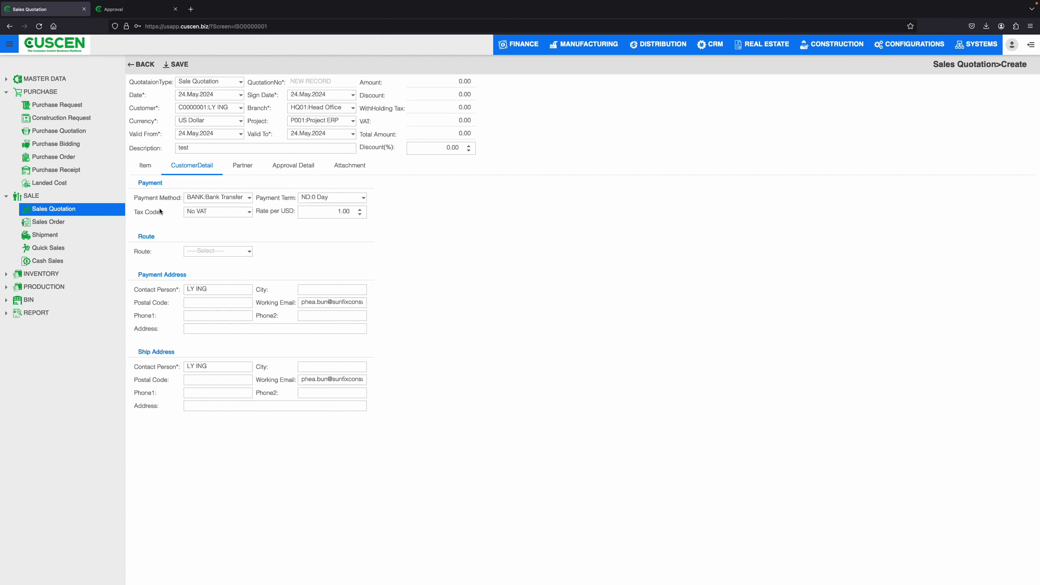
click(363, 197)
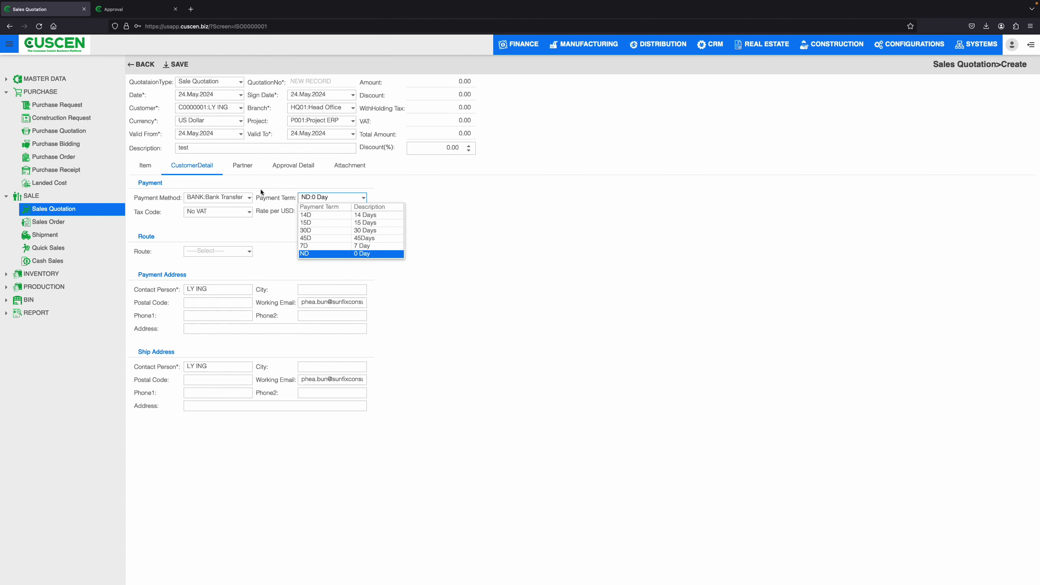
click(250, 198)
click(521, 265)
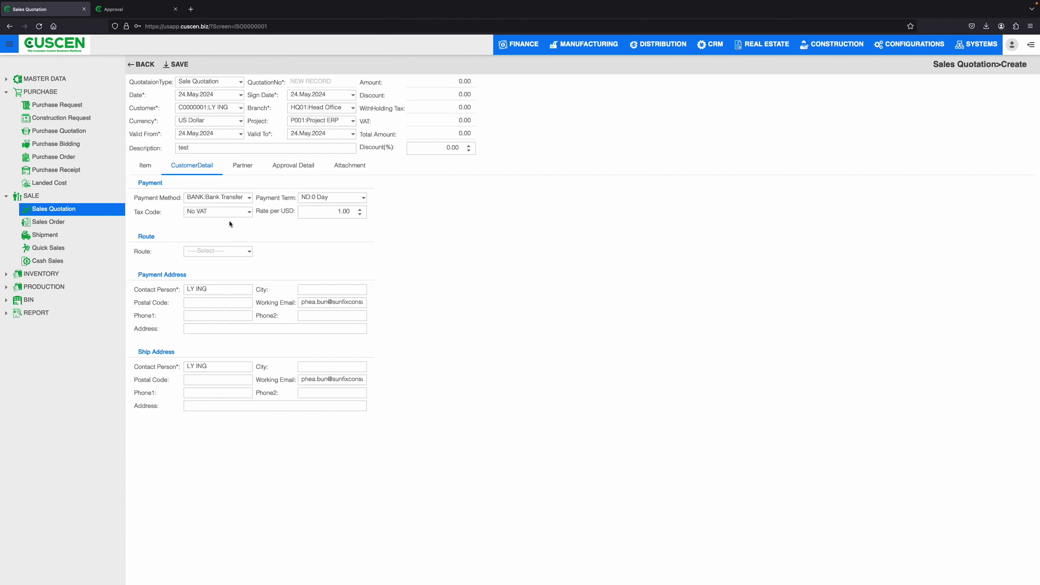
click(248, 251)
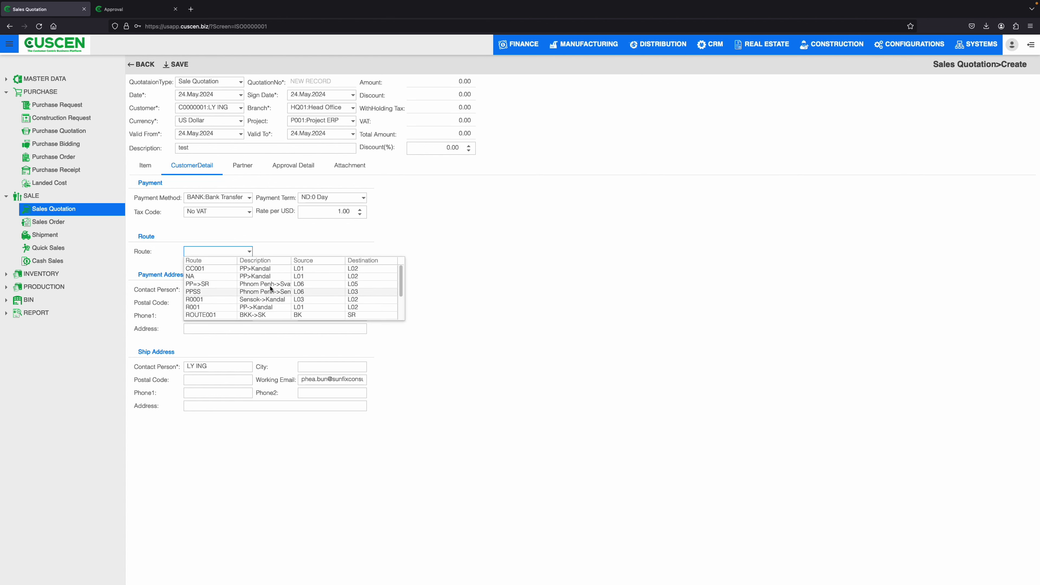
click(369, 261)
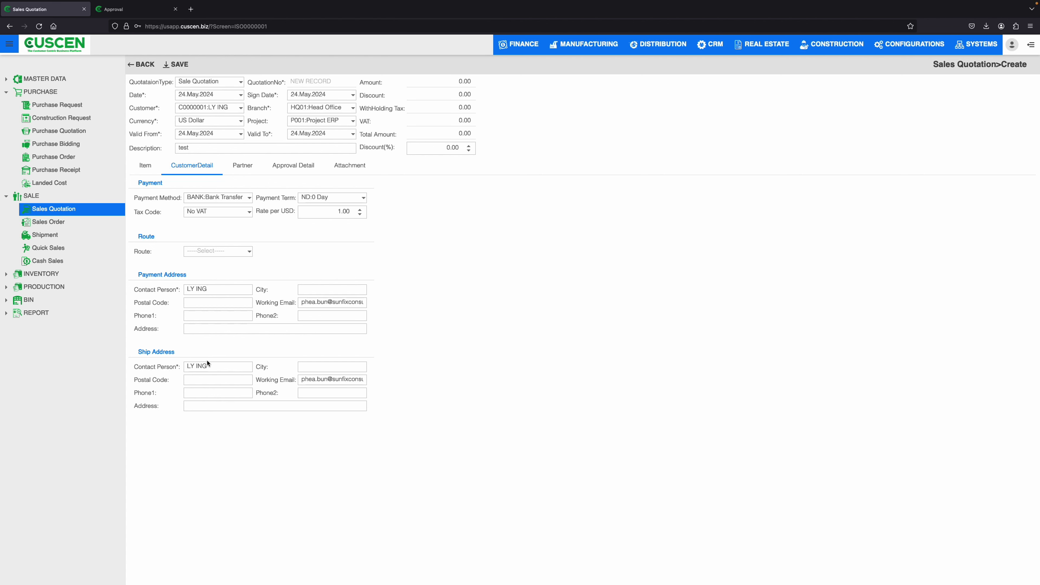
click(242, 166)
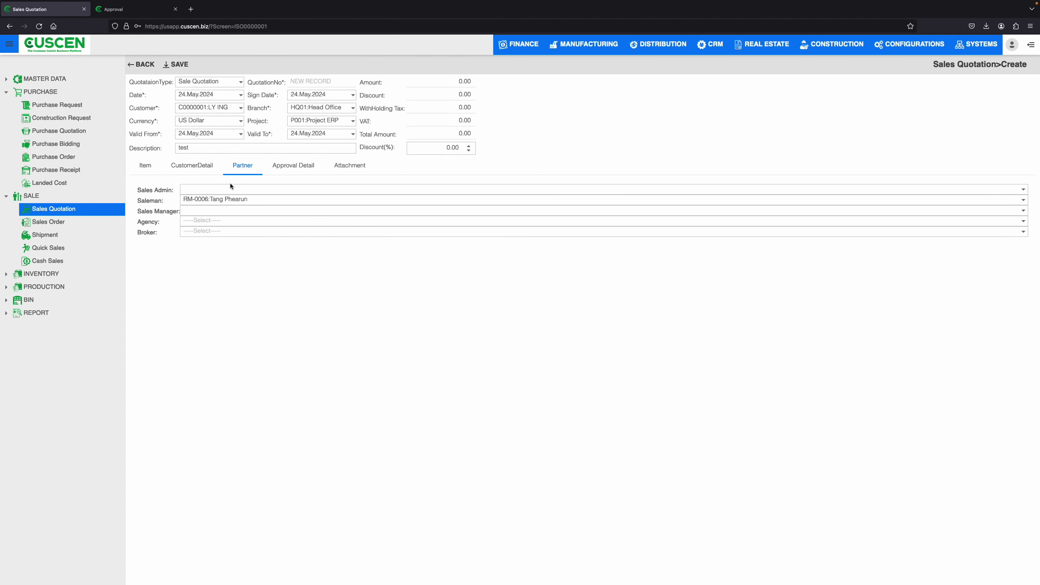
click(185, 200)
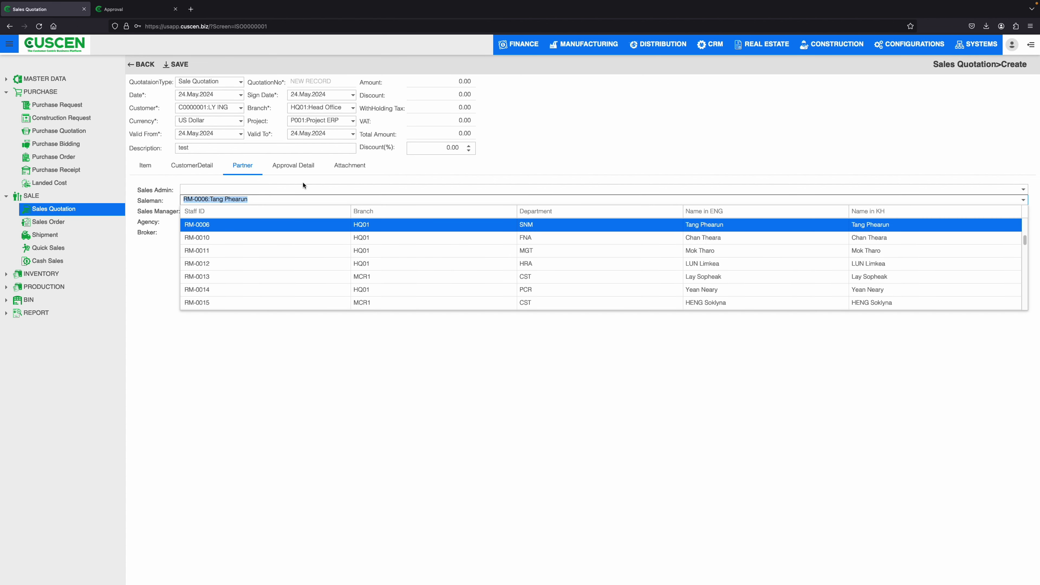
Start a blank approver line in the quotation's approval details and change the quotation's branch to MCR1.
click(301, 166)
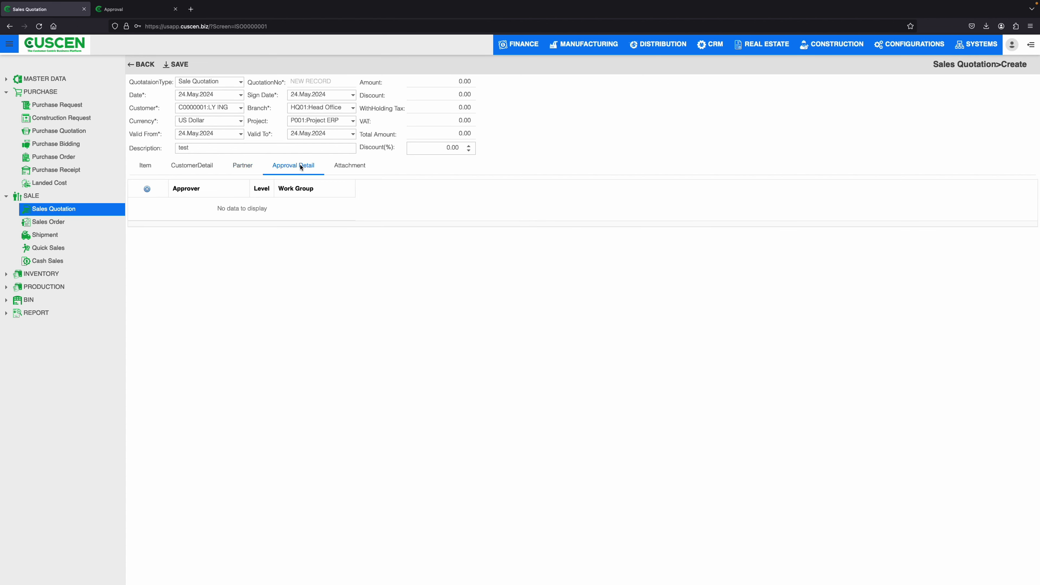
click(148, 188)
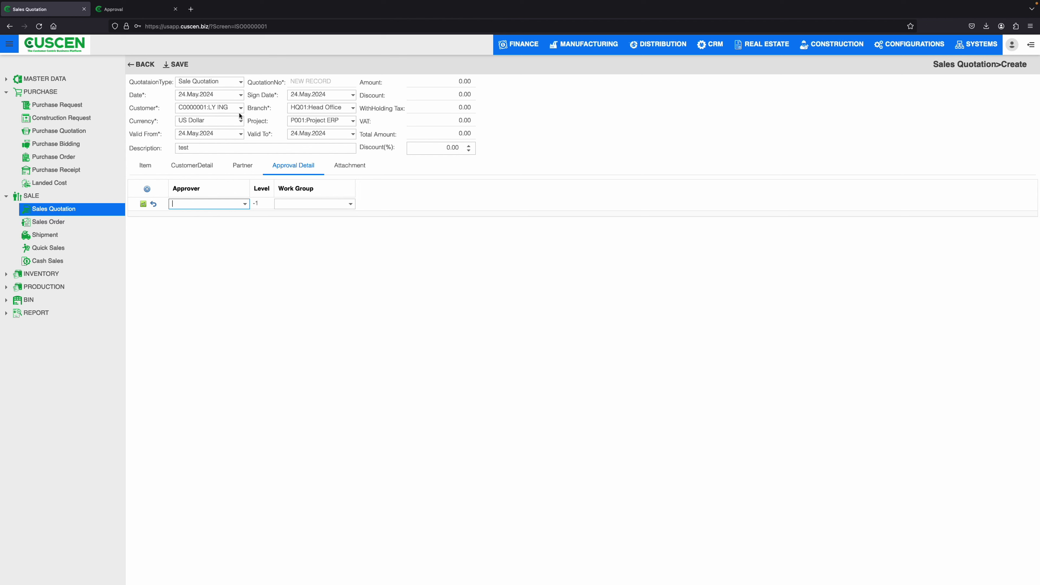
click(353, 108)
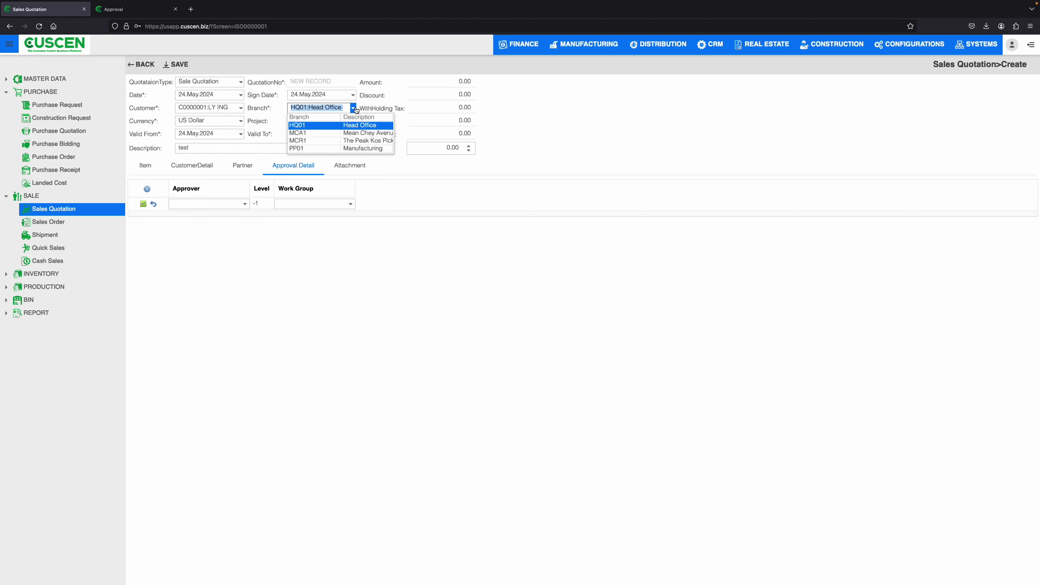
click(359, 142)
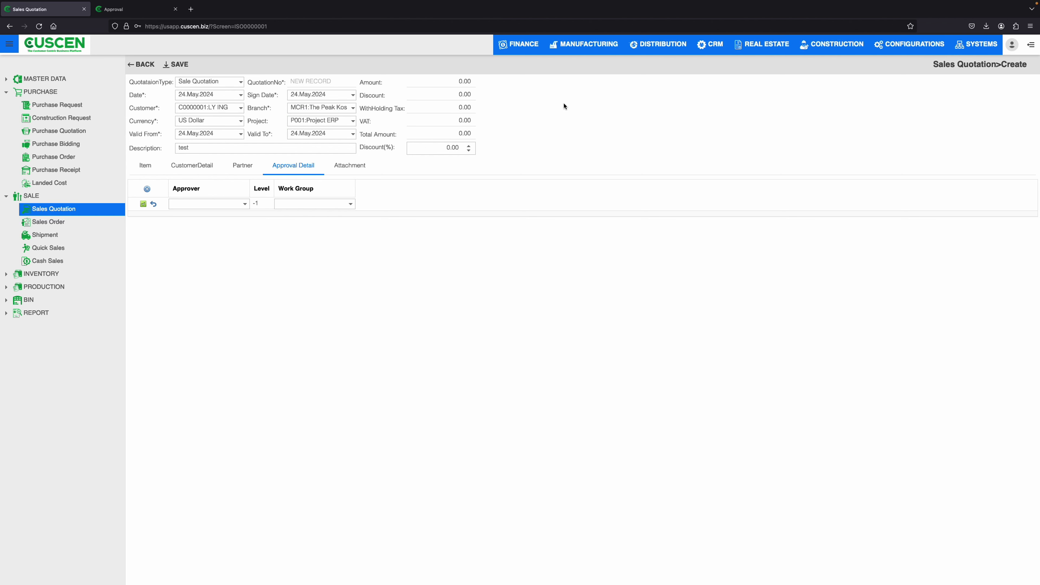
Start a blank attachment line on the quotation and return to the quotation list without saving.
click(349, 165)
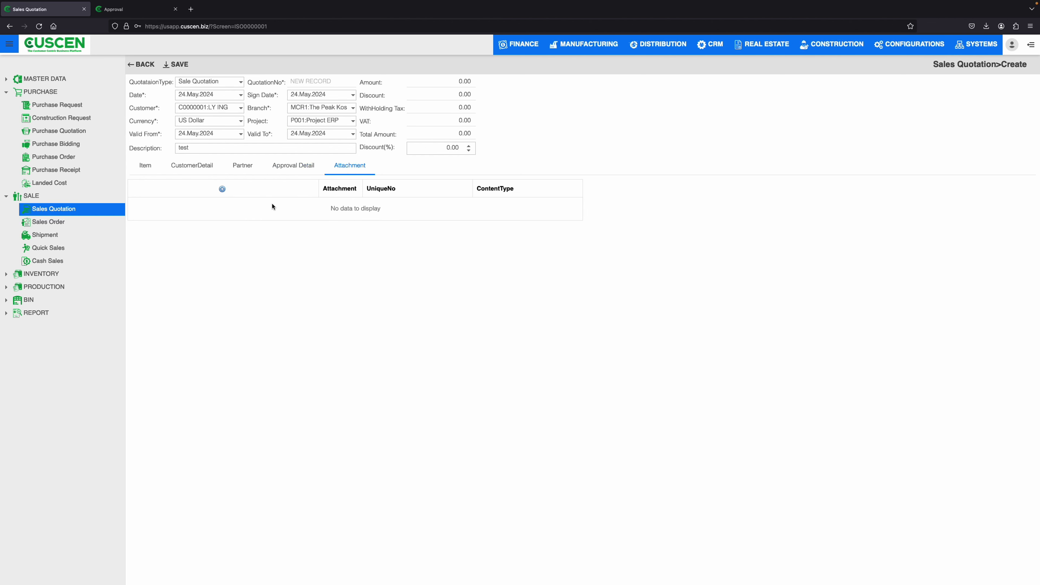
click(222, 189)
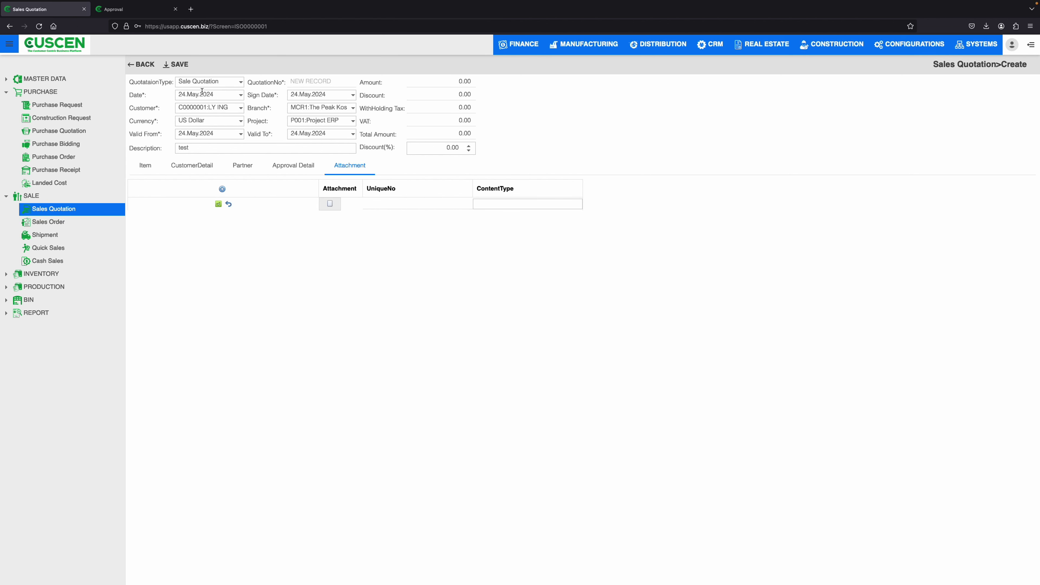
click(151, 65)
click(575, 331)
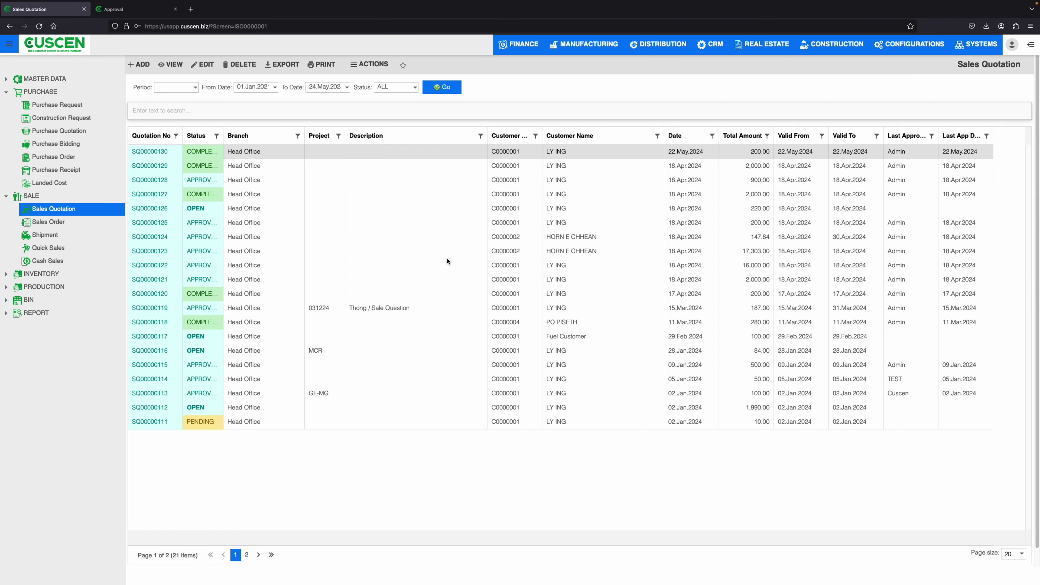
Open the sales orders and list those of all statuses dated from 01.Apr.2021.
click(59, 223)
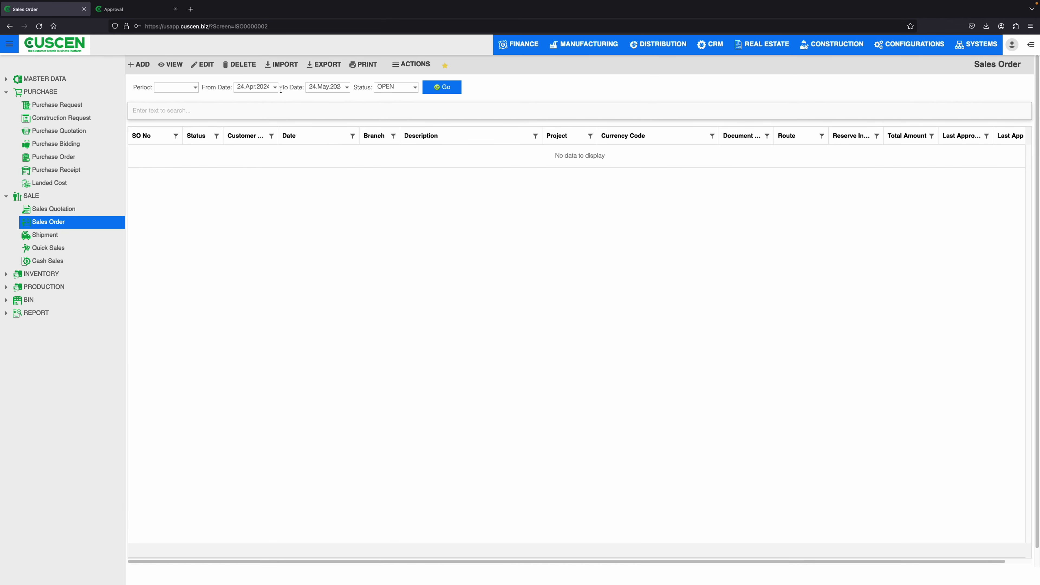
click(275, 88)
click(239, 98)
click(238, 98)
click(238, 98)
click(307, 115)
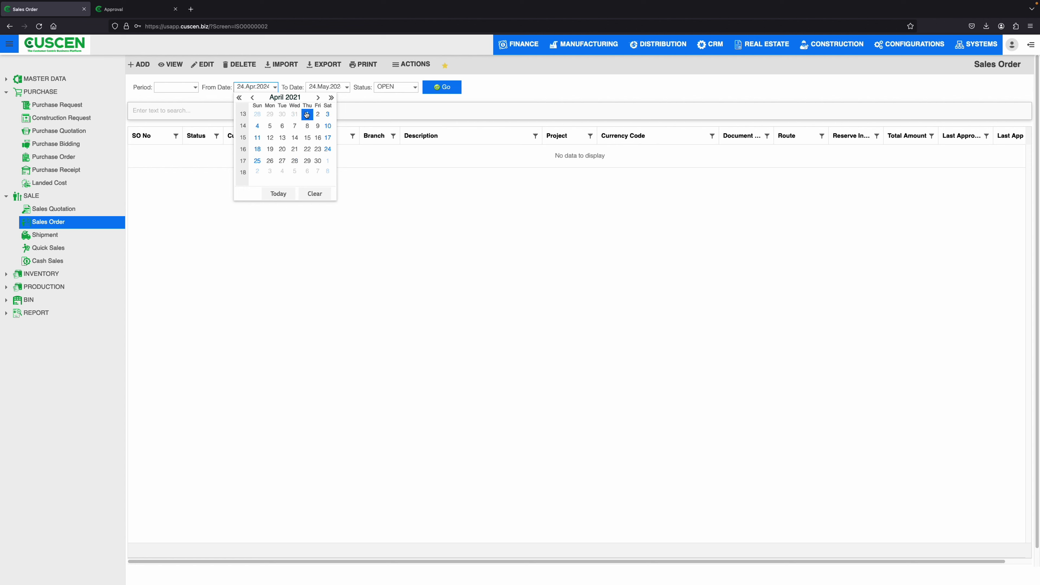
click(400, 87)
click(399, 116)
click(440, 87)
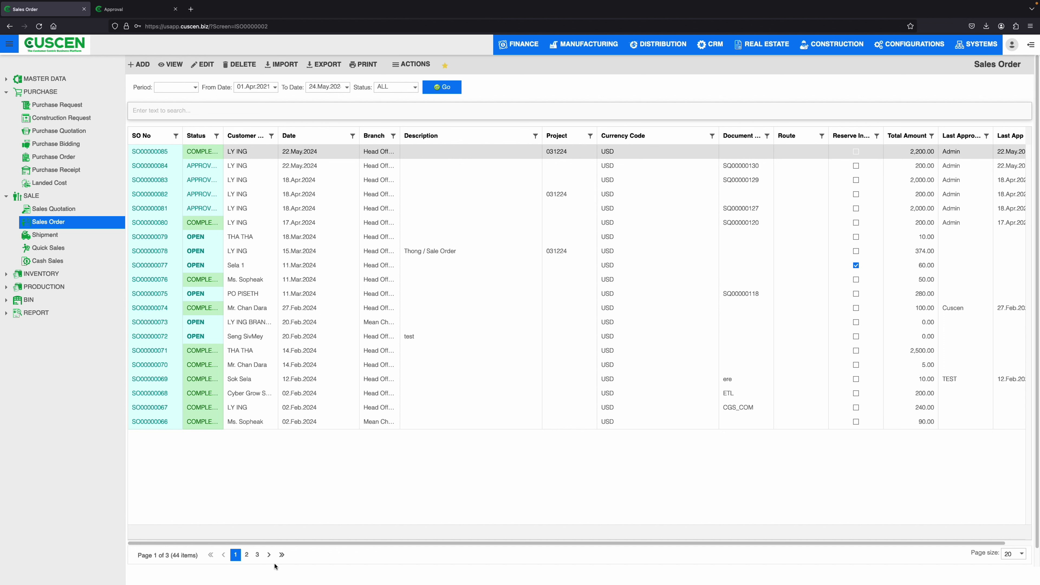
Widen the Last Approver column in the sales order list.
drag(297, 550, 325, 551)
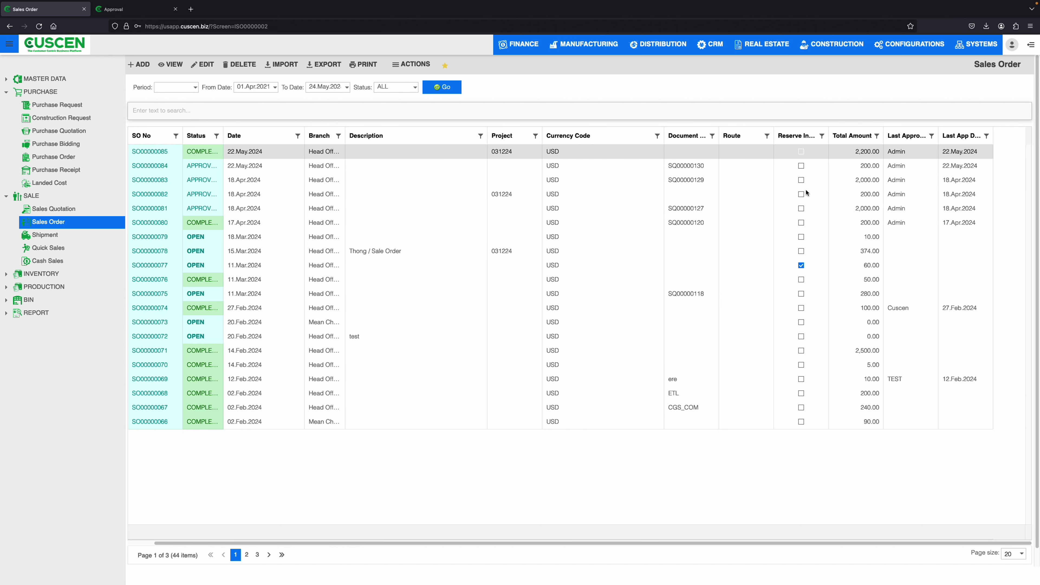
double_click(938, 131)
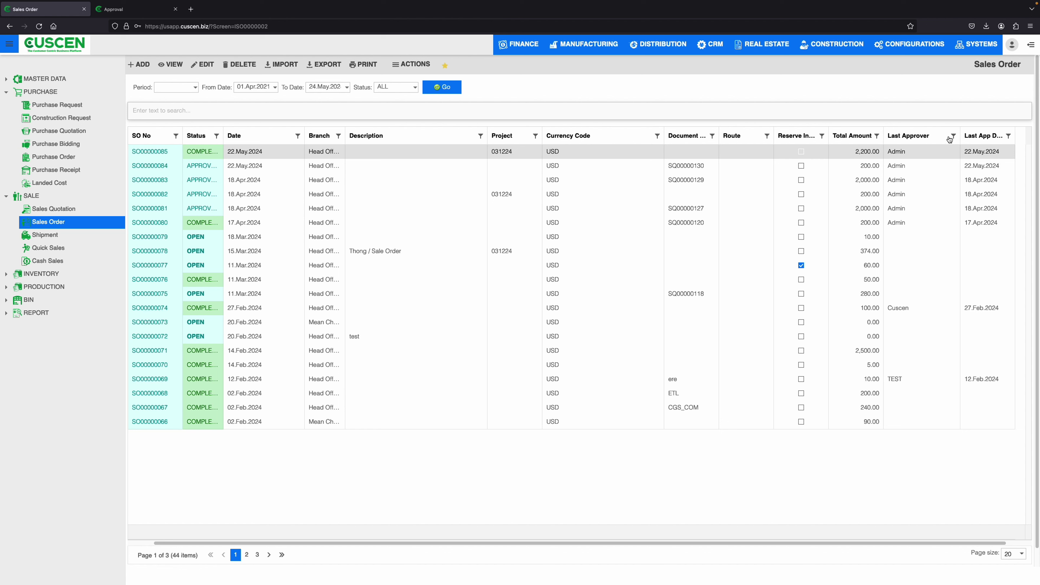
drag(992, 137, 991, 120)
Start a new sales order of type Sale Order and look at its date choices without picking another date.
click(143, 66)
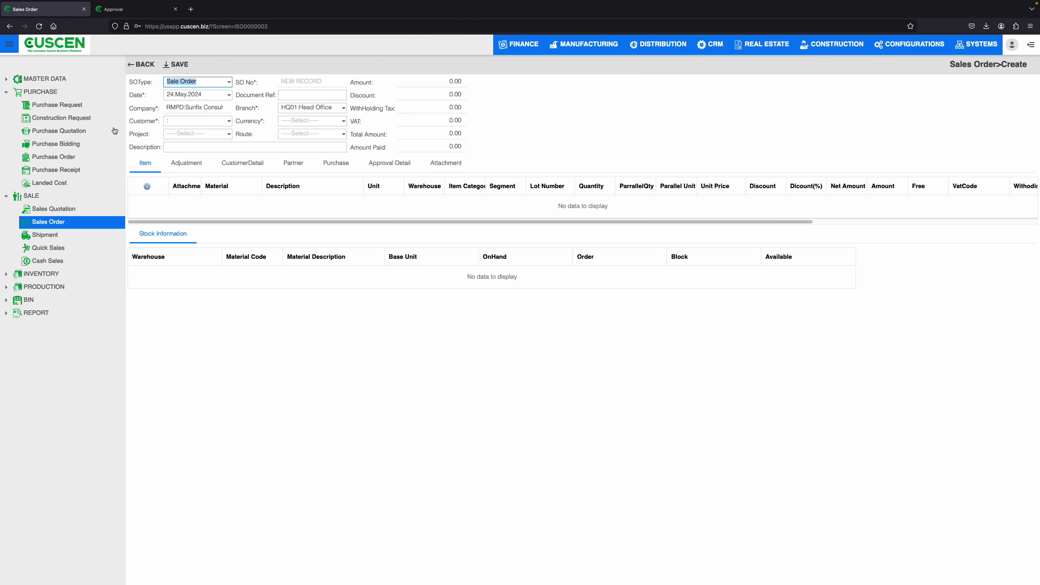
click(200, 82)
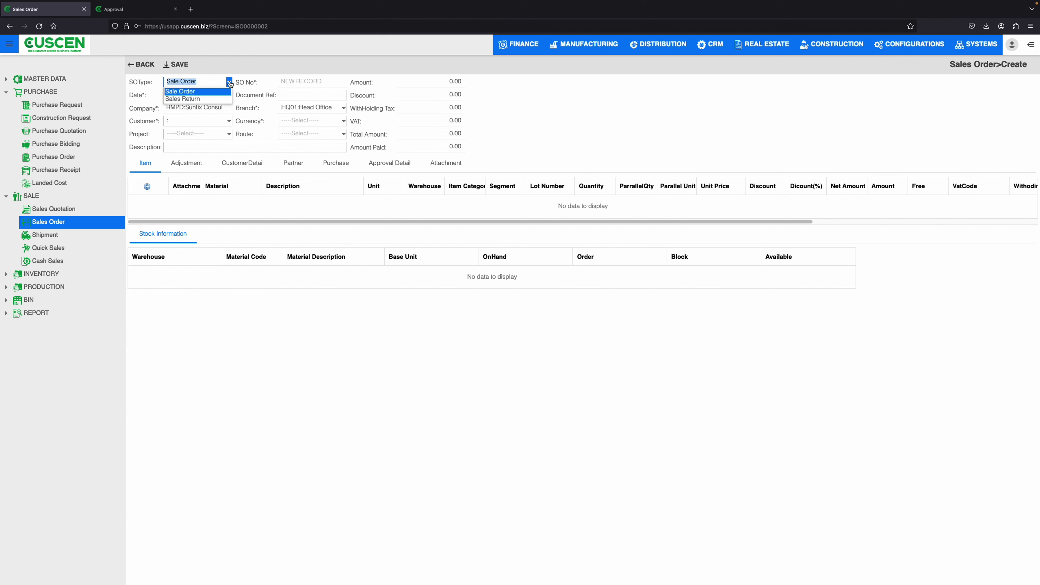
click(202, 90)
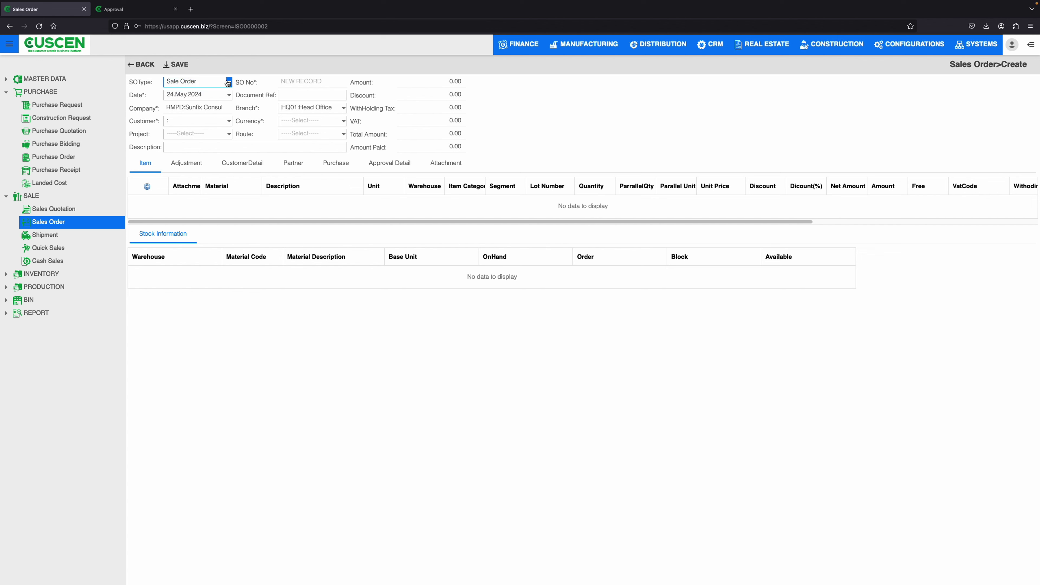
click(229, 94)
click(237, 82)
Select a customer for the sales order and assign it to the Home Development project.
click(228, 121)
click(230, 135)
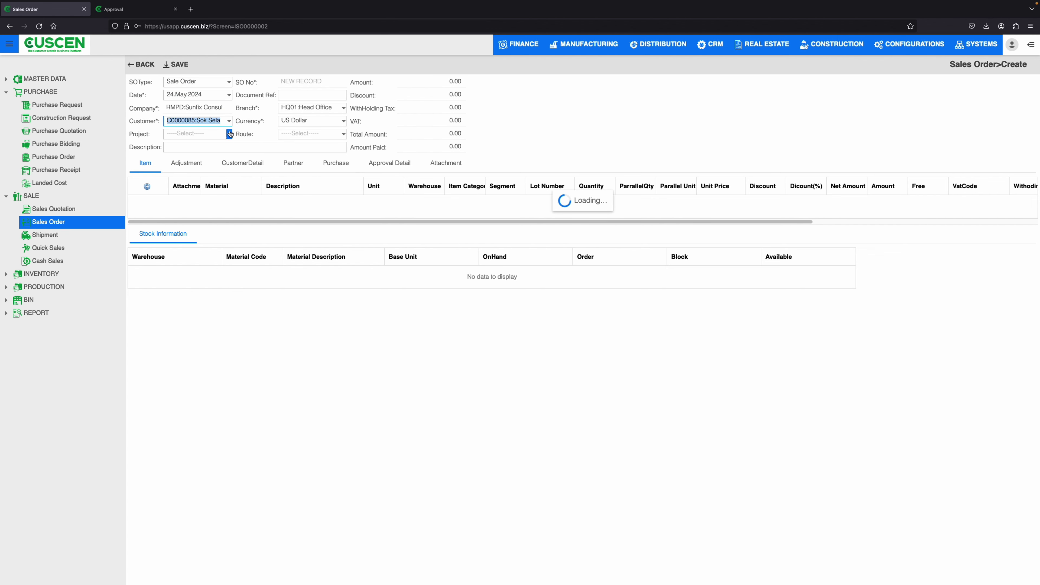
click(230, 134)
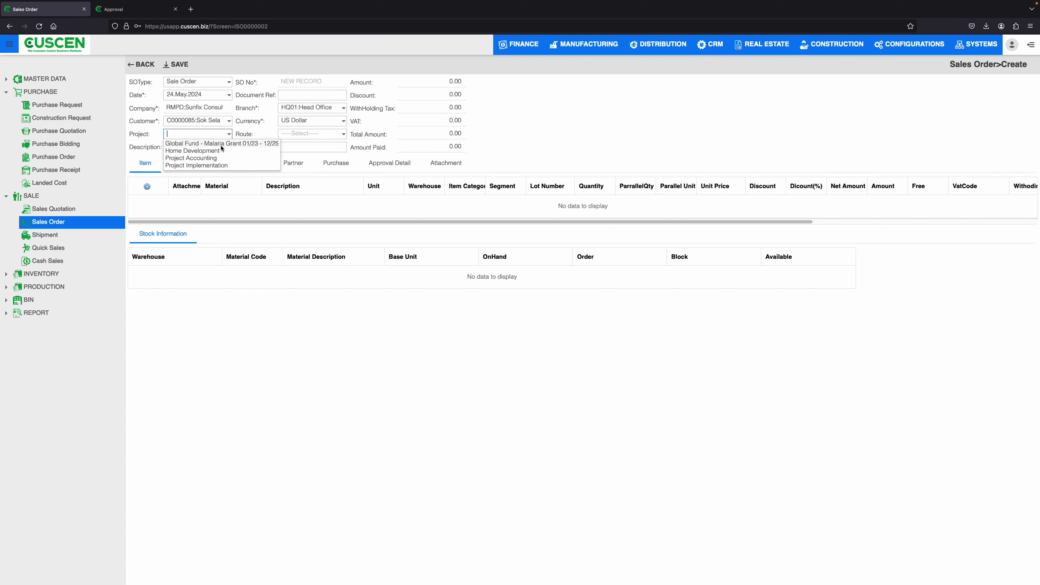
click(213, 153)
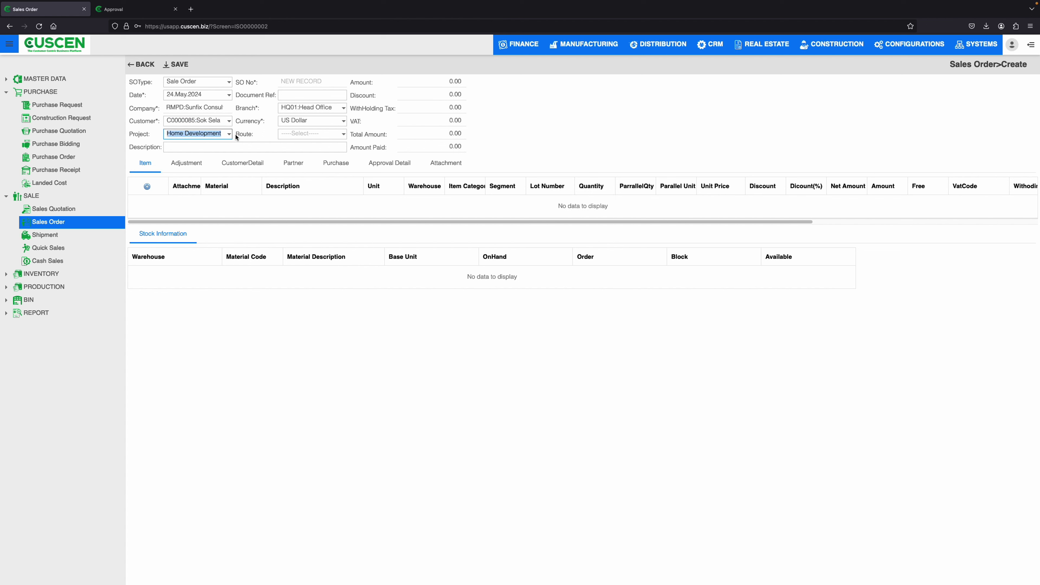
Set the sales order's document reference to 0001 and its currency to US Dollar.
click(294, 96)
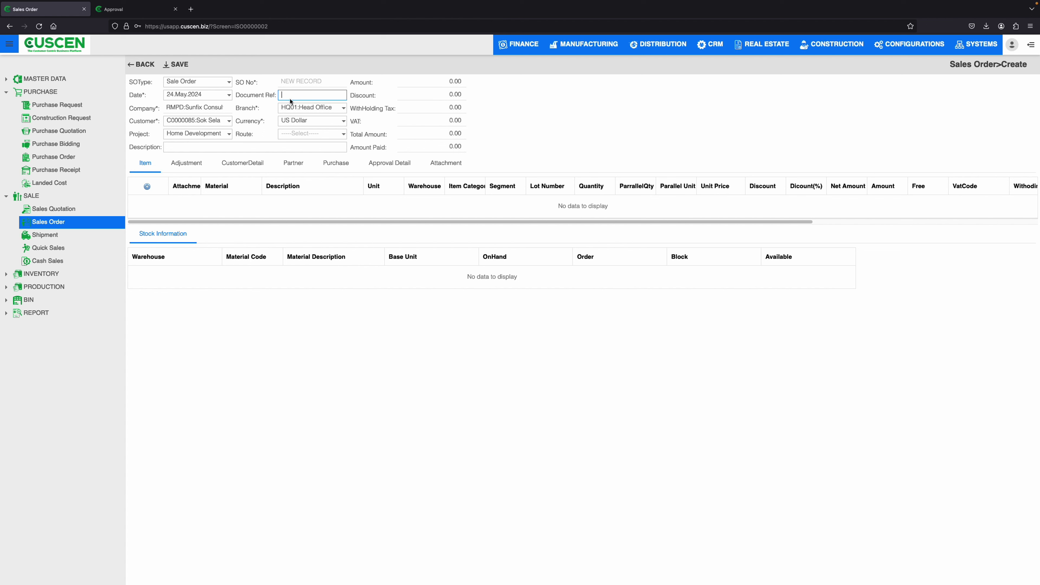
text(0001)
click(349, 109)
click(338, 121)
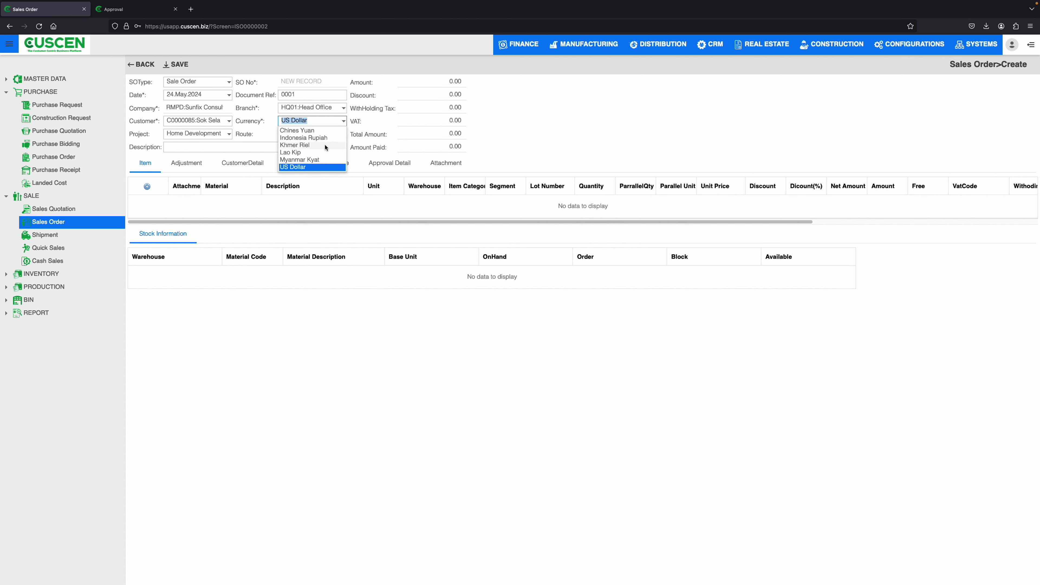
click(309, 168)
Set the sales order's route to PP=>SR.
click(342, 134)
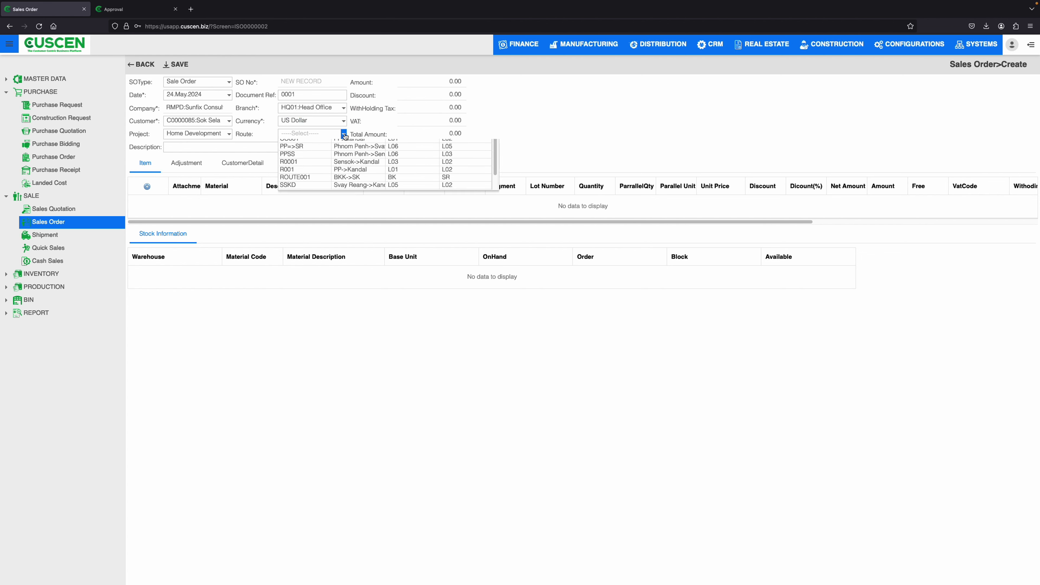
click(355, 162)
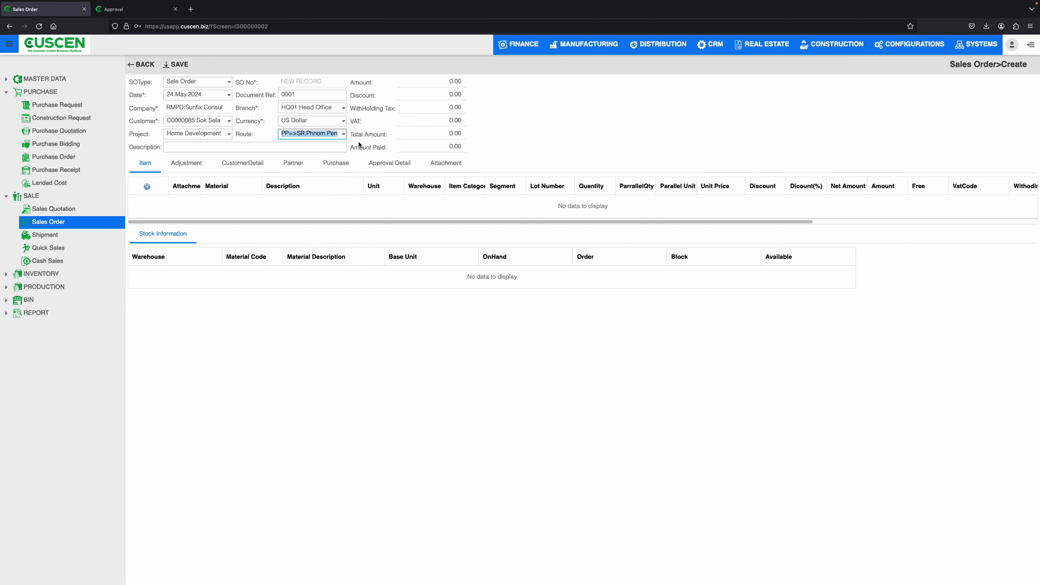
click(455, 85)
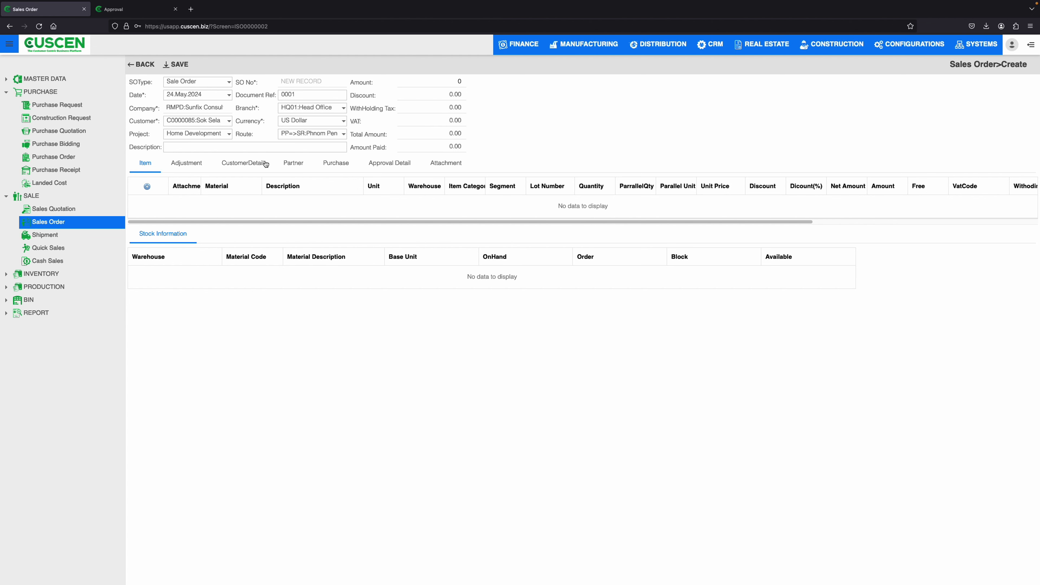
Add an item line to the sales order and pick Item No 1, replacing it with material 00001, the AMP/COMMSCOPE Cat 6 patch cord.
click(147, 186)
click(257, 201)
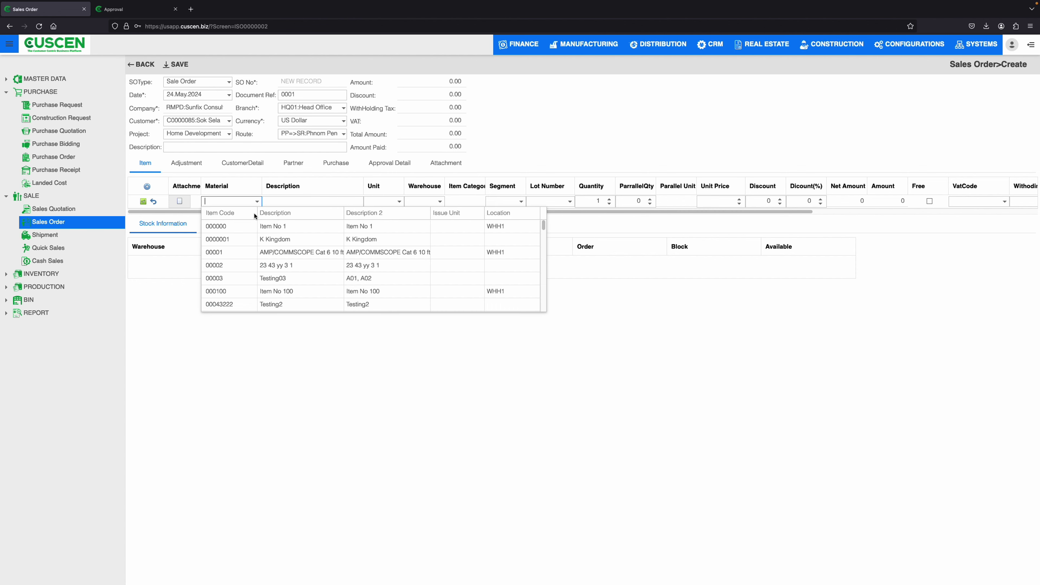
click(245, 228)
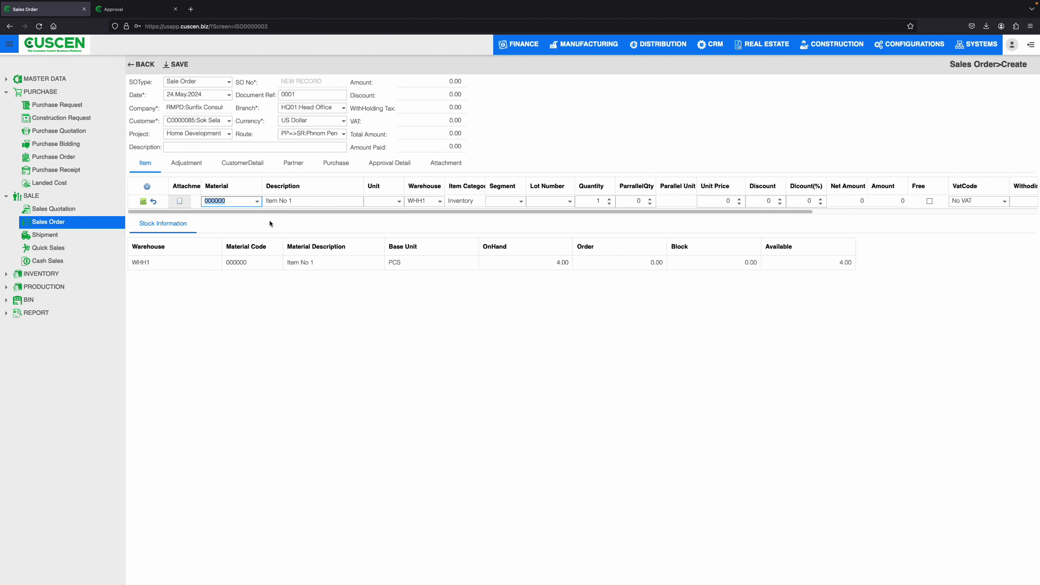
click(257, 201)
click(245, 240)
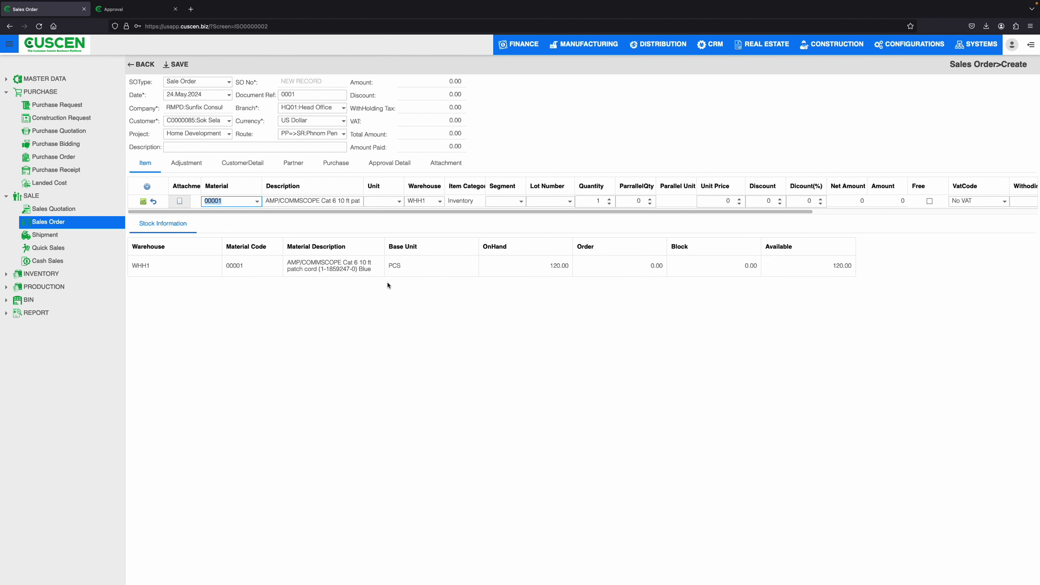
Raise the retention percentage and the discount percentage in the sales order's adjustments.
click(196, 165)
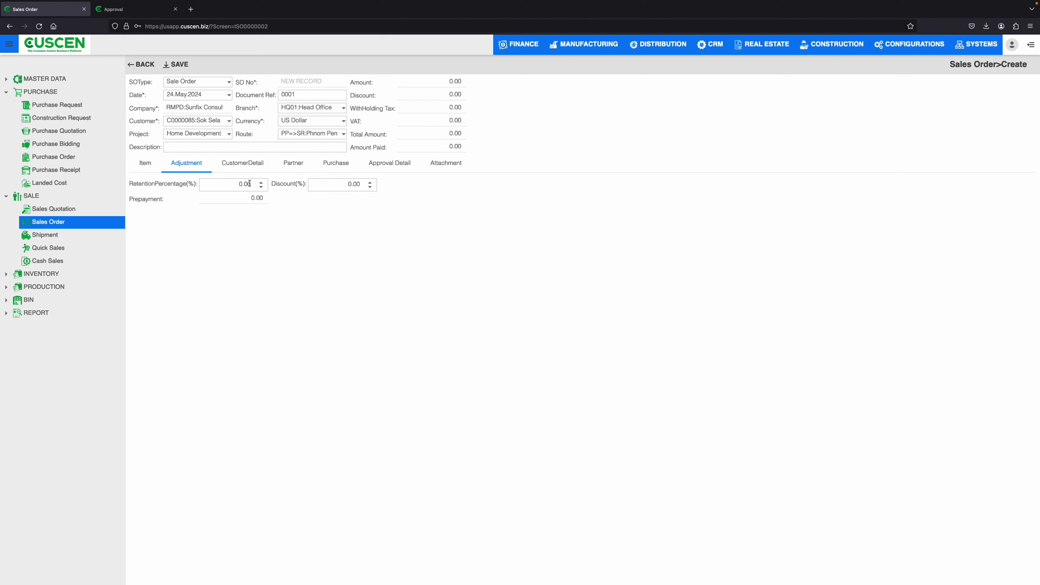
click(261, 182)
click(260, 182)
click(260, 182)
click(261, 182)
click(260, 182)
click(371, 182)
Review the payment method choices in the sales order's customer details without changing the selection.
click(233, 163)
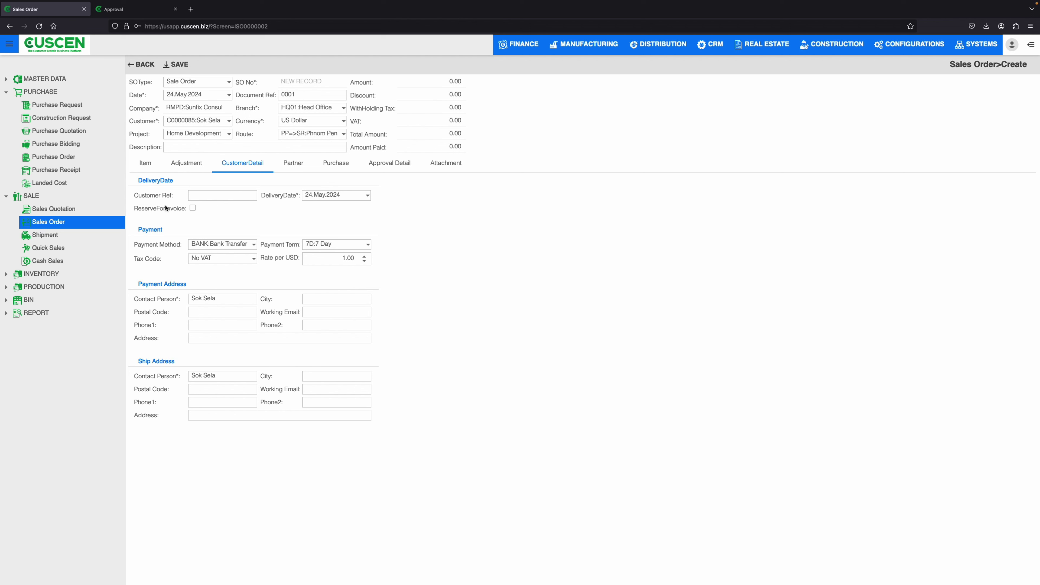
click(254, 244)
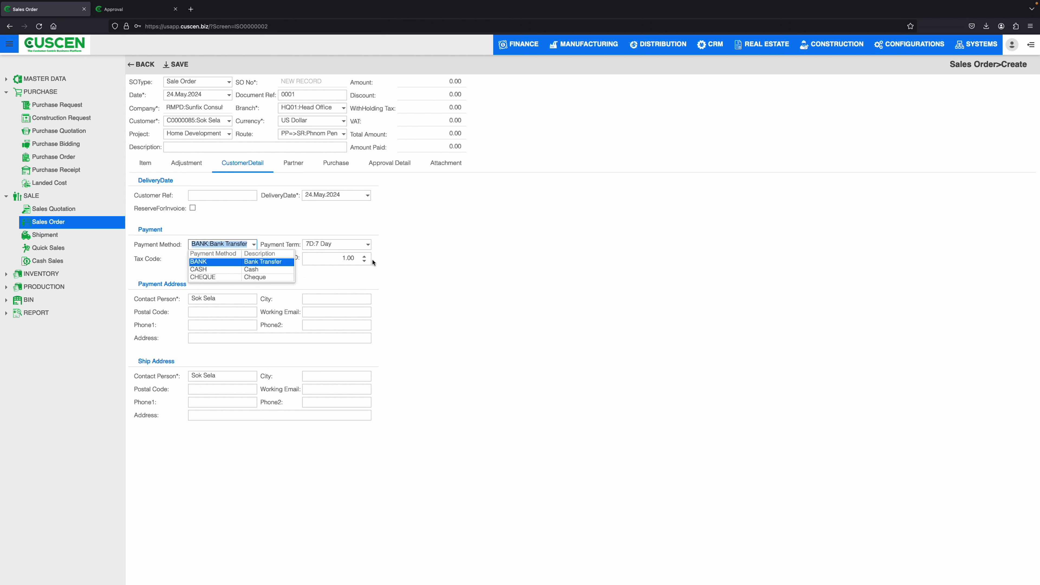
click(394, 258)
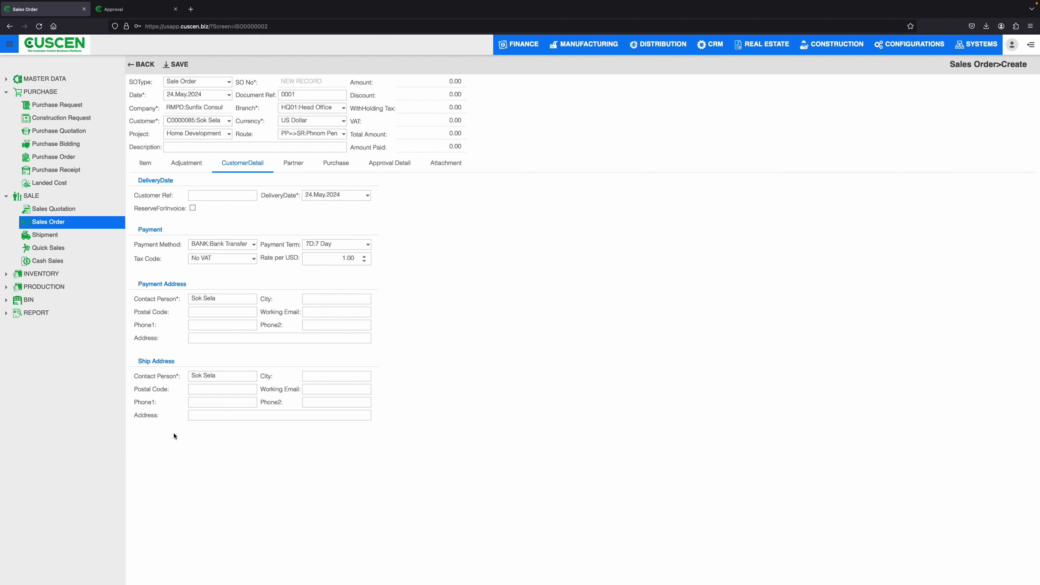
Set the PO type to General HQ and select a goods vendor in the sales order's purchase details.
click(333, 163)
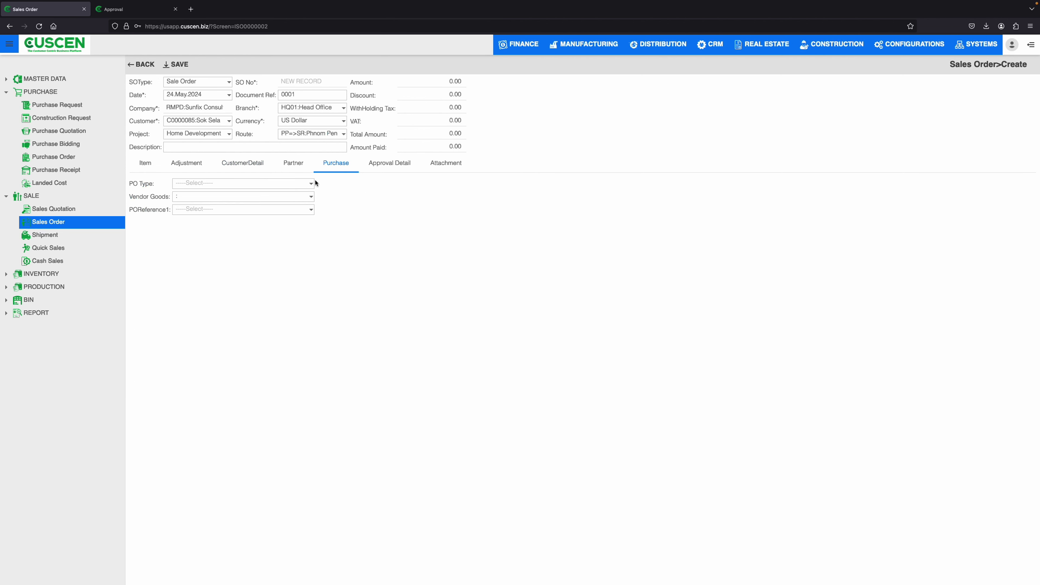
click(311, 183)
click(197, 209)
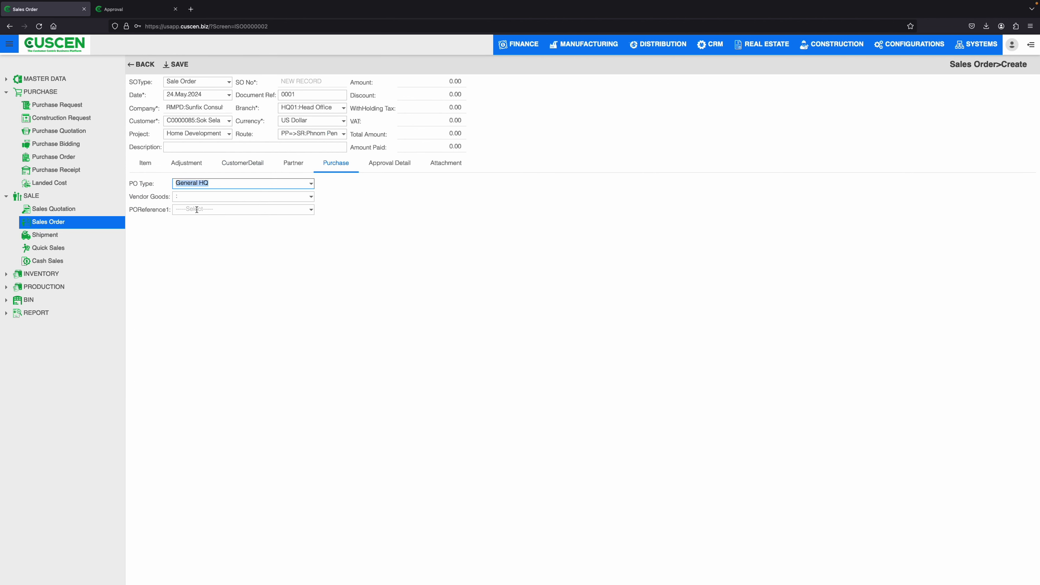
click(311, 197)
click(291, 214)
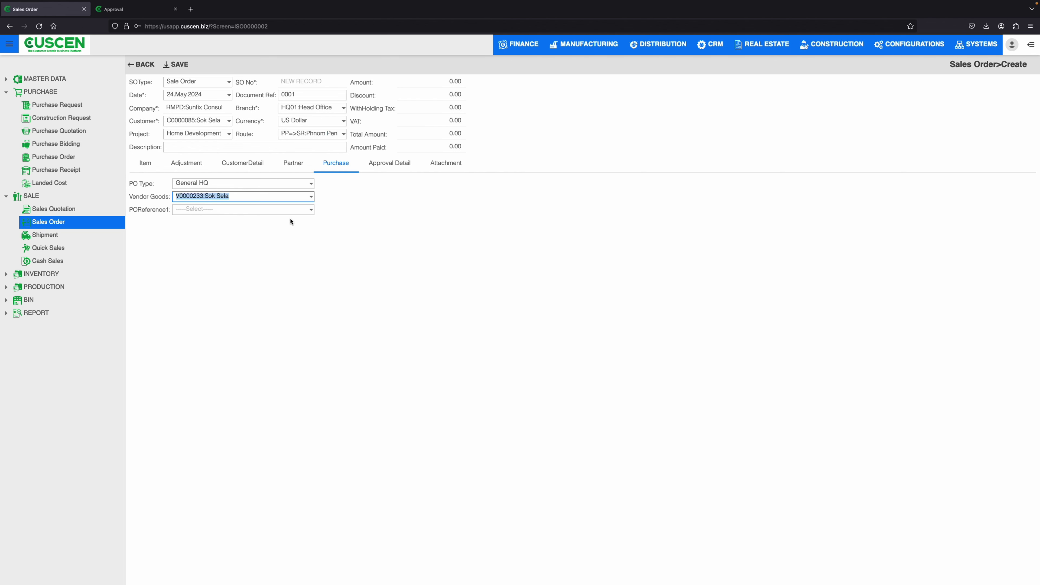
click(311, 209)
Add a blank approver row and a blank attachment row to the sales order, and leave the form without saving.
click(383, 164)
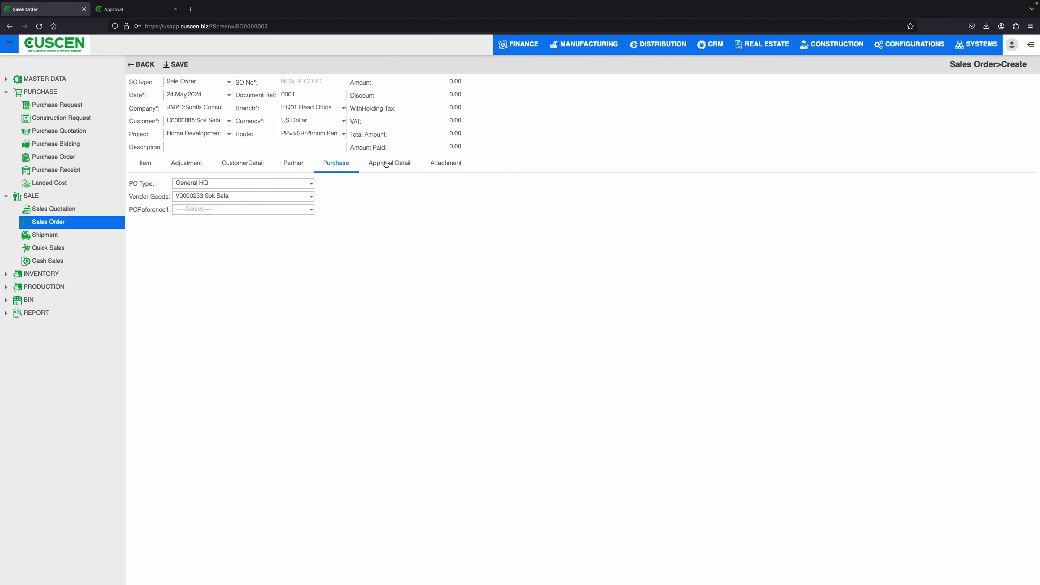
click(147, 186)
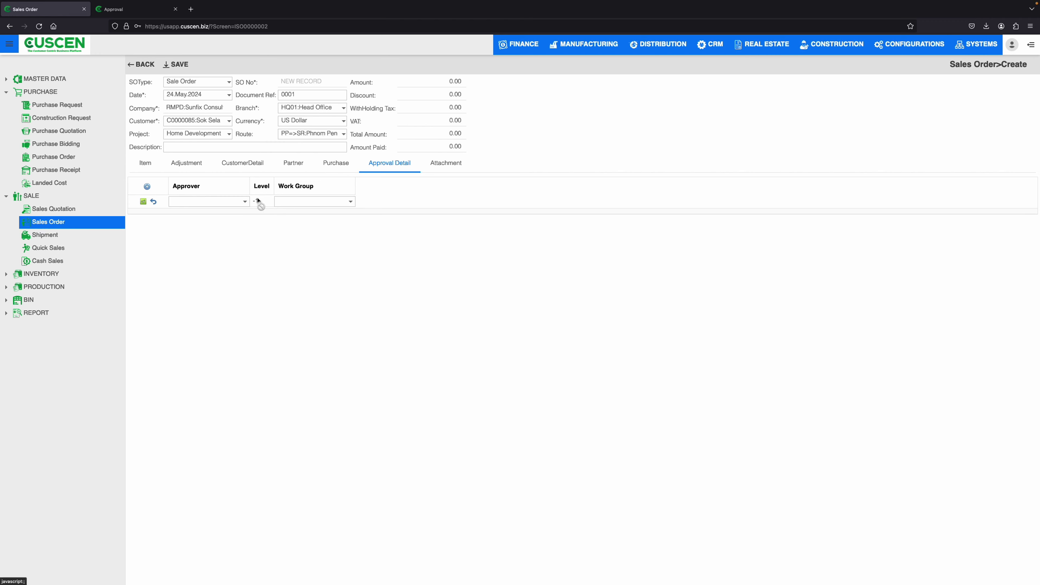
click(448, 166)
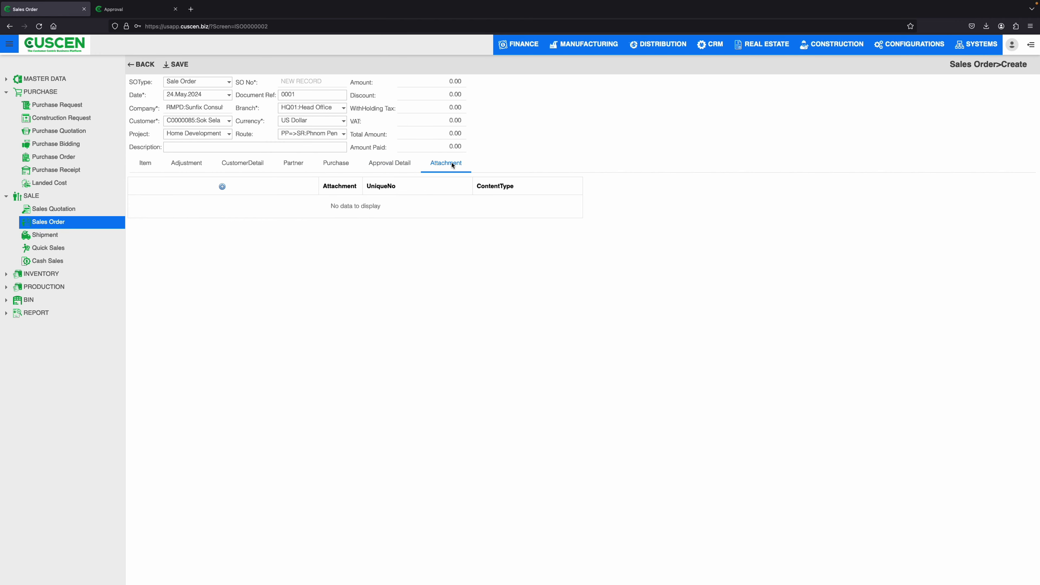
click(222, 187)
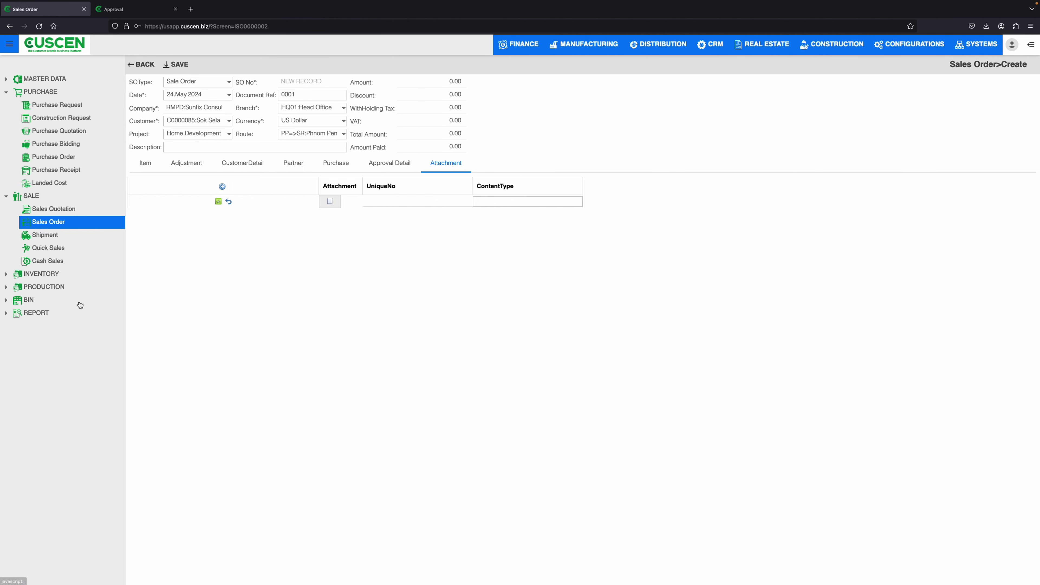
click(141, 30)
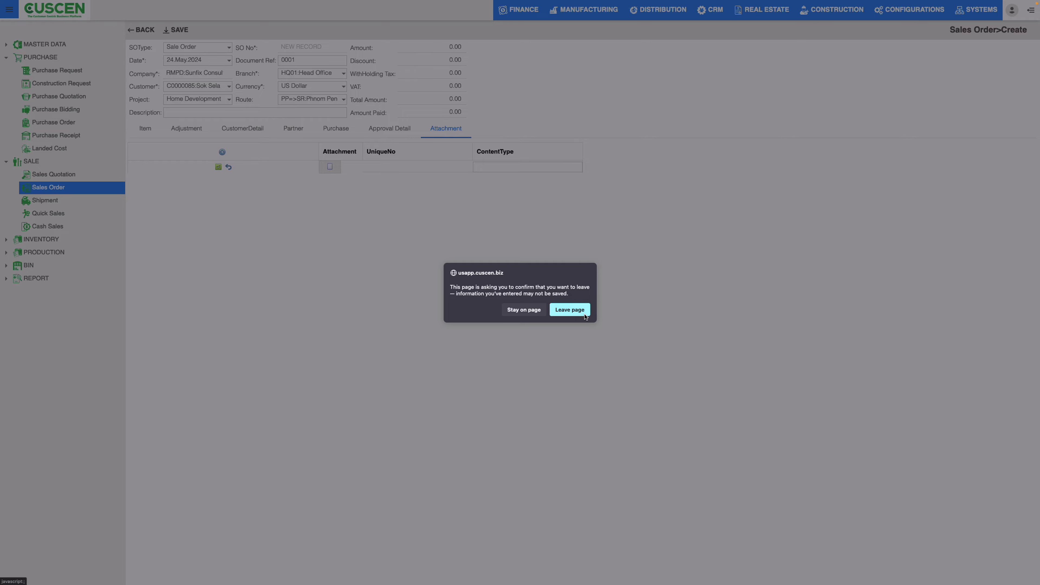
click(571, 312)
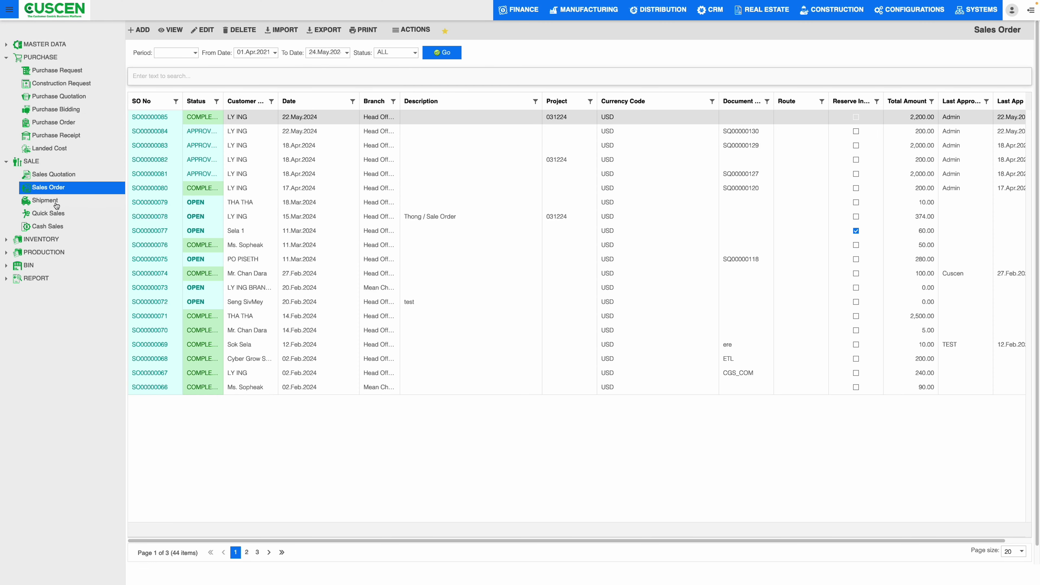
List shipments of all statuses with the from date set to 01.Apr.2021.
click(56, 203)
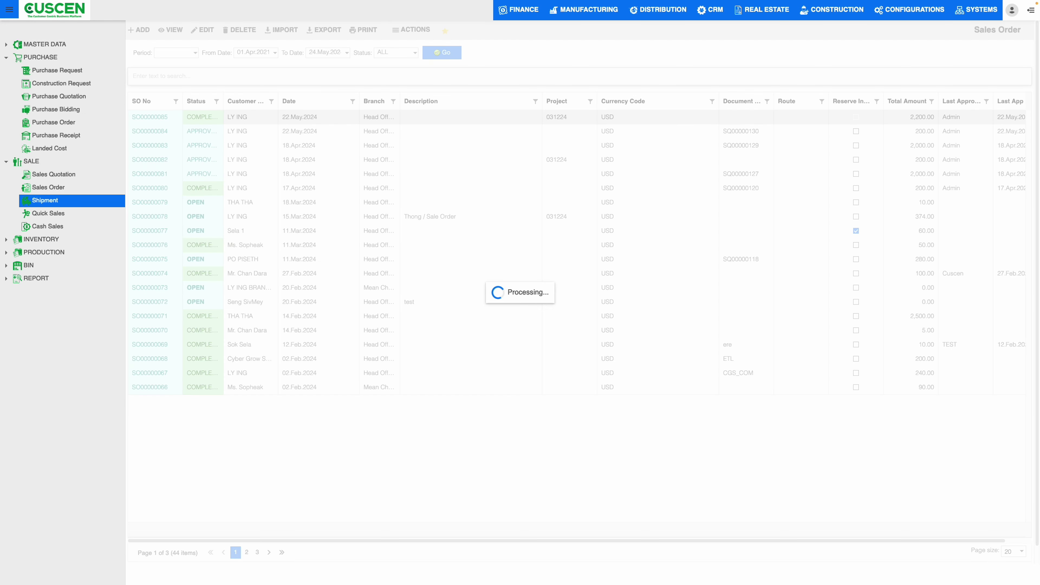
click(275, 54)
click(240, 64)
click(240, 63)
click(240, 63)
click(307, 80)
click(413, 54)
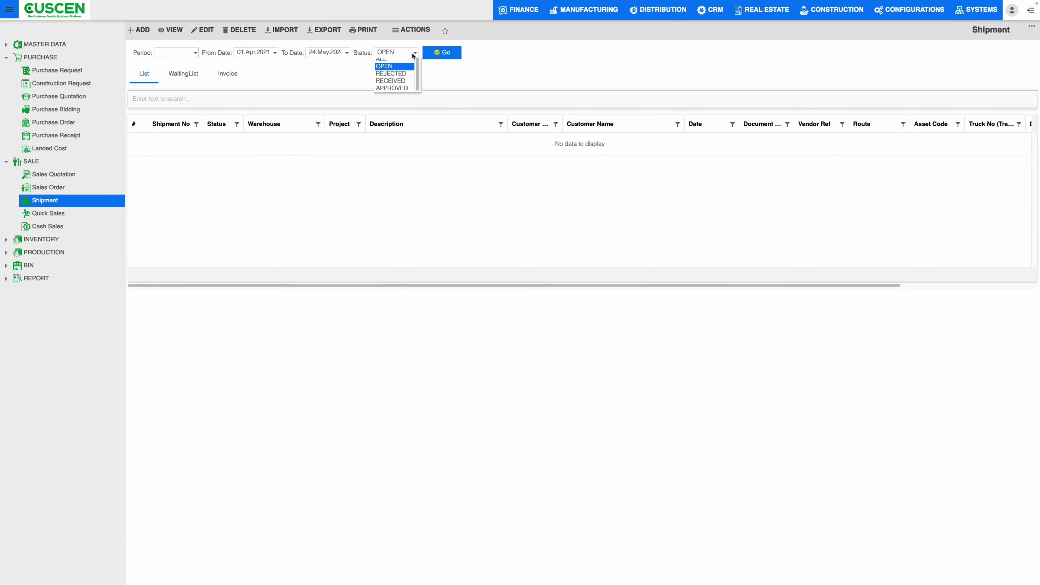
click(381, 59)
click(442, 52)
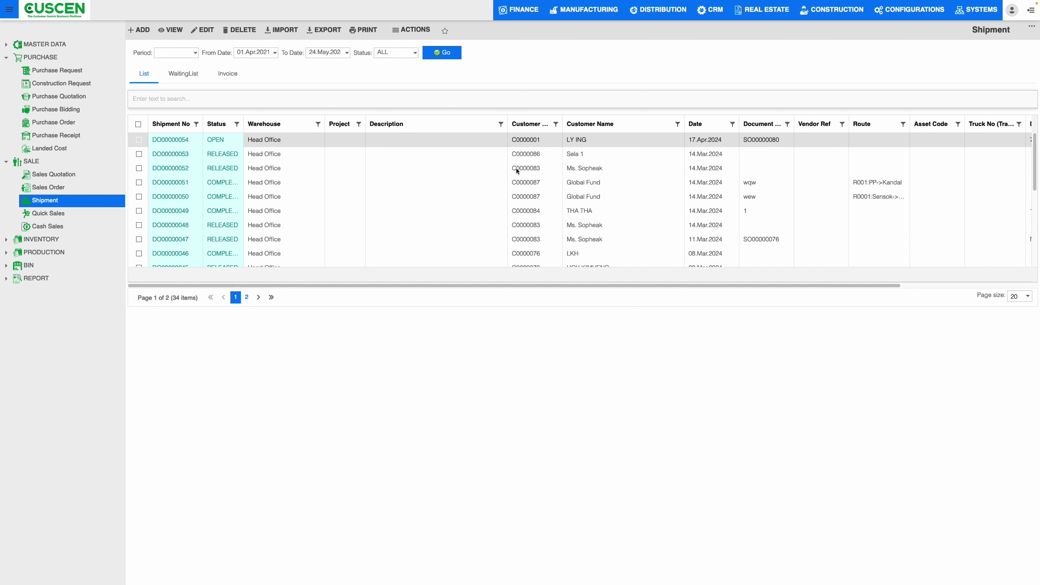
Widen the Customer Code and Route columns in the shipment list to show their full contents.
drag(562, 123, 588, 119)
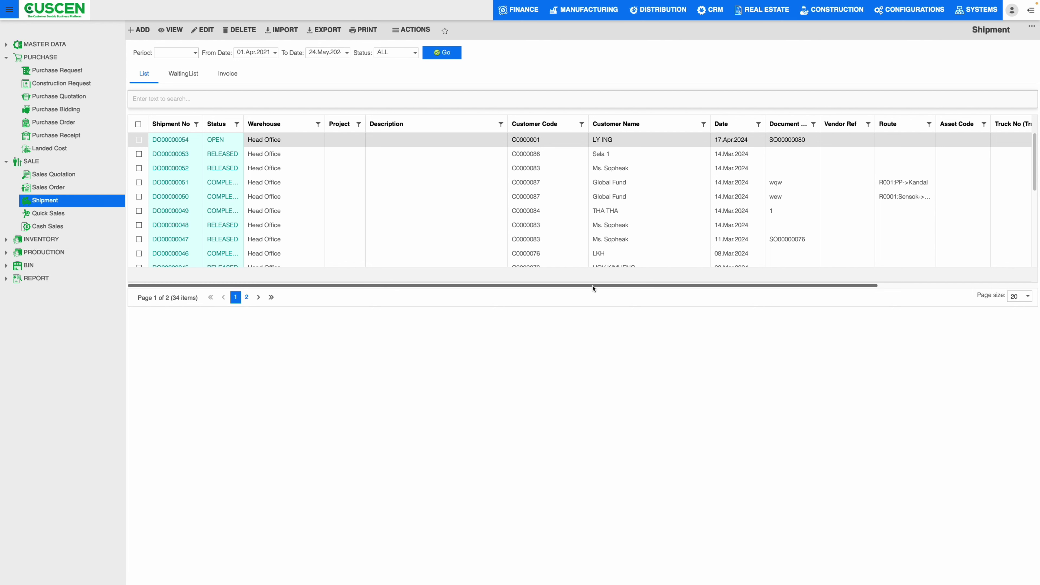
drag(592, 285, 802, 286)
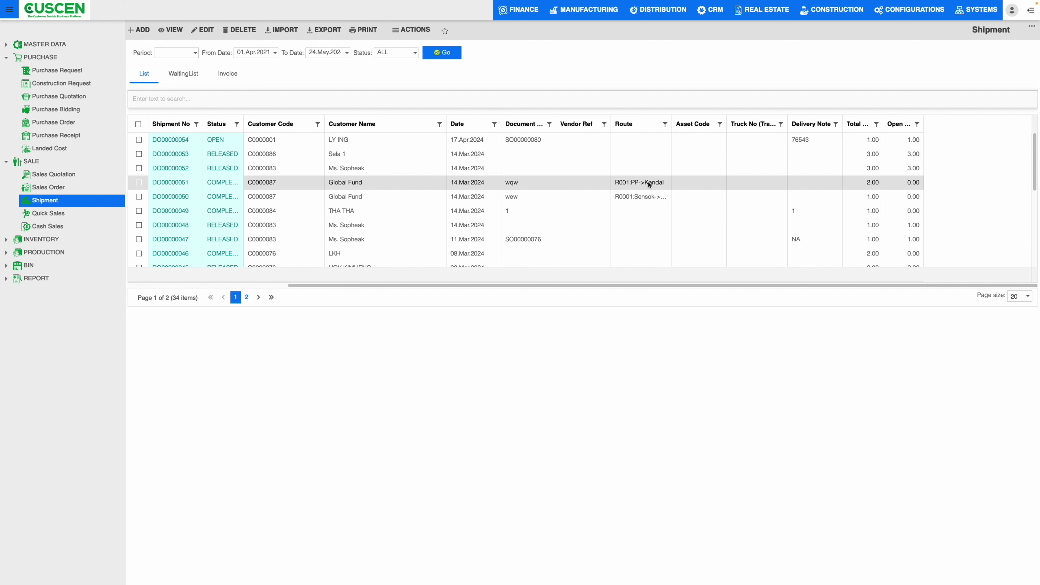
drag(672, 121, 703, 123)
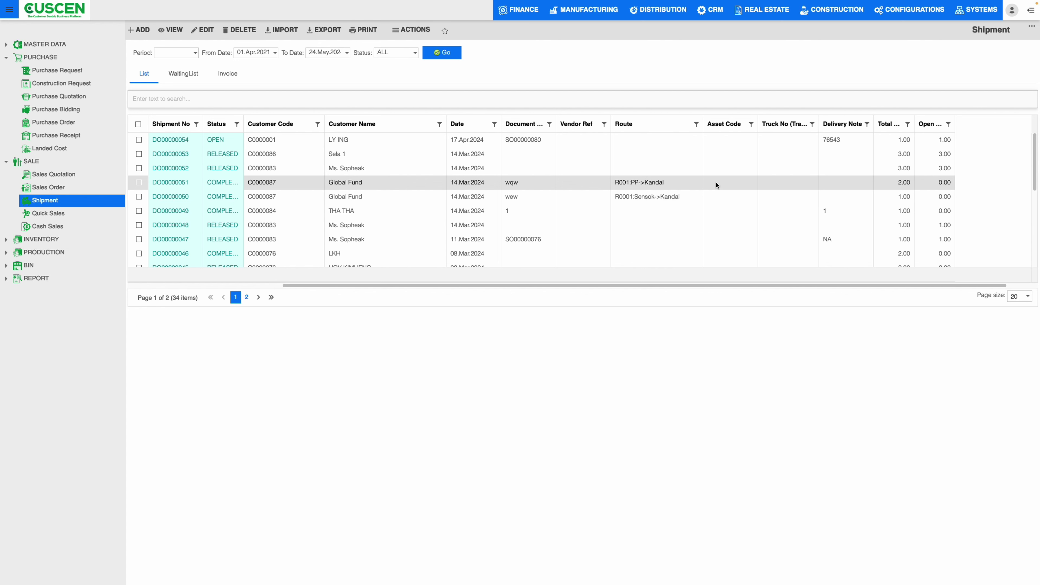
drag(666, 286, 526, 286)
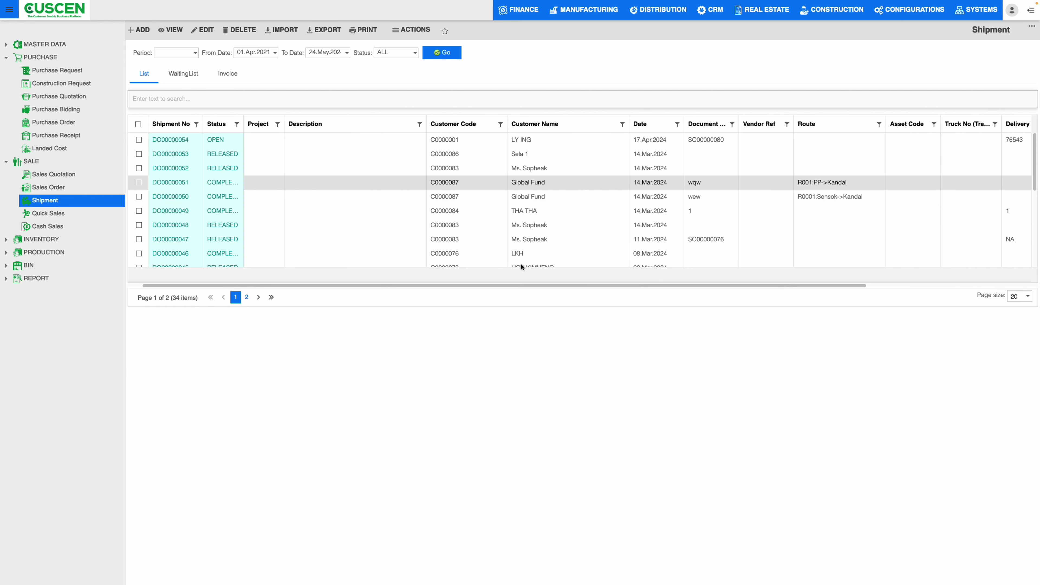
List quick sales of all statuses with the from date set to 01.Apr.2021.
click(41, 215)
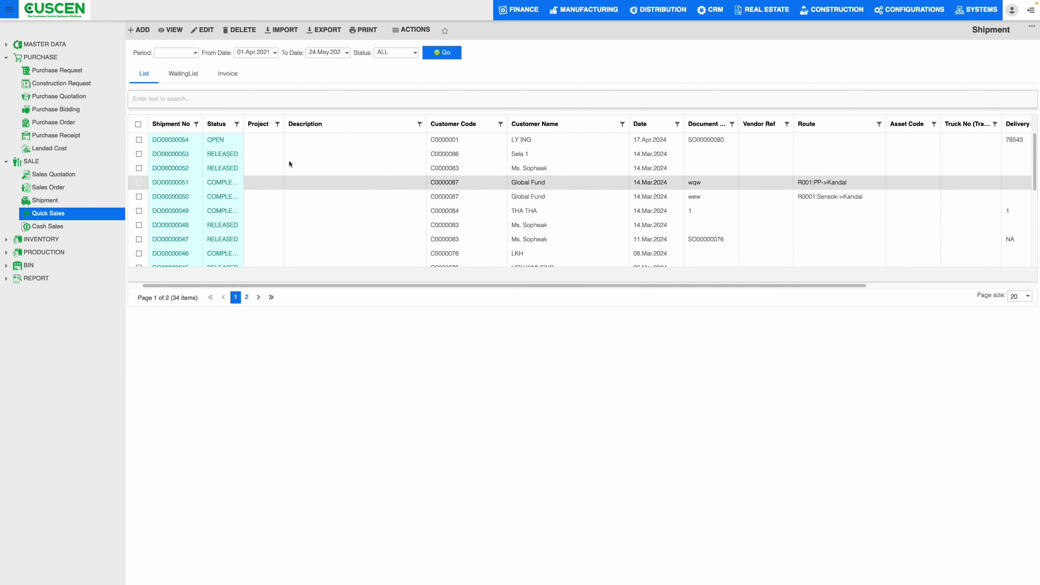
click(274, 52)
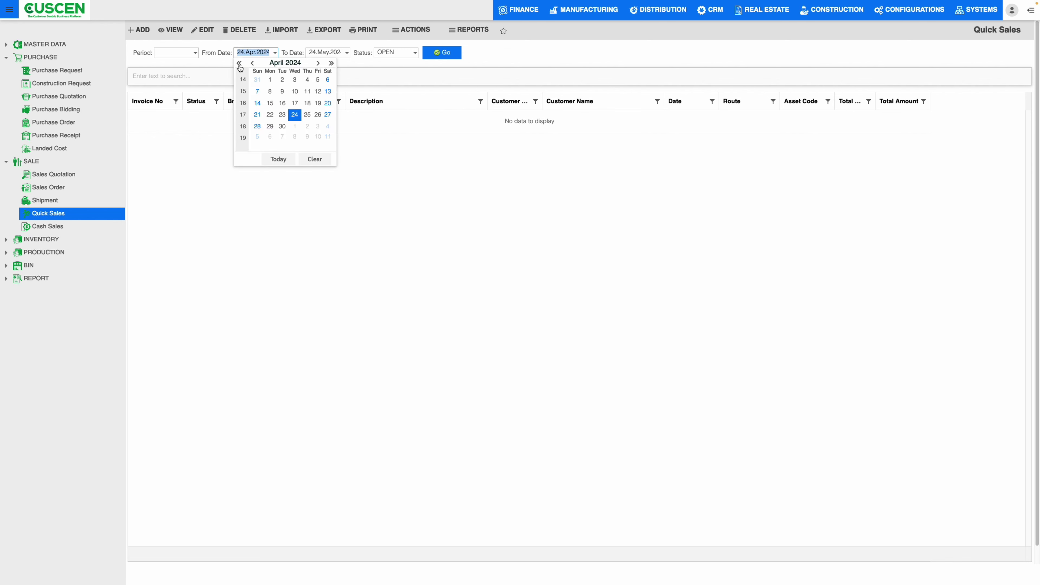
click(239, 64)
click(240, 64)
click(239, 64)
click(307, 79)
click(415, 54)
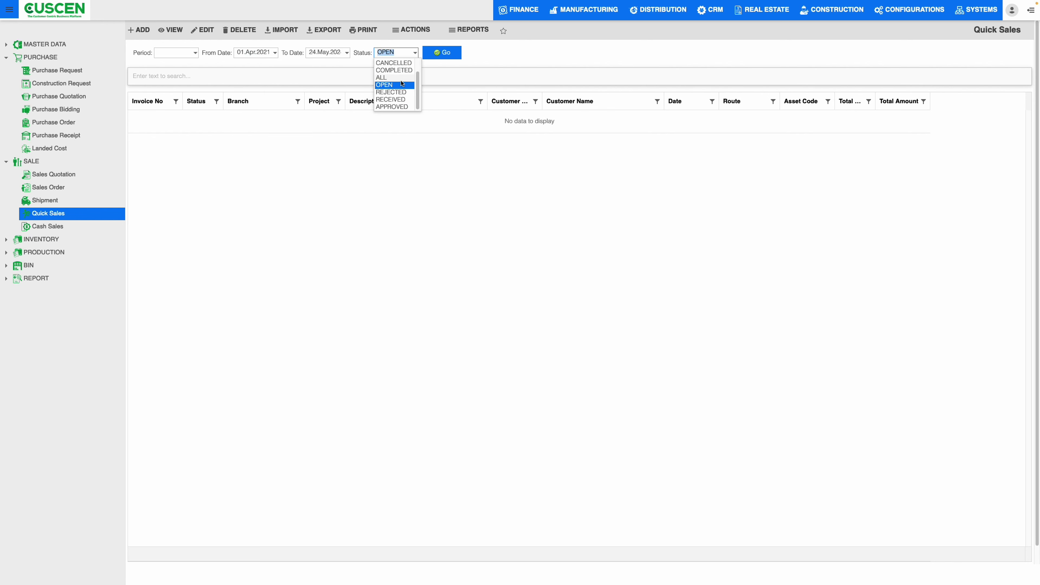
click(387, 78)
click(438, 55)
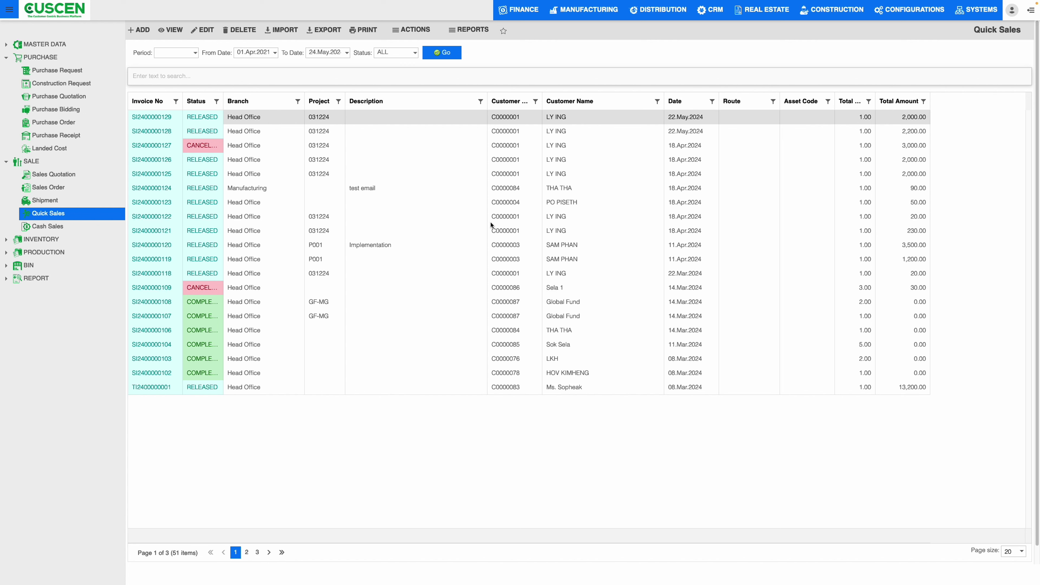
Widen the Status column in the quick sales list to show the full status names.
click(208, 287)
drag(226, 100, 259, 95)
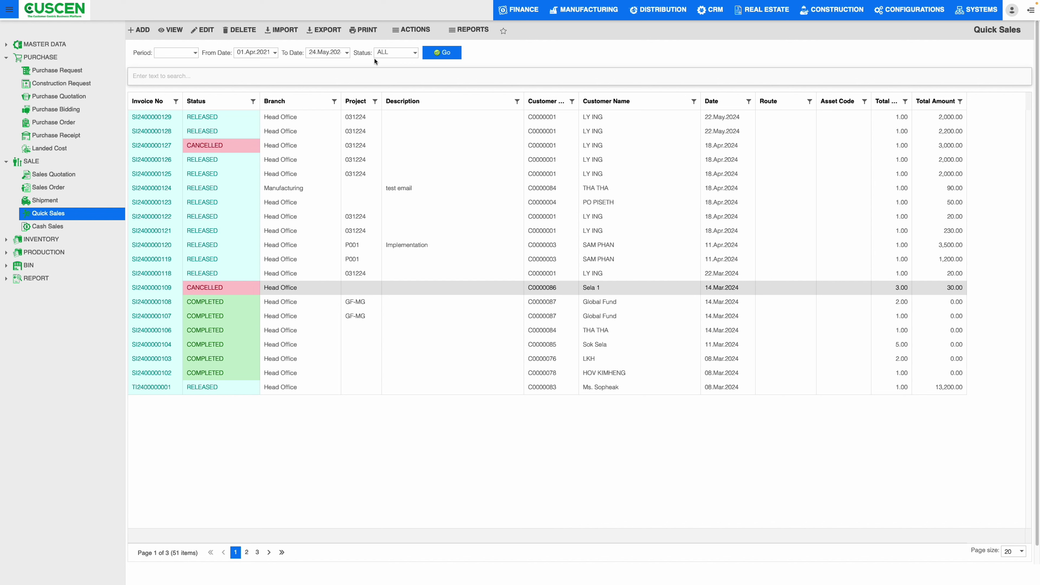
Check the actions and reports offered for quick sales, and look over a blank sale invoice form before returning to the list.
click(389, 34)
click(457, 32)
click(148, 38)
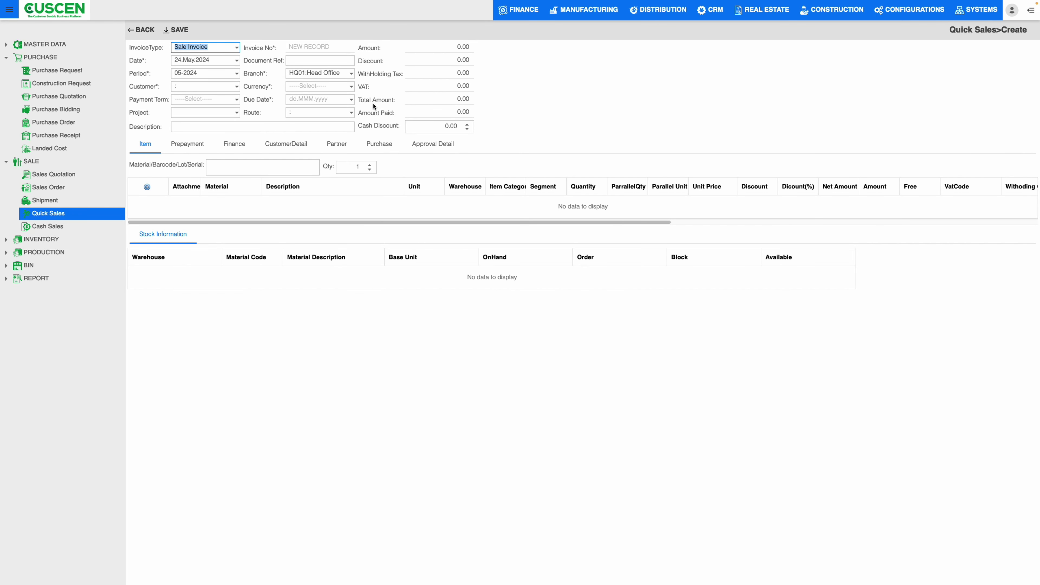
click(150, 31)
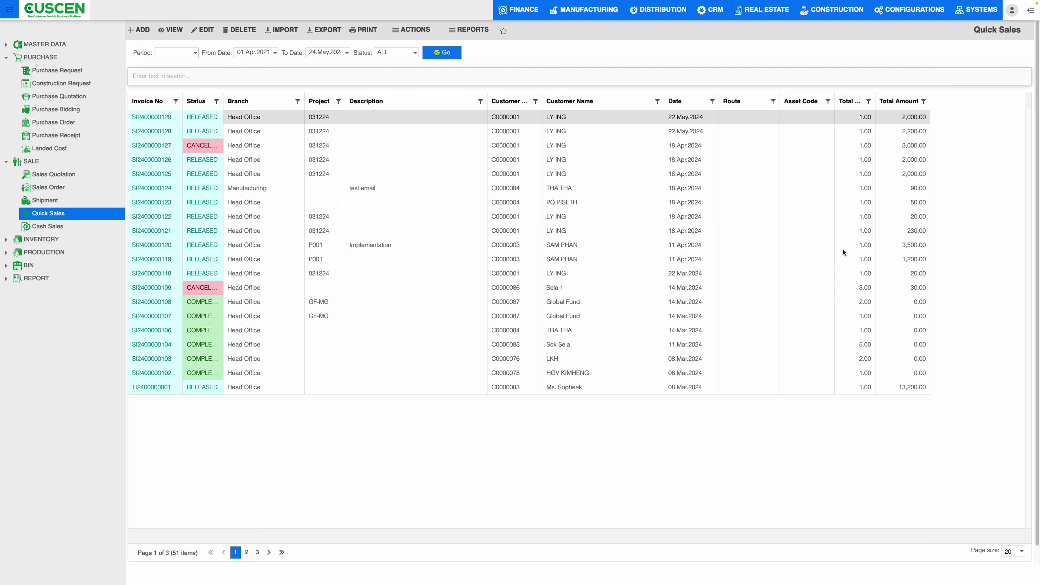
List cash sales of all statuses with the from date set to 01.Apr.2020.
click(45, 227)
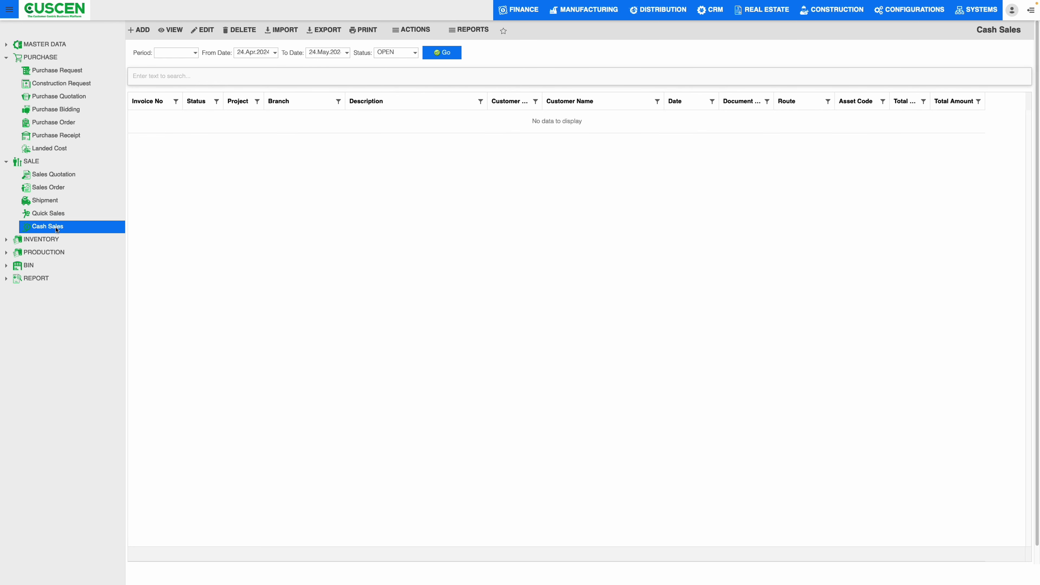
click(275, 53)
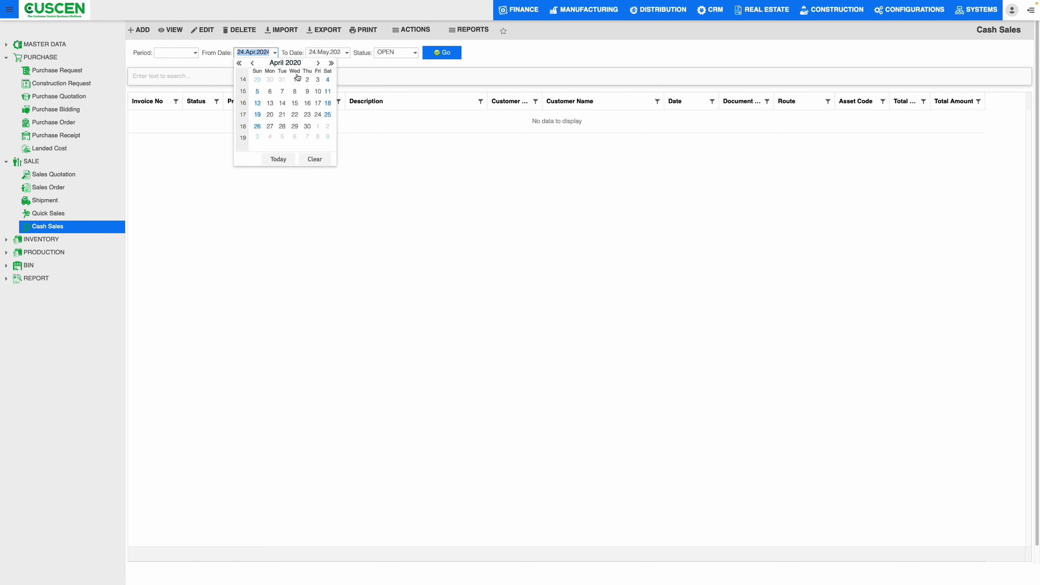
click(295, 78)
click(415, 53)
click(392, 76)
click(435, 59)
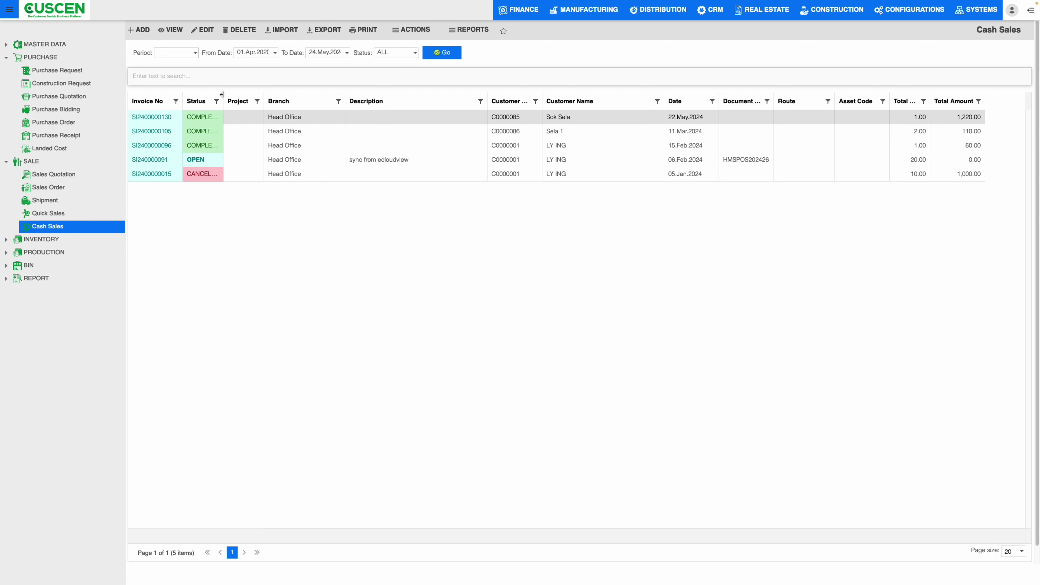
Widen the Status and Branch columns in the cash sales list and check the available periods without selecting one.
drag(223, 94, 243, 95)
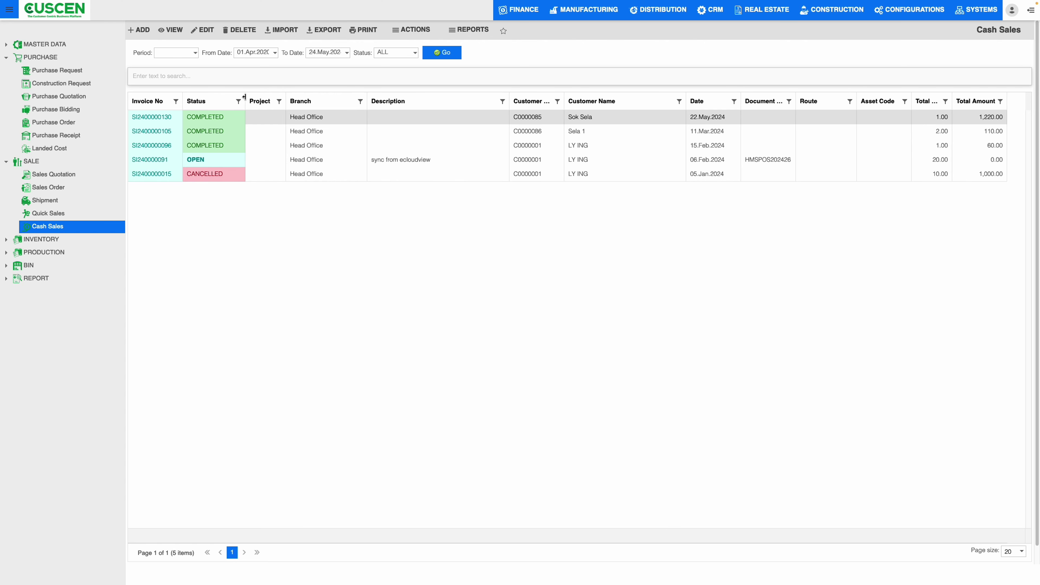
drag(364, 98, 388, 95)
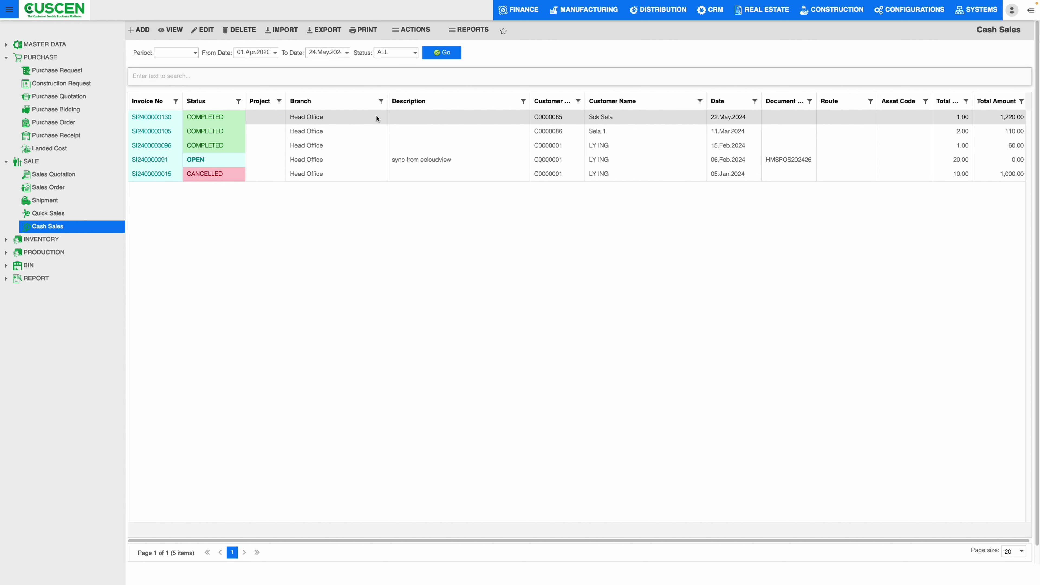
click(191, 52)
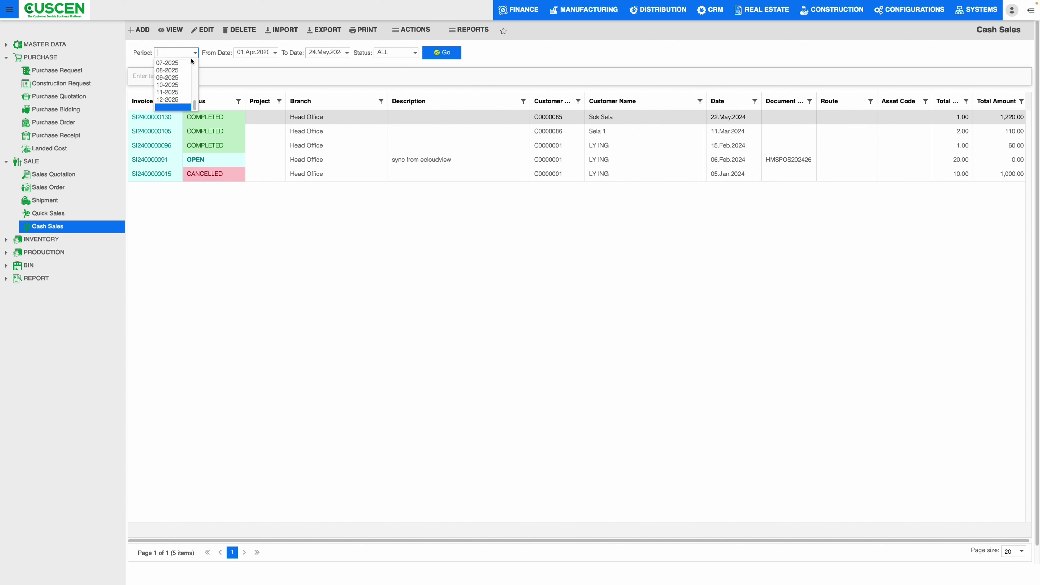
click(298, 67)
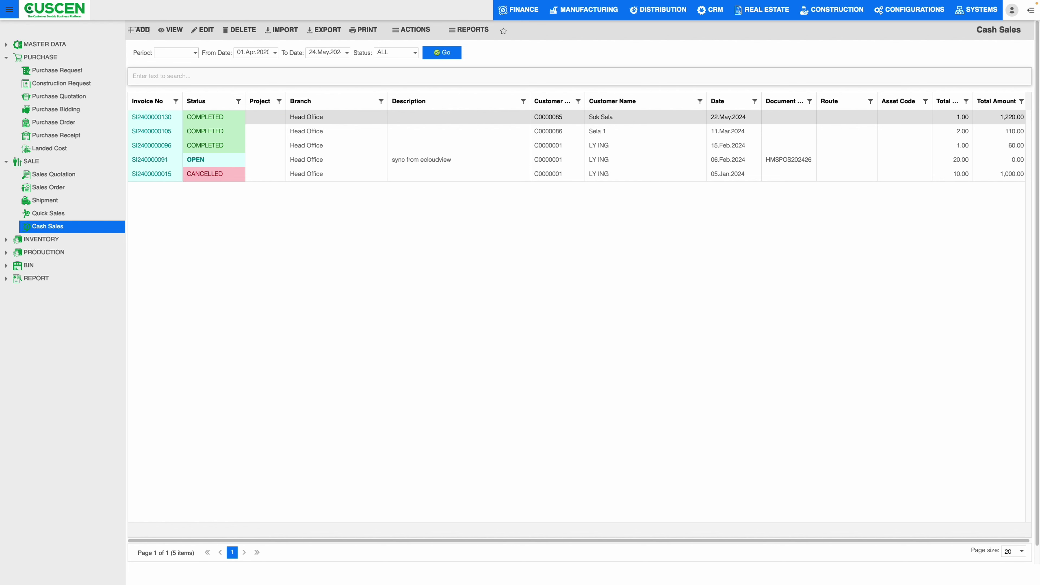
Start a new cash sales invoice, select its customer, and check the project choices without selecting one.
click(139, 30)
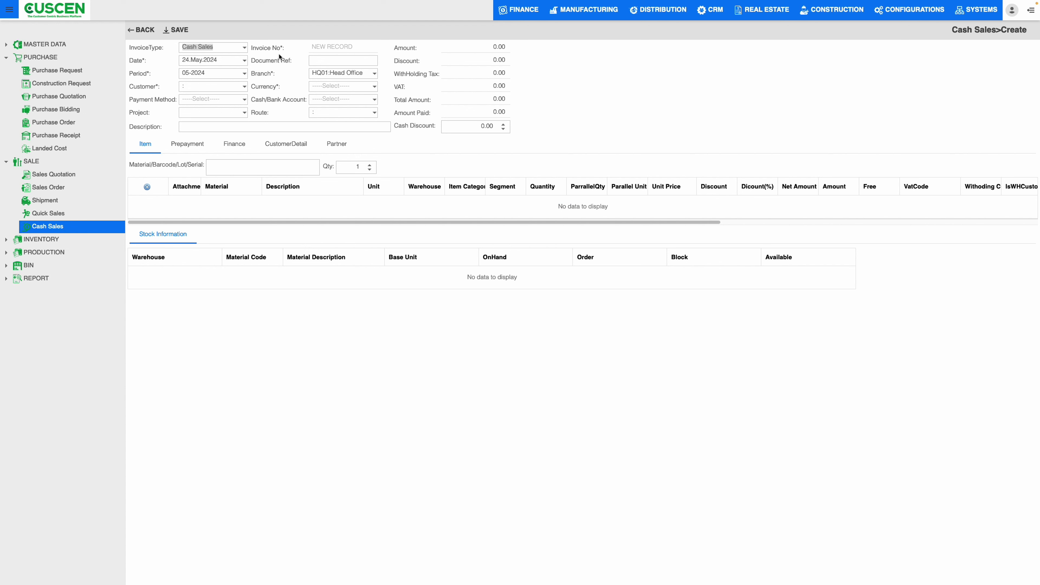
click(246, 48)
click(245, 48)
click(244, 73)
click(238, 83)
click(239, 87)
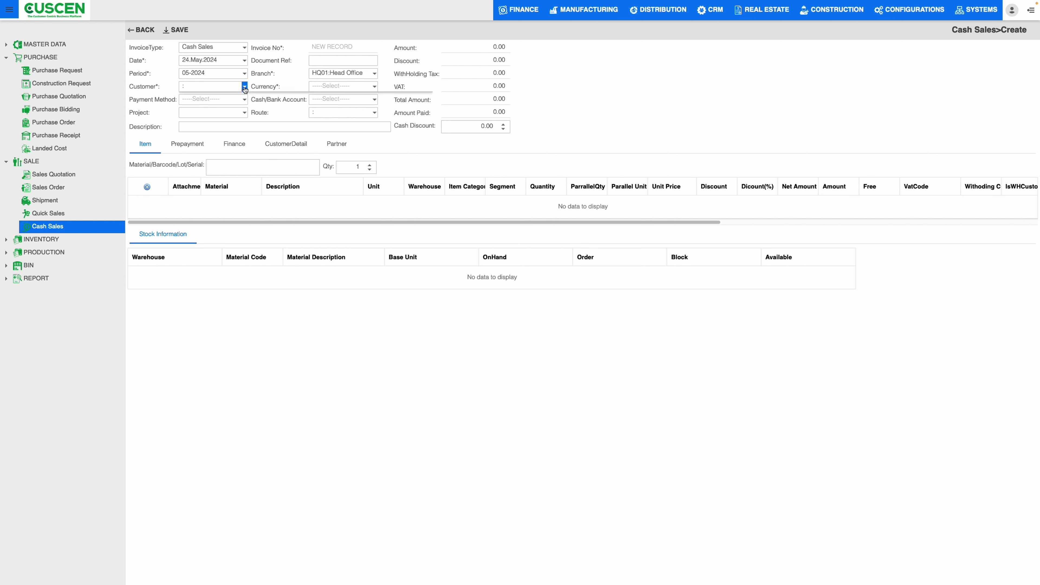
click(242, 105)
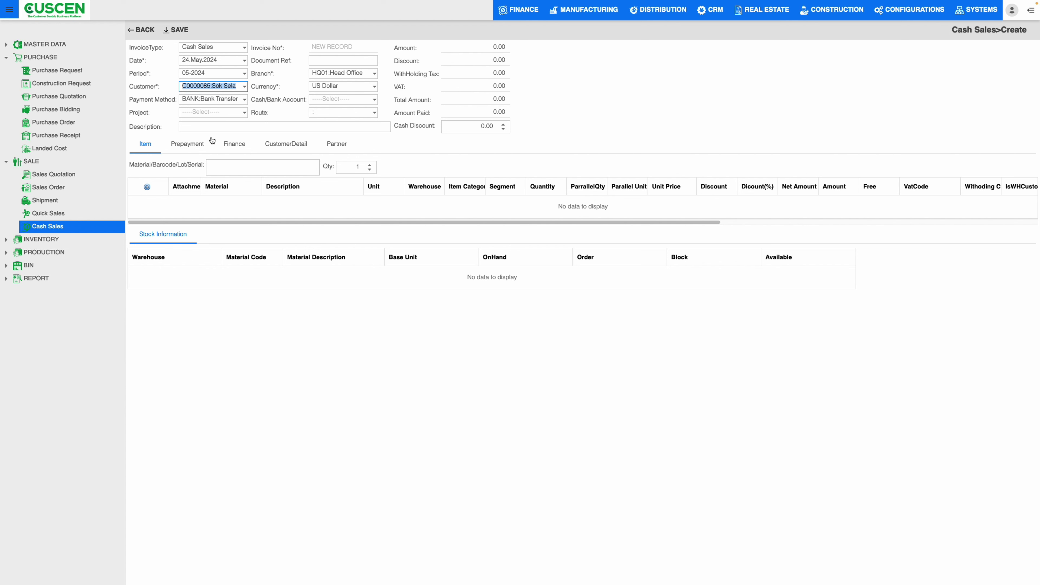
click(243, 113)
click(243, 114)
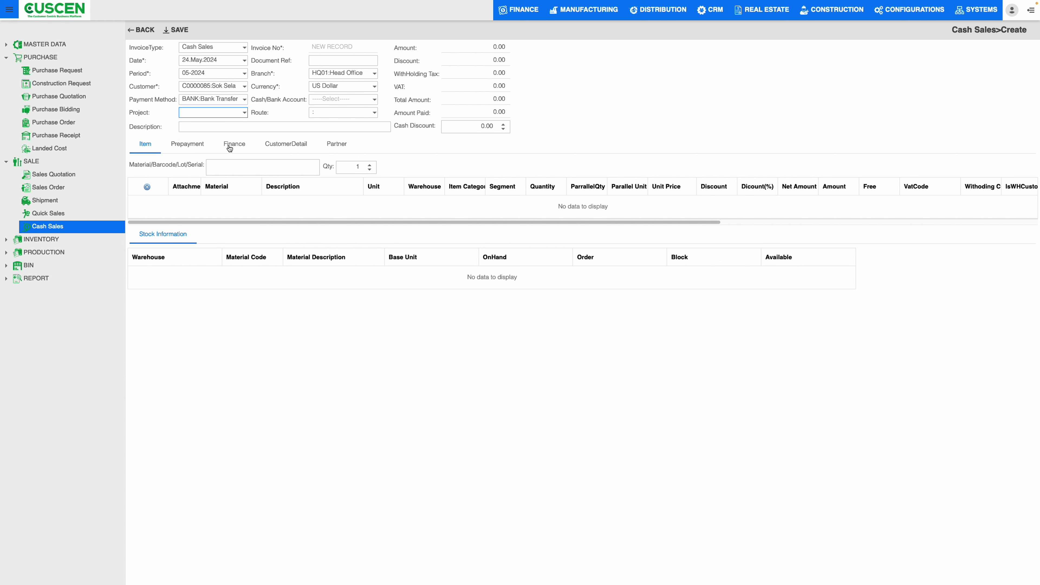
click(210, 124)
Add an item line with material 000000, Item No 1, to the cash sales invoice and leave the form without saving.
click(156, 199)
click(146, 187)
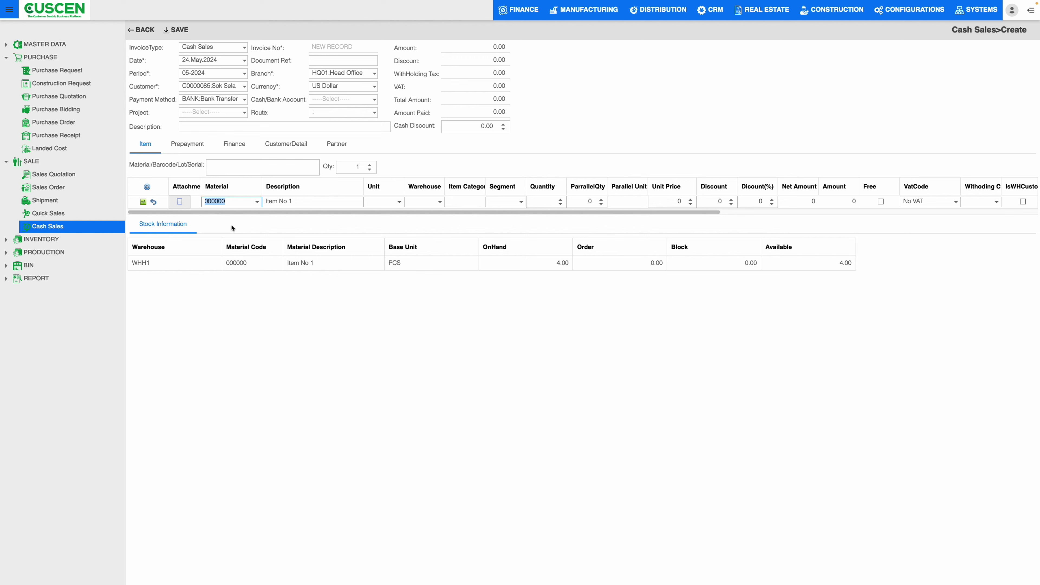
click(143, 30)
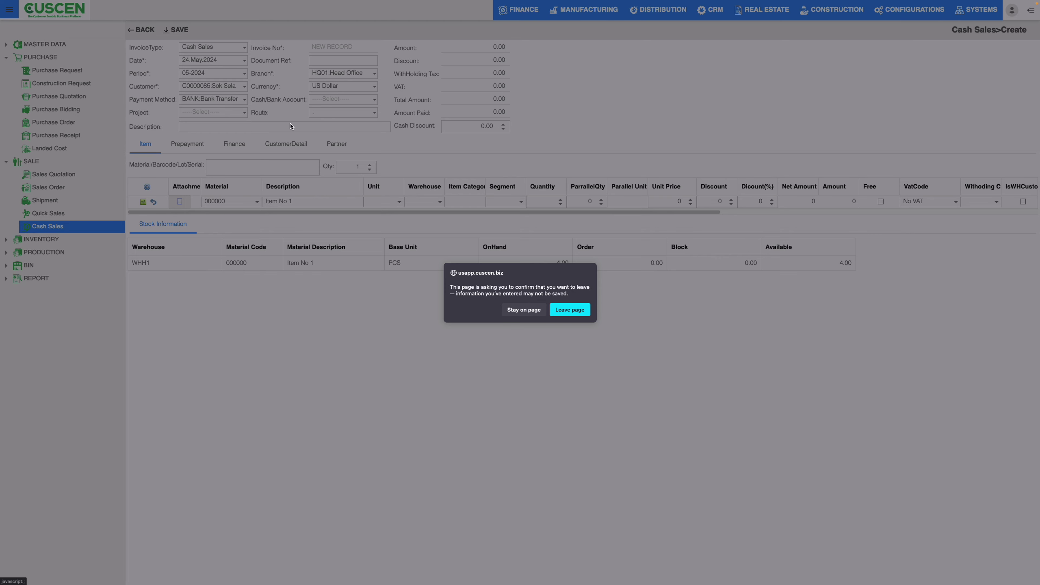
click(589, 313)
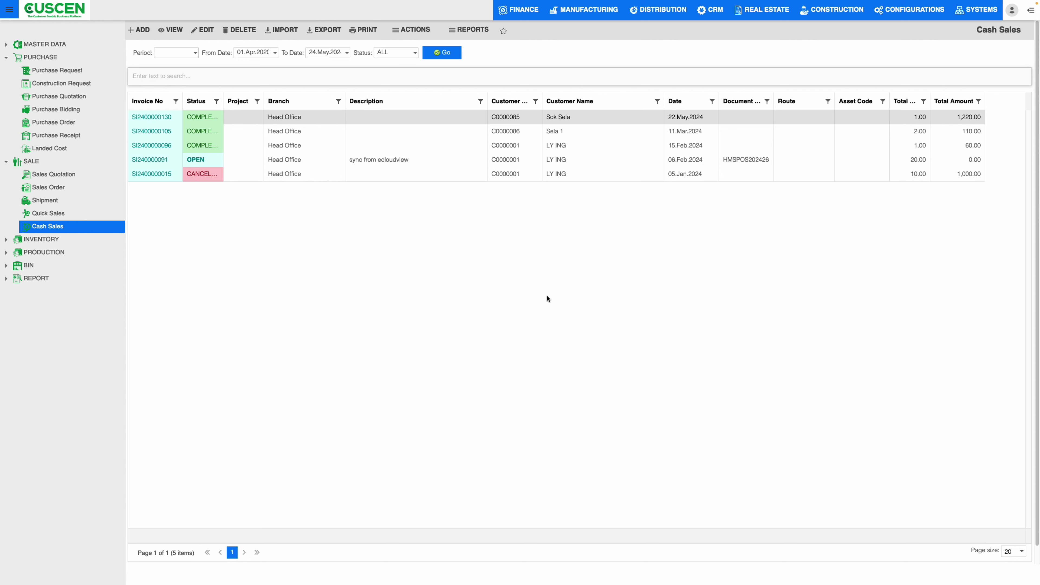